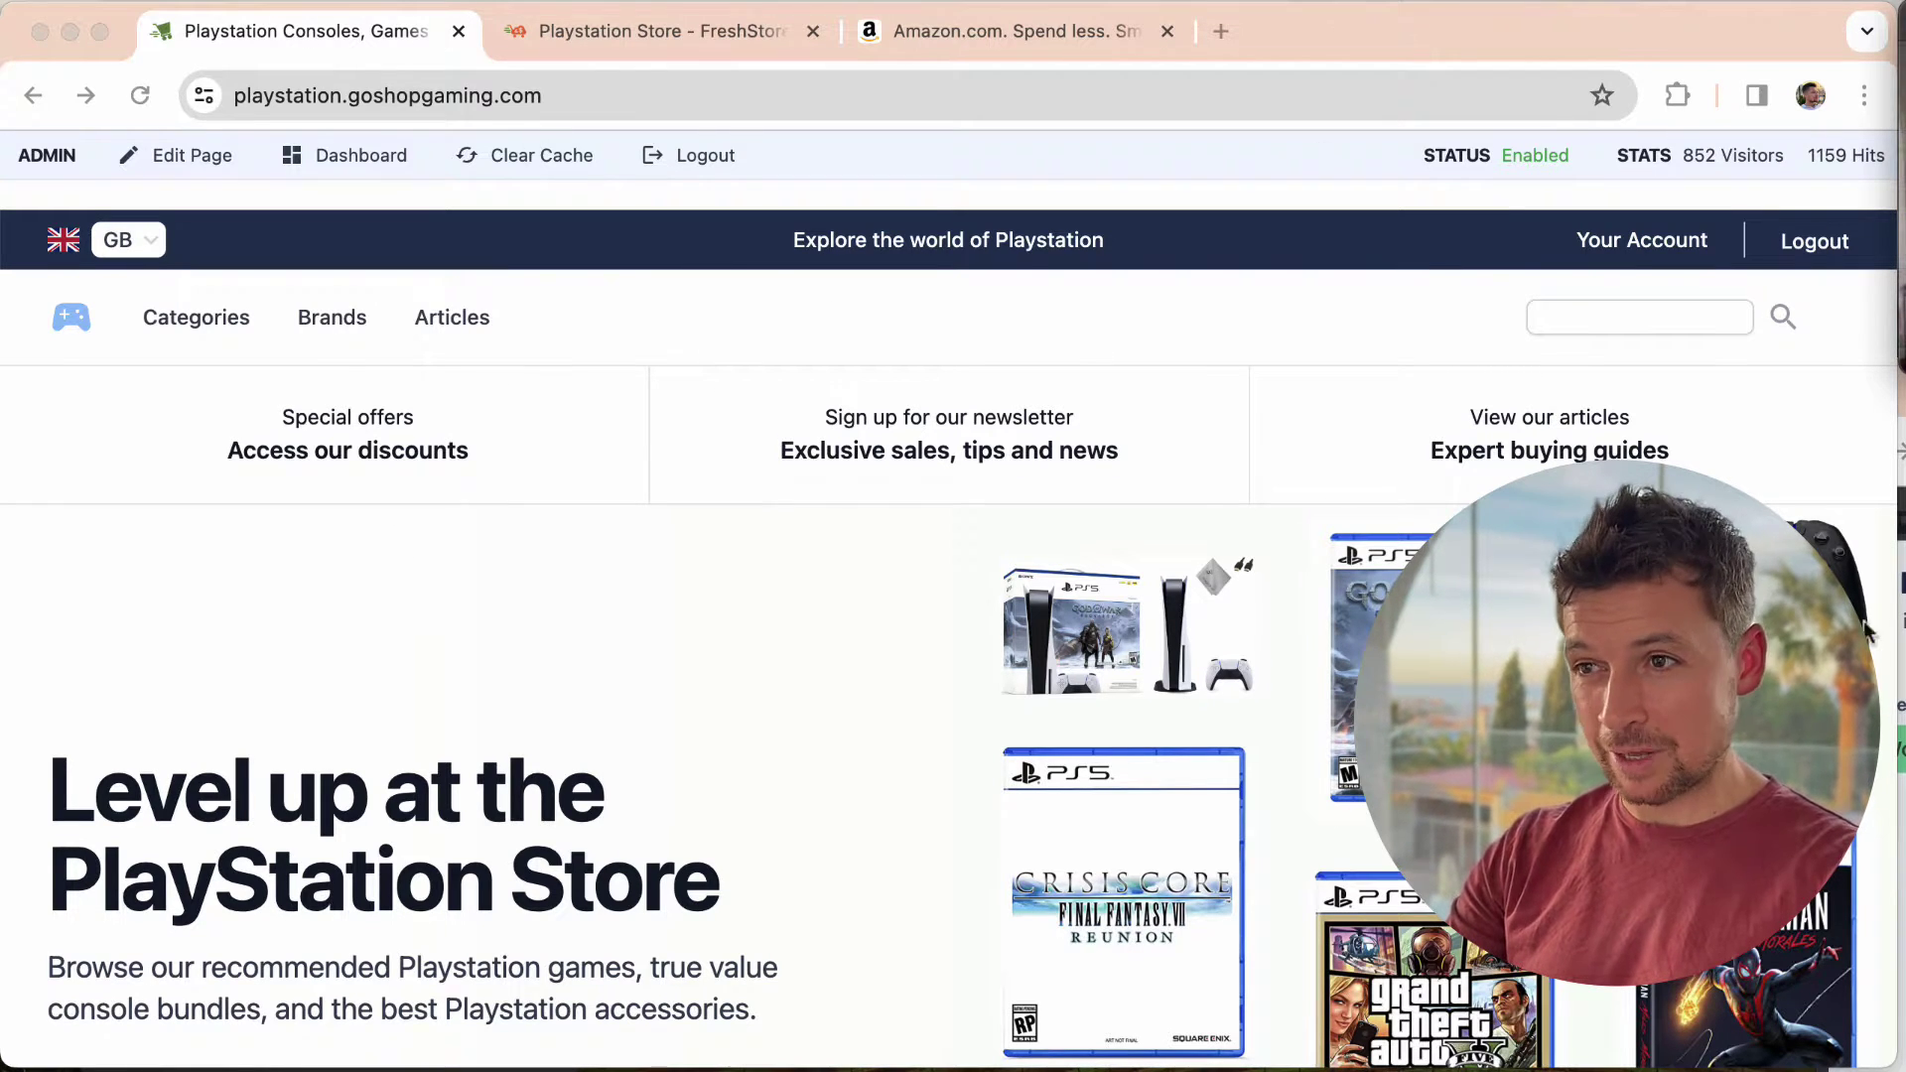
Open the Playstation Store's admin dashboard and scroll the sidebar to the AI Tools section
click(655, 704)
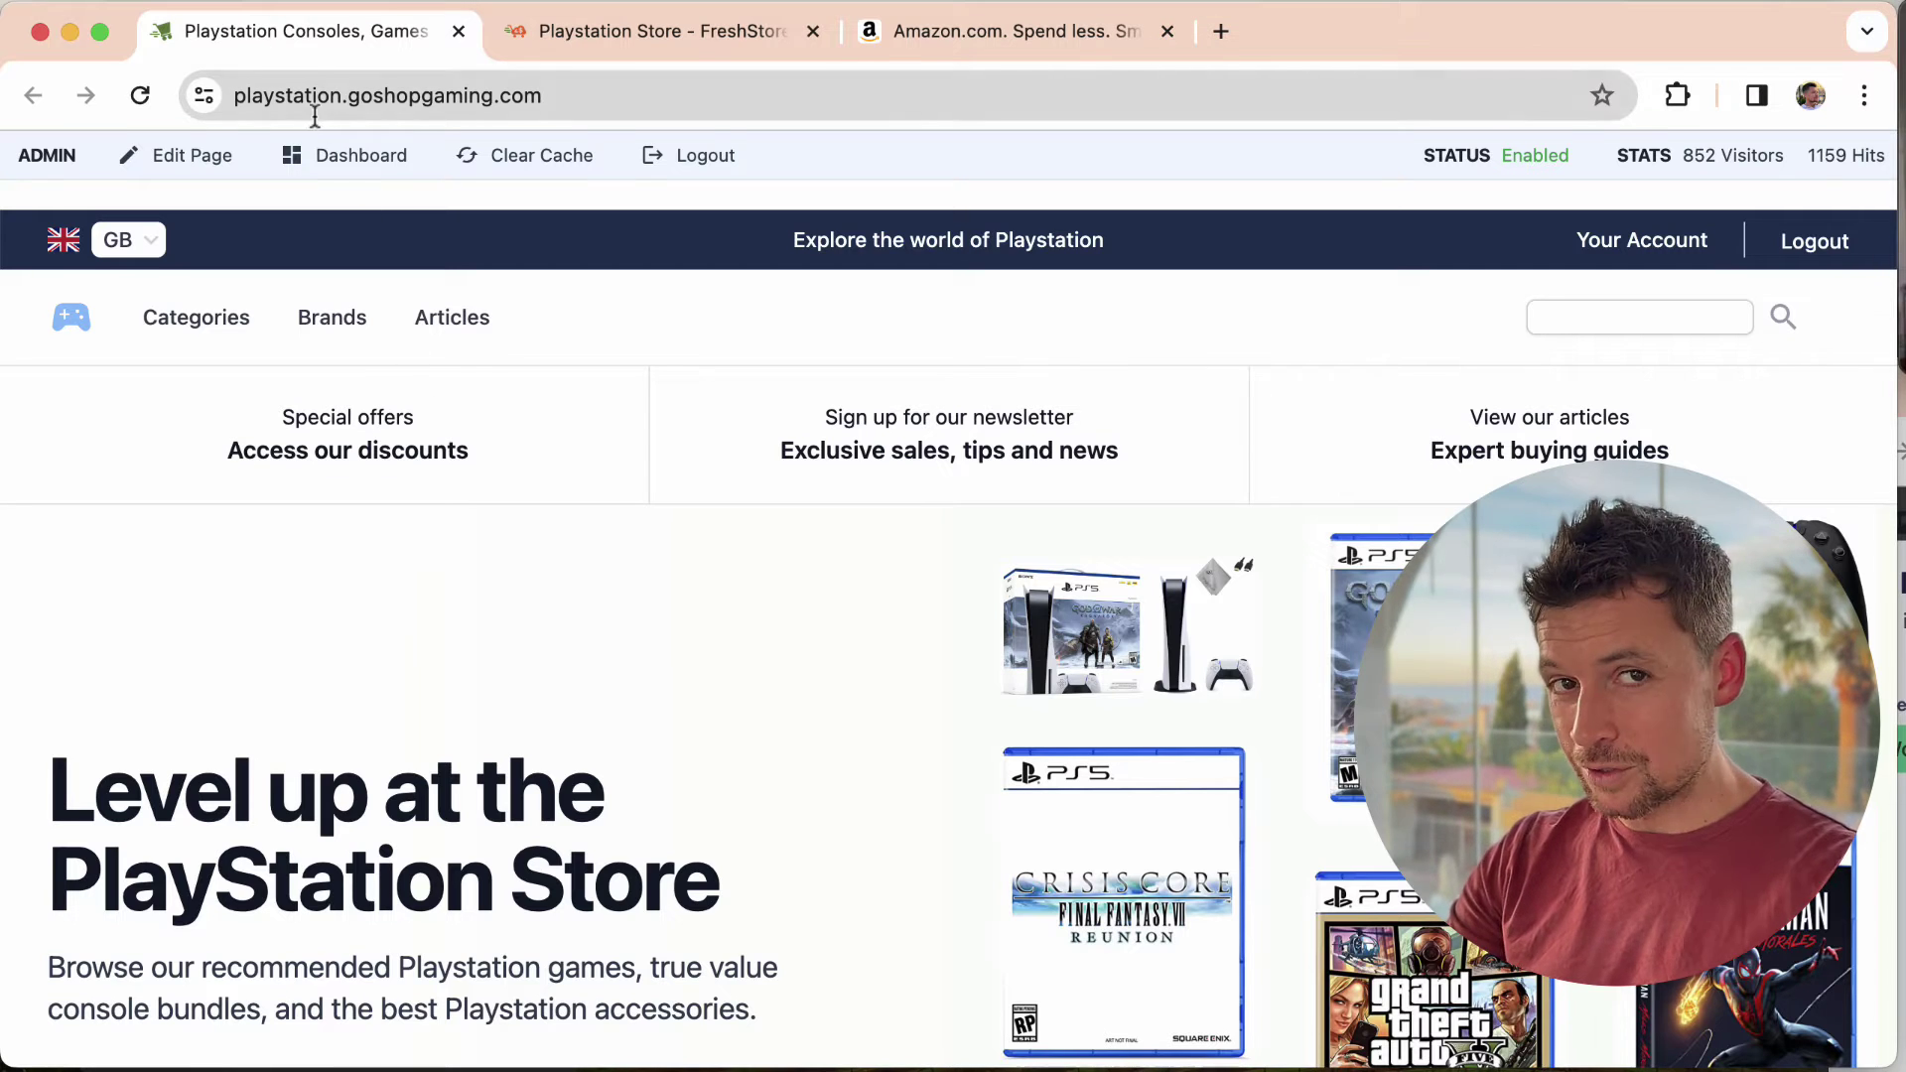
click(400, 174)
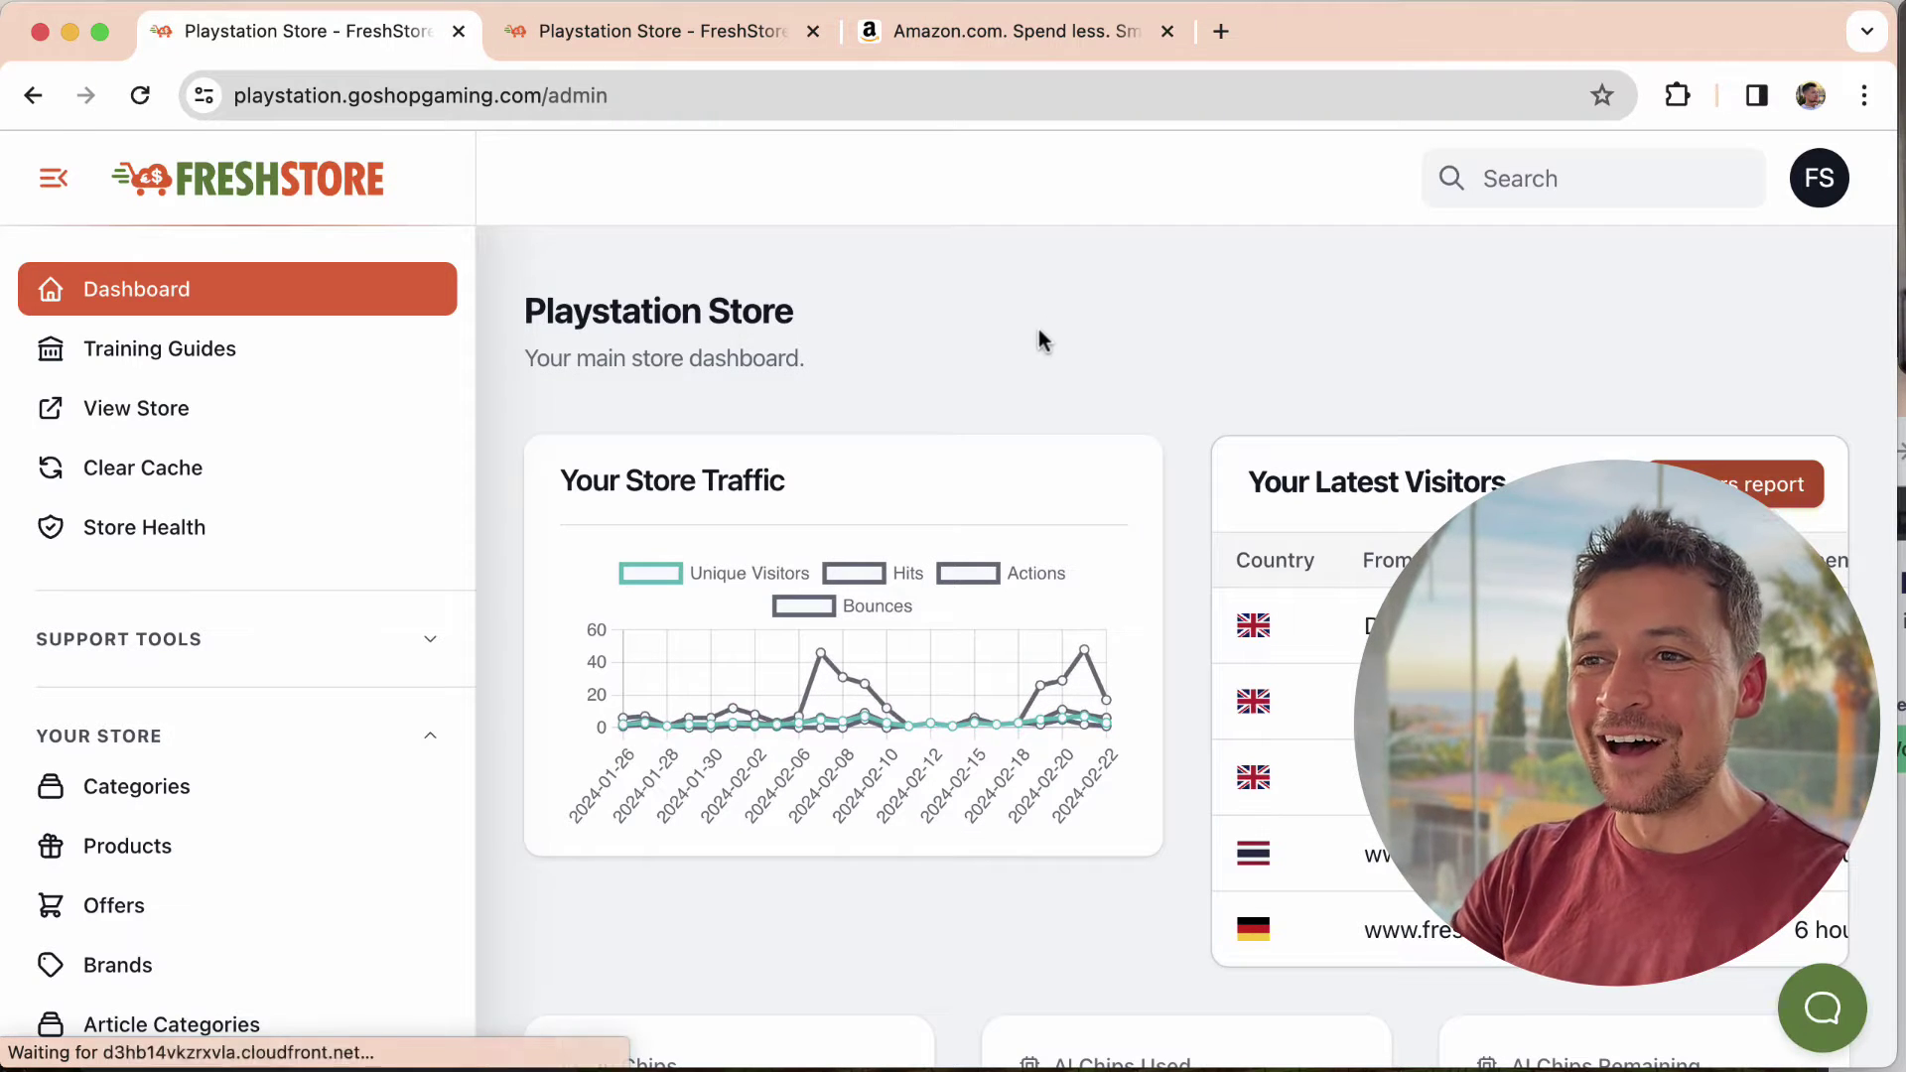
scroll(183, 647, down, 5)
scroll(184, 647, down, 7)
scroll(186, 647, up, 1)
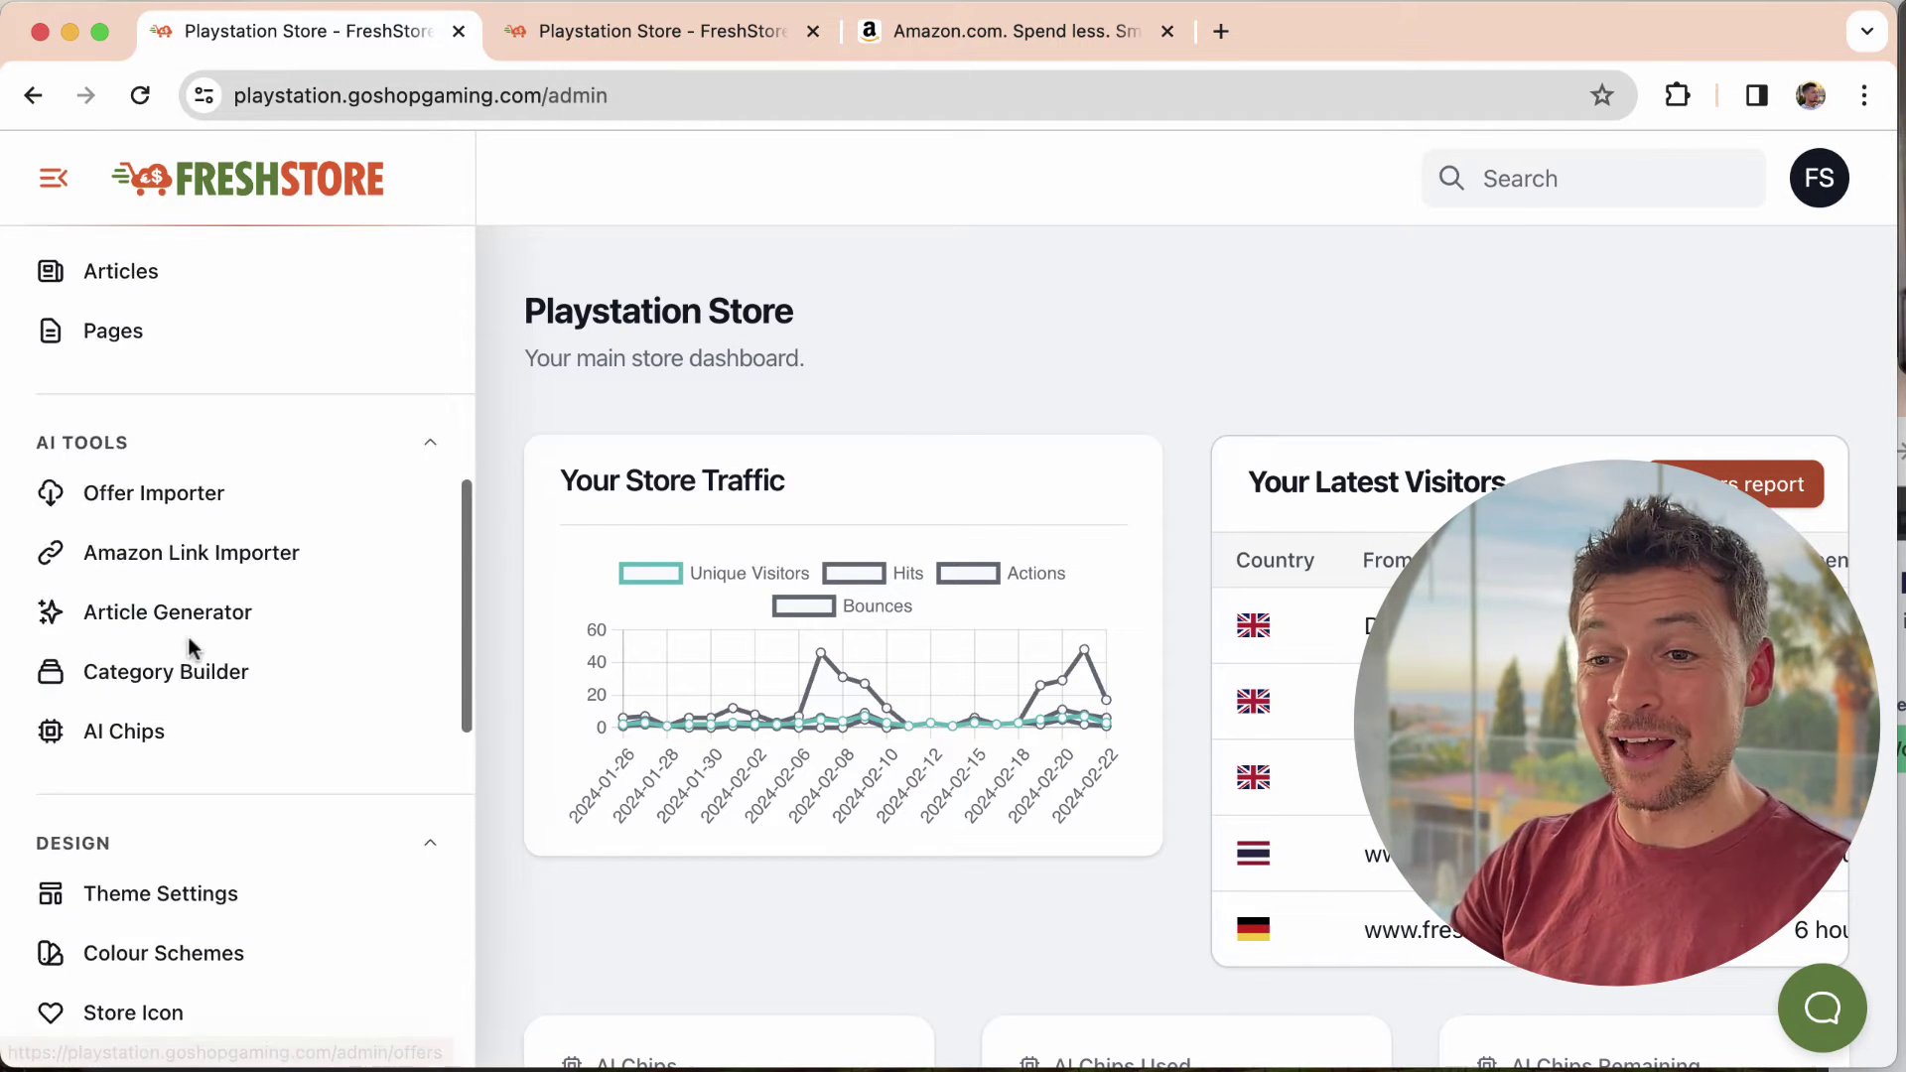
scroll(186, 647, down, 2)
scroll(193, 651, down, 2)
scroll(188, 645, up, 3)
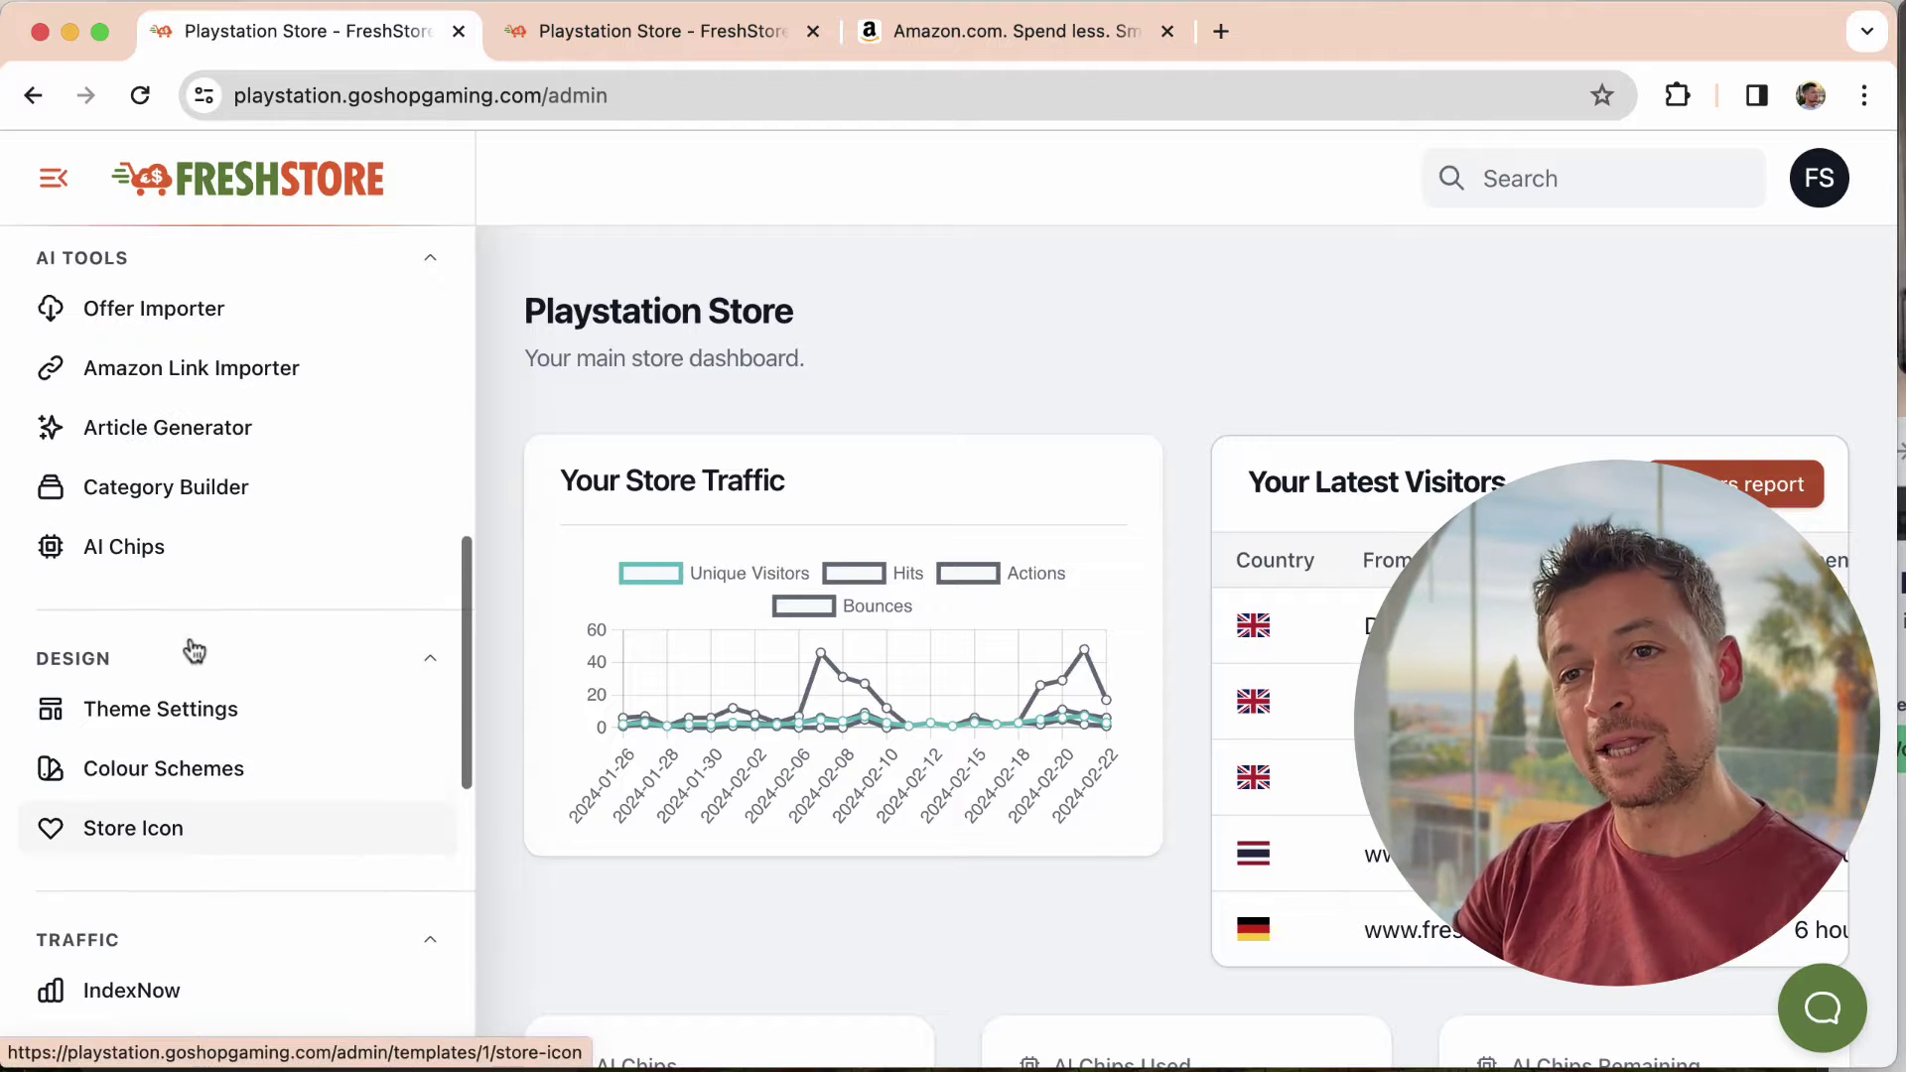
scroll(190, 647, up, 1)
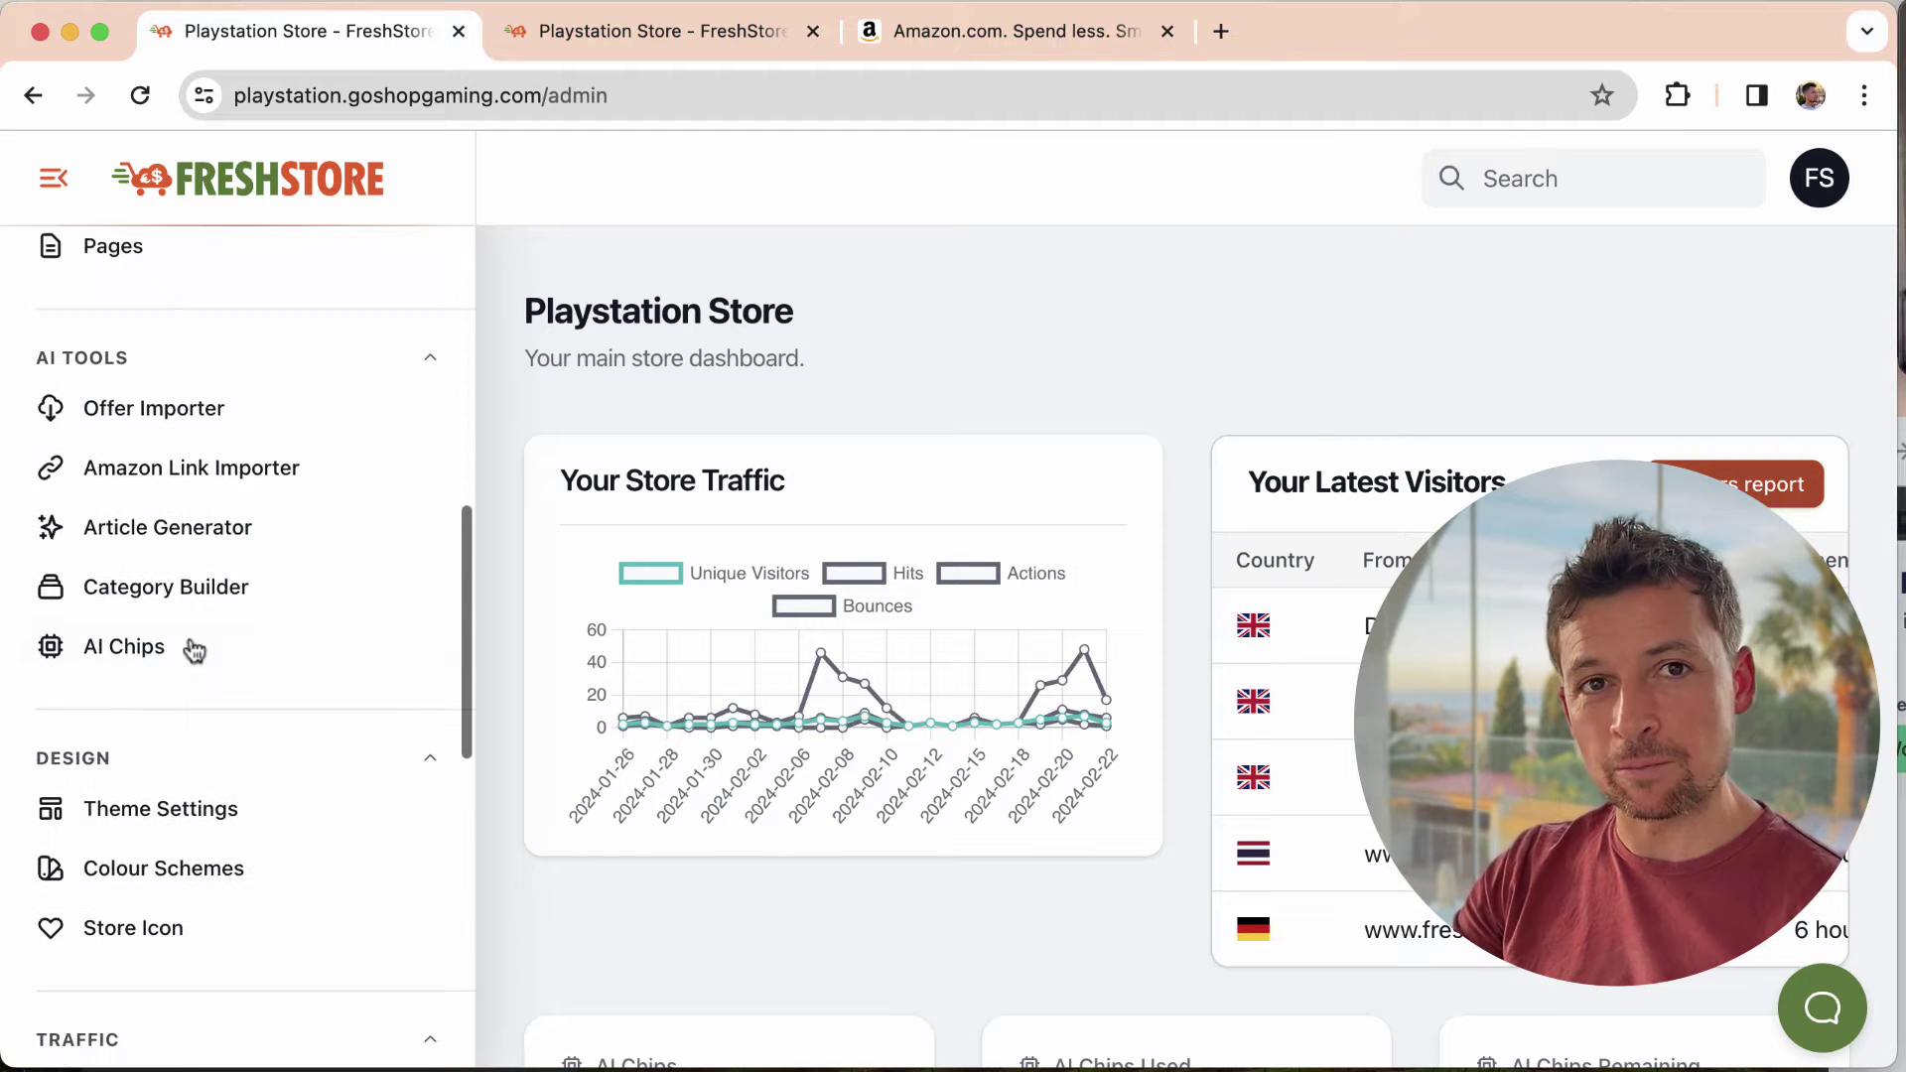
Open the Offer Importer page and check the Offer Source options without choosing one
click(143, 413)
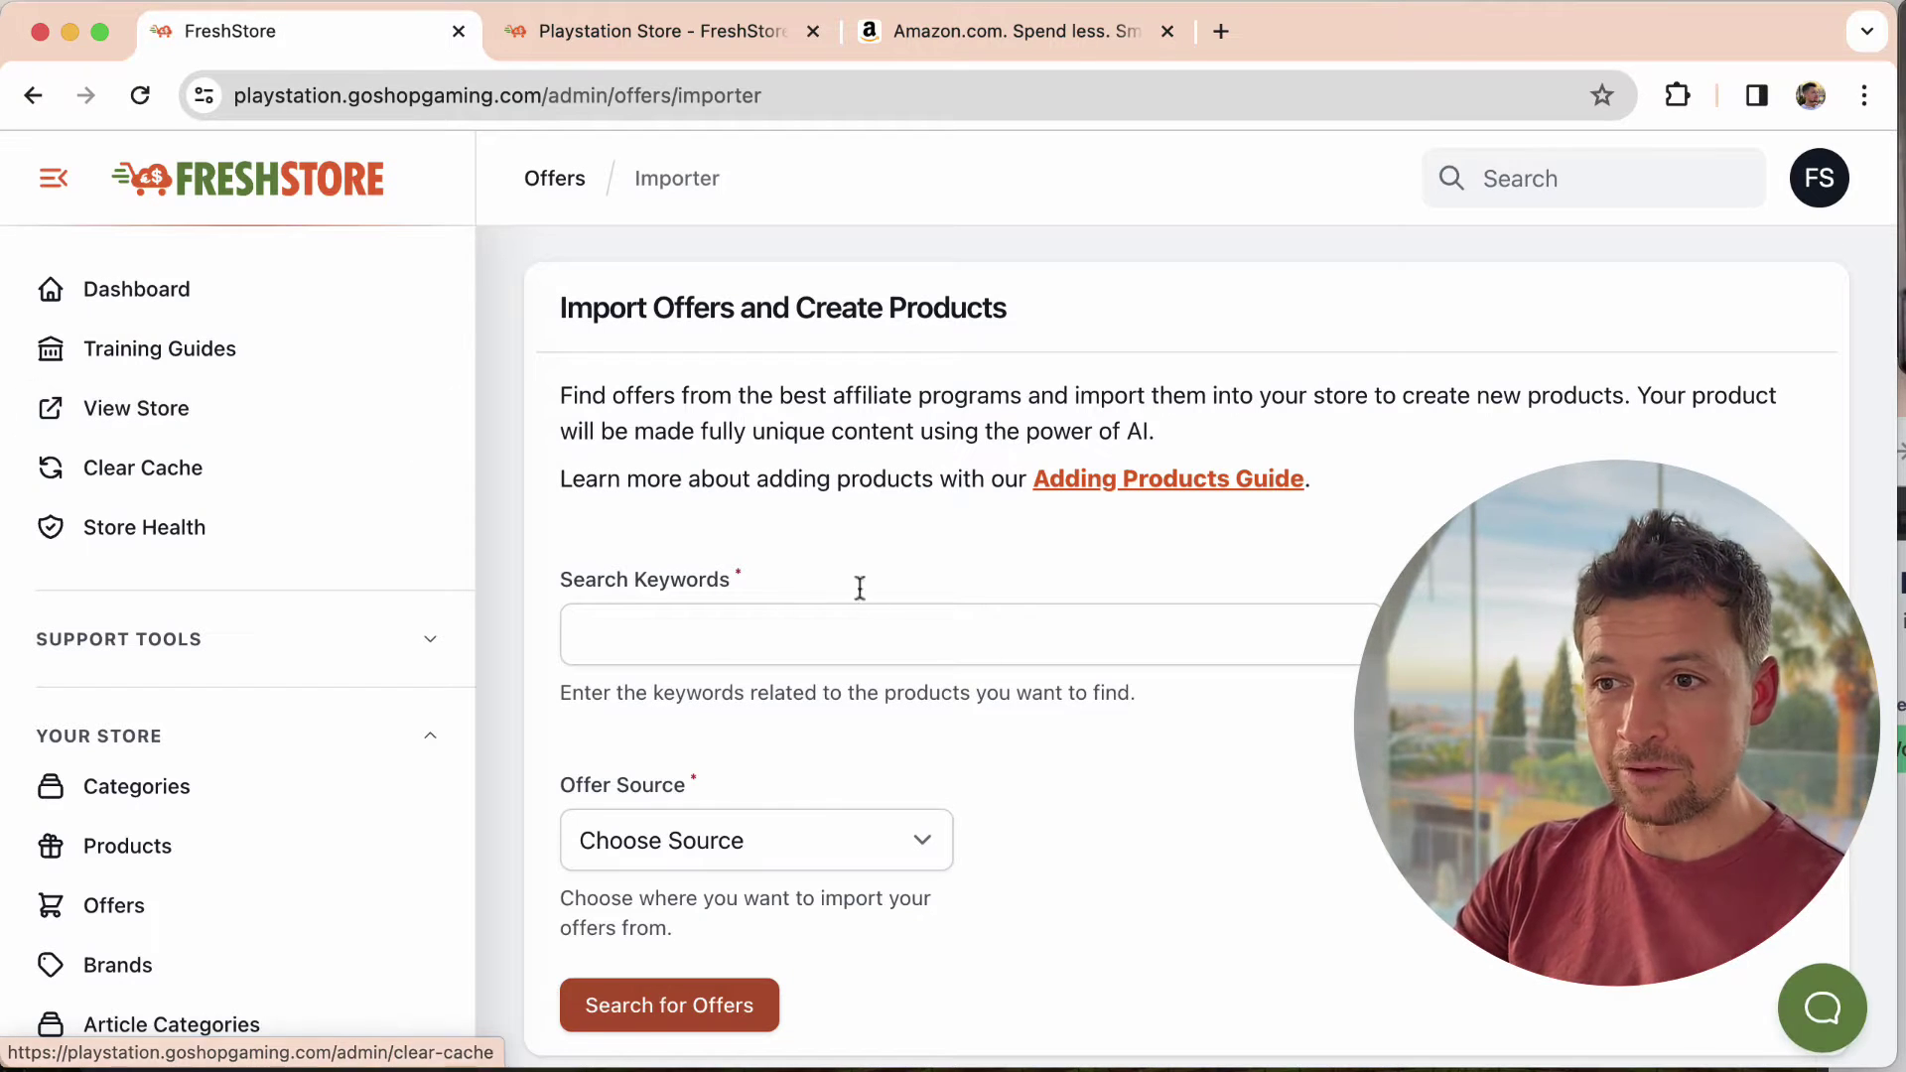
click(743, 853)
key(Escape)
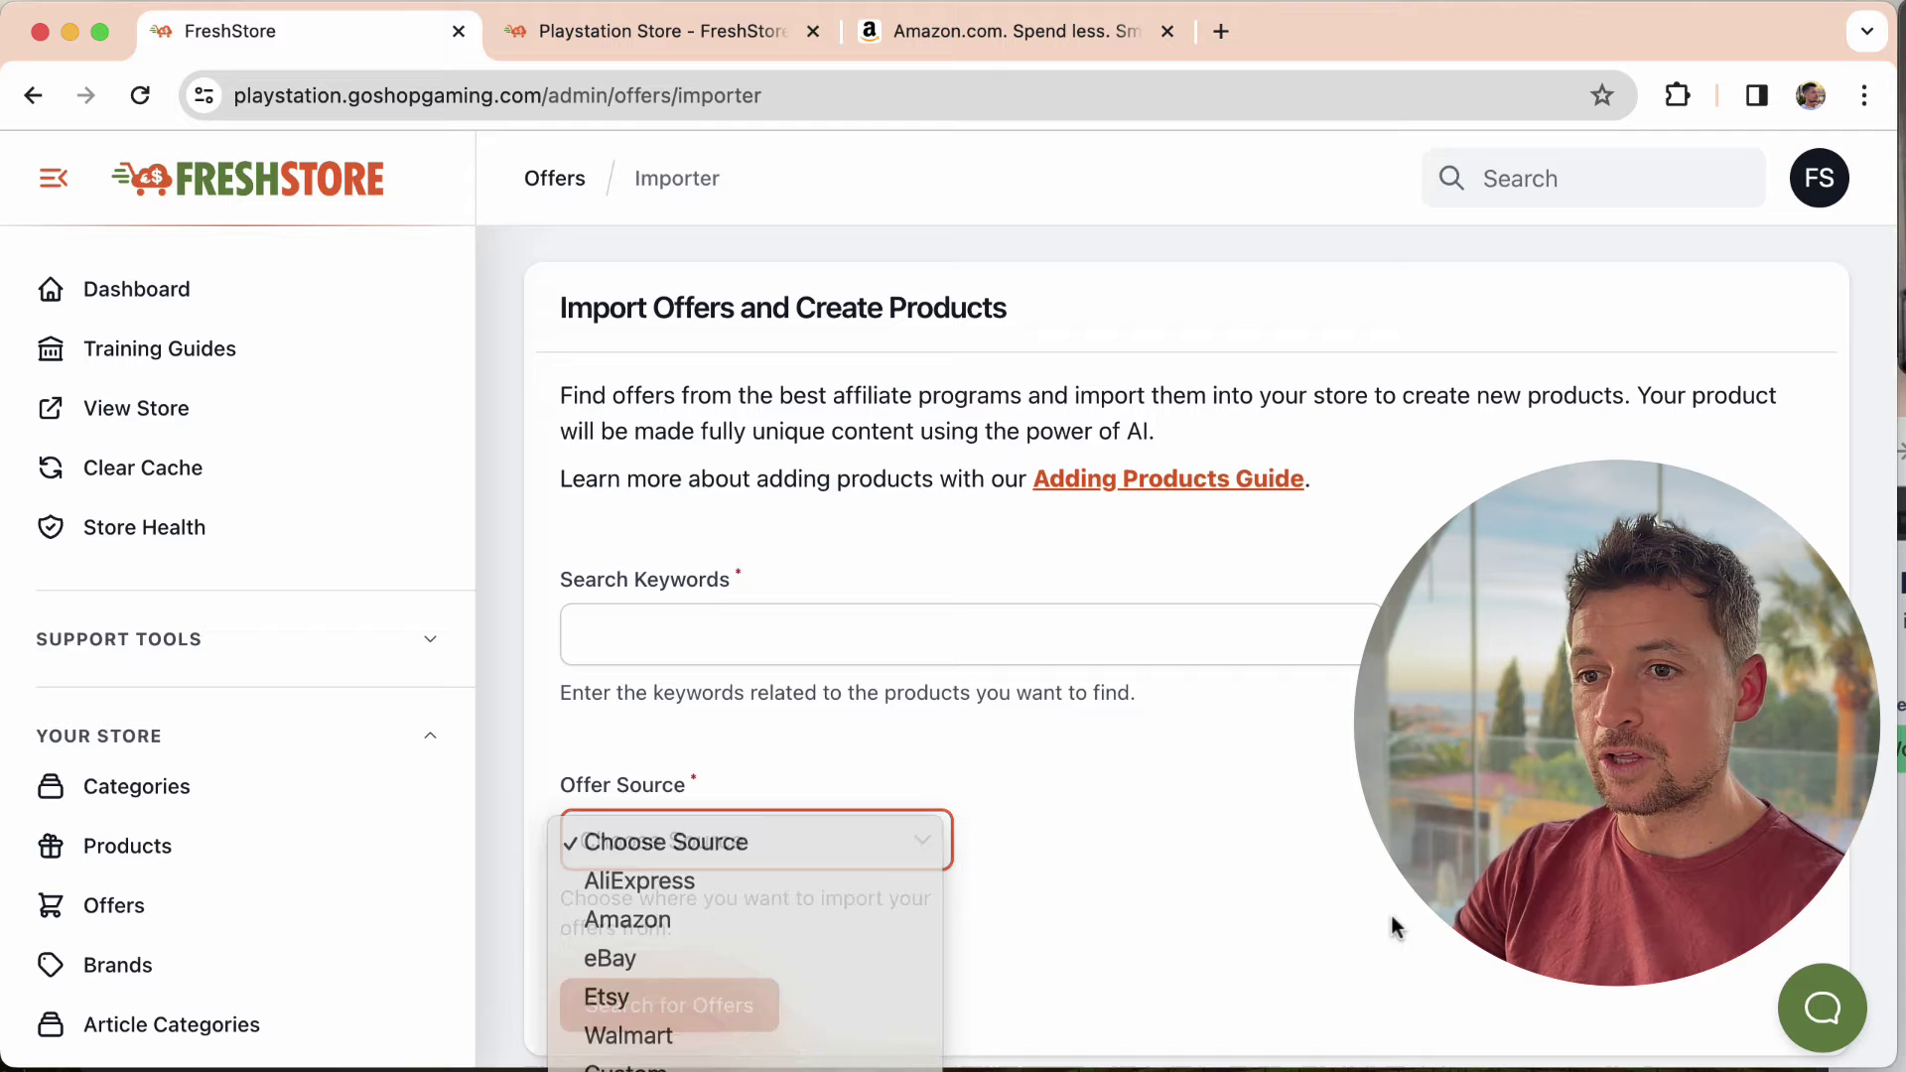
scroll(1344, 724, down, 2)
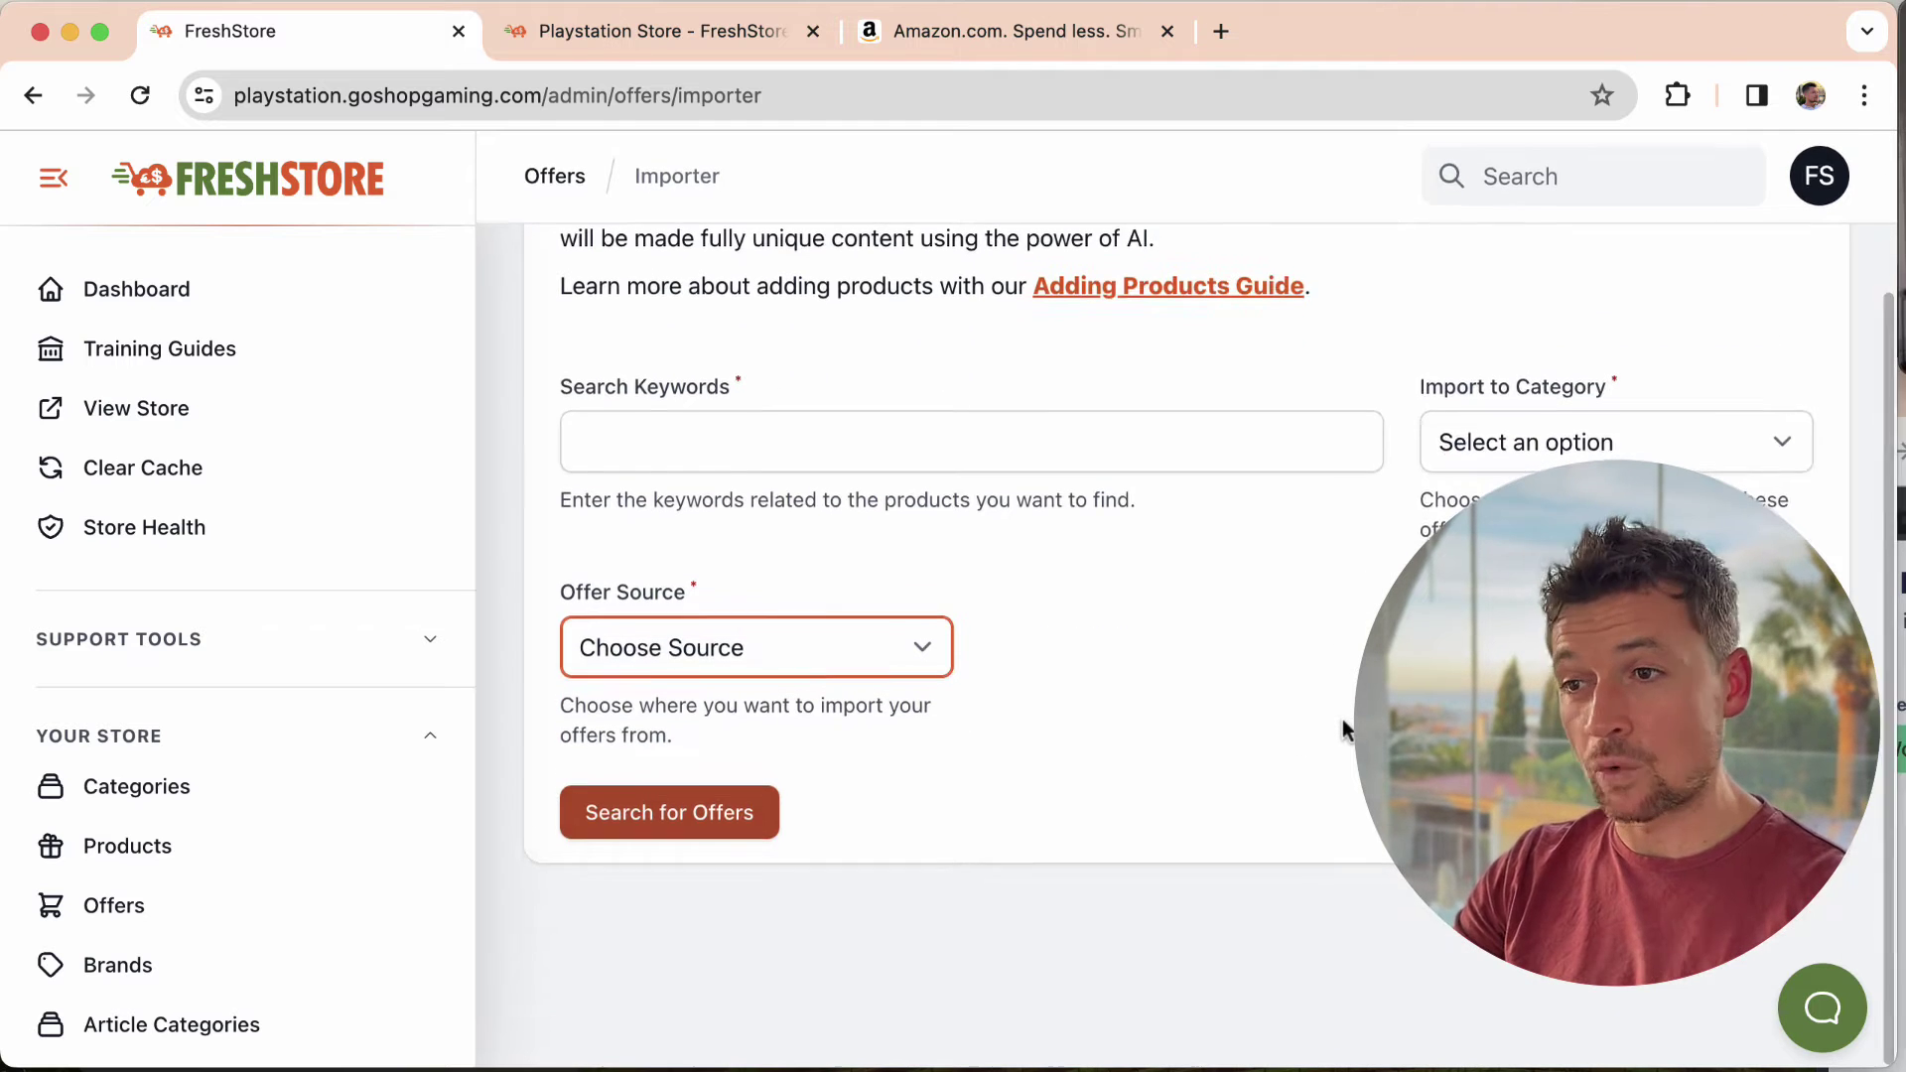
scroll(113, 707, down, 6)
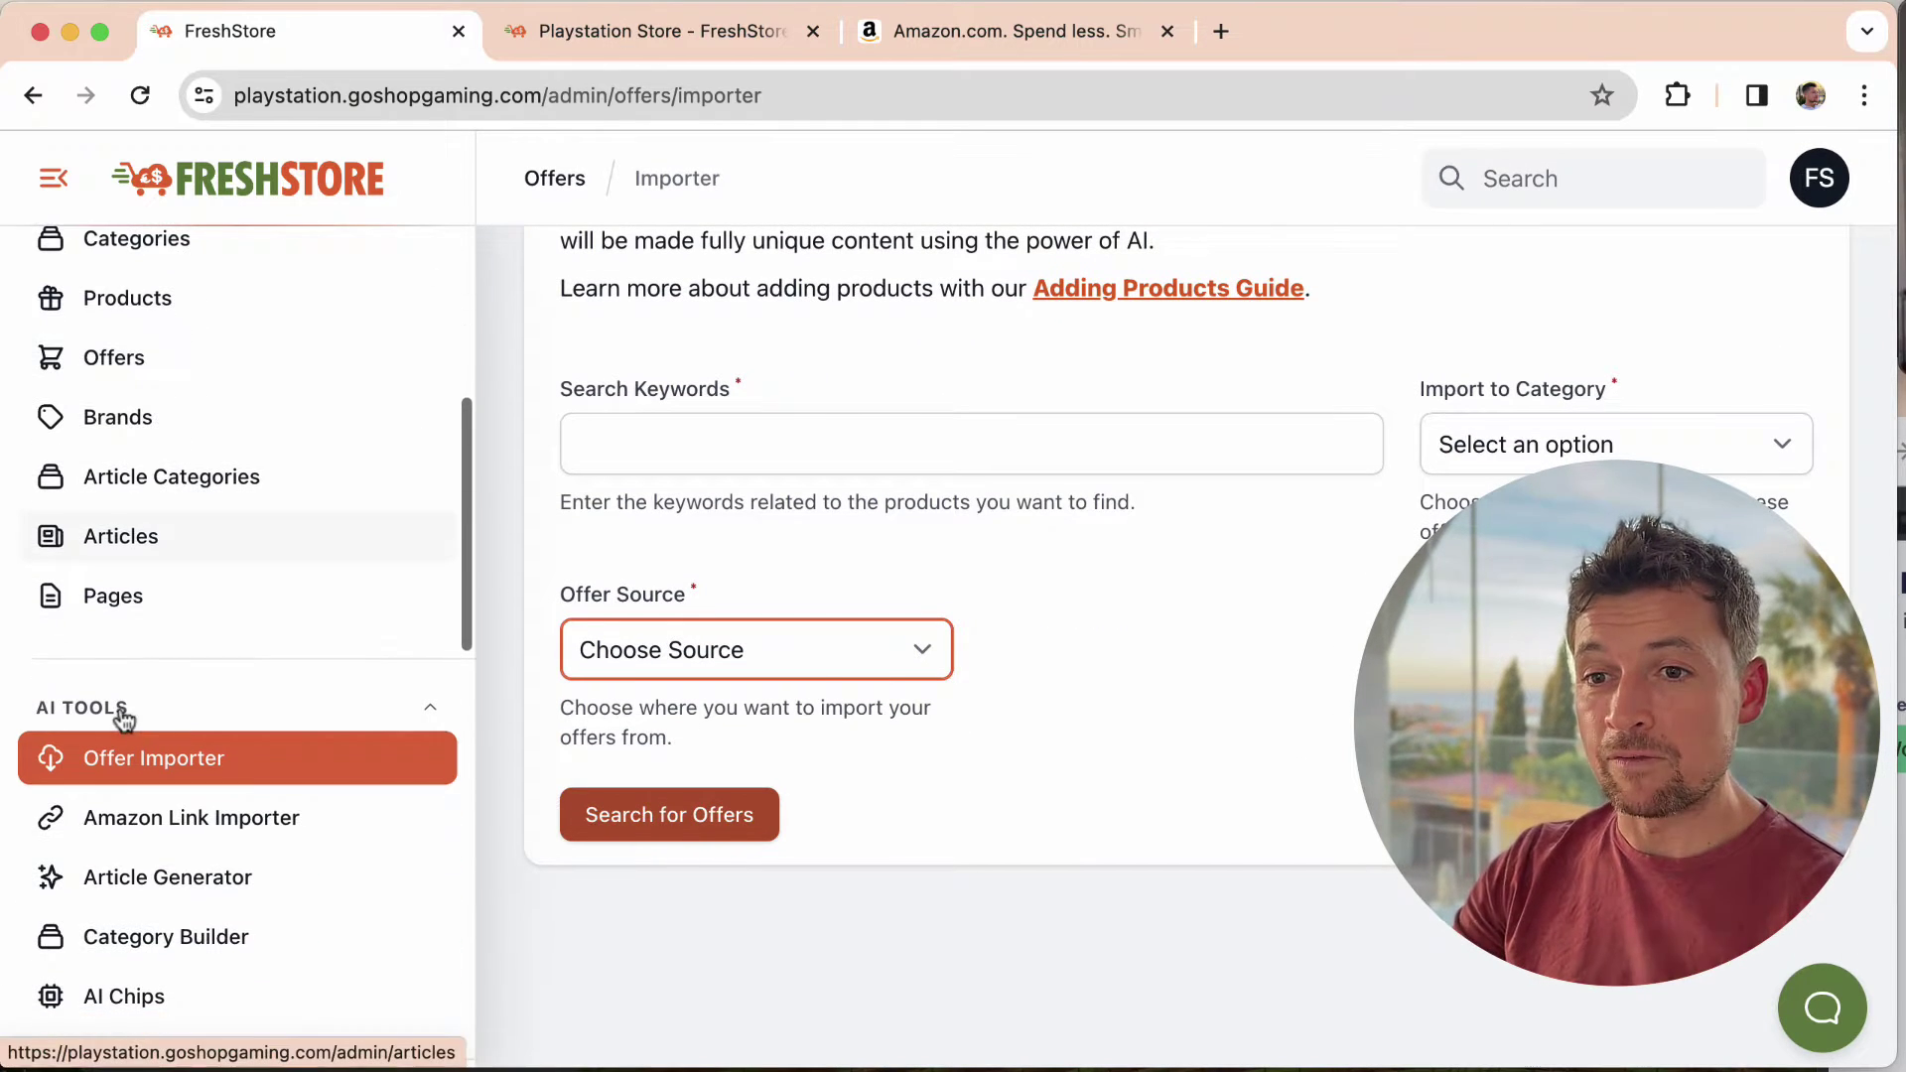
Open the Amazon Link Importer form and put the cursor in its Amazon Links box
click(208, 822)
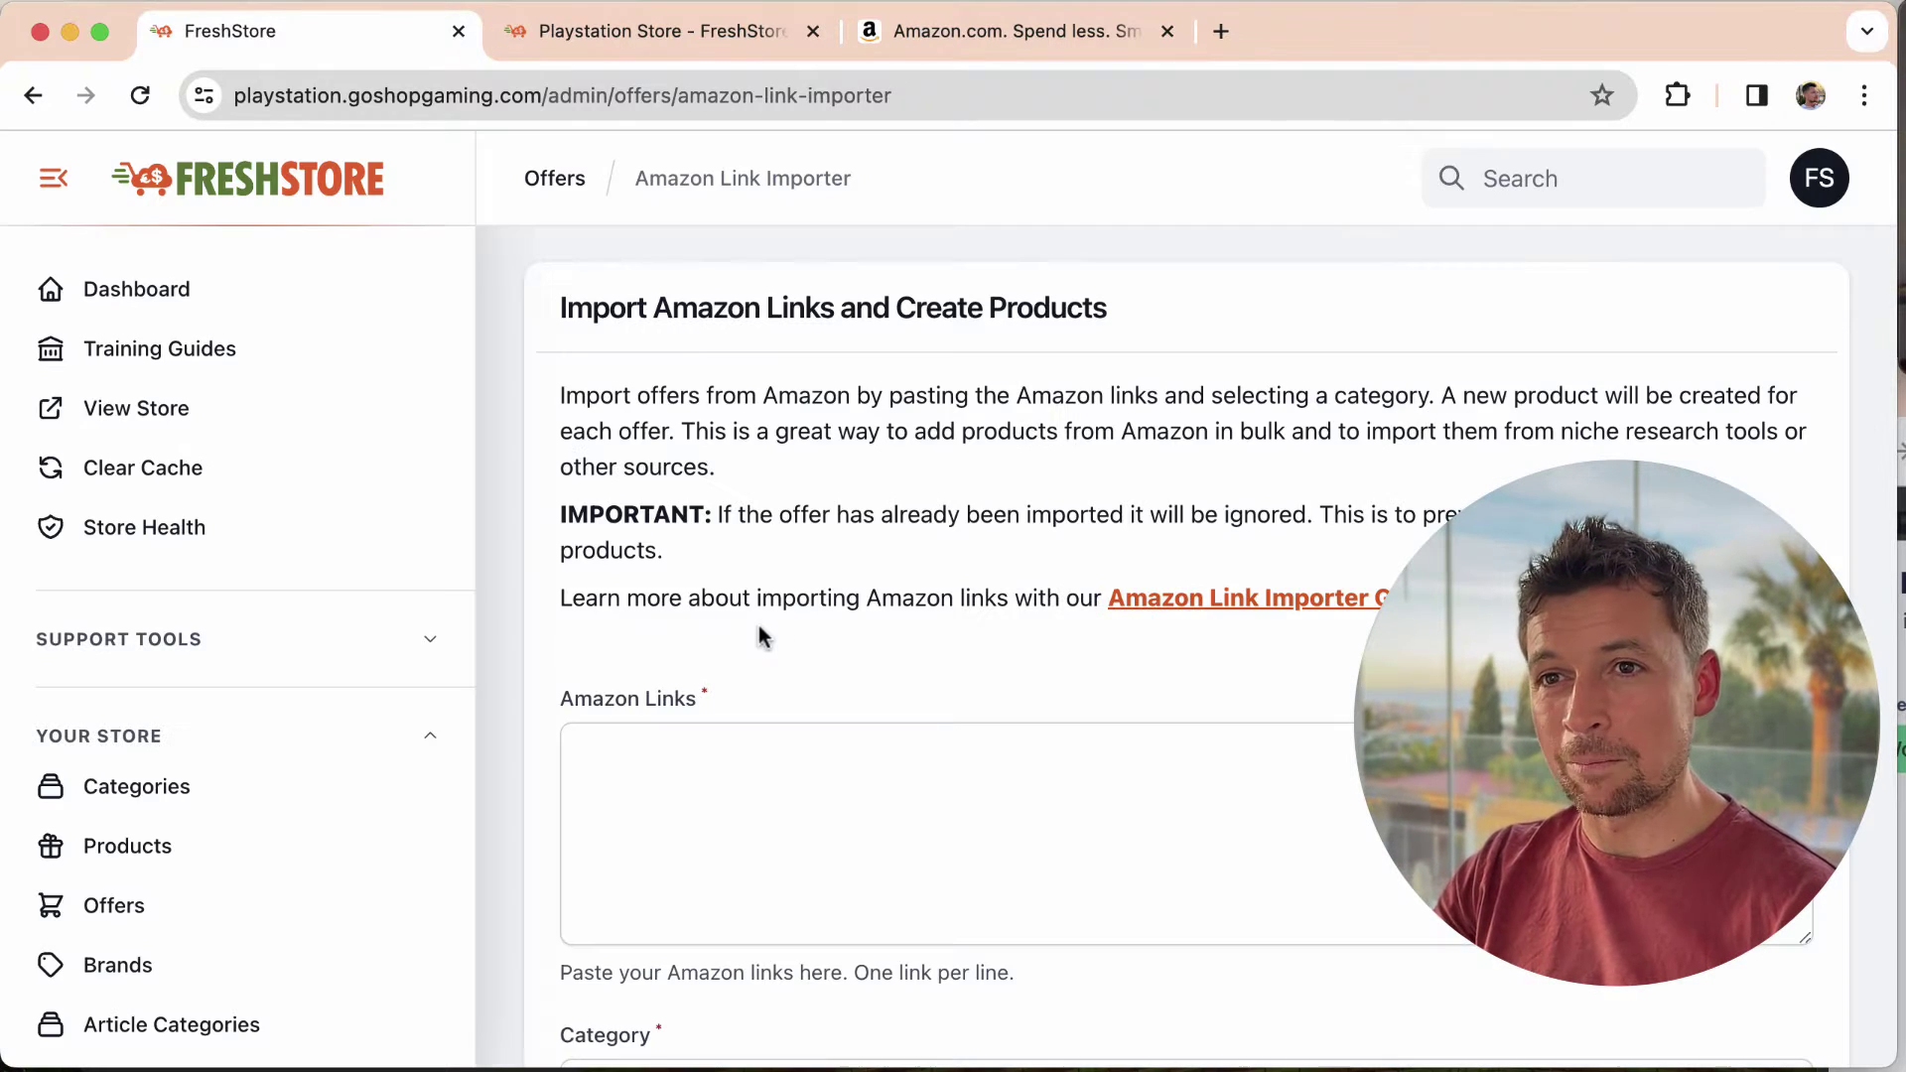
click(1044, 752)
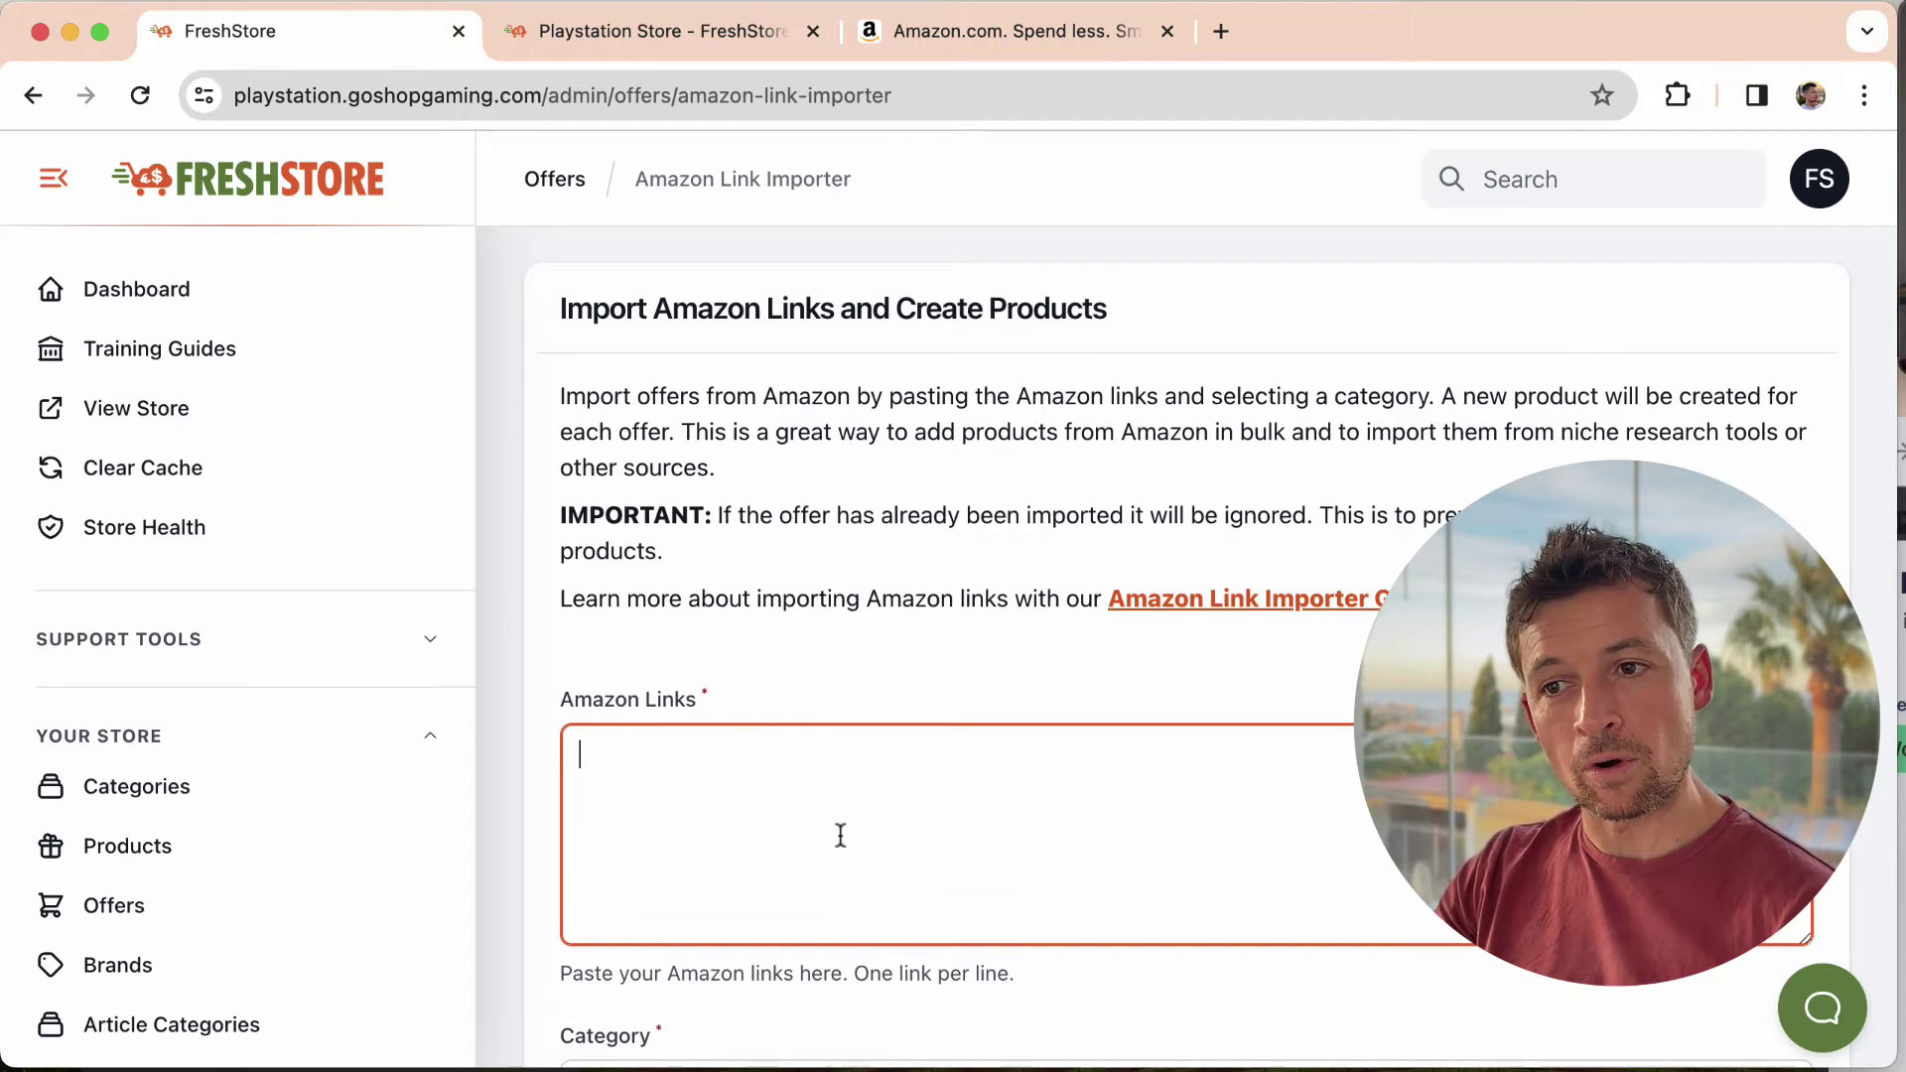
scroll(837, 834, down, 5)
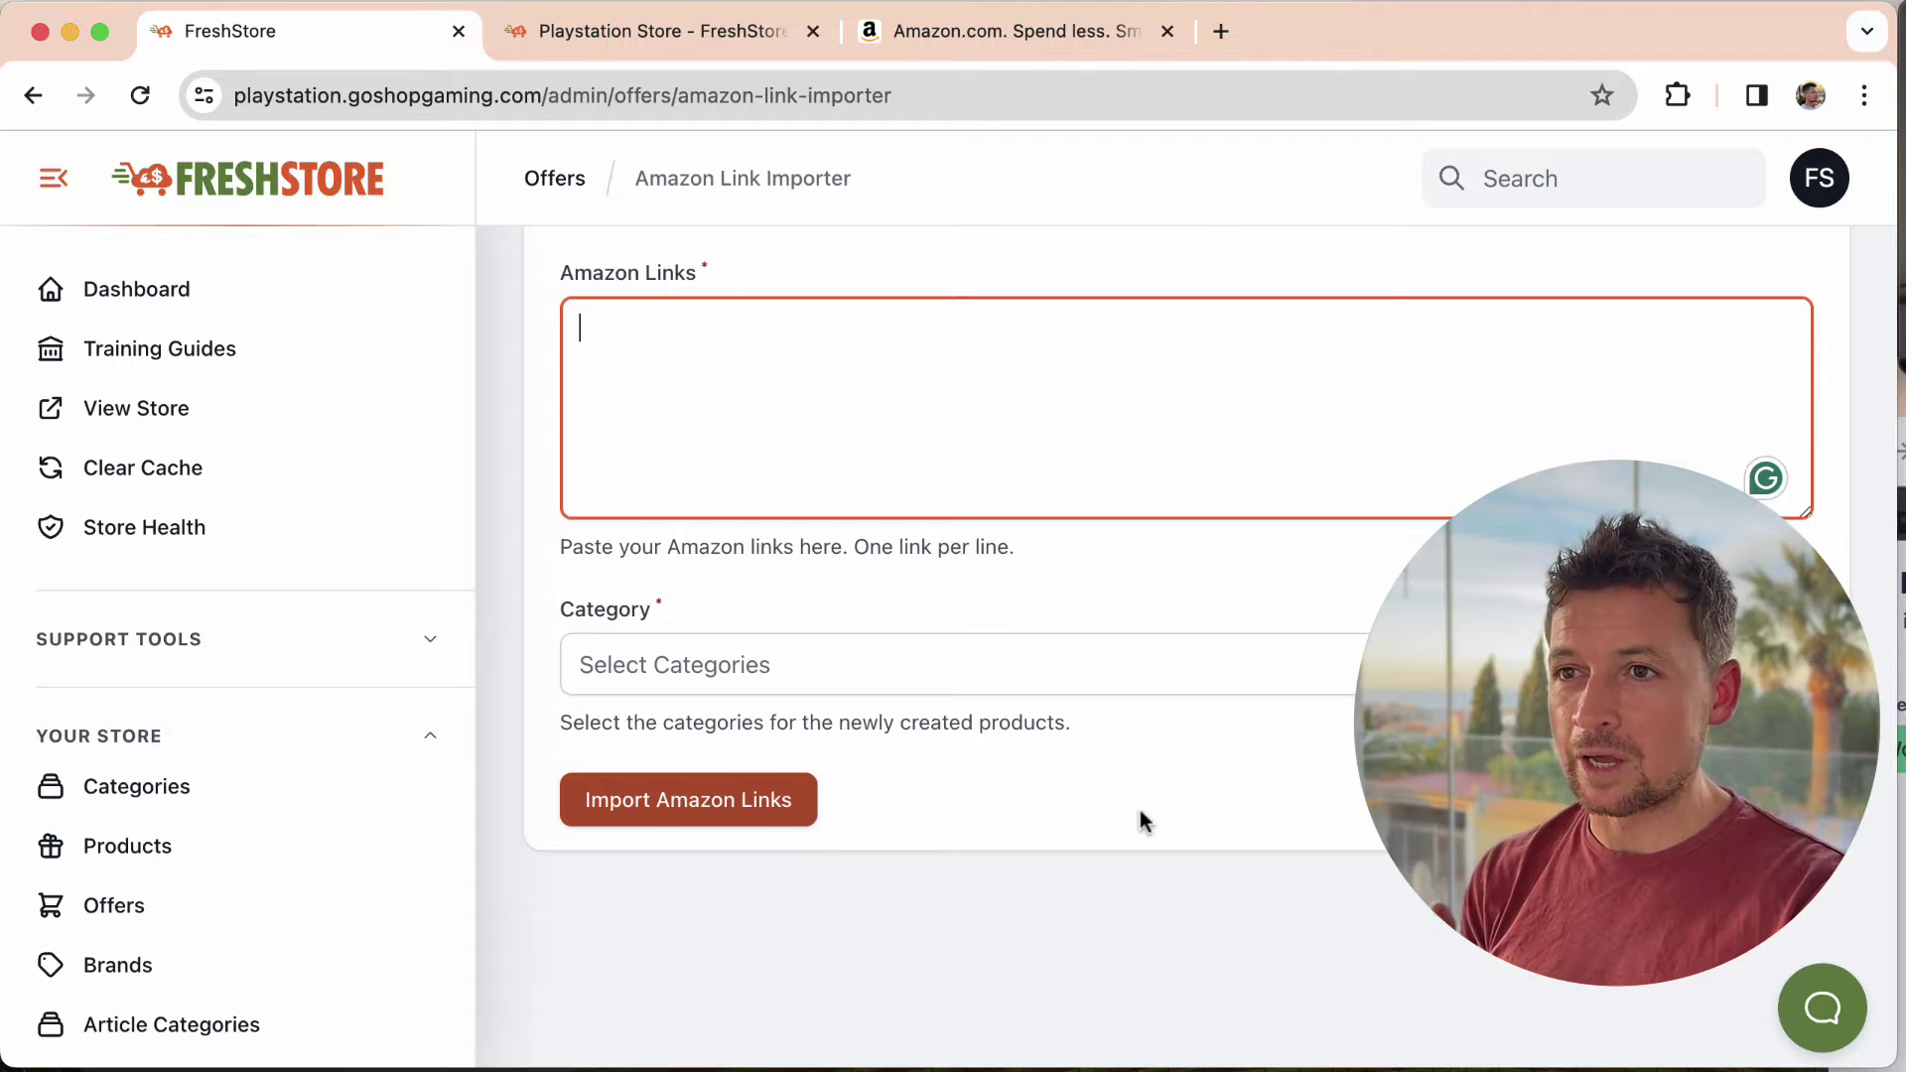
key(ctrl+Tab)
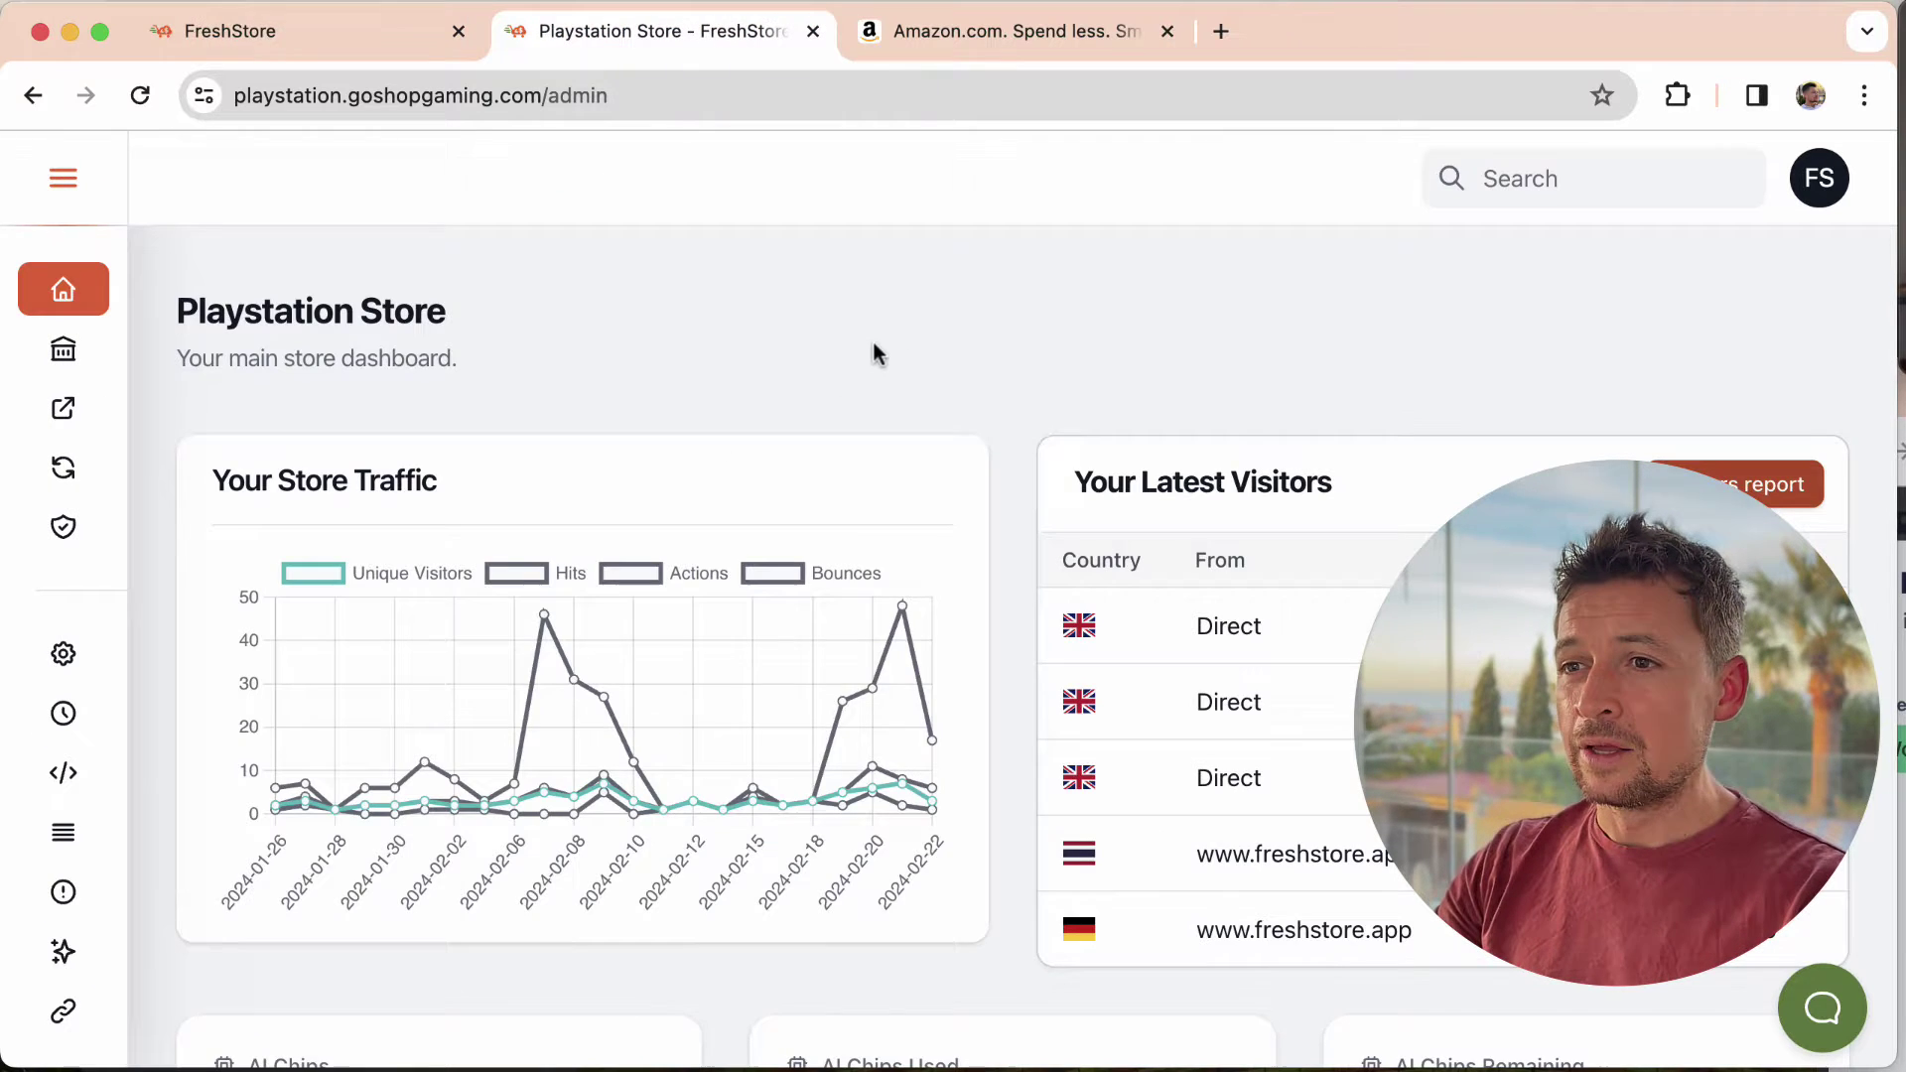
key(ctrl+shift+Tab)
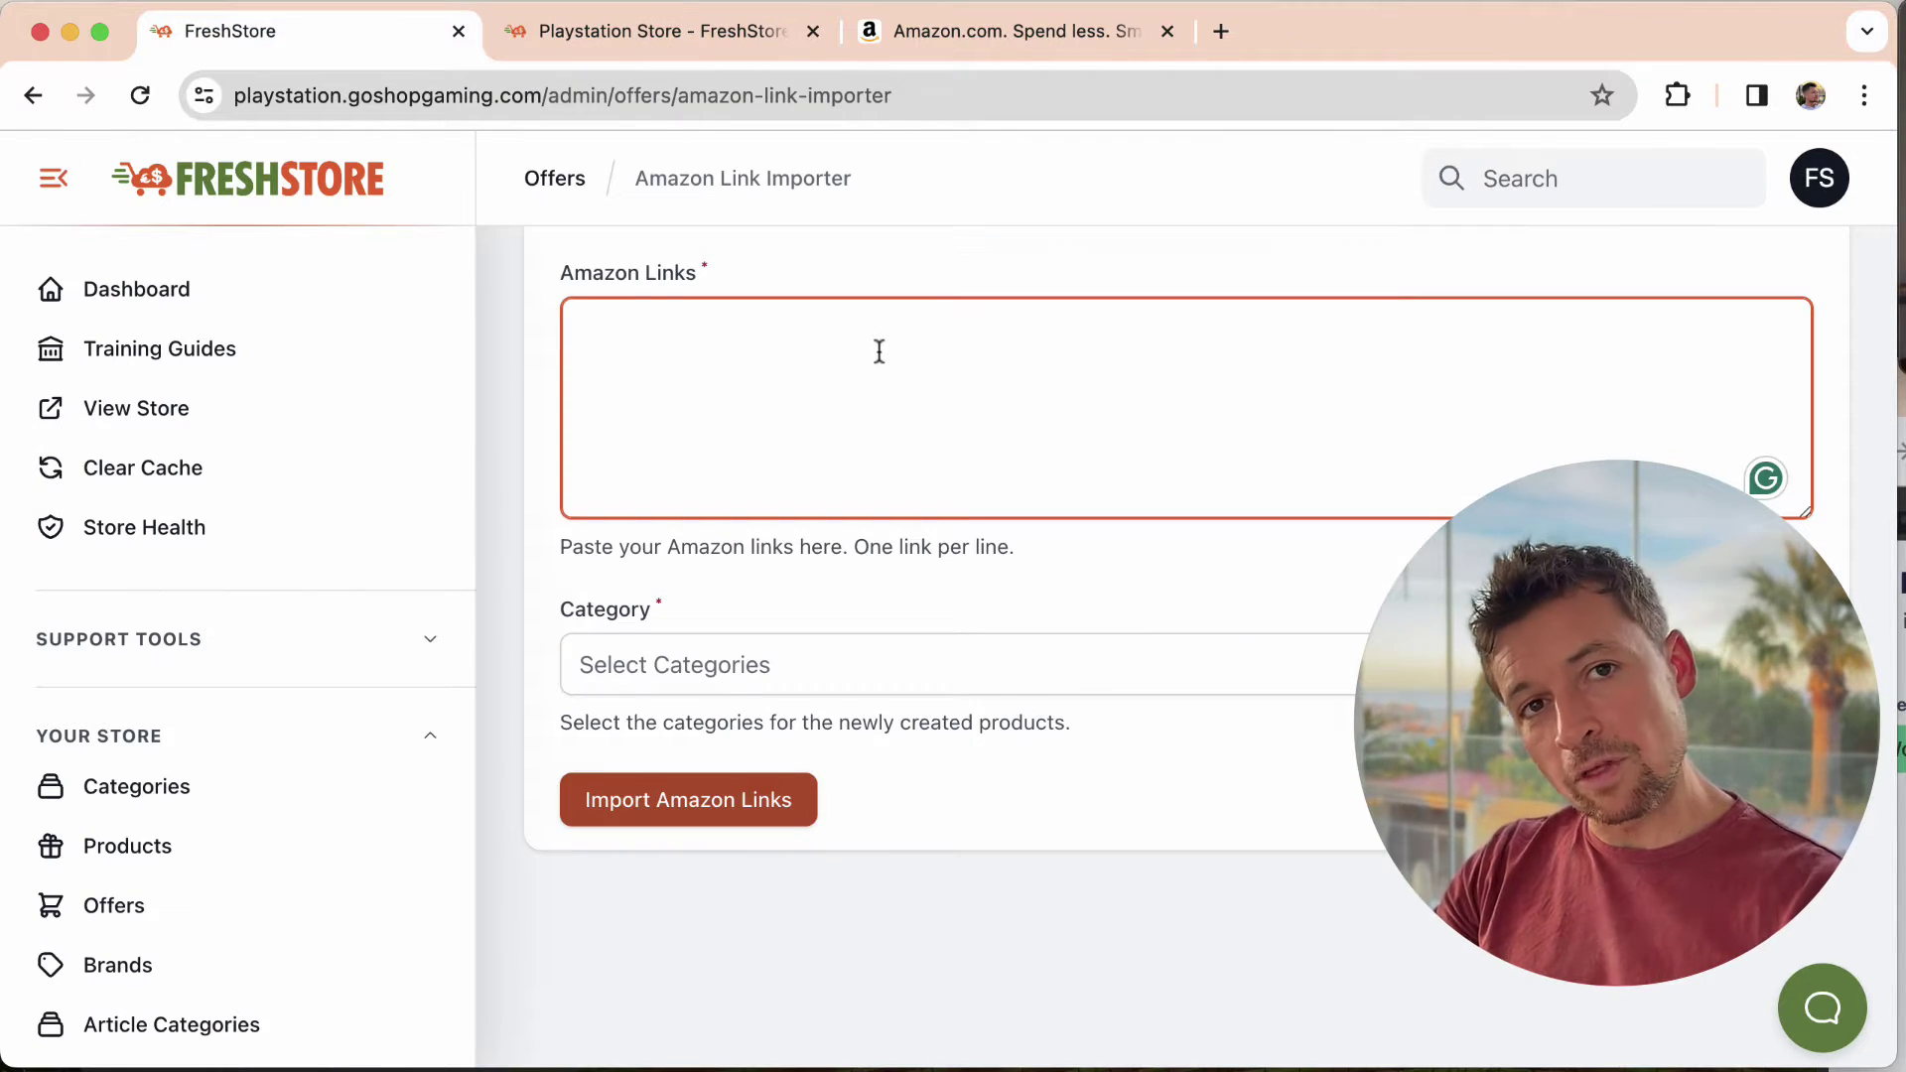
click(891, 350)
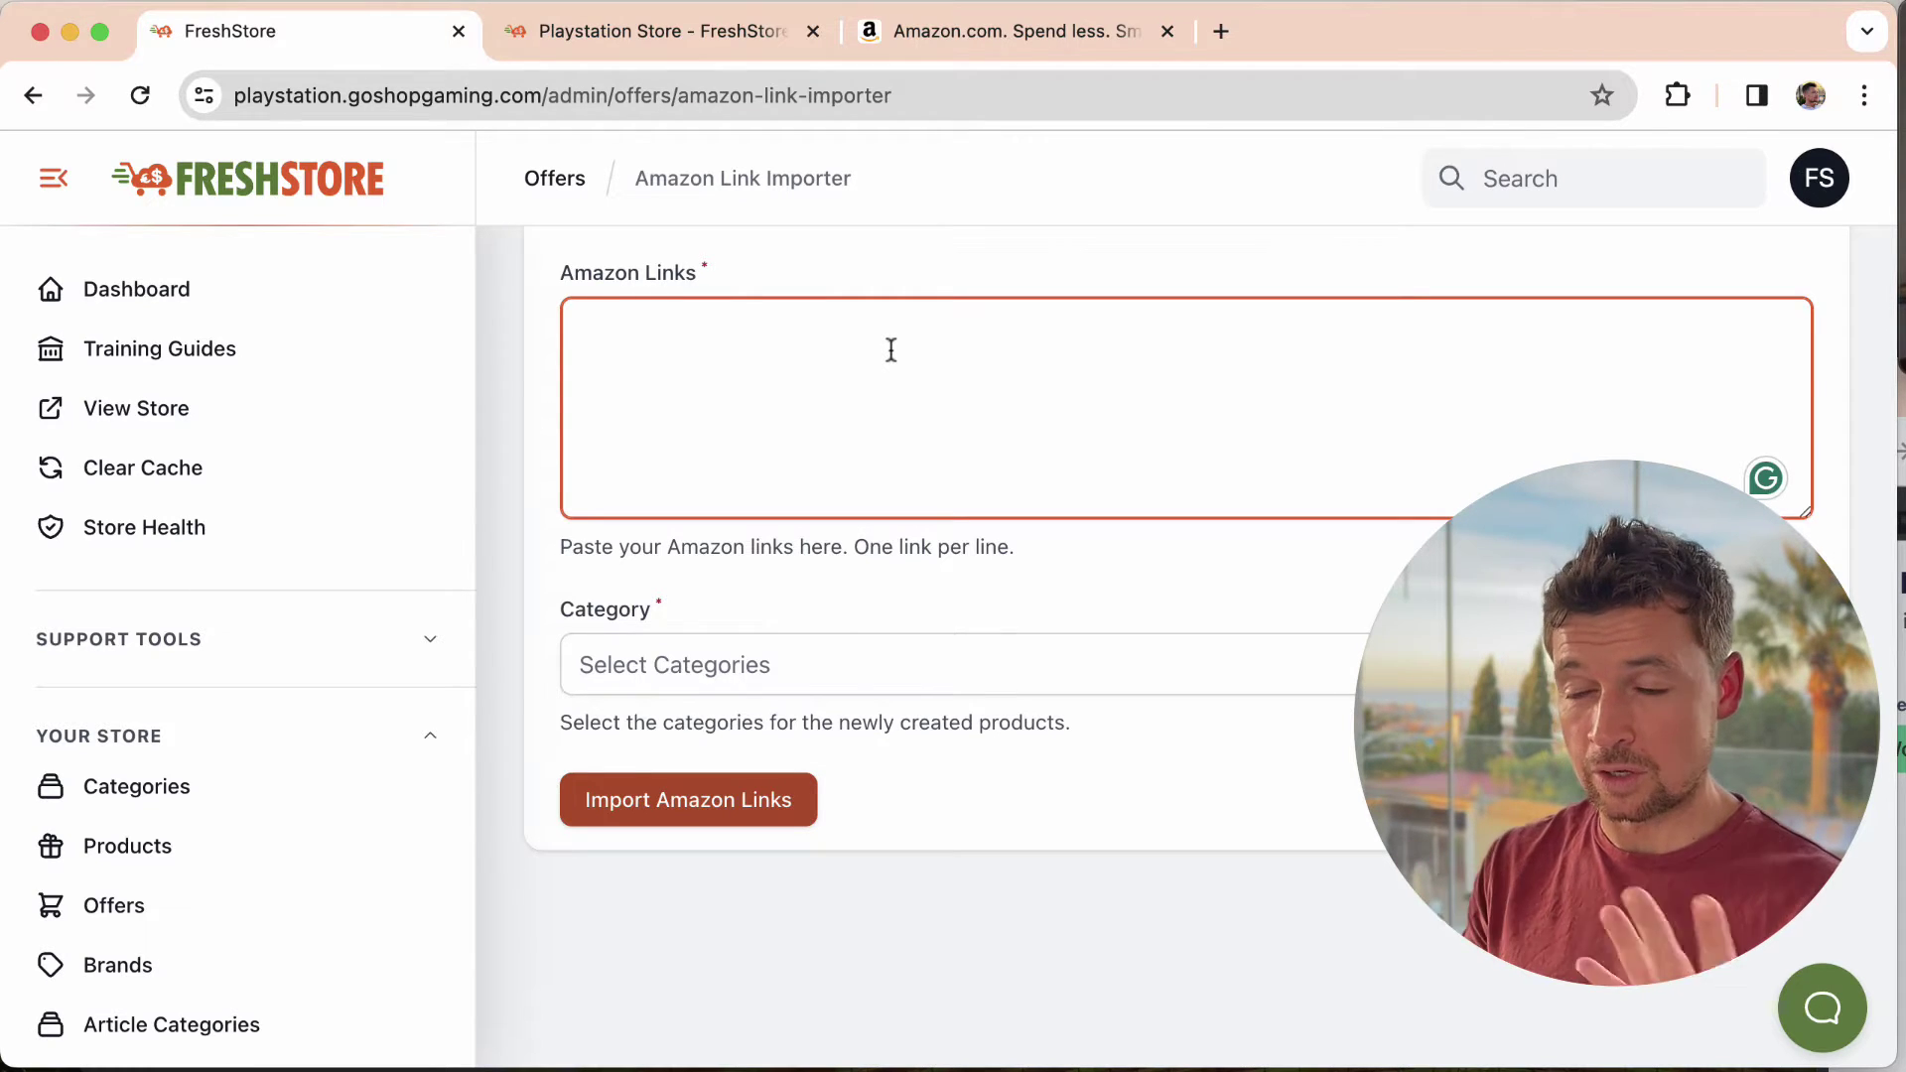
Search Amazon for 'ps5 controller'
click(948, 38)
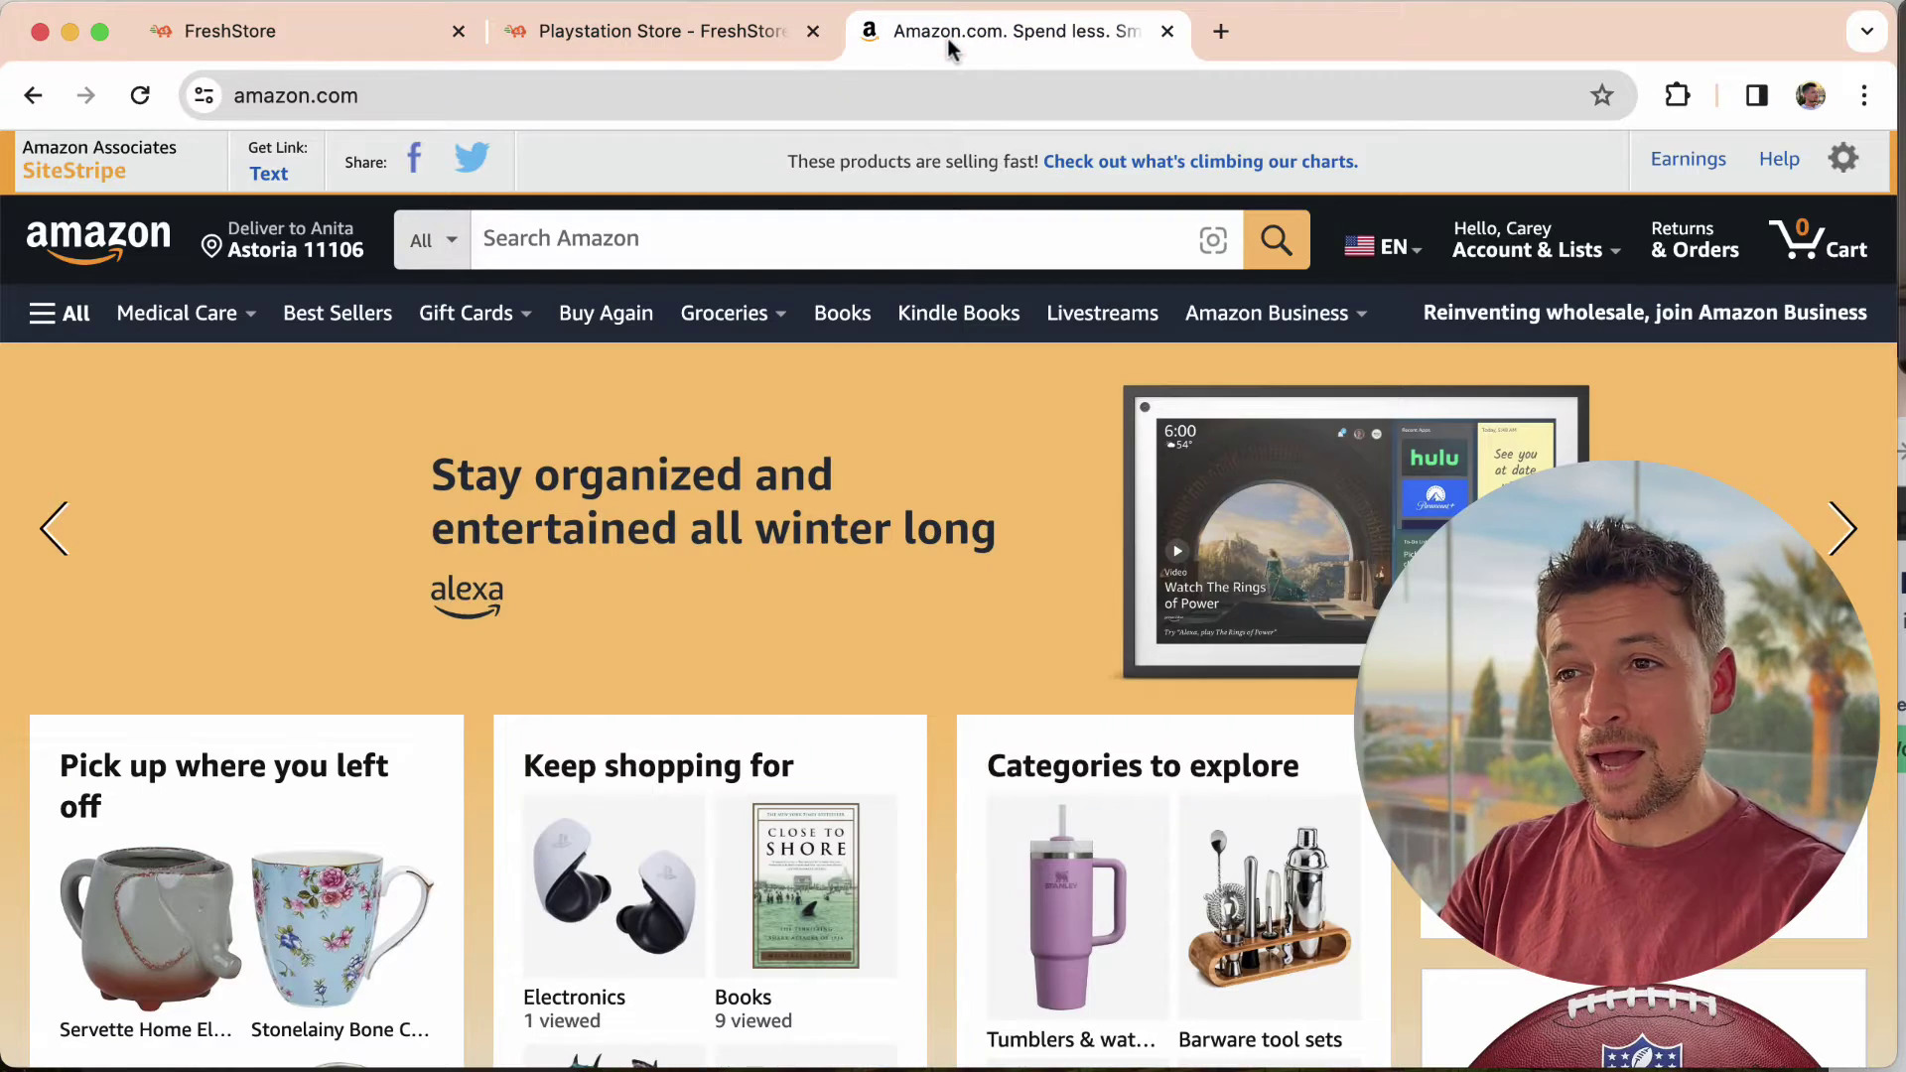
scroll(904, 541, down, 1)
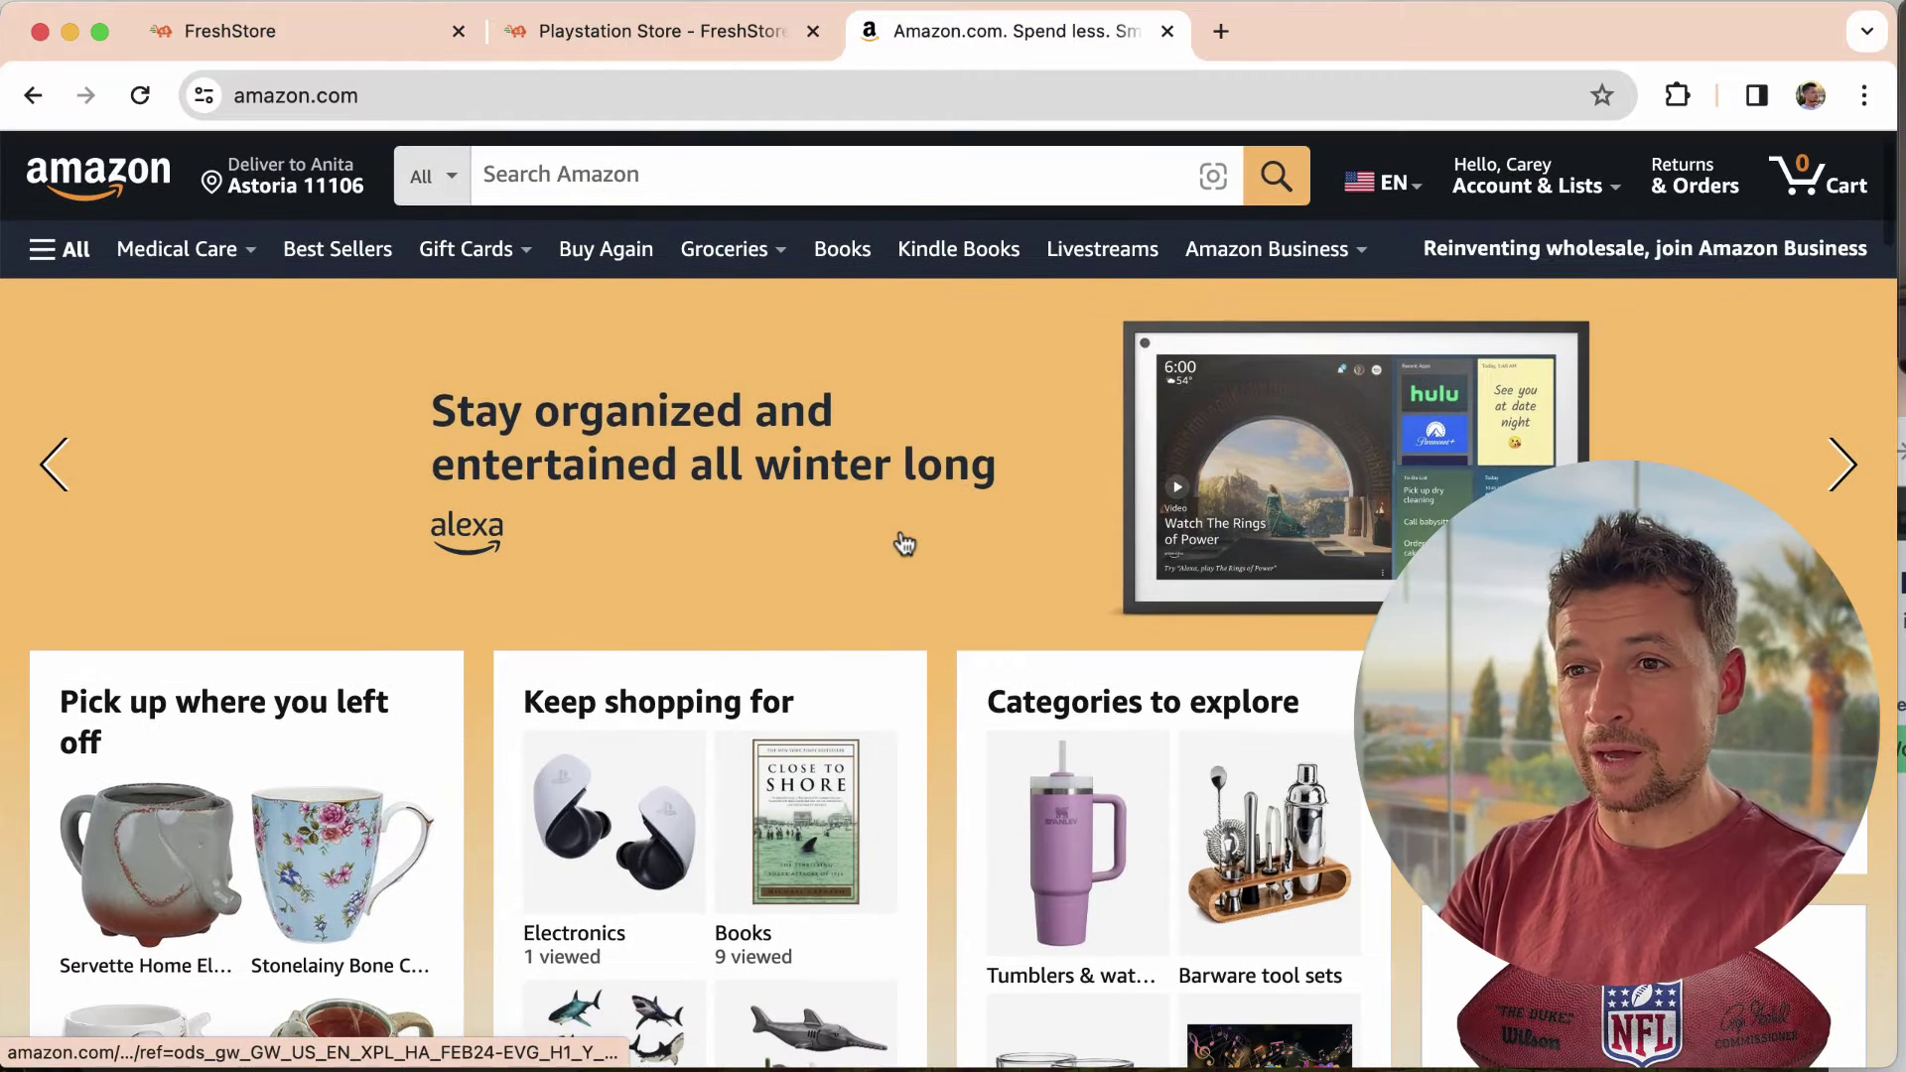
click(643, 175)
text(ps5 )
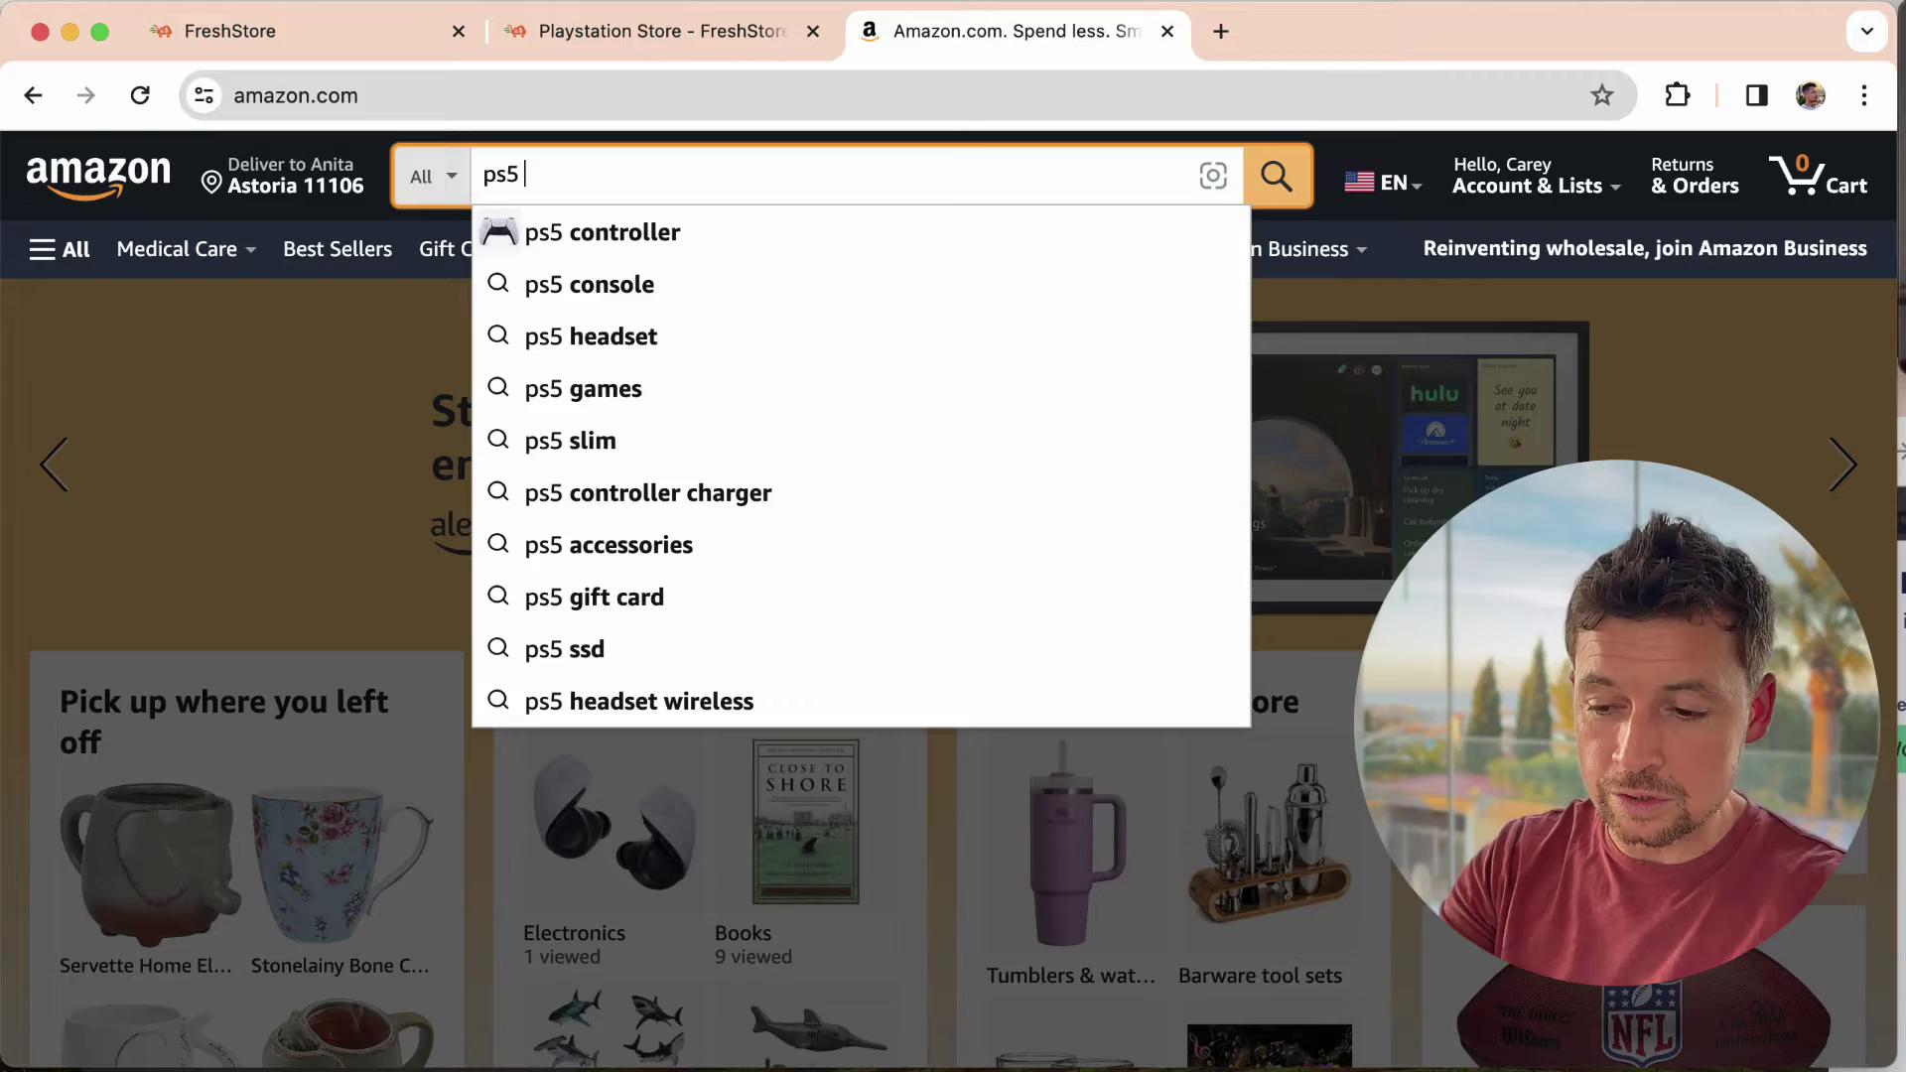
text(controller)
key(Return)
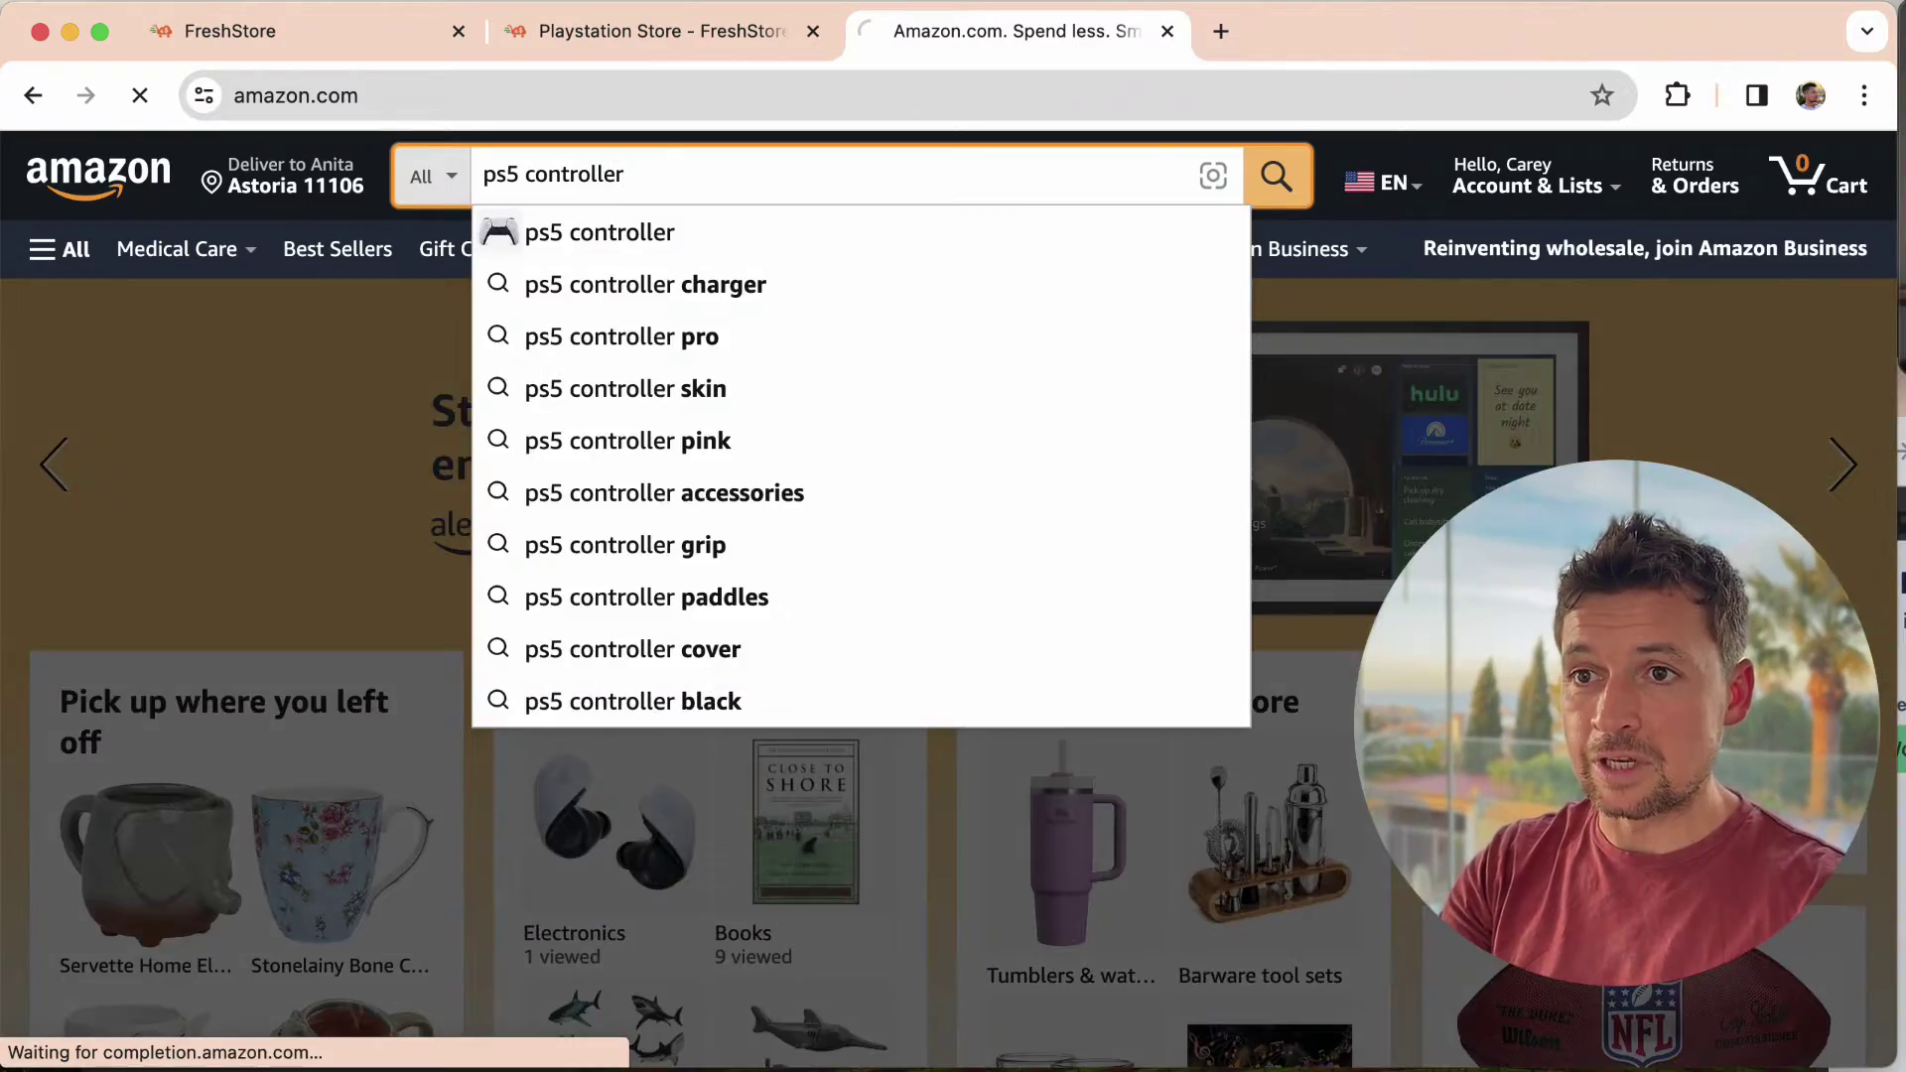
Browse the first page of ps5 controller results, then go to page 2
scroll(971, 635, down, 8)
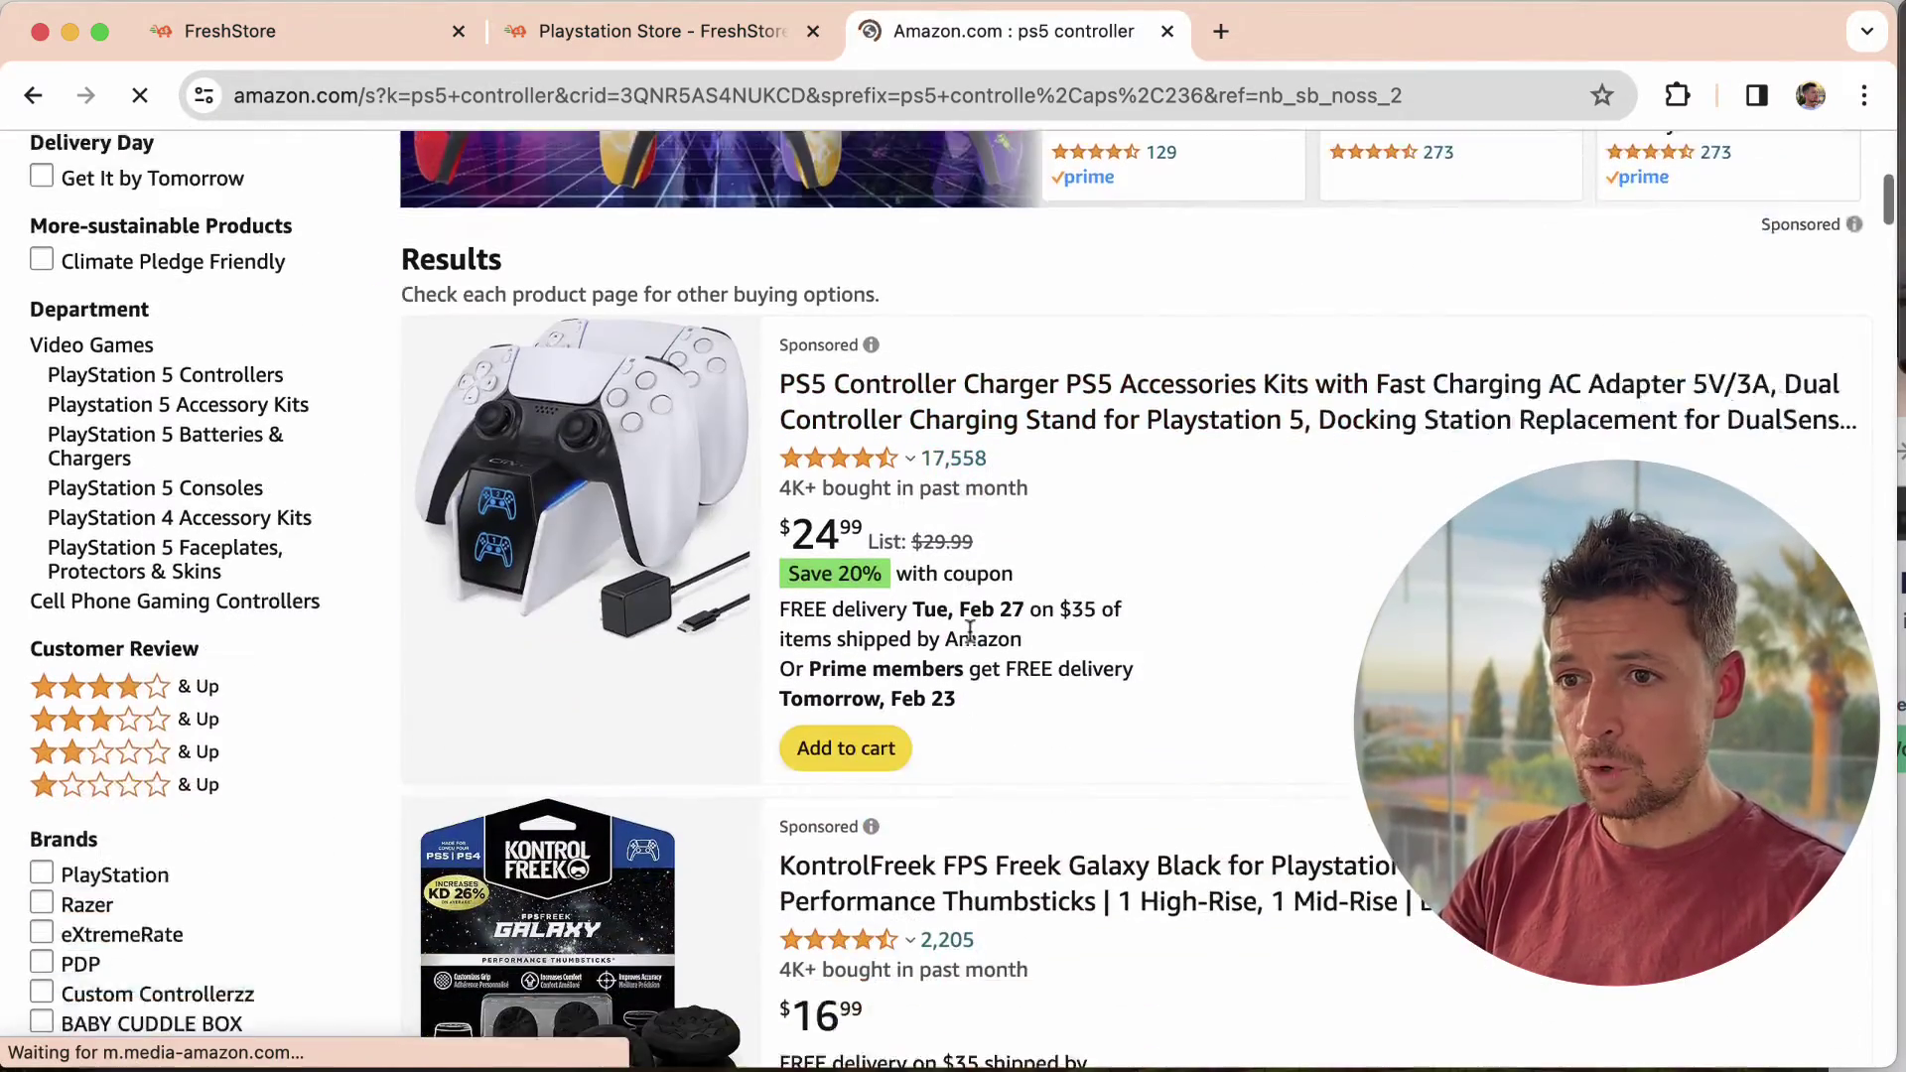
scroll(968, 630, down, 8)
scroll(967, 631, up, 6)
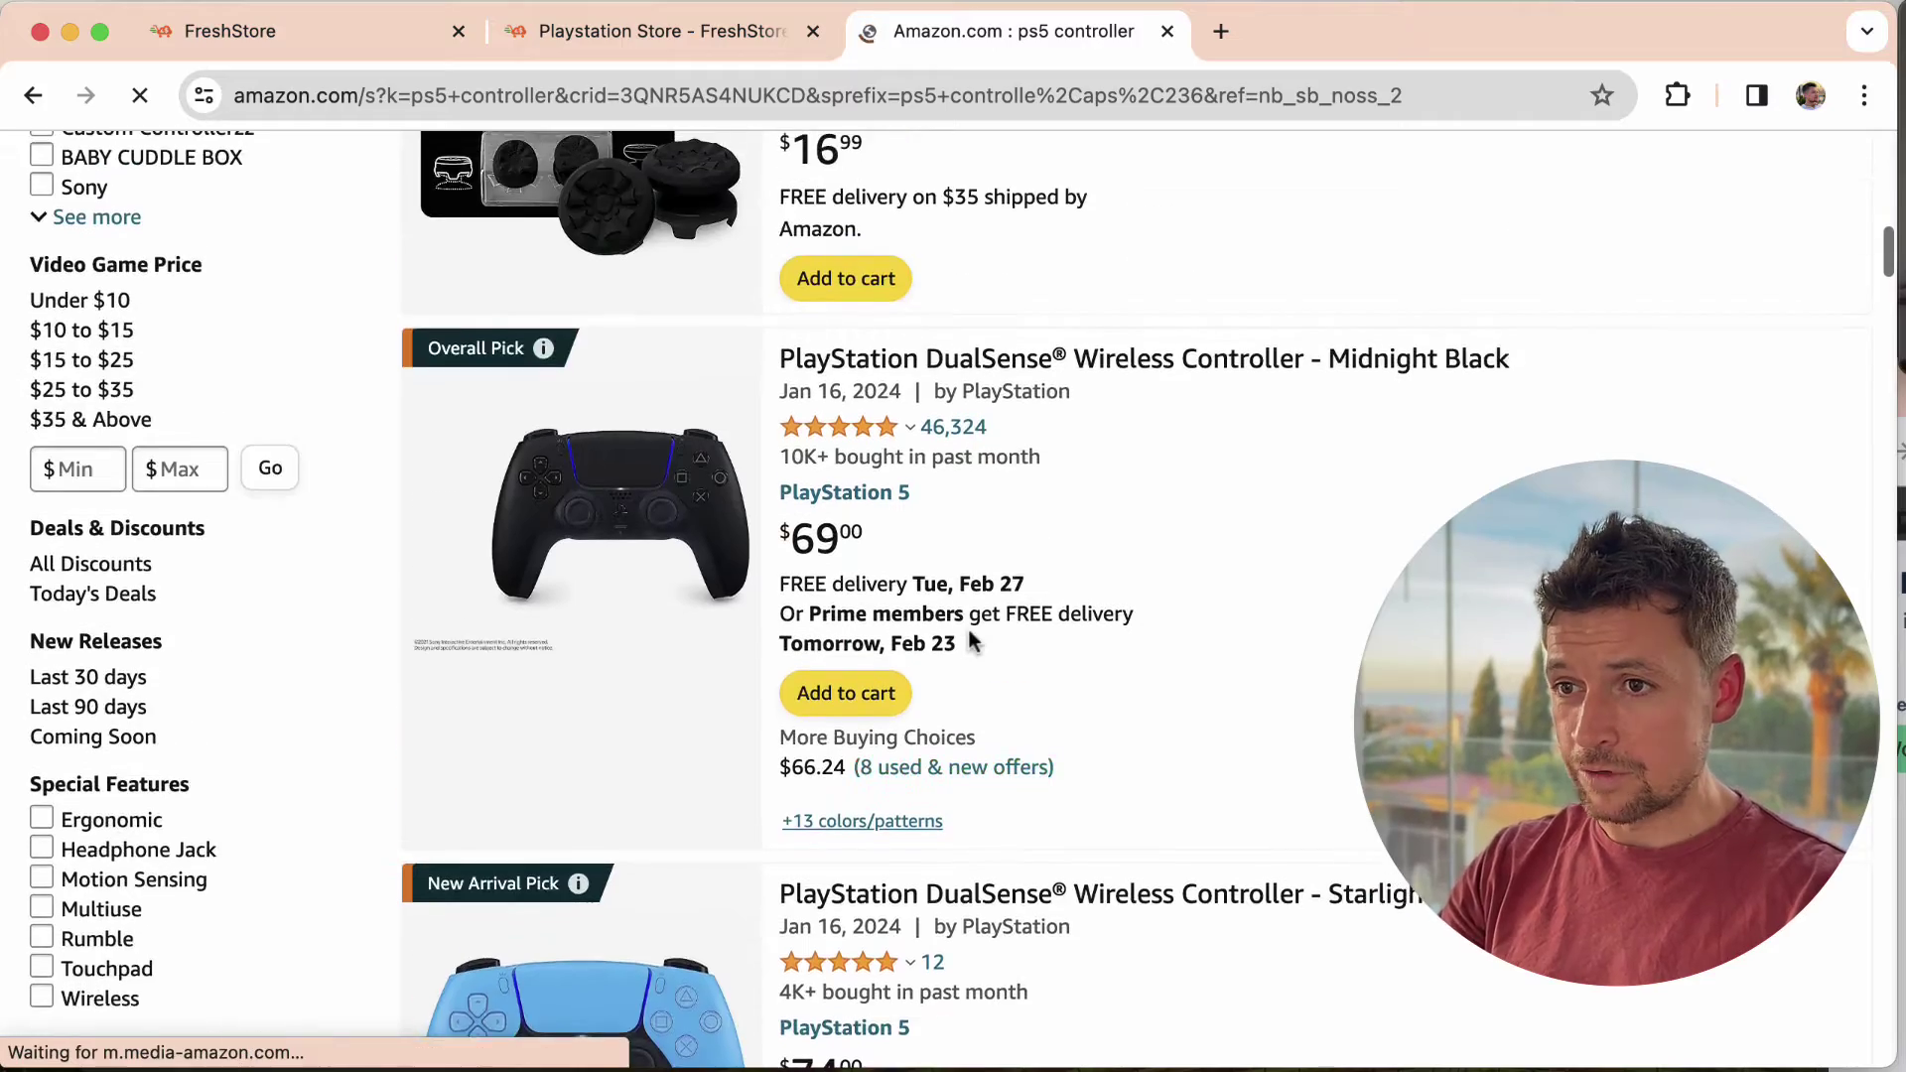
scroll(933, 571, down, 5)
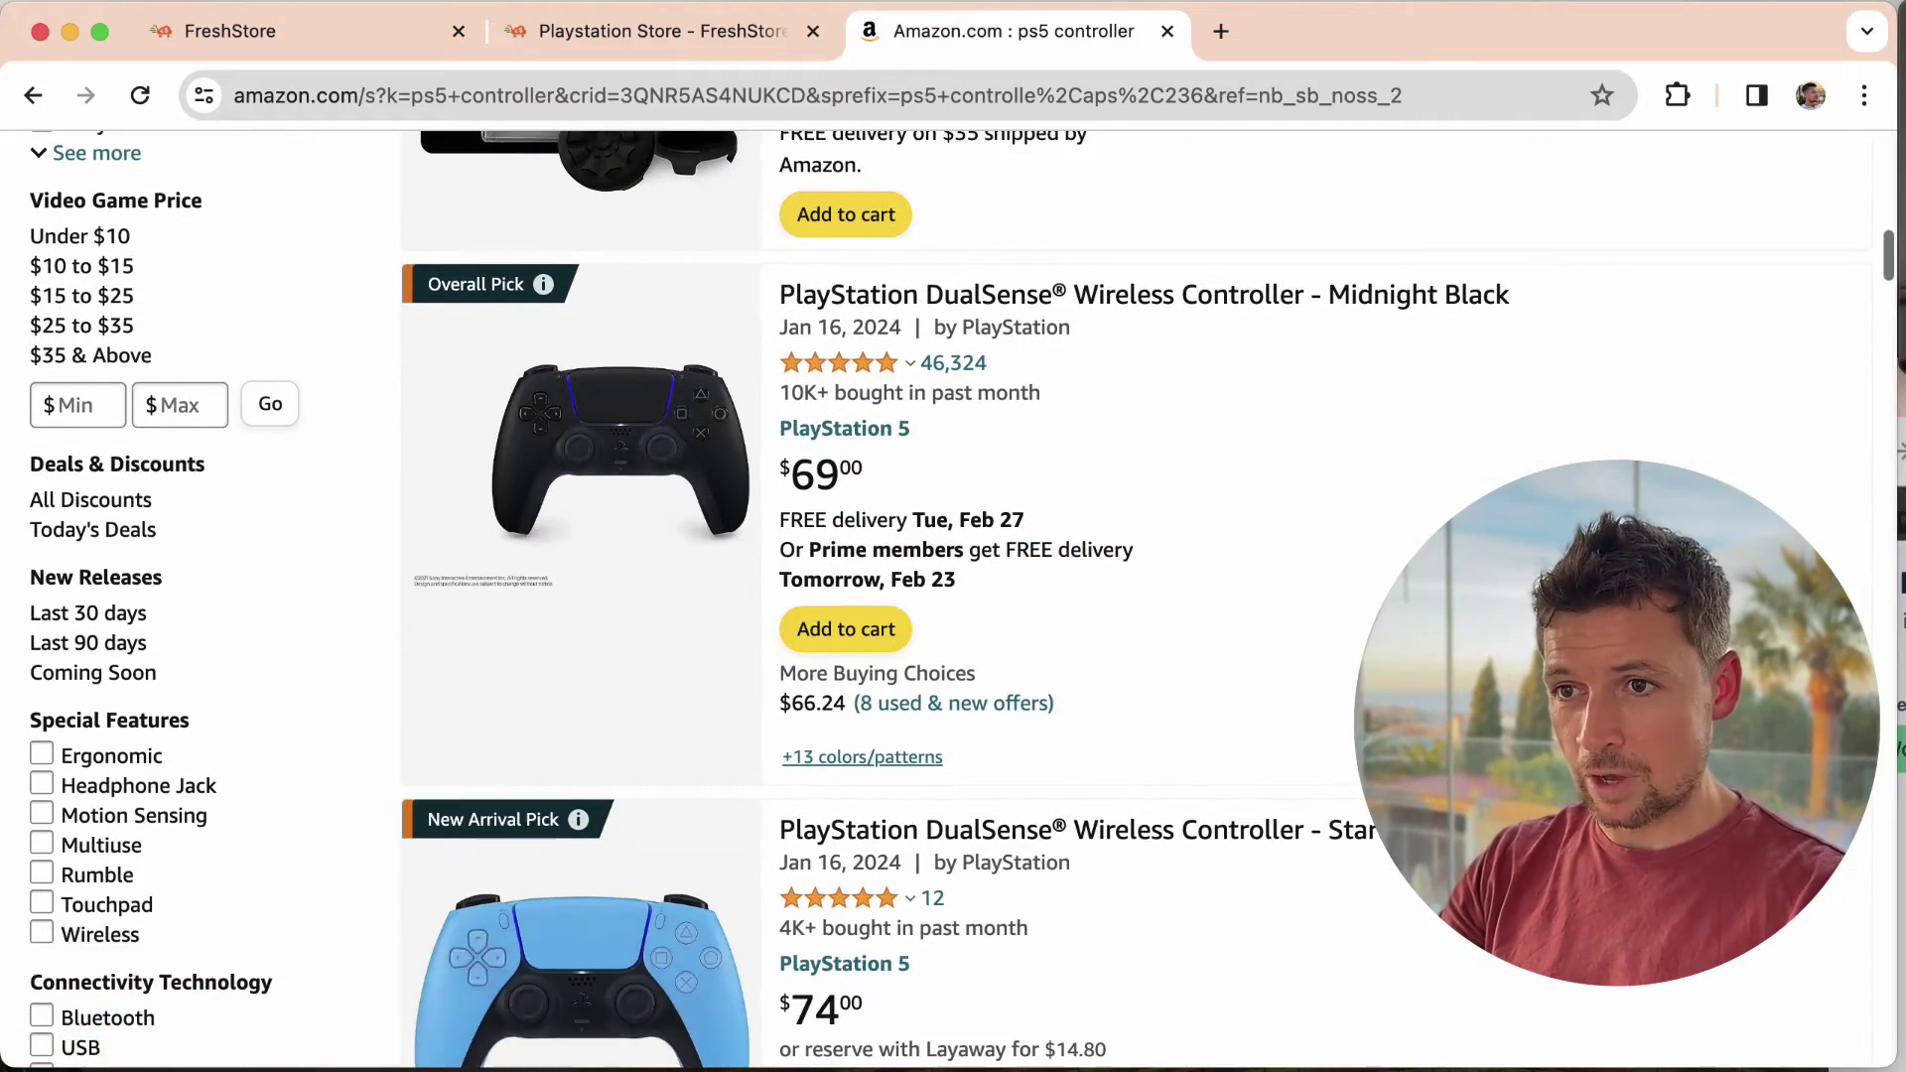
scroll(957, 561, down, 20)
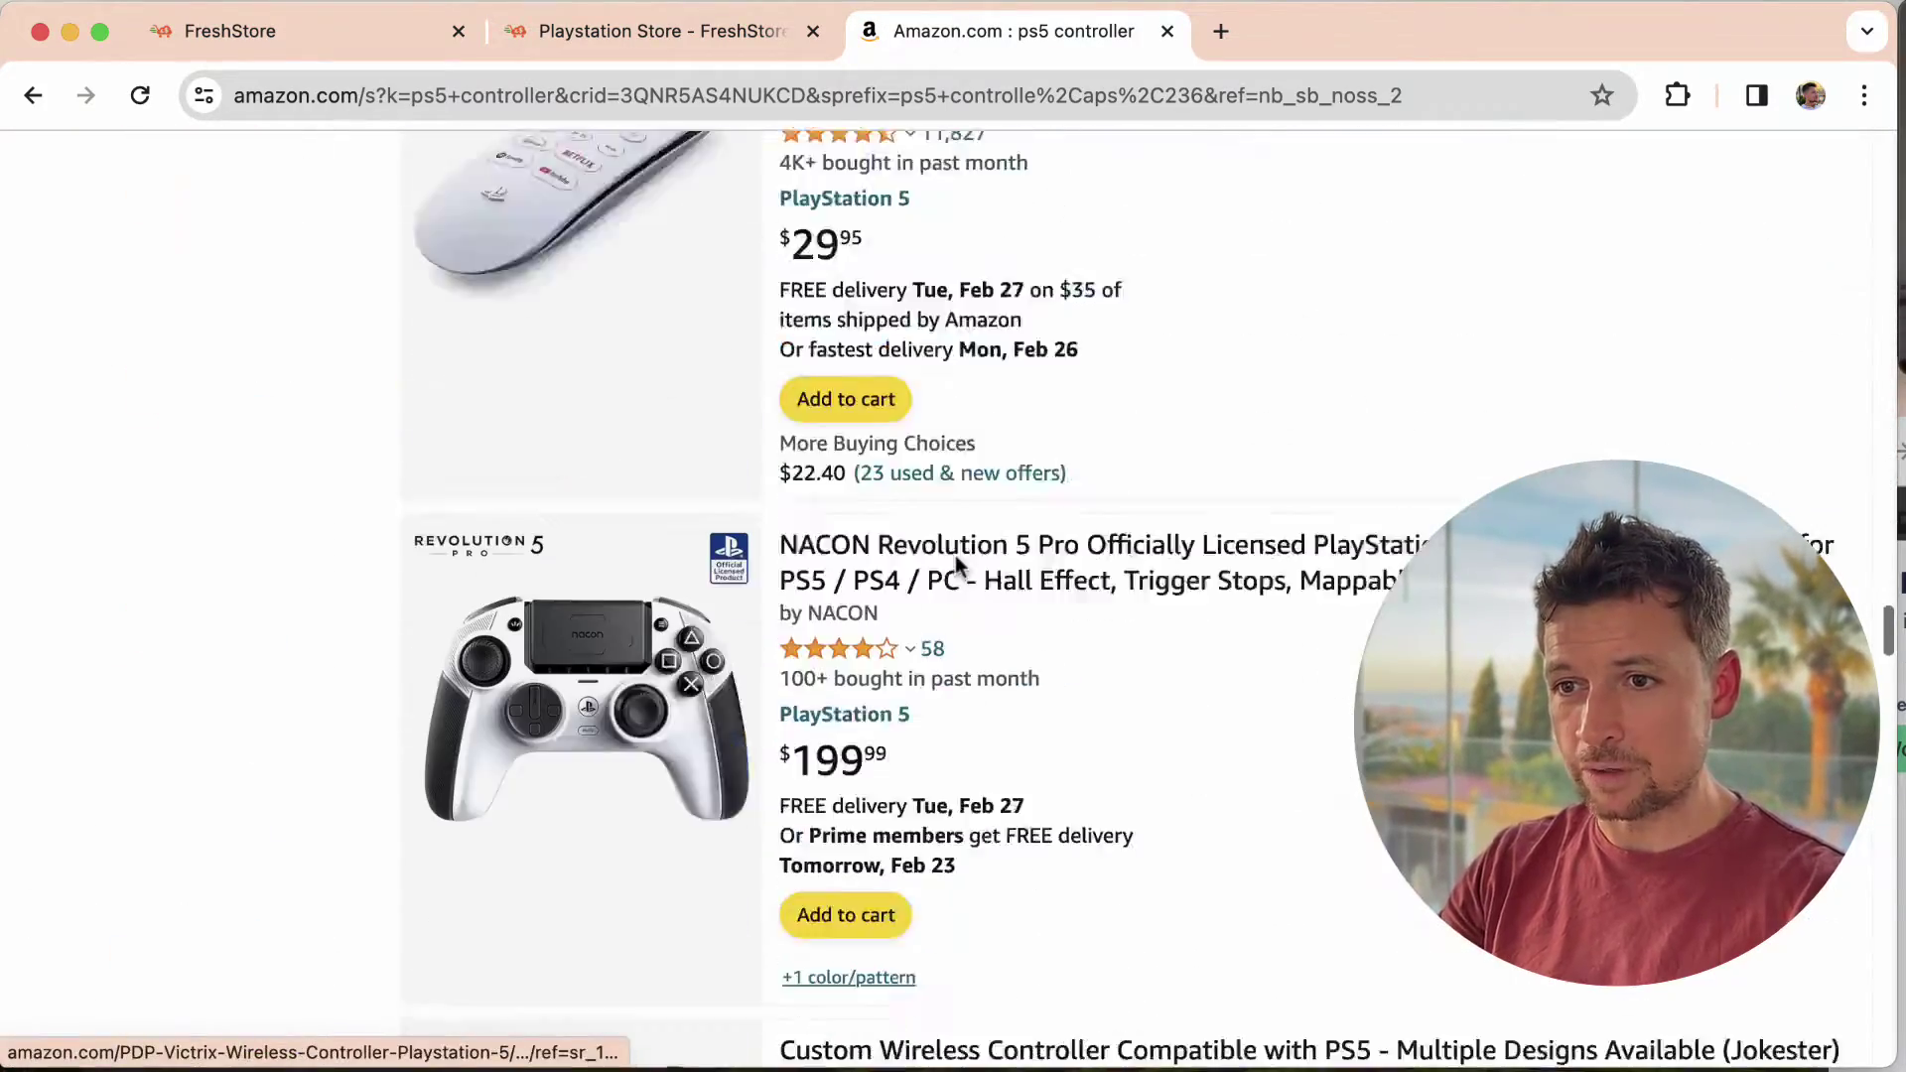
scroll(956, 564, down, 1)
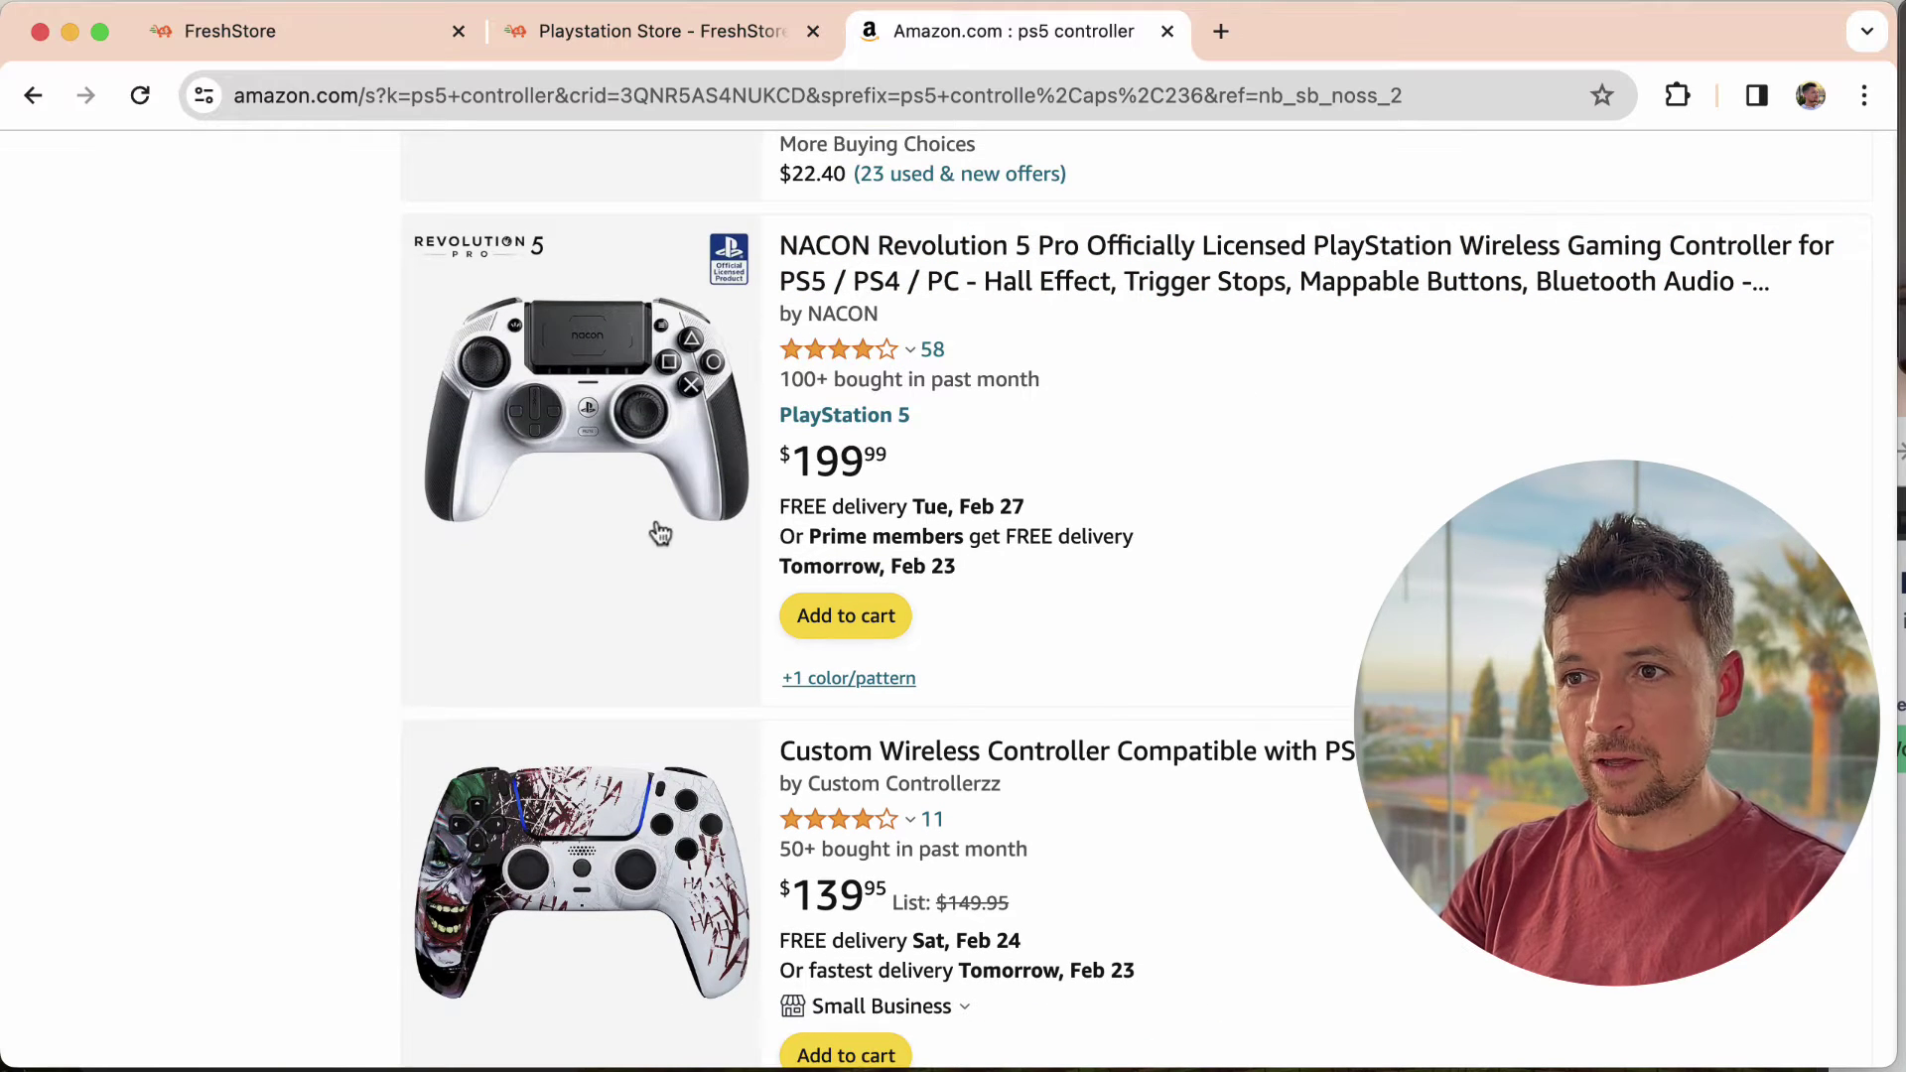
scroll(623, 436, down, 1)
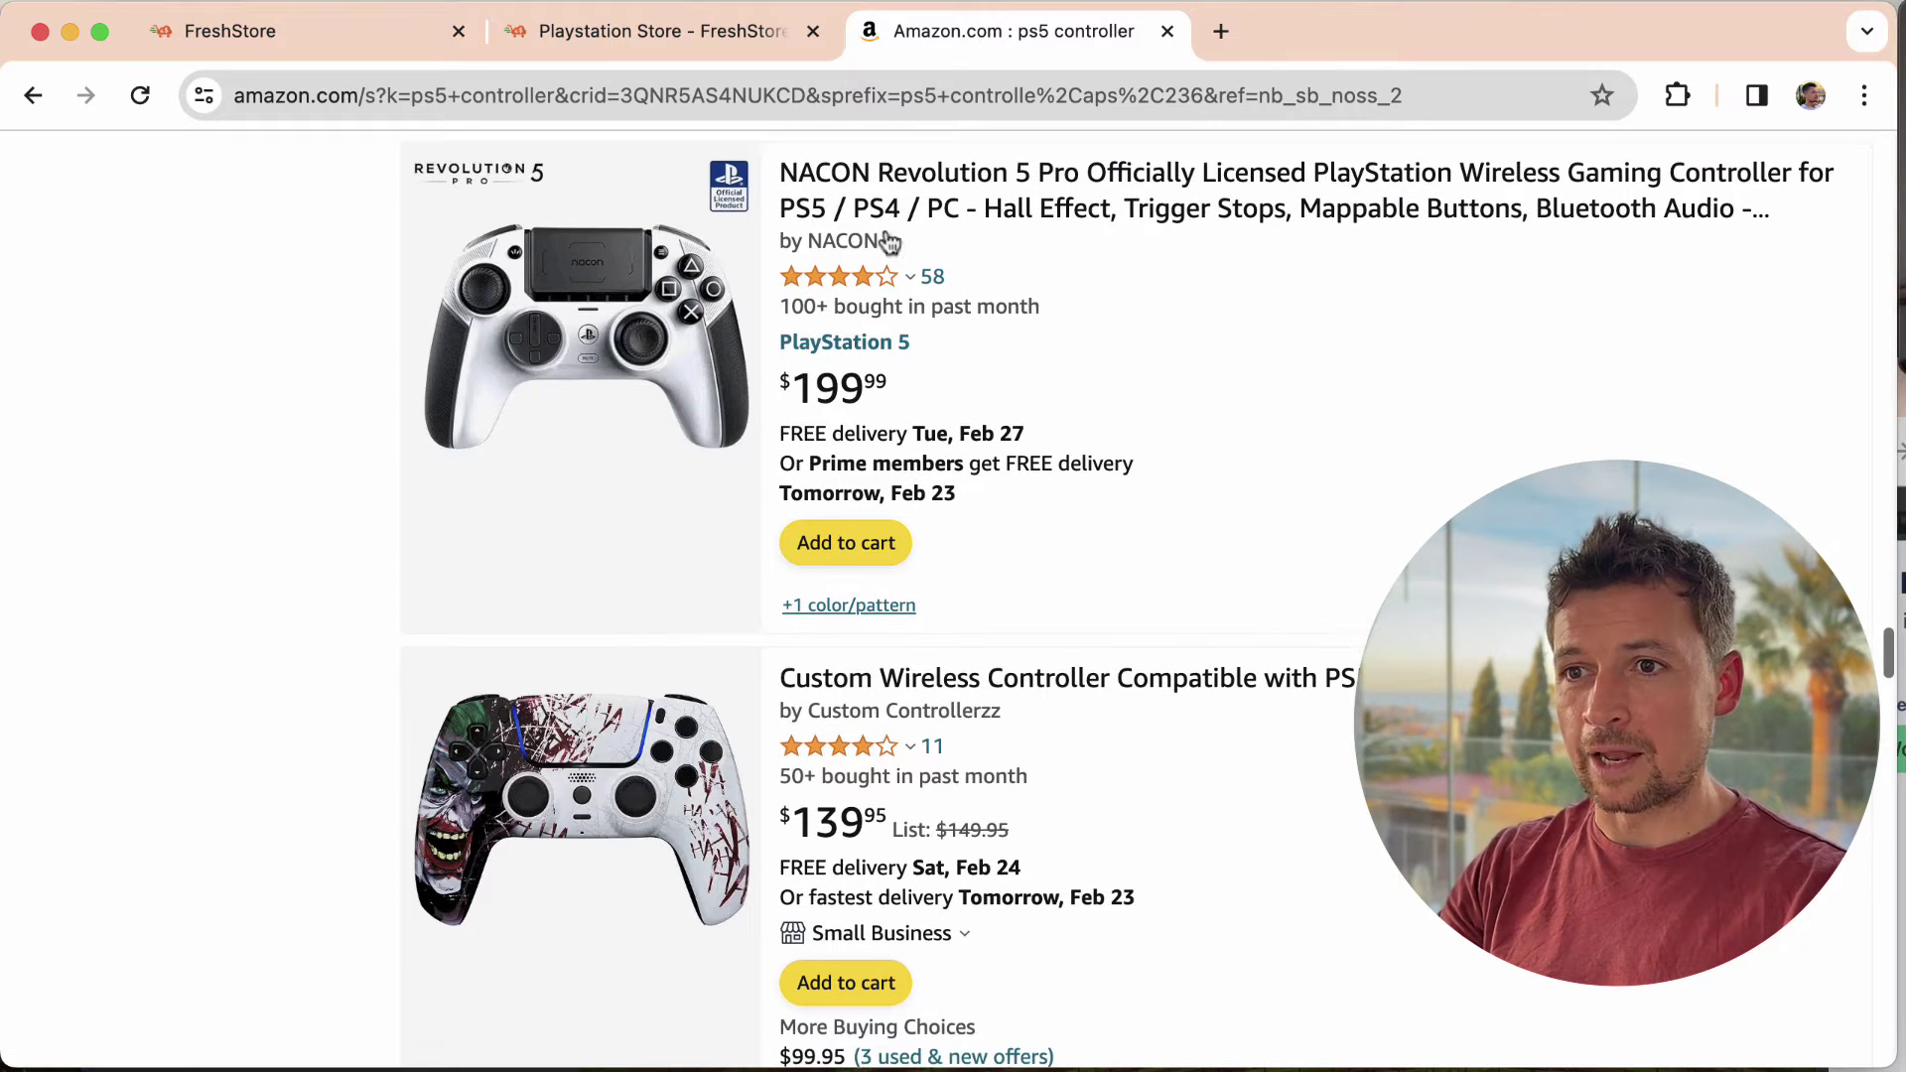
scroll(490, 602, down, 10)
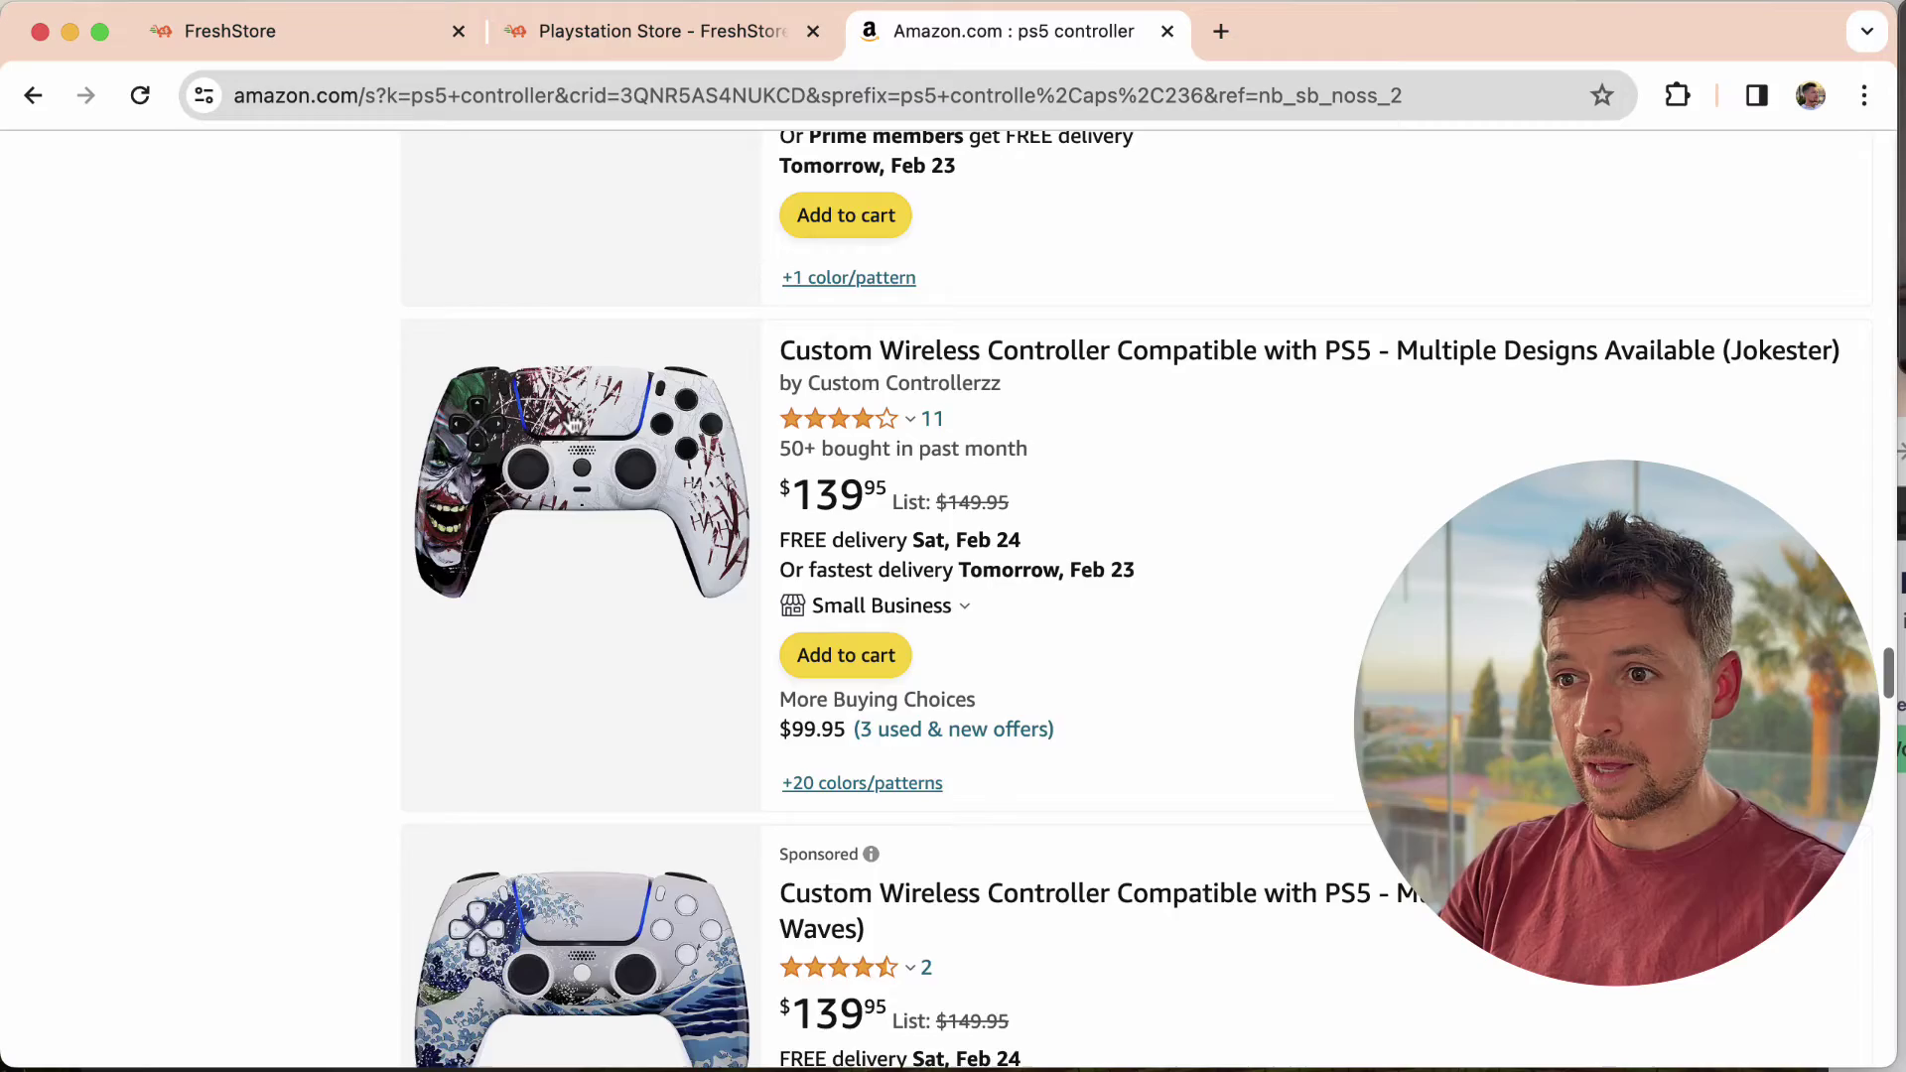
scroll(812, 592, down, 20)
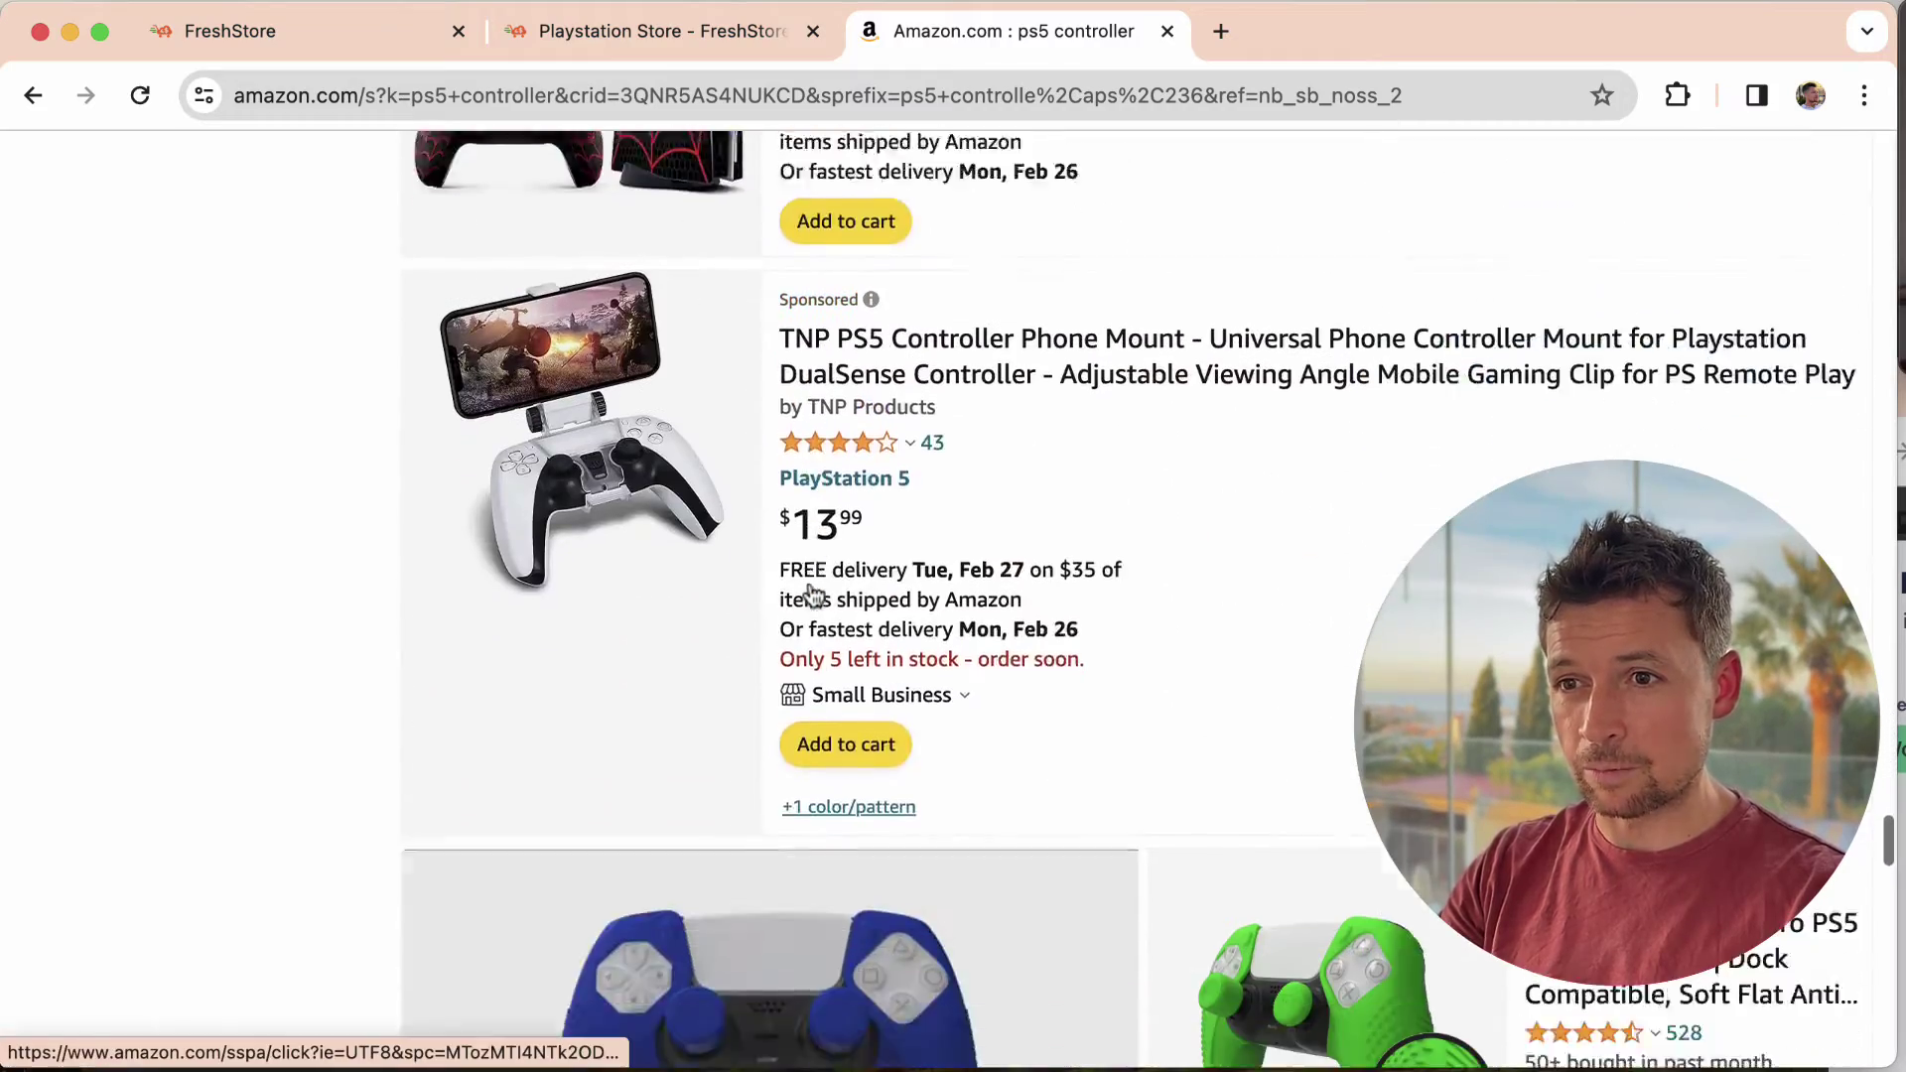
scroll(1039, 508, down, 6)
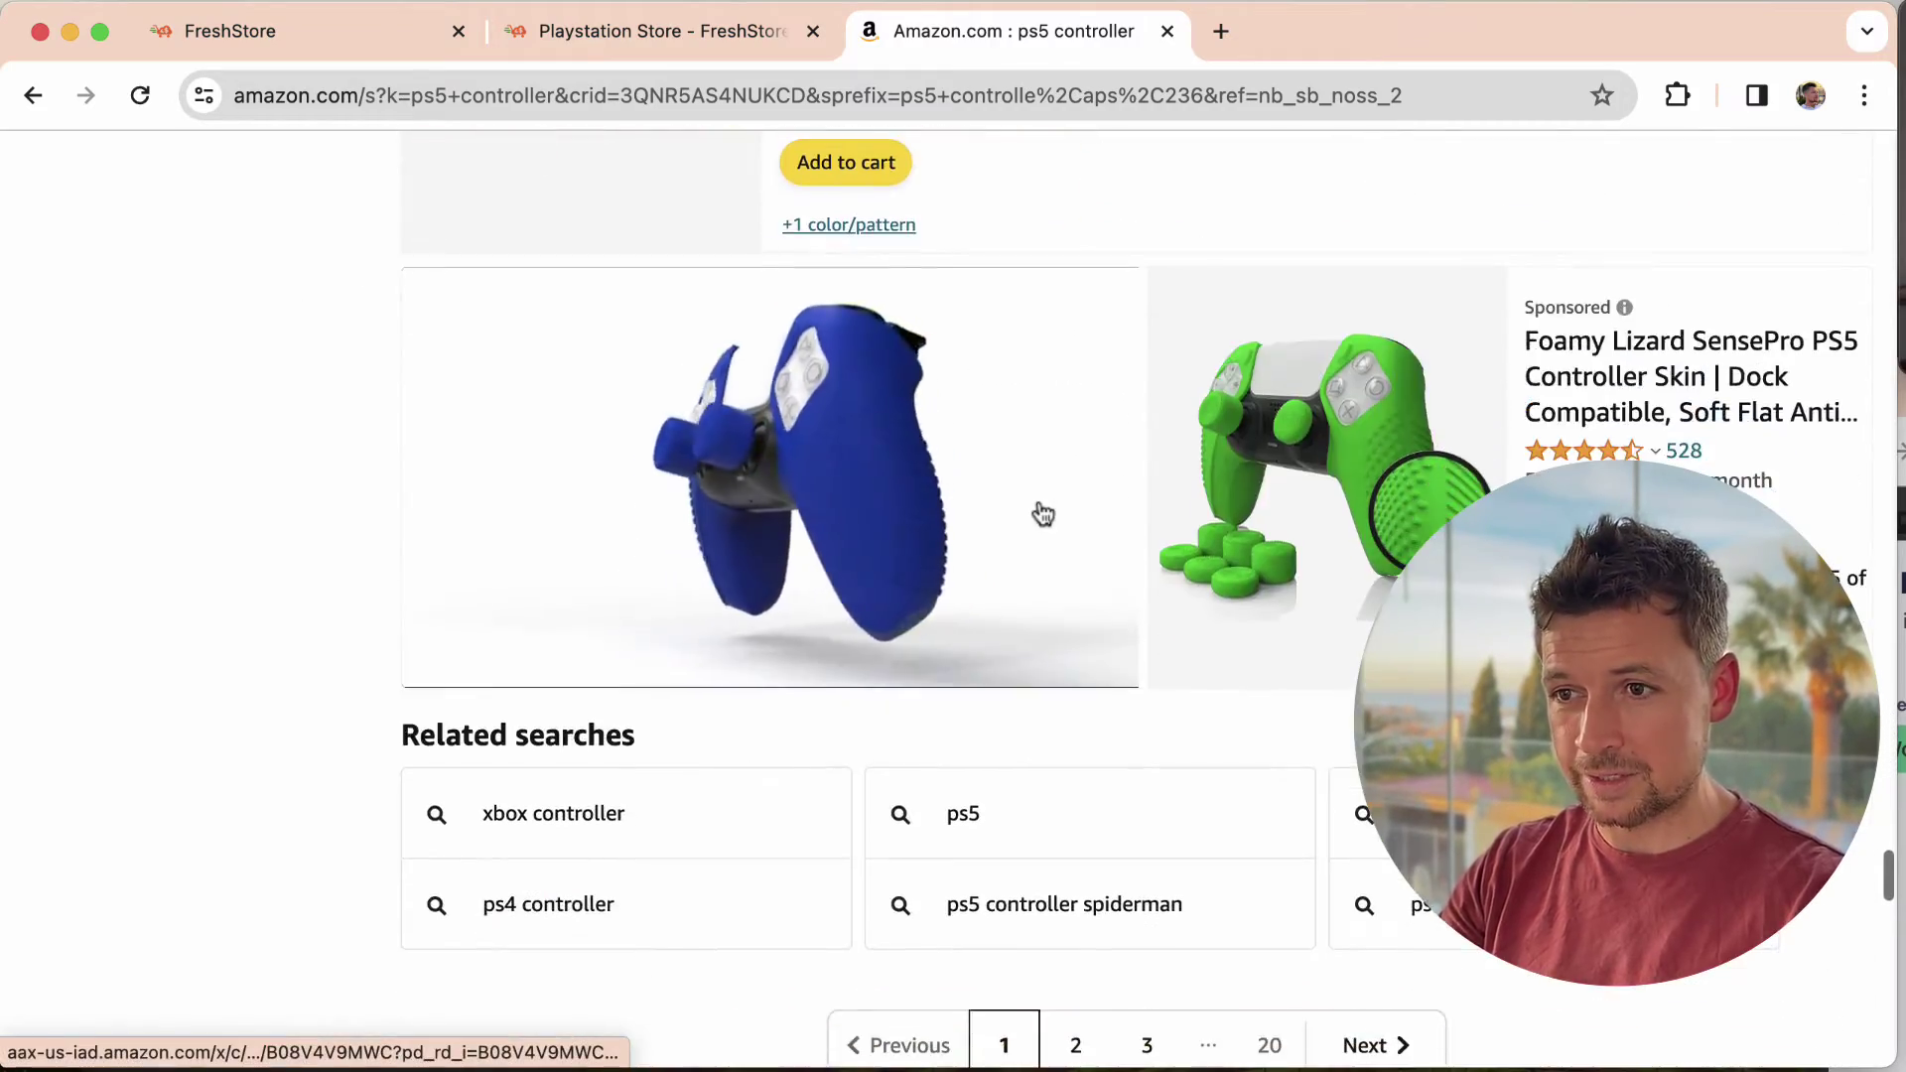
scroll(1034, 502, up, 20)
scroll(1221, 576, up, 1)
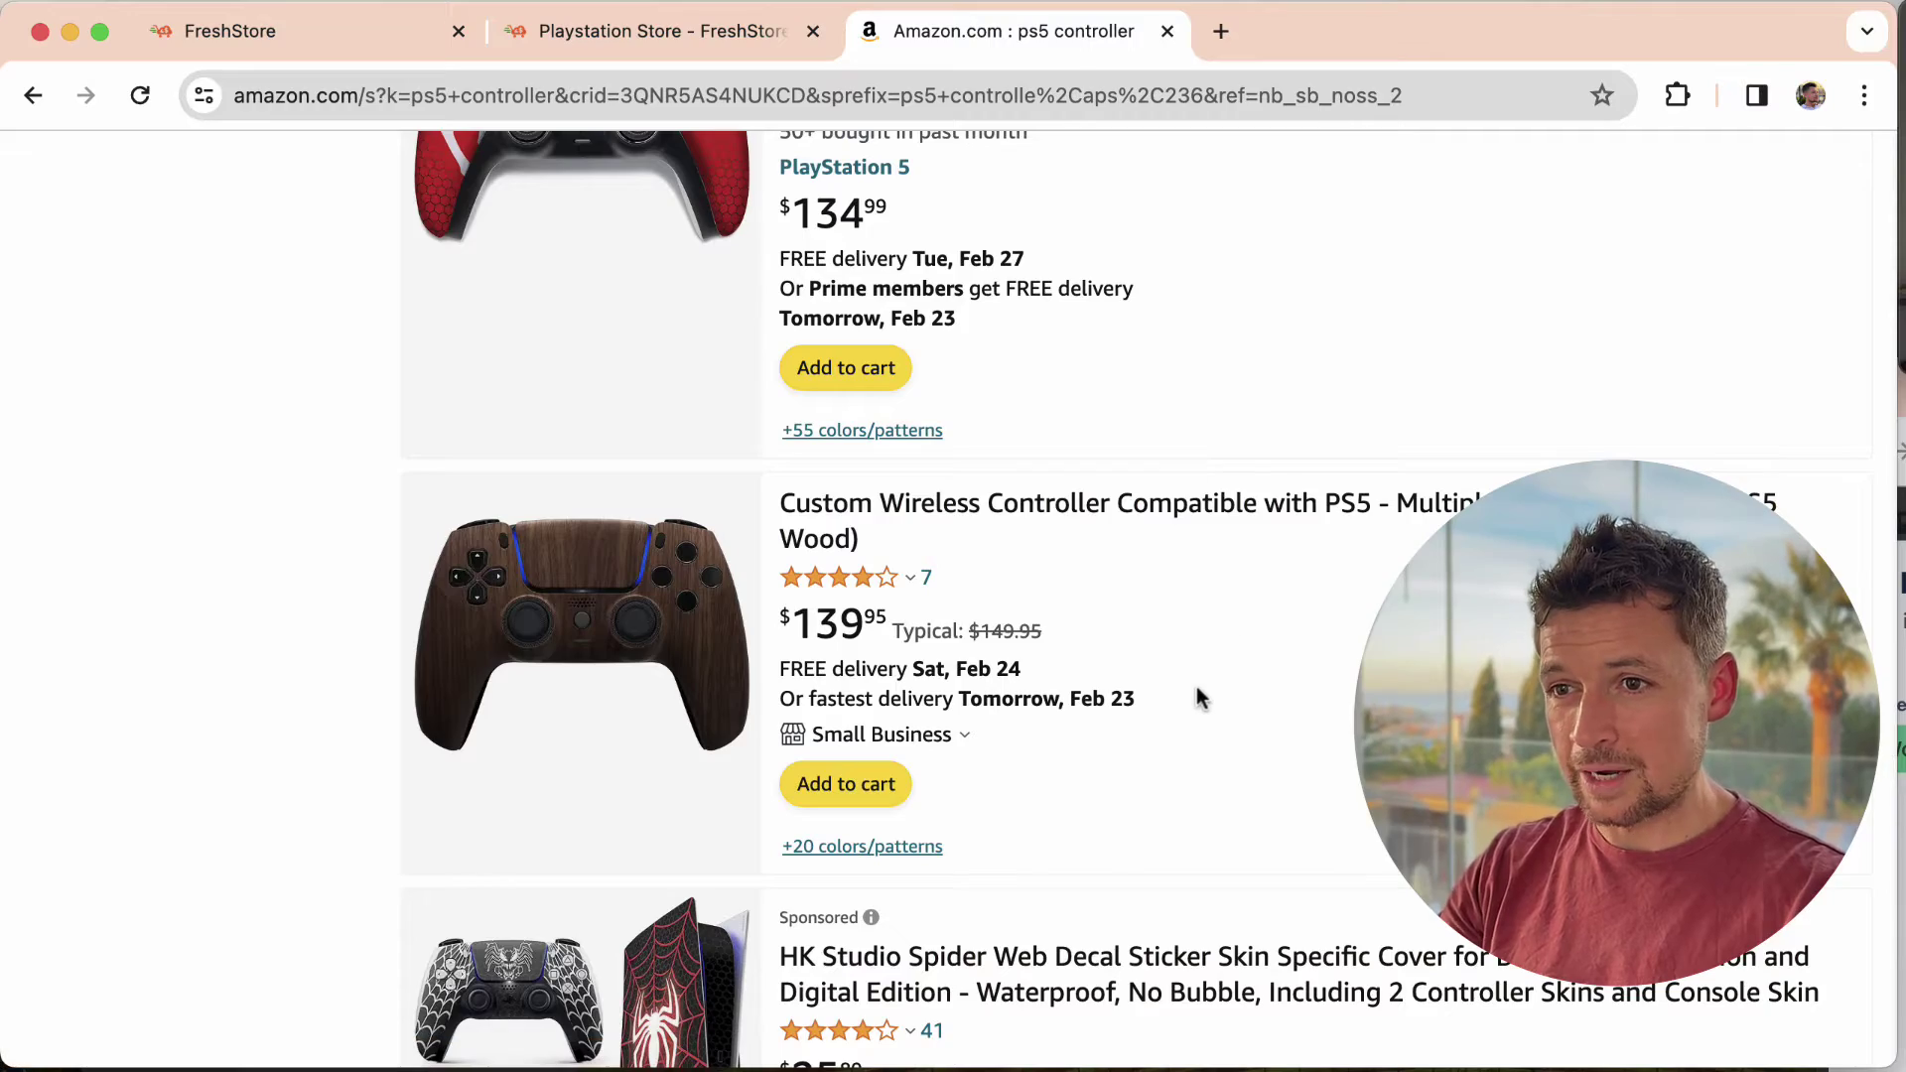
scroll(1198, 692, down, 17)
scroll(1199, 695, up, 13)
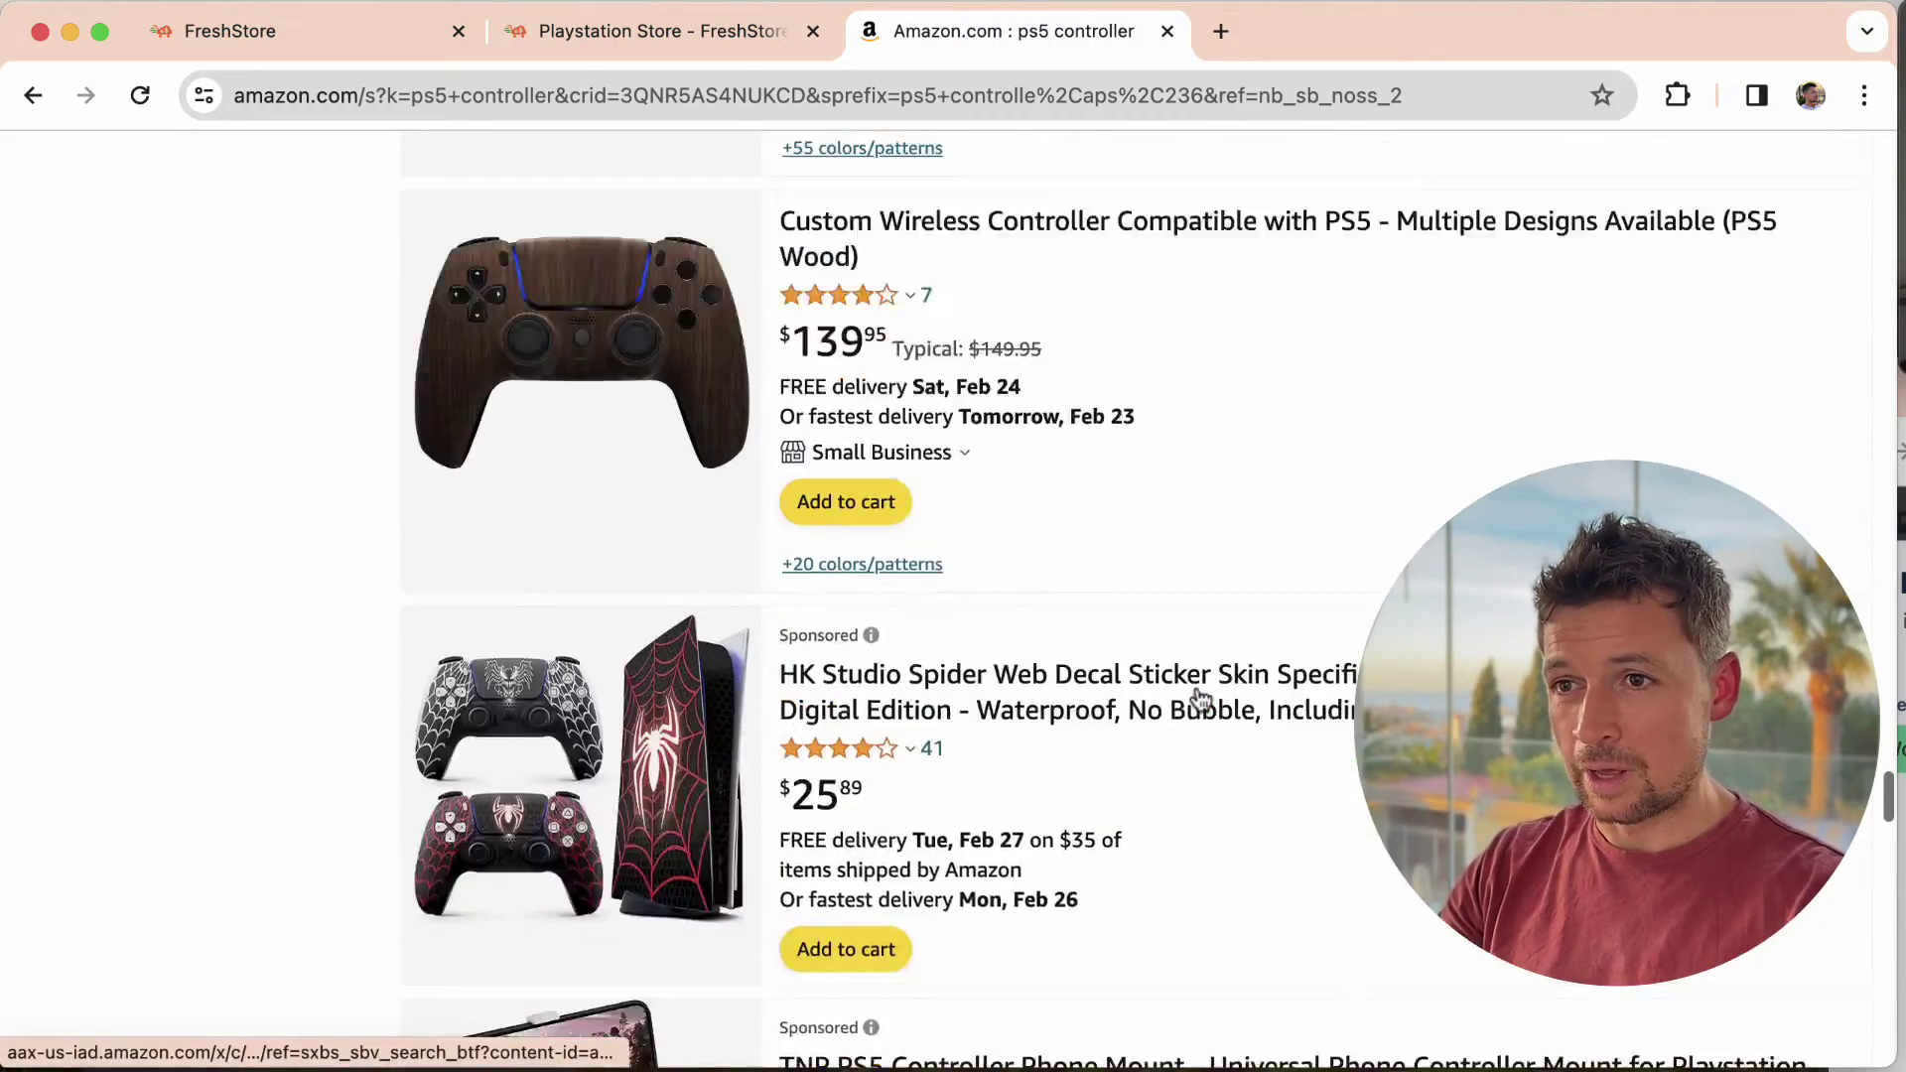
scroll(1198, 695, up, 2)
scroll(1195, 694, down, 10)
scroll(1102, 668, down, 10)
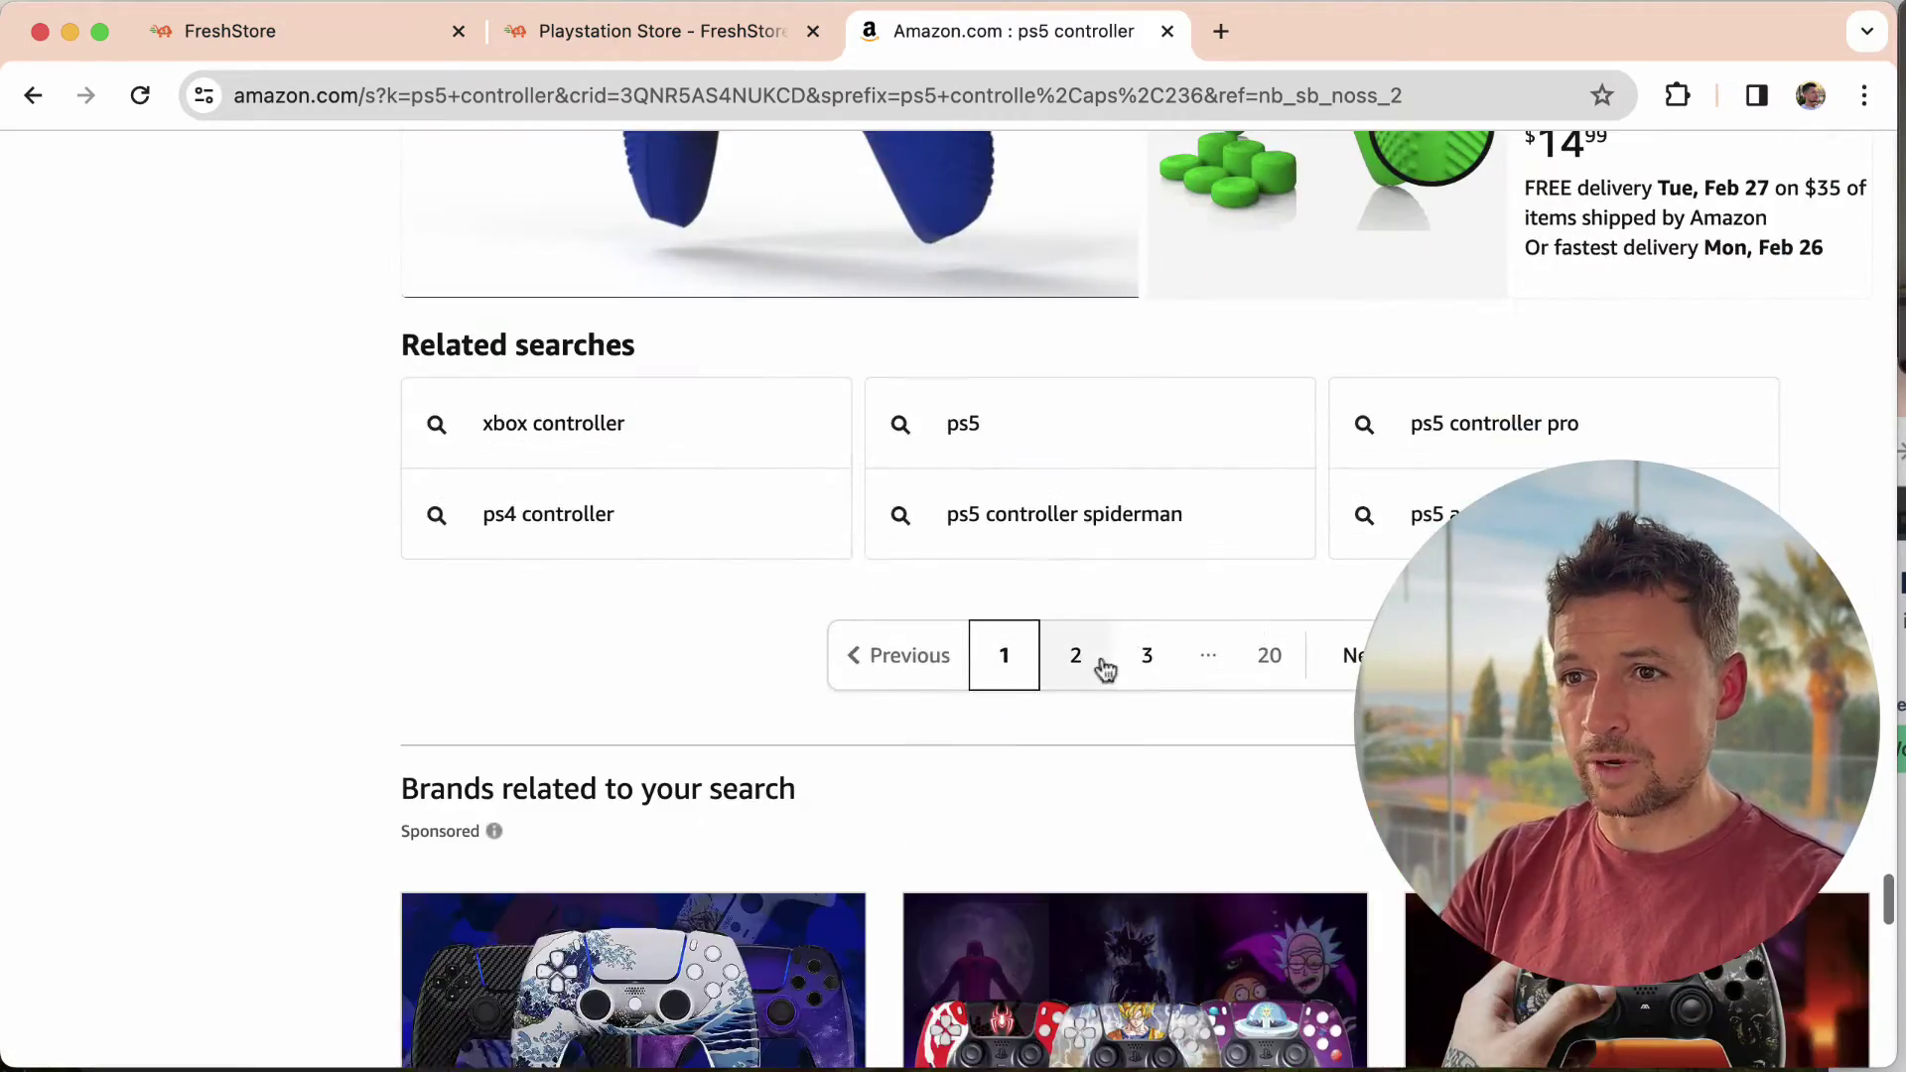
click(1081, 669)
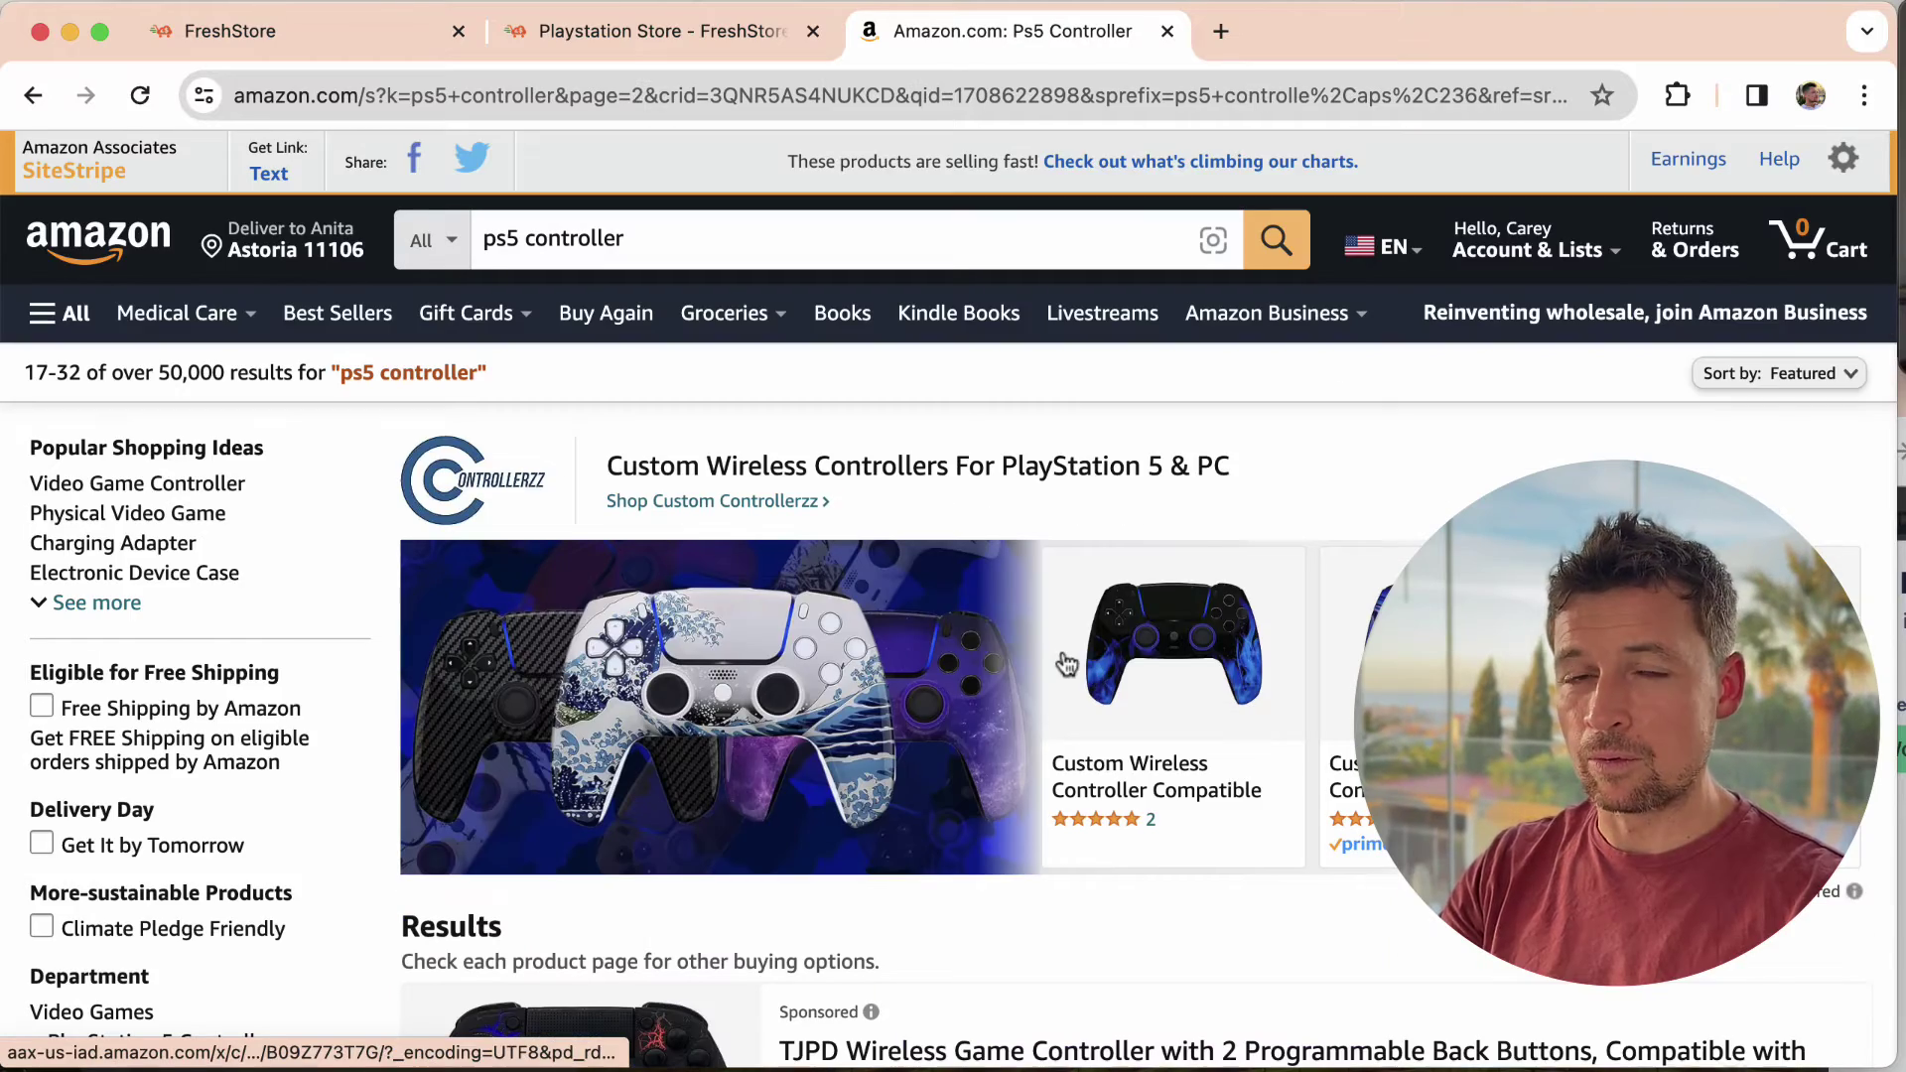
Open the AUROCE Wireless Controller listing in a new tab
scroll(988, 461, down, 10)
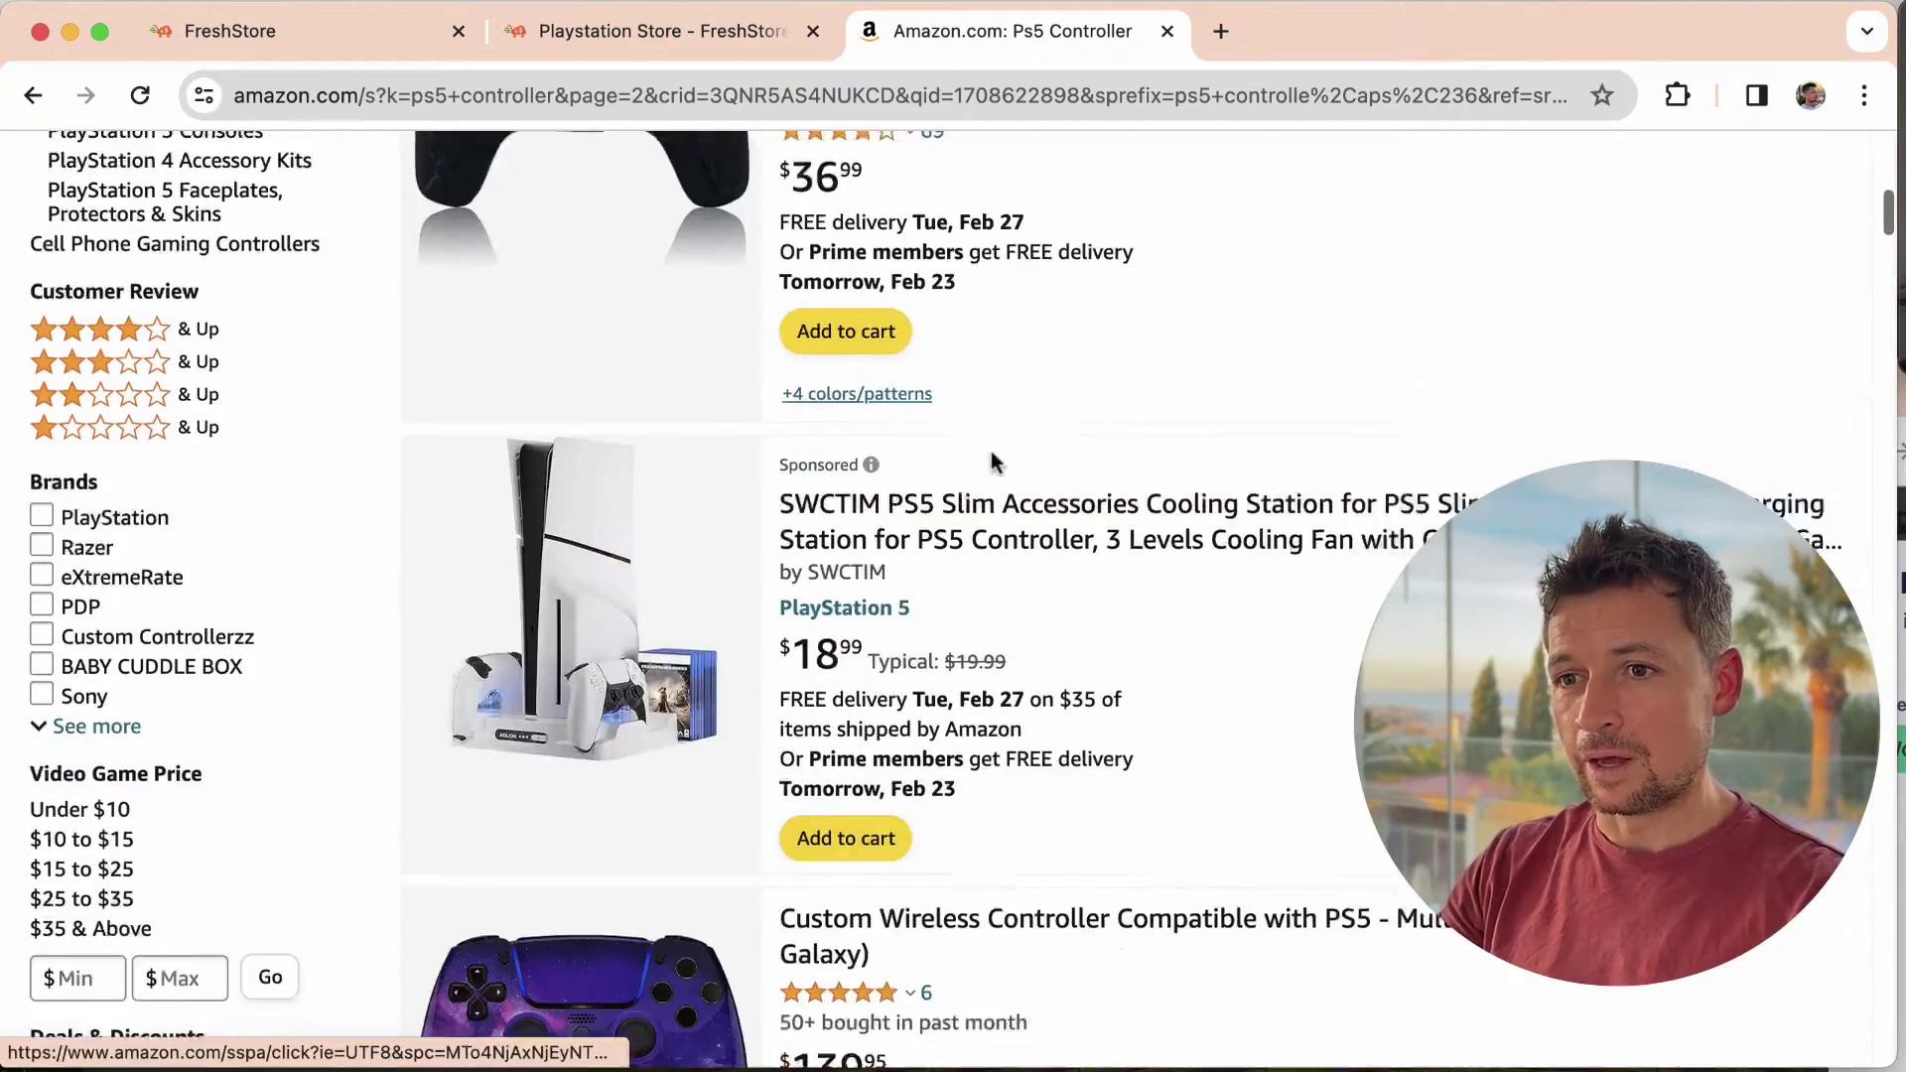
scroll(1255, 586, down, 10)
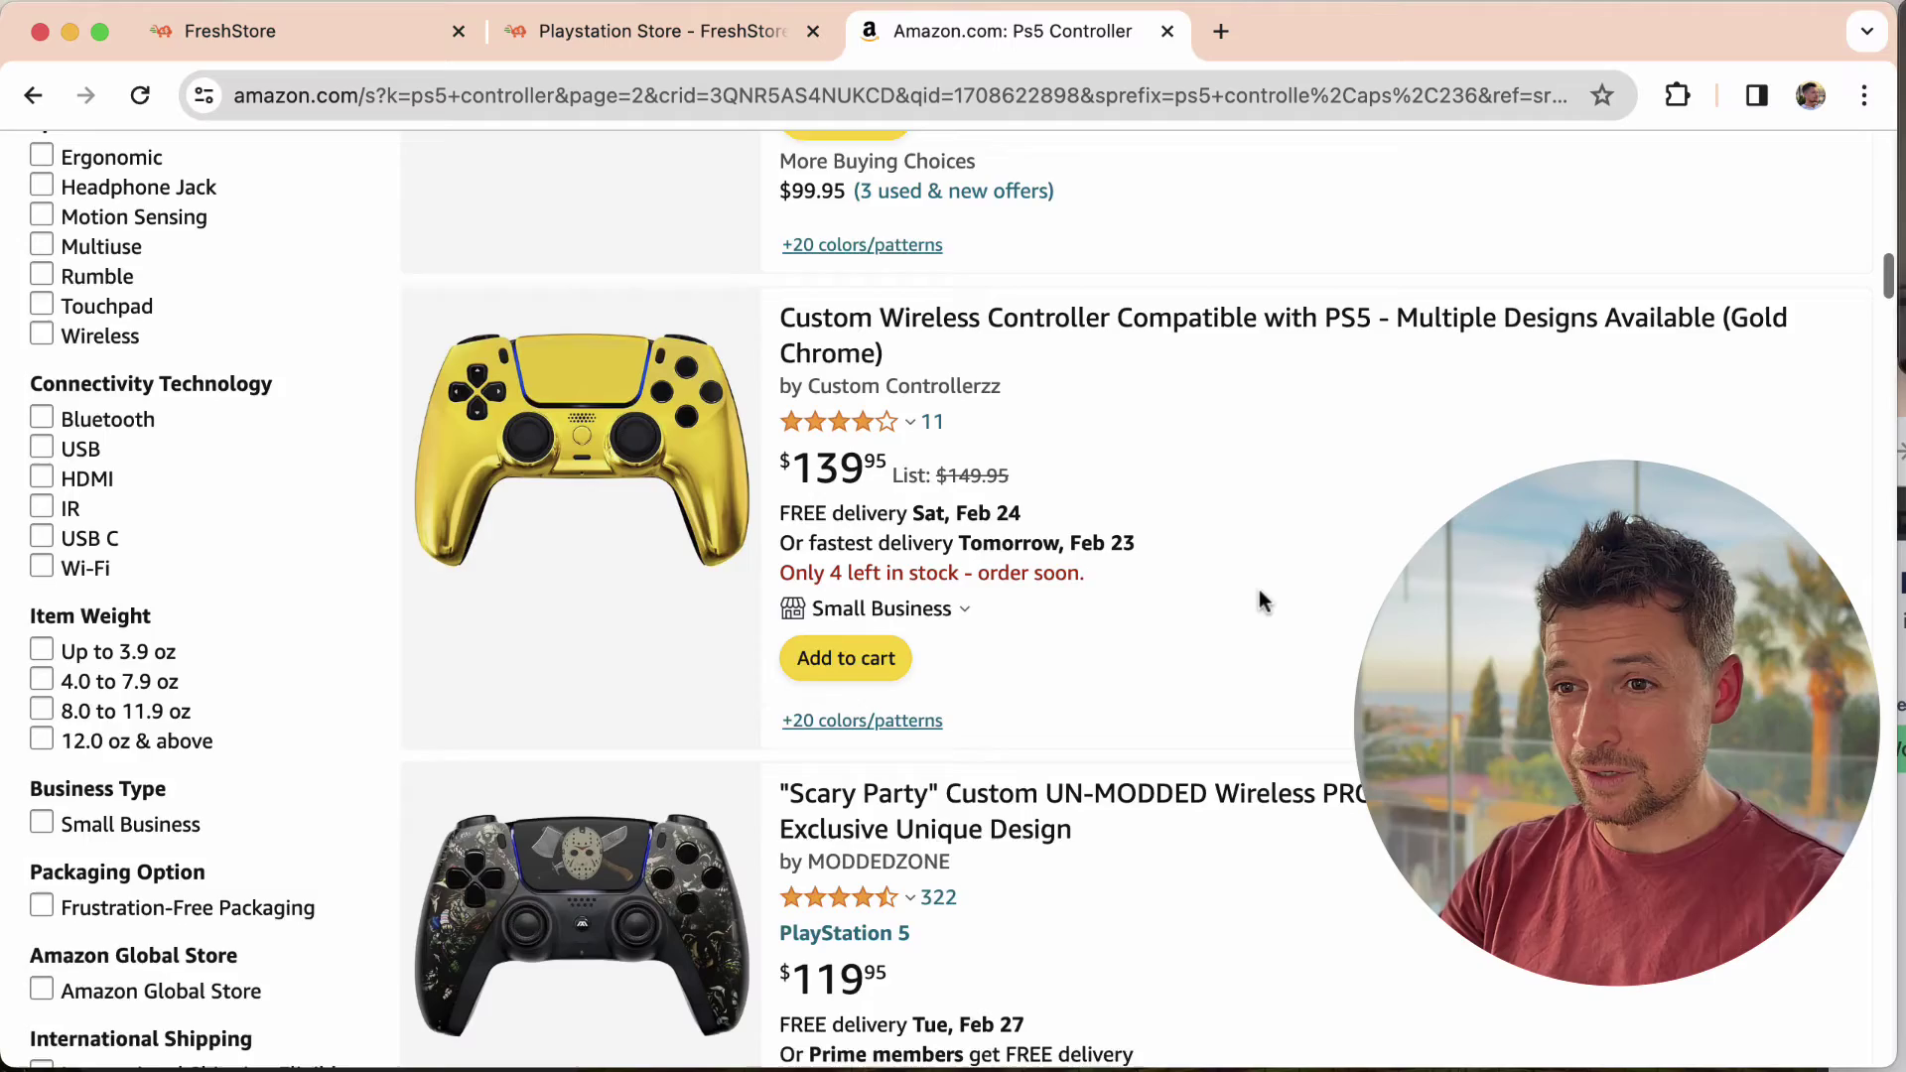
scroll(1259, 590, down, 14)
scroll(1259, 590, up, 3)
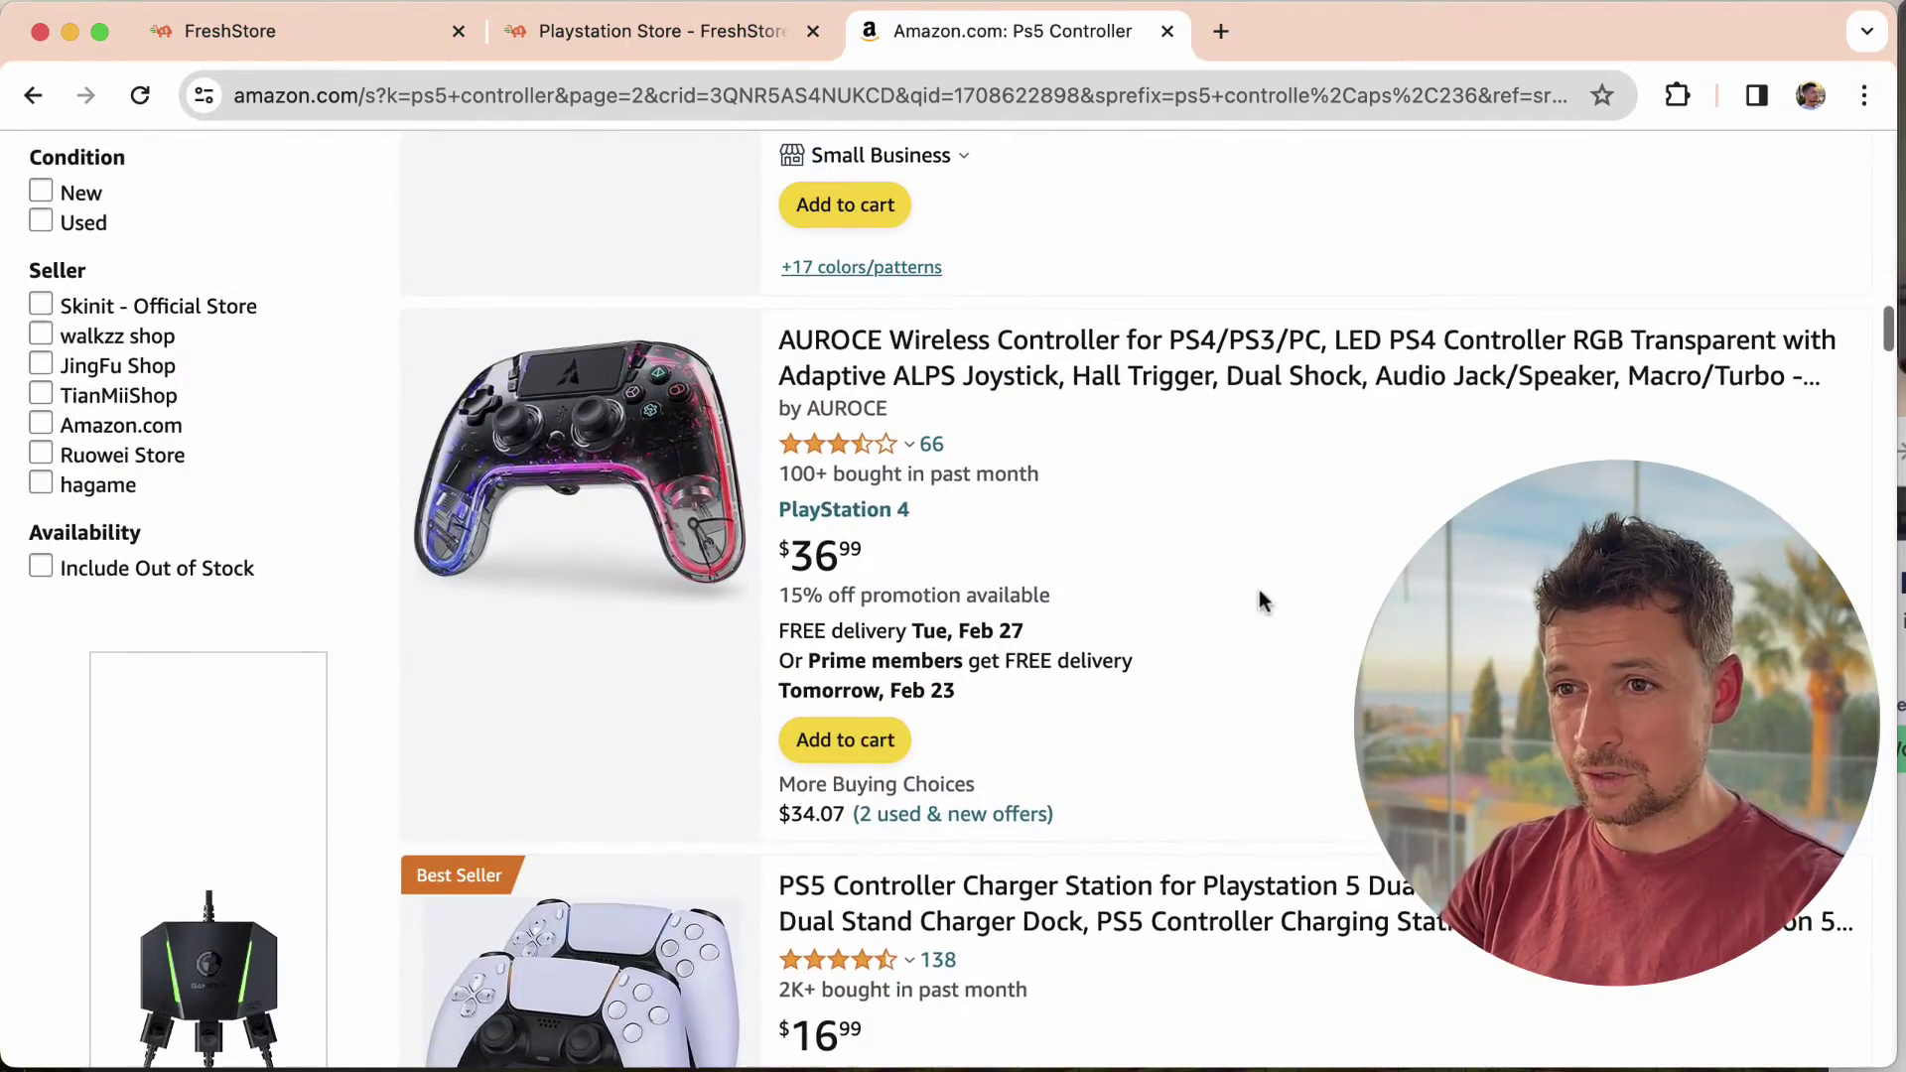
super+click(966, 372)
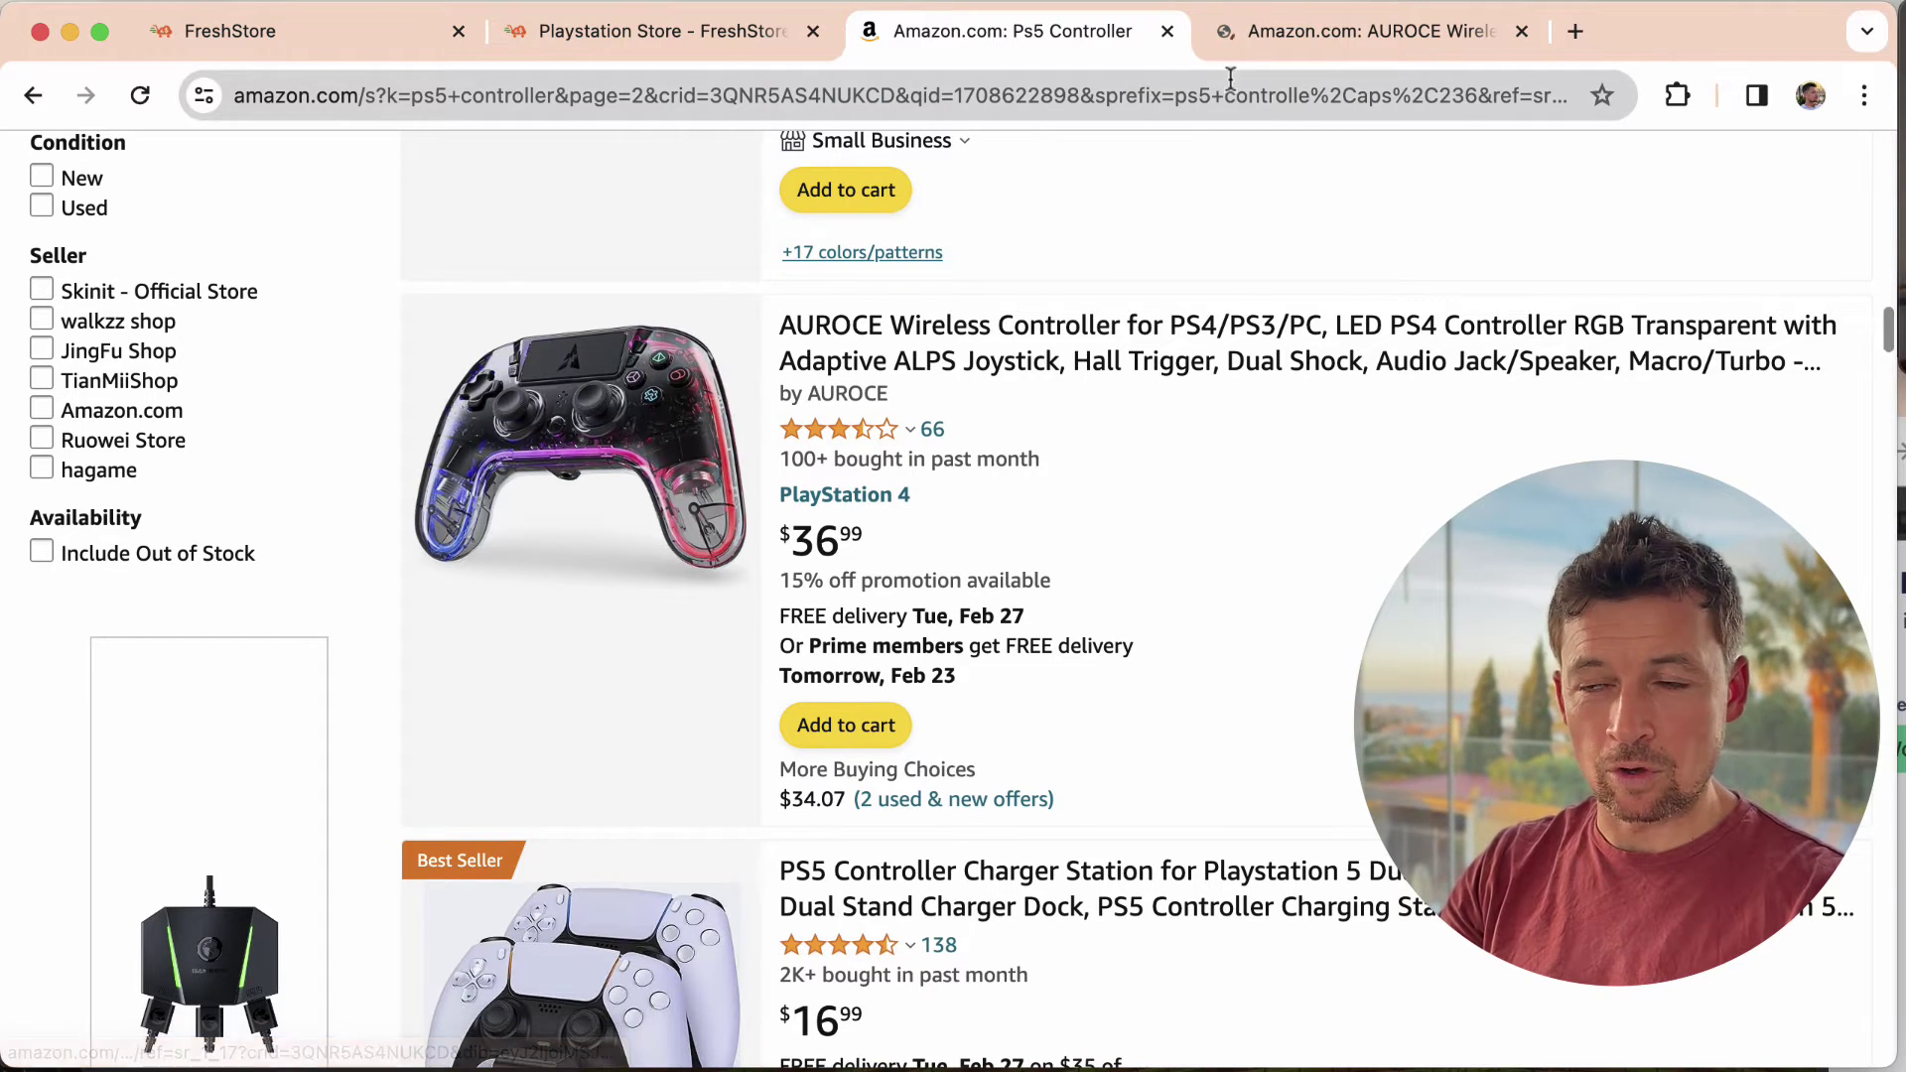
click(1365, 33)
scroll(1068, 498, down, 3)
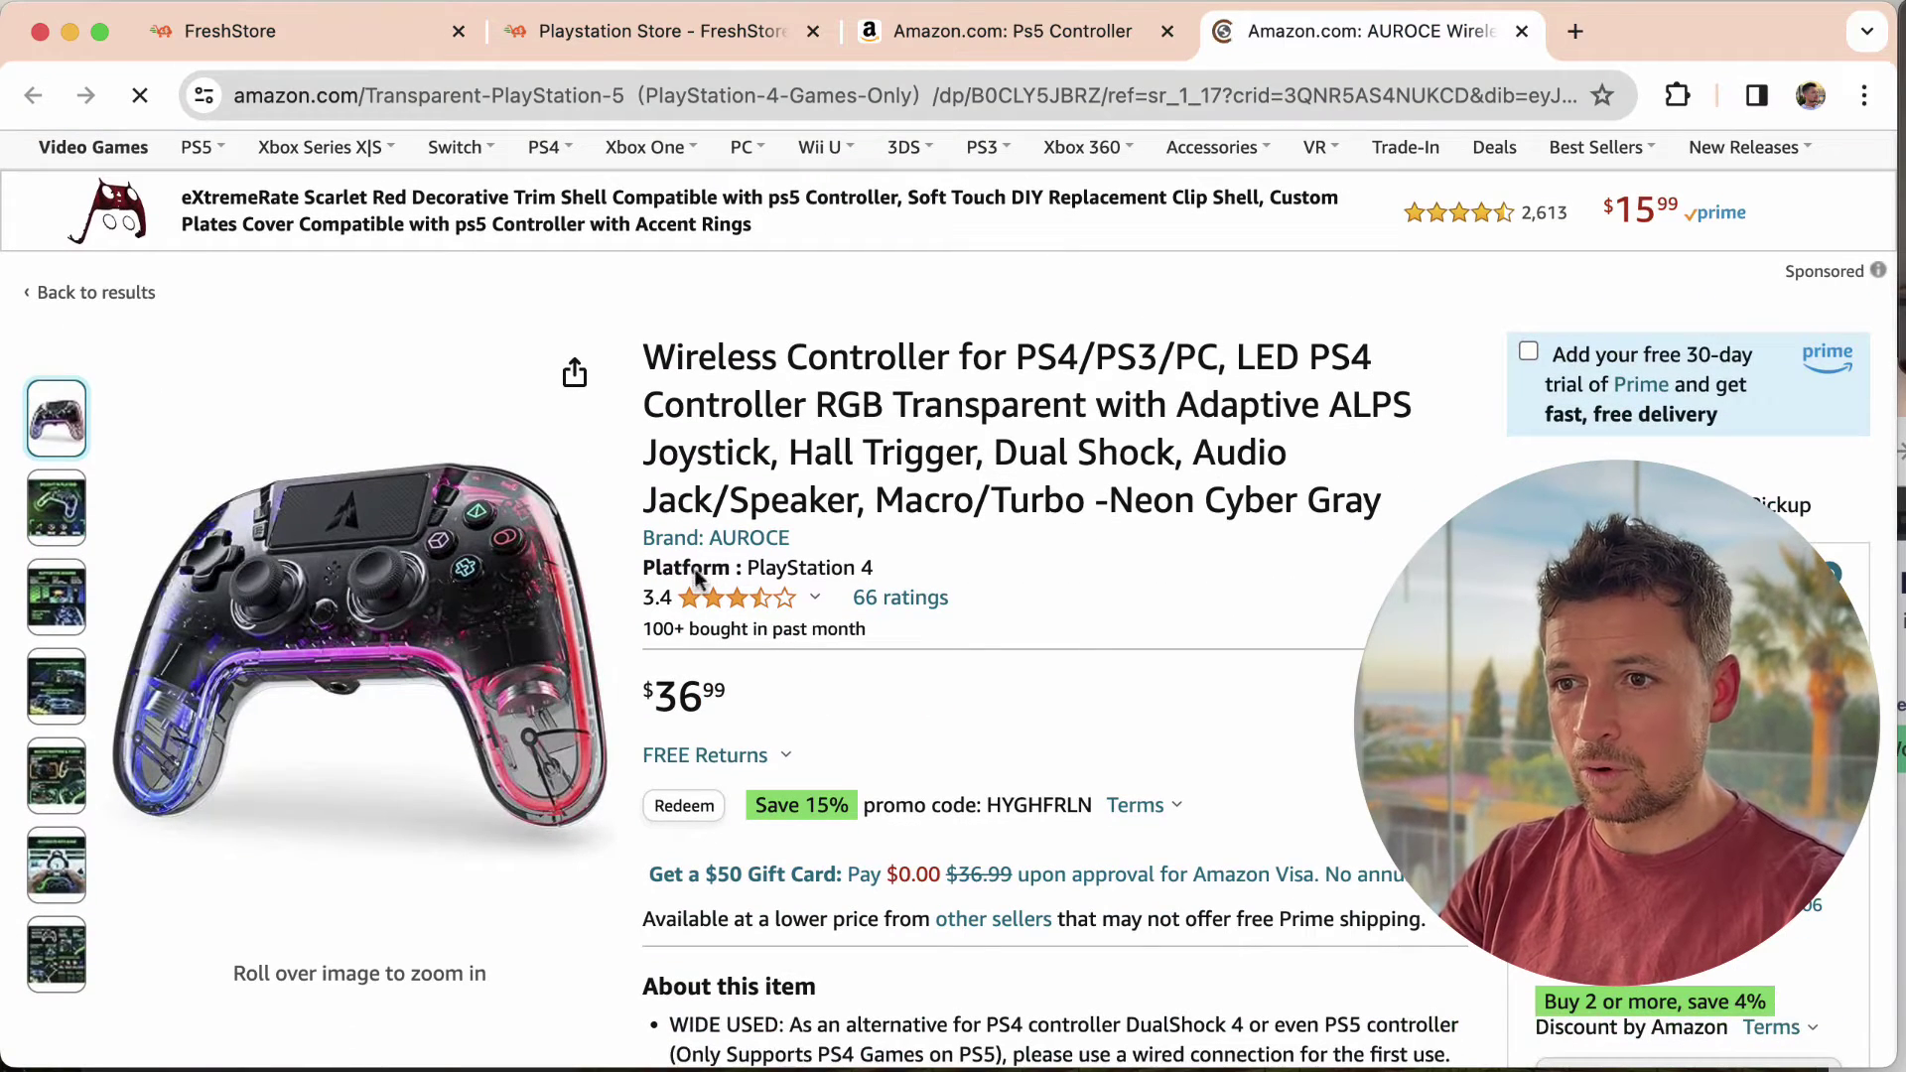
mouse_move(756, 608)
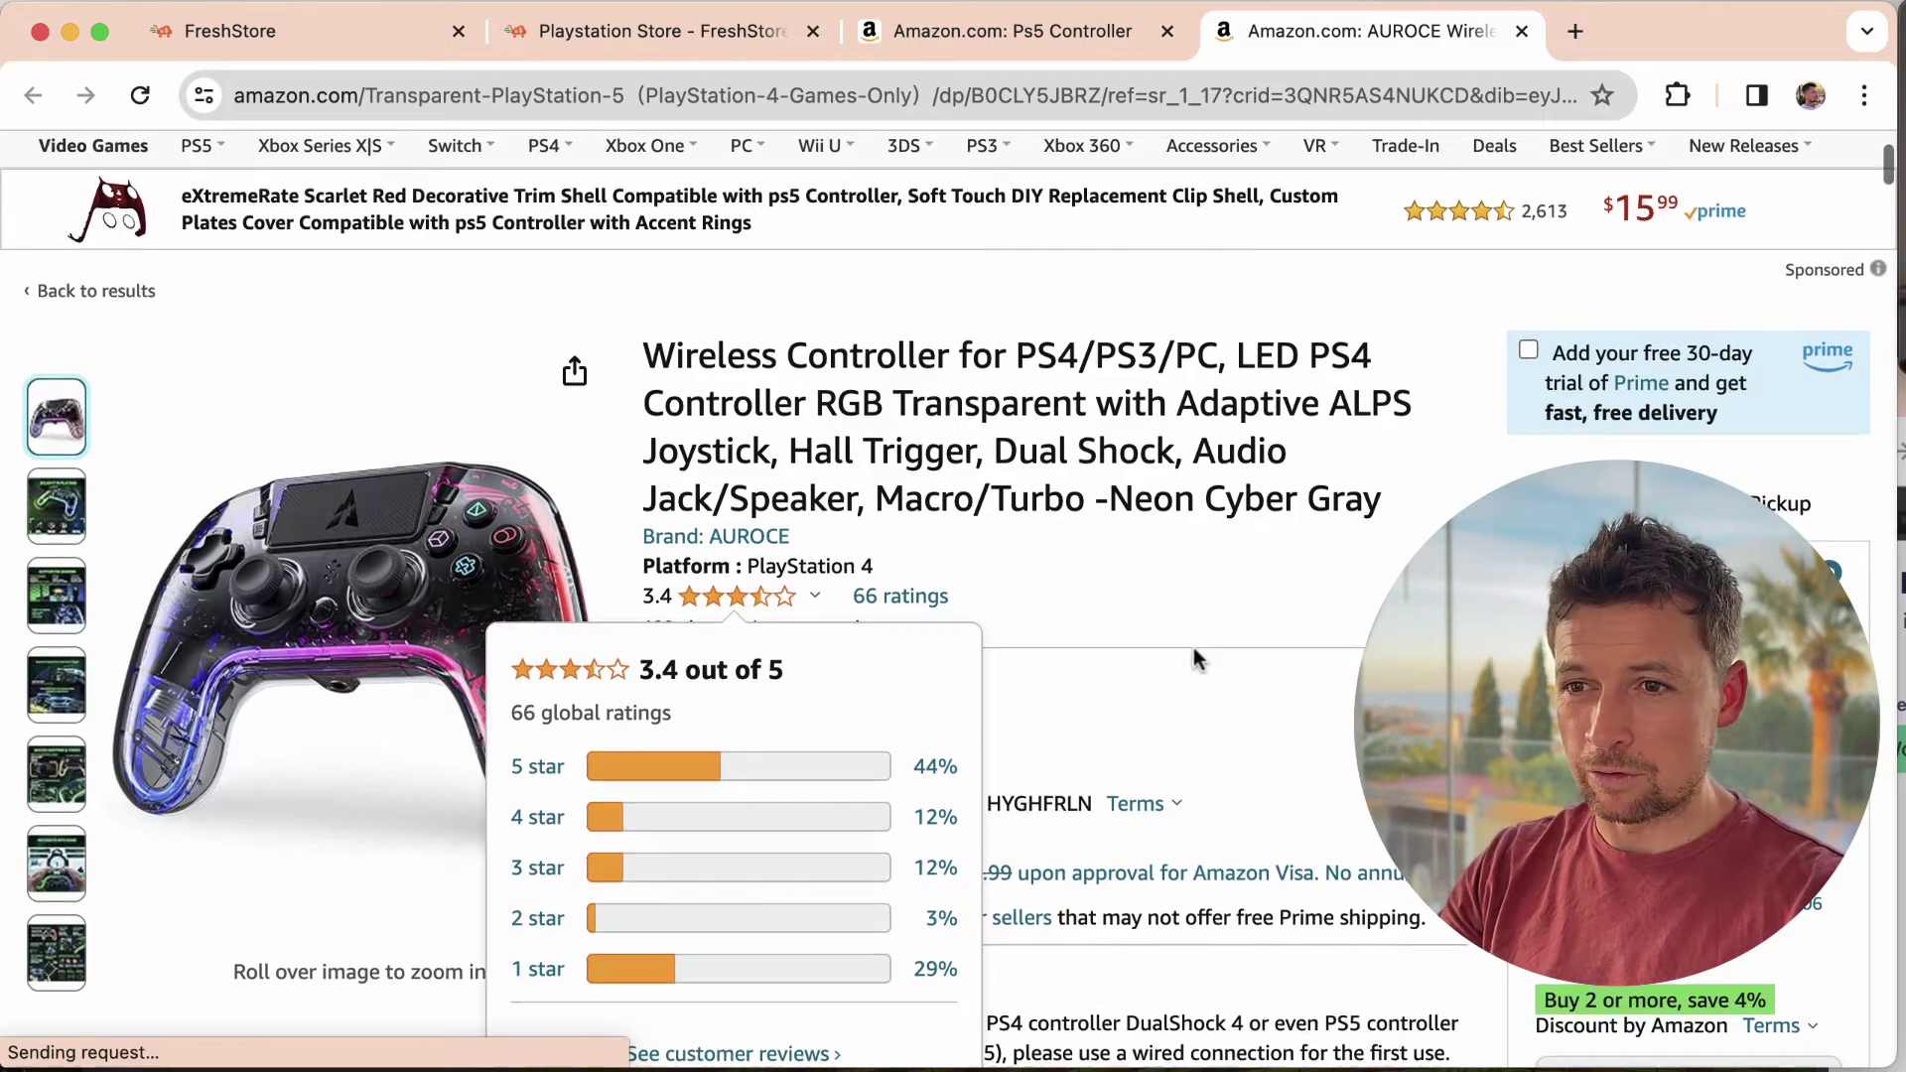
scroll(1196, 663, down, 3)
scroll(1139, 647, up, 2)
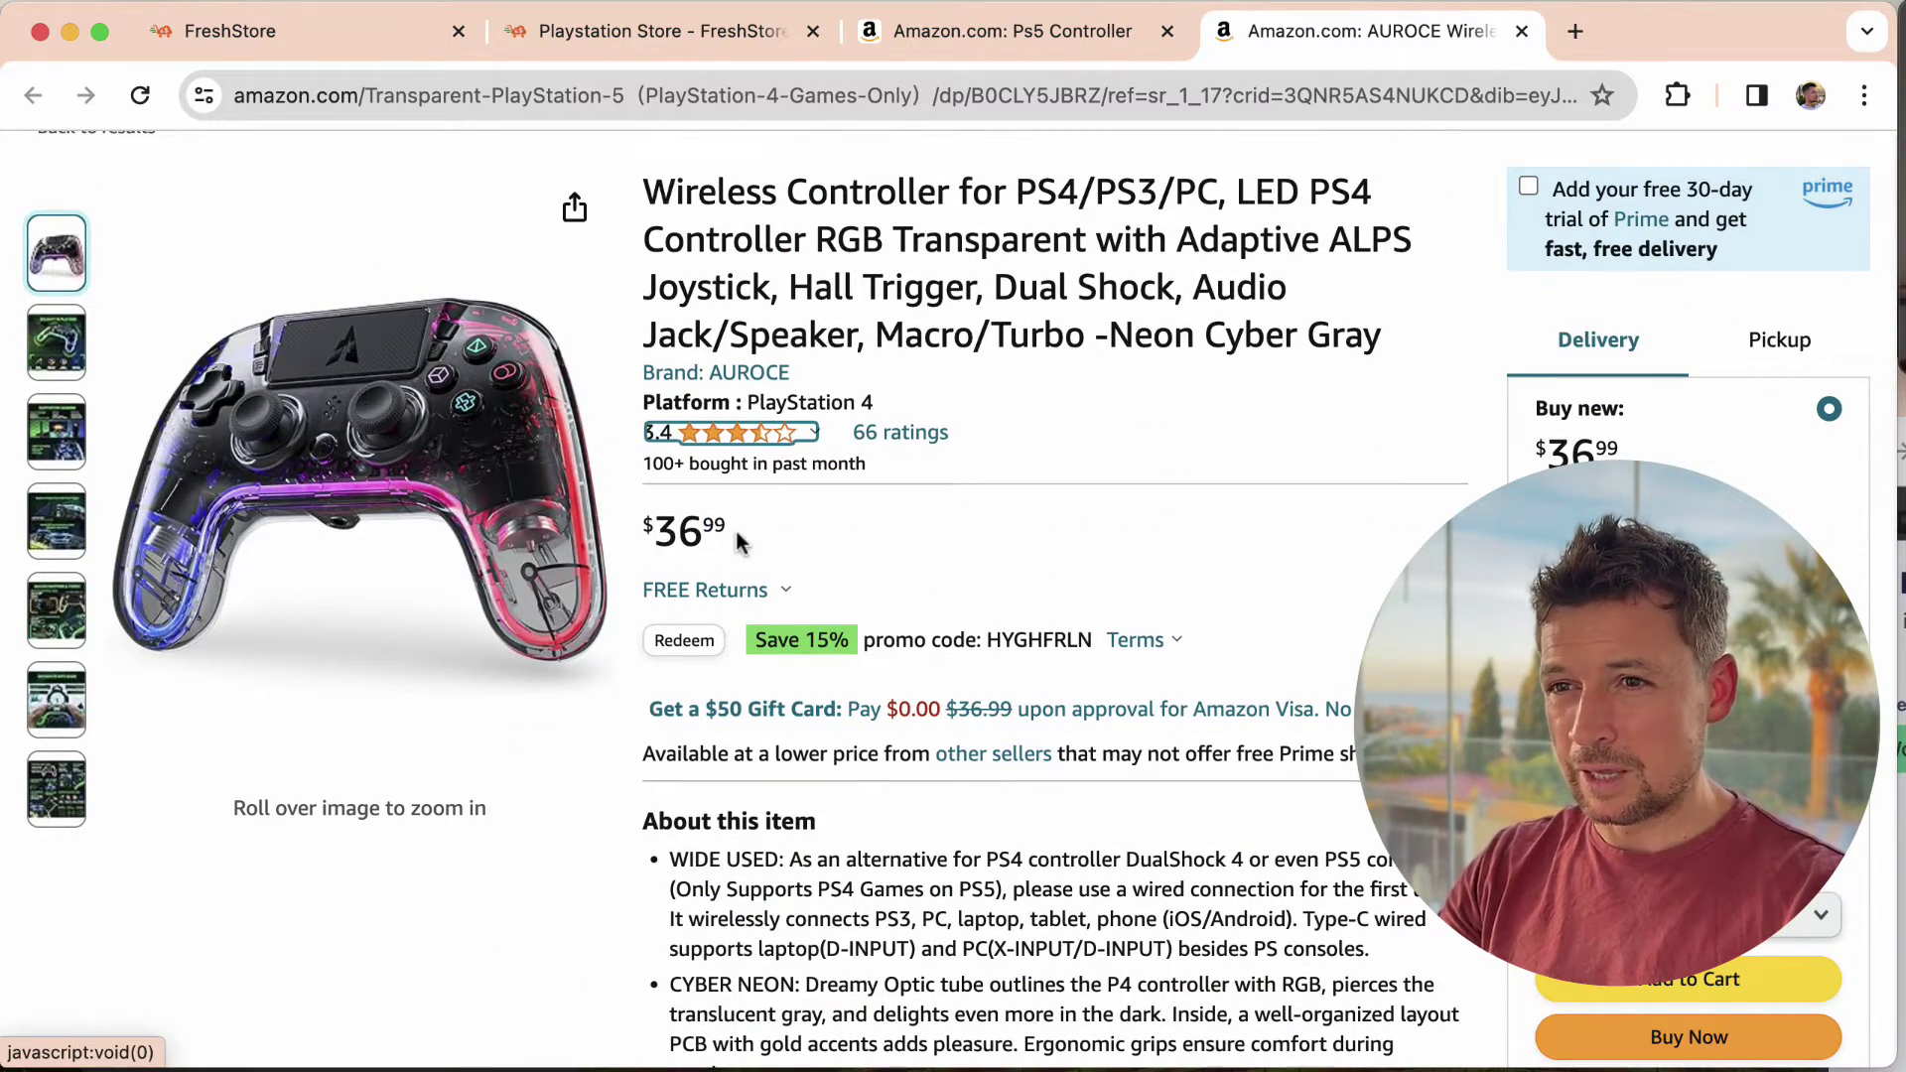
mouse_move(519, 501)
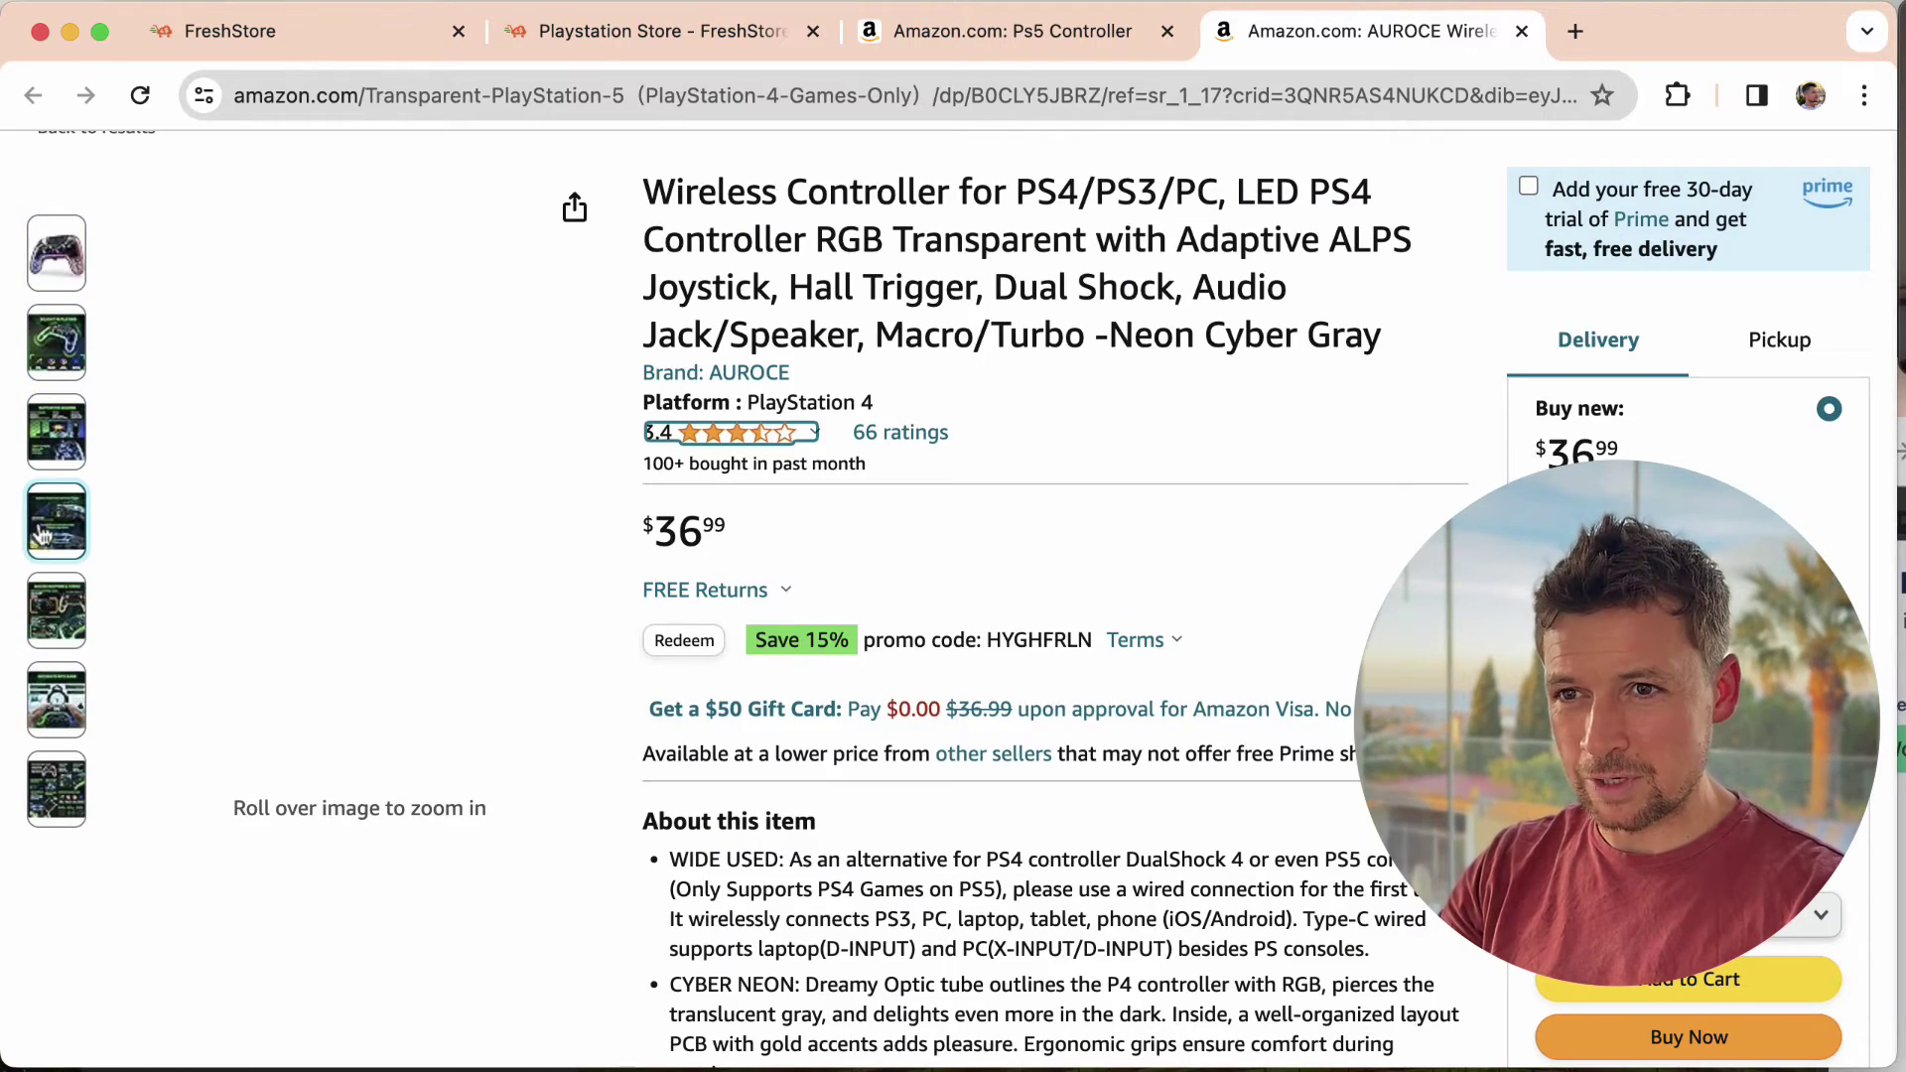
mouse_move(282, 440)
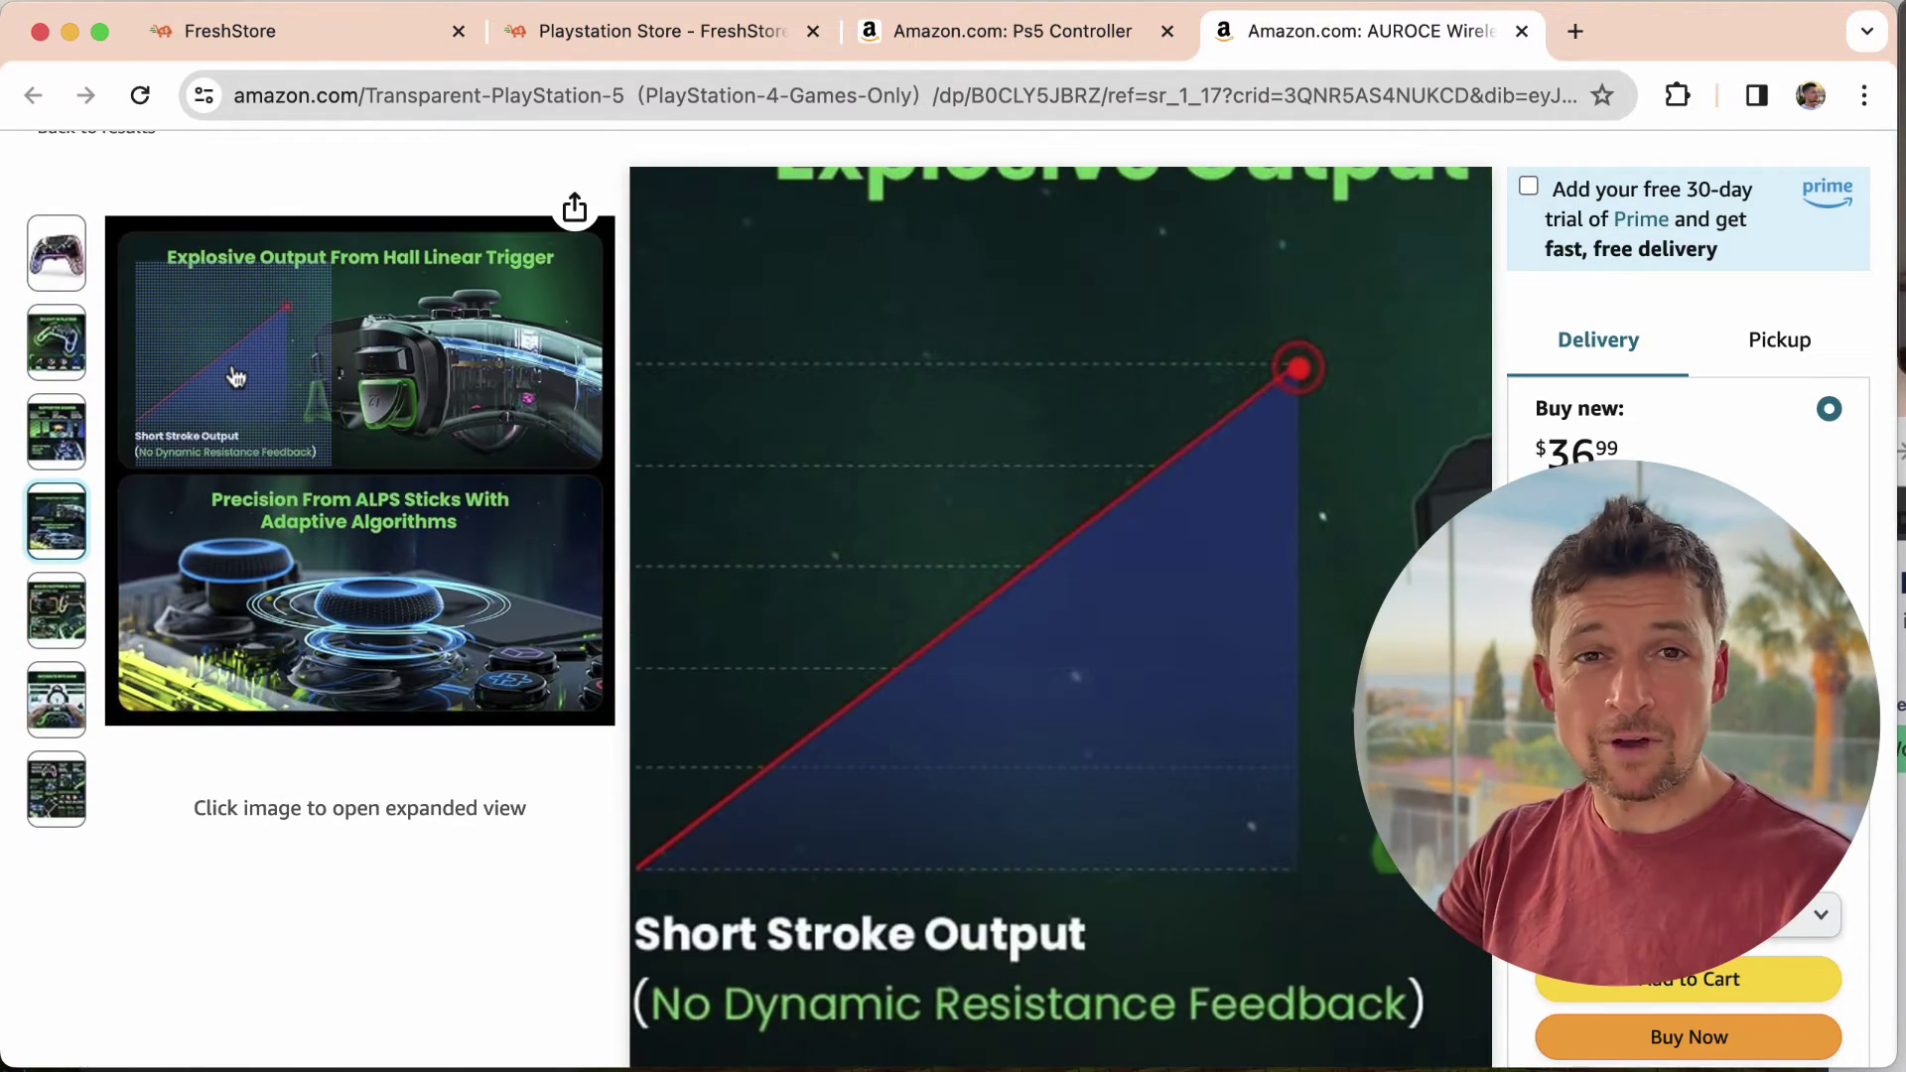
scroll(923, 660, down, 5)
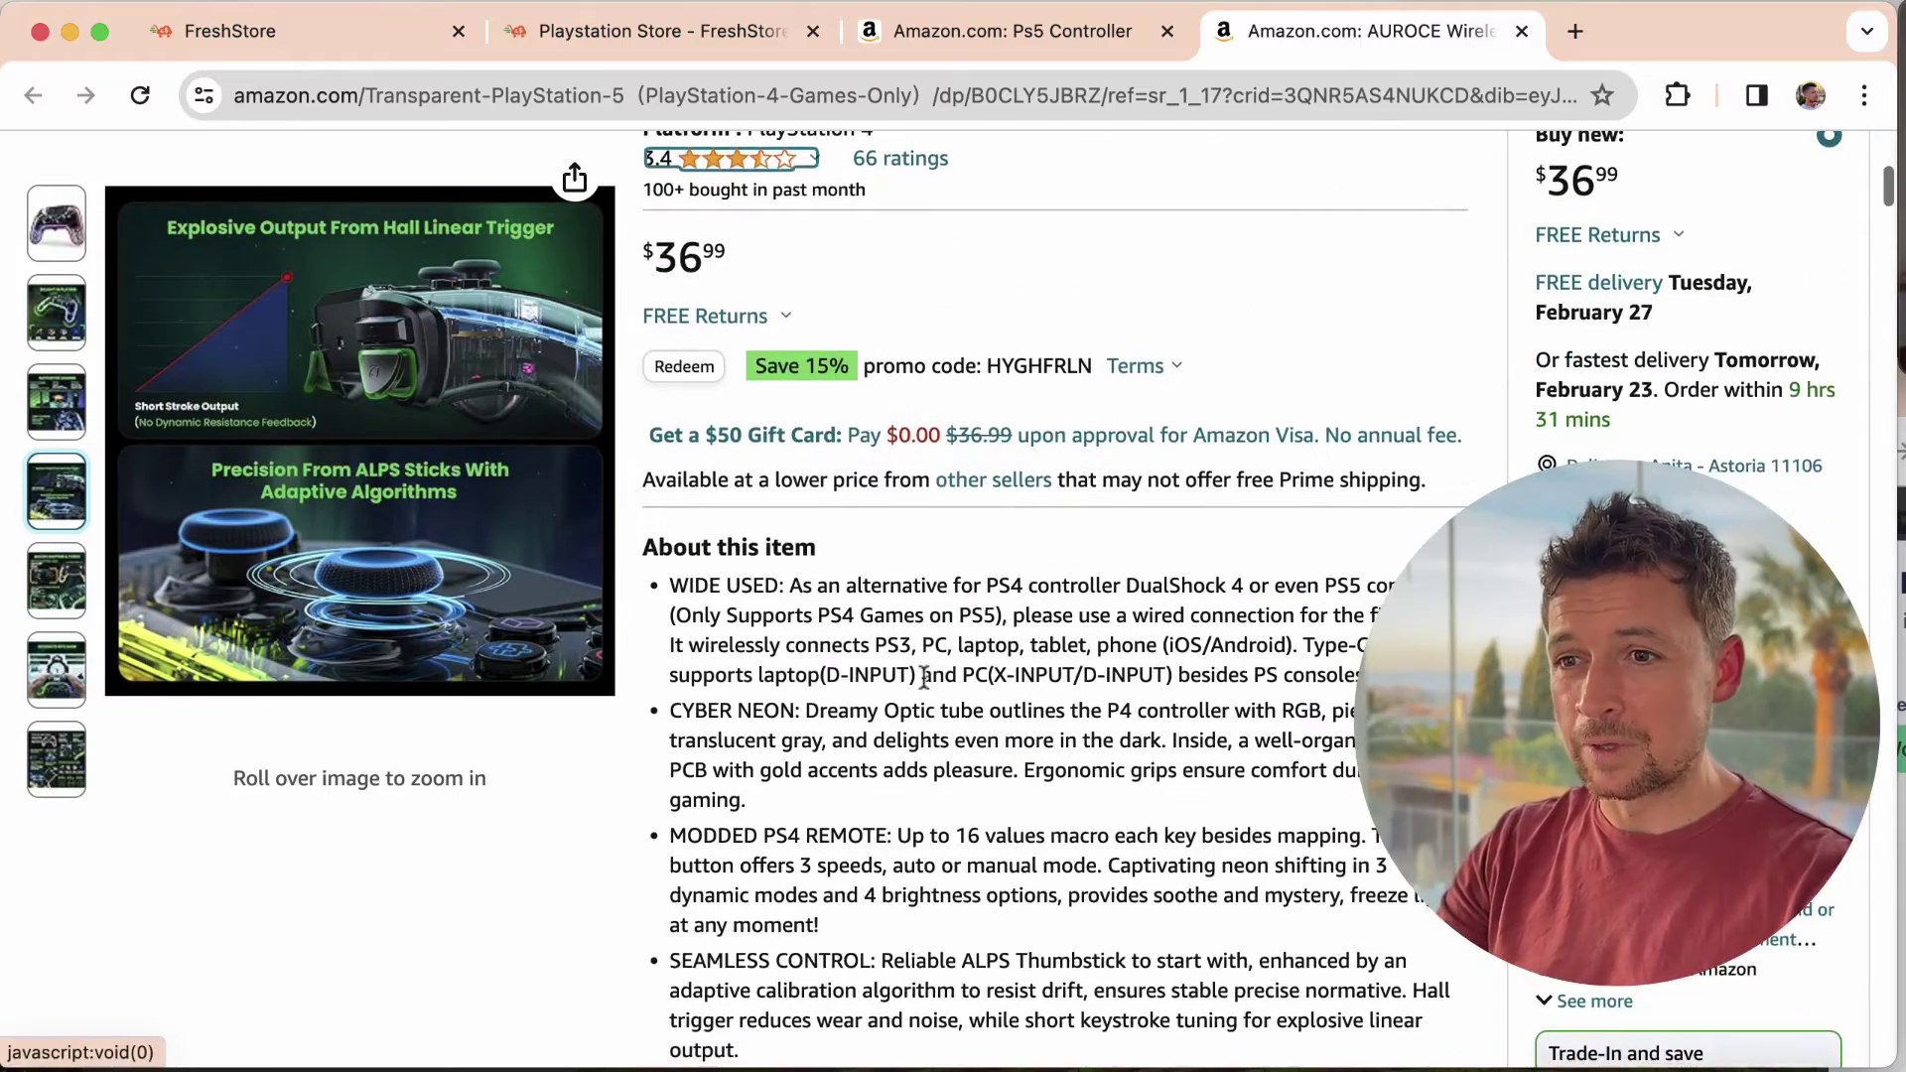
scroll(1062, 703, down, 20)
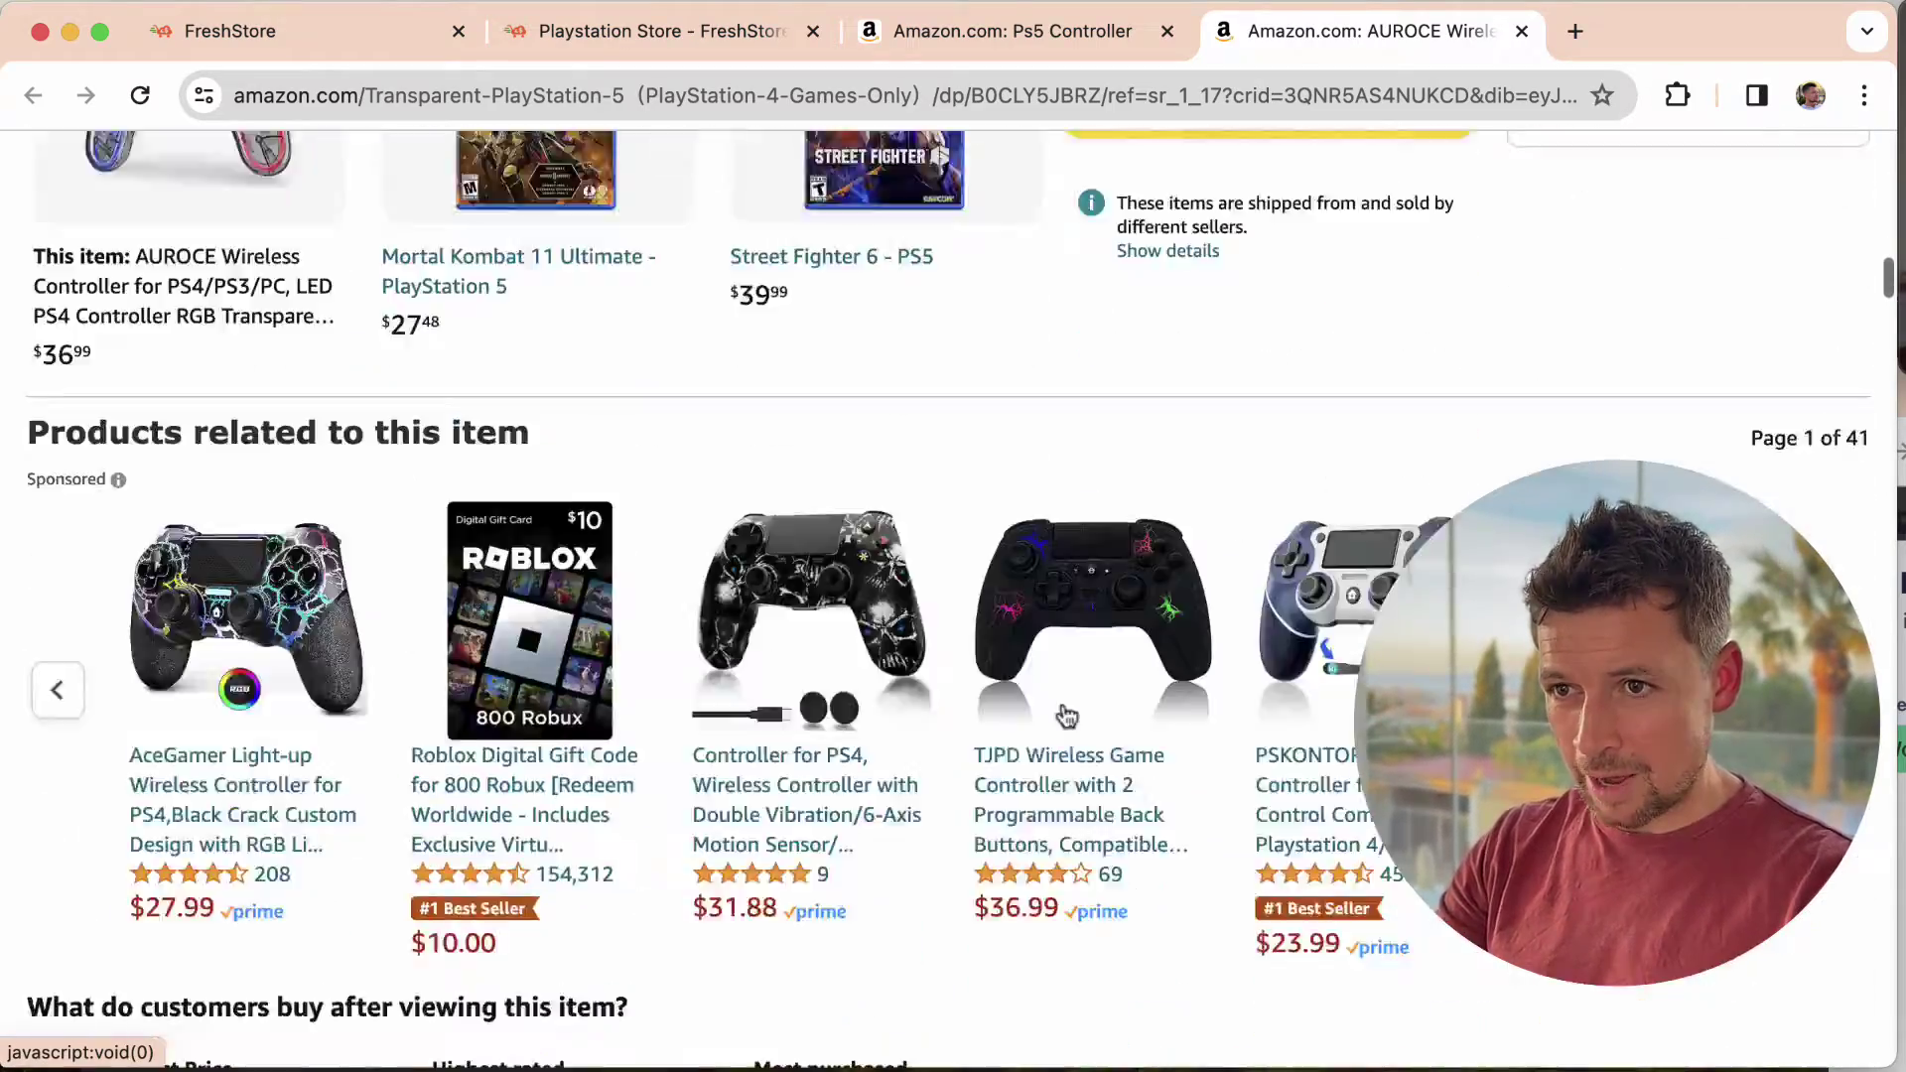
scroll(1063, 713, down, 20)
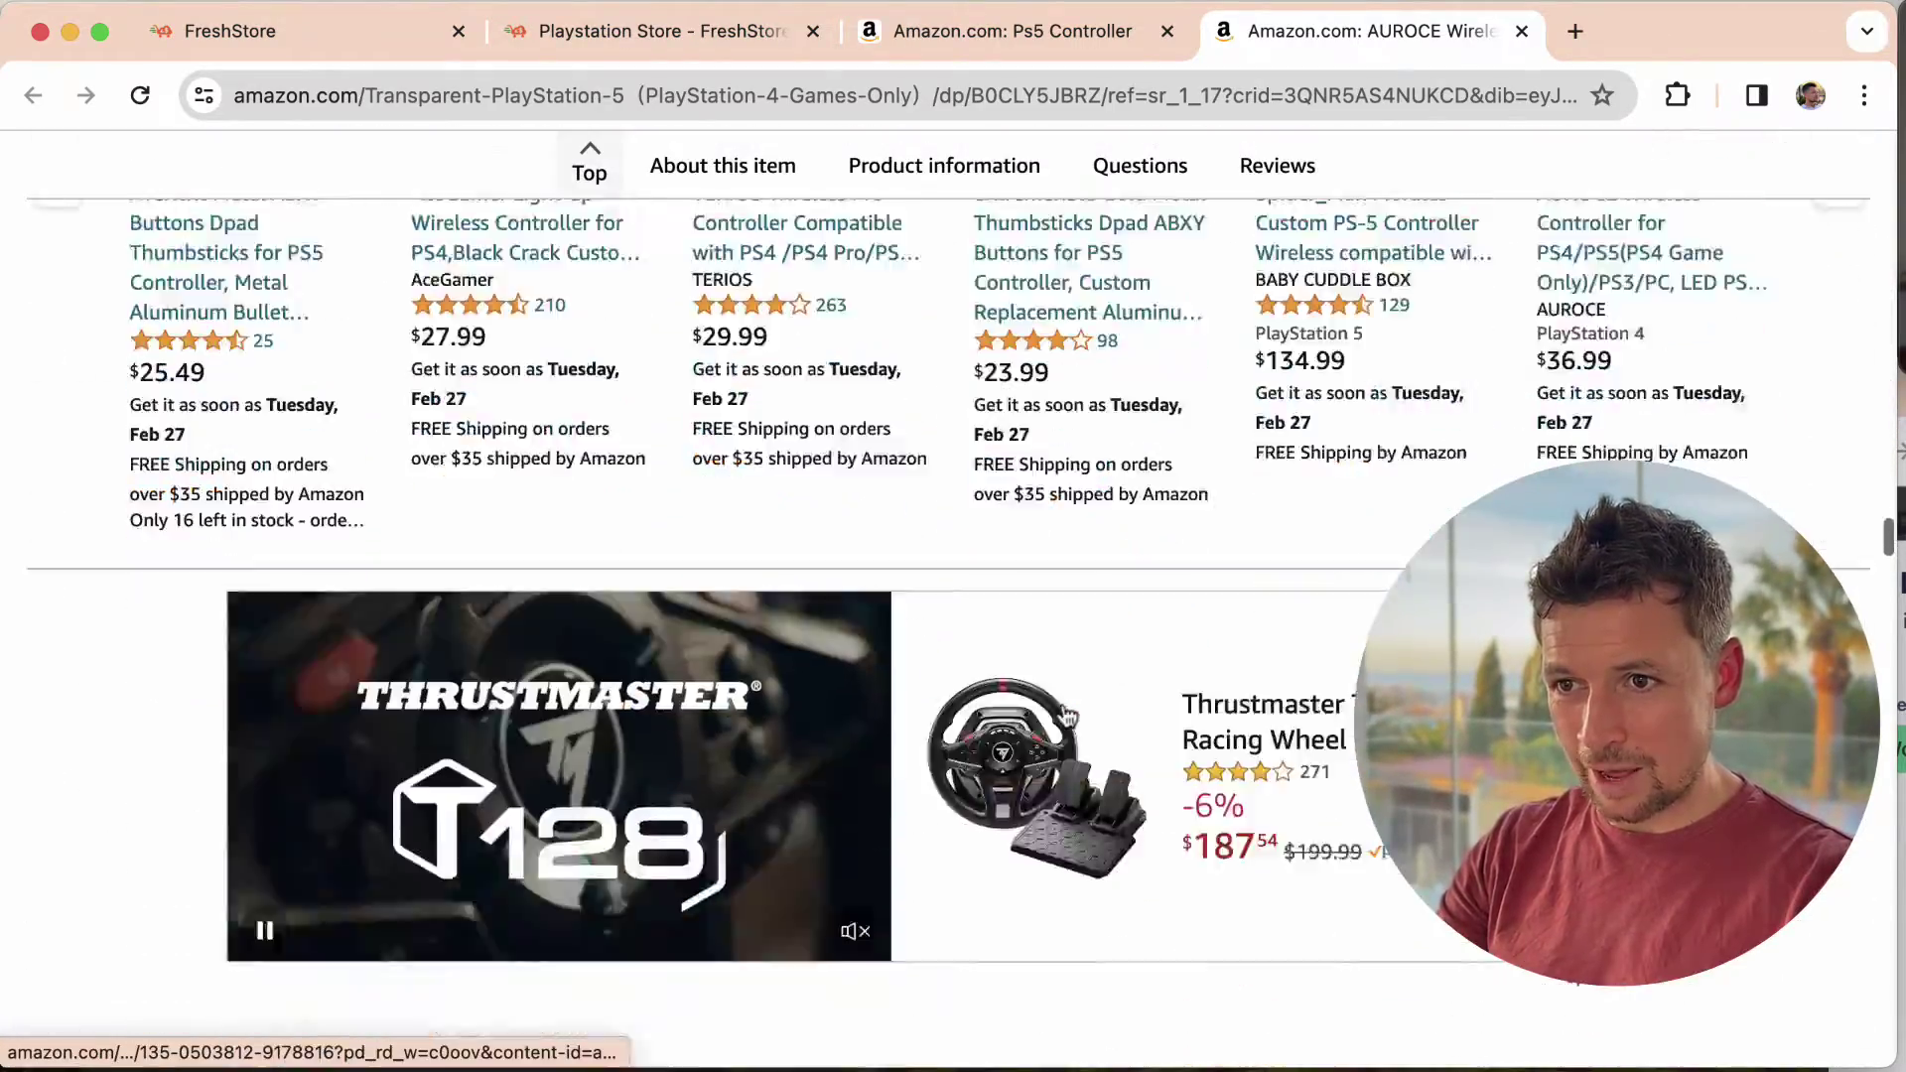
scroll(1068, 707, down, 6)
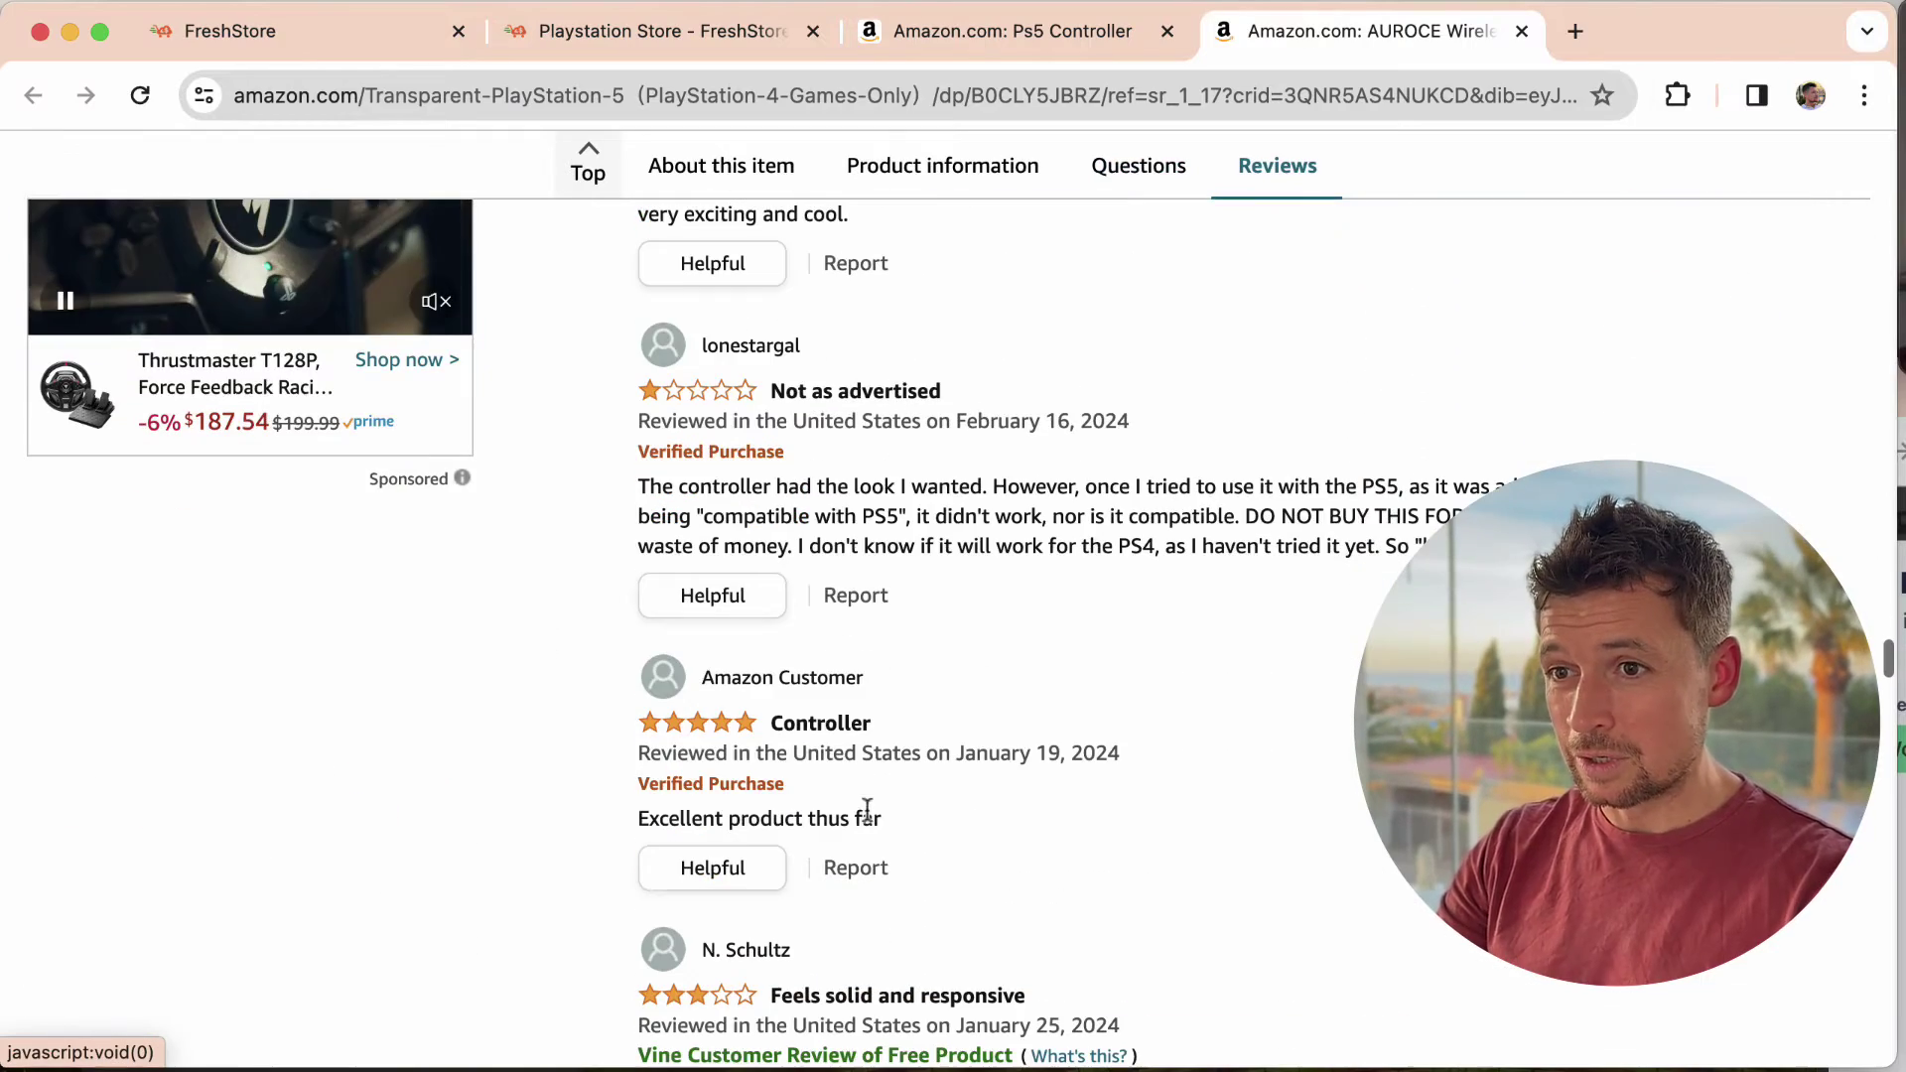
scroll(1151, 600, down, 5)
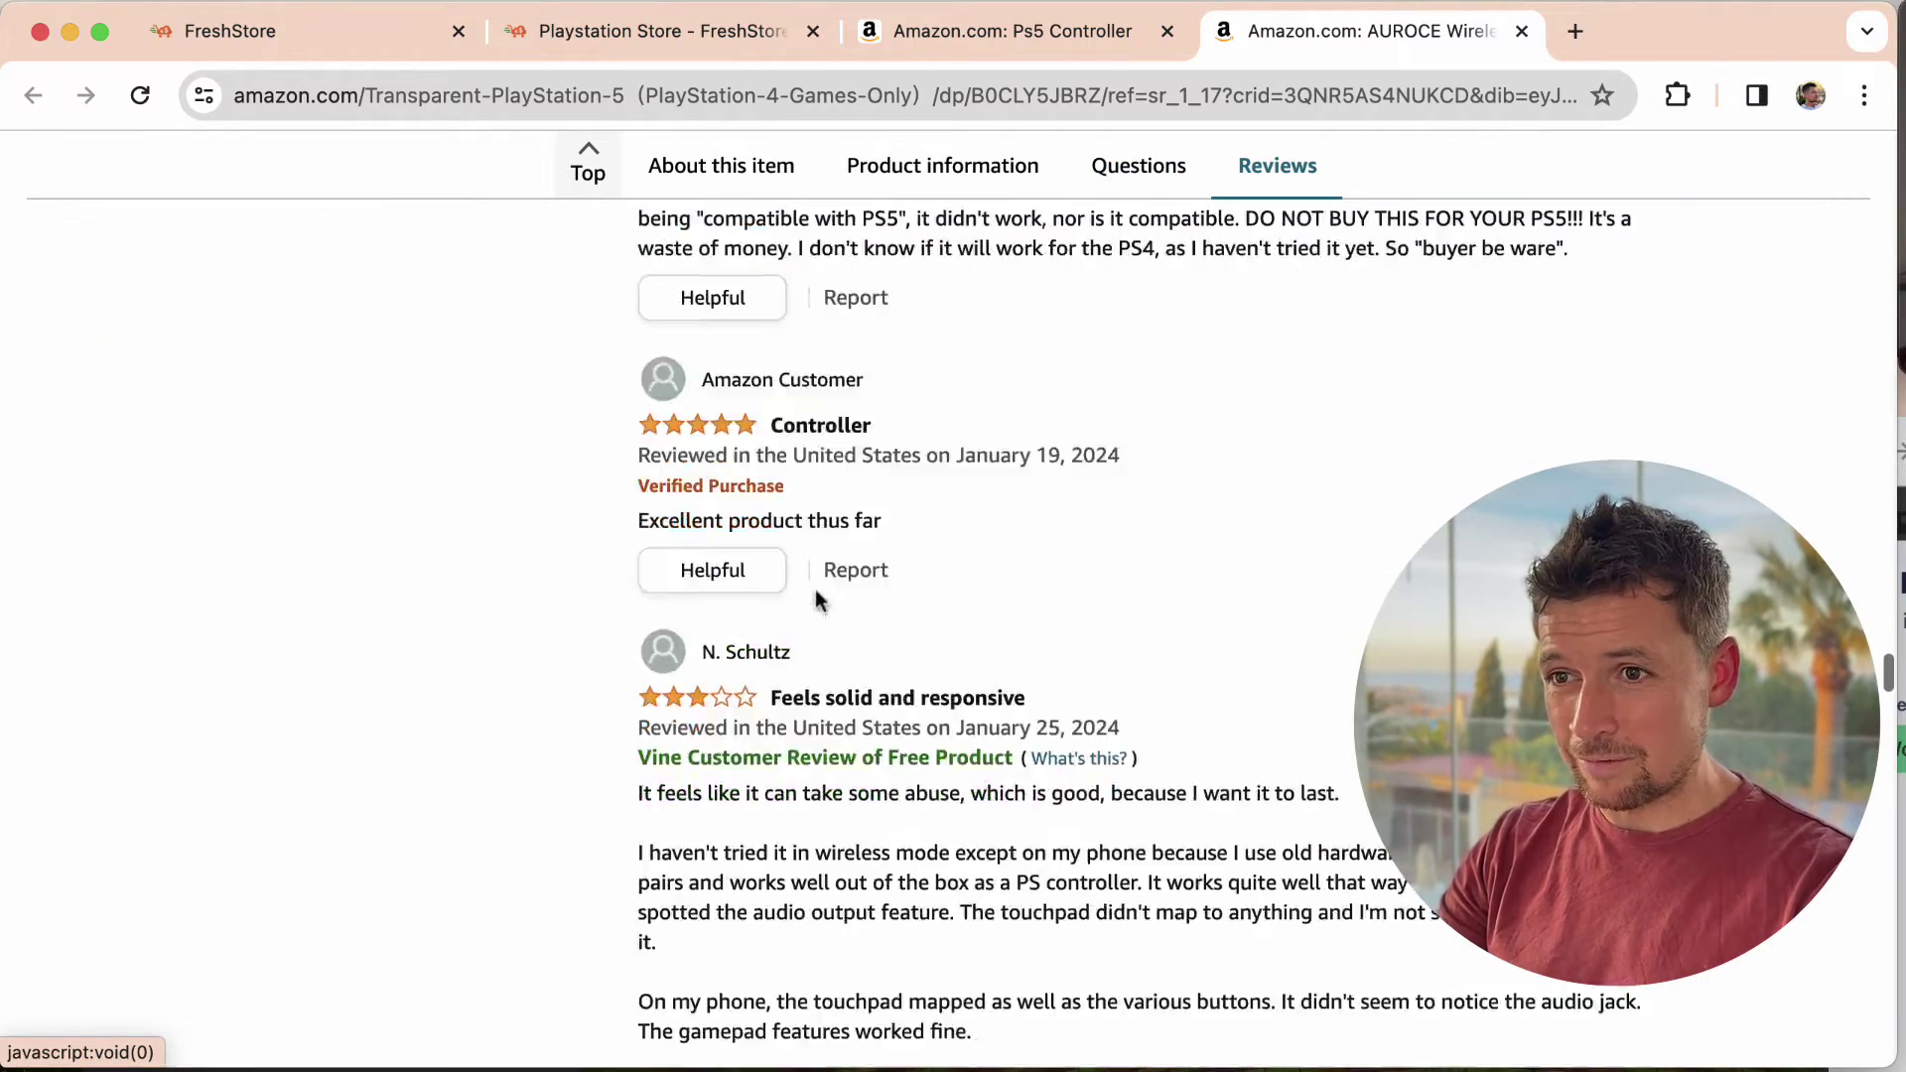
scroll(950, 580, down, 2)
scroll(1011, 664, down, 9)
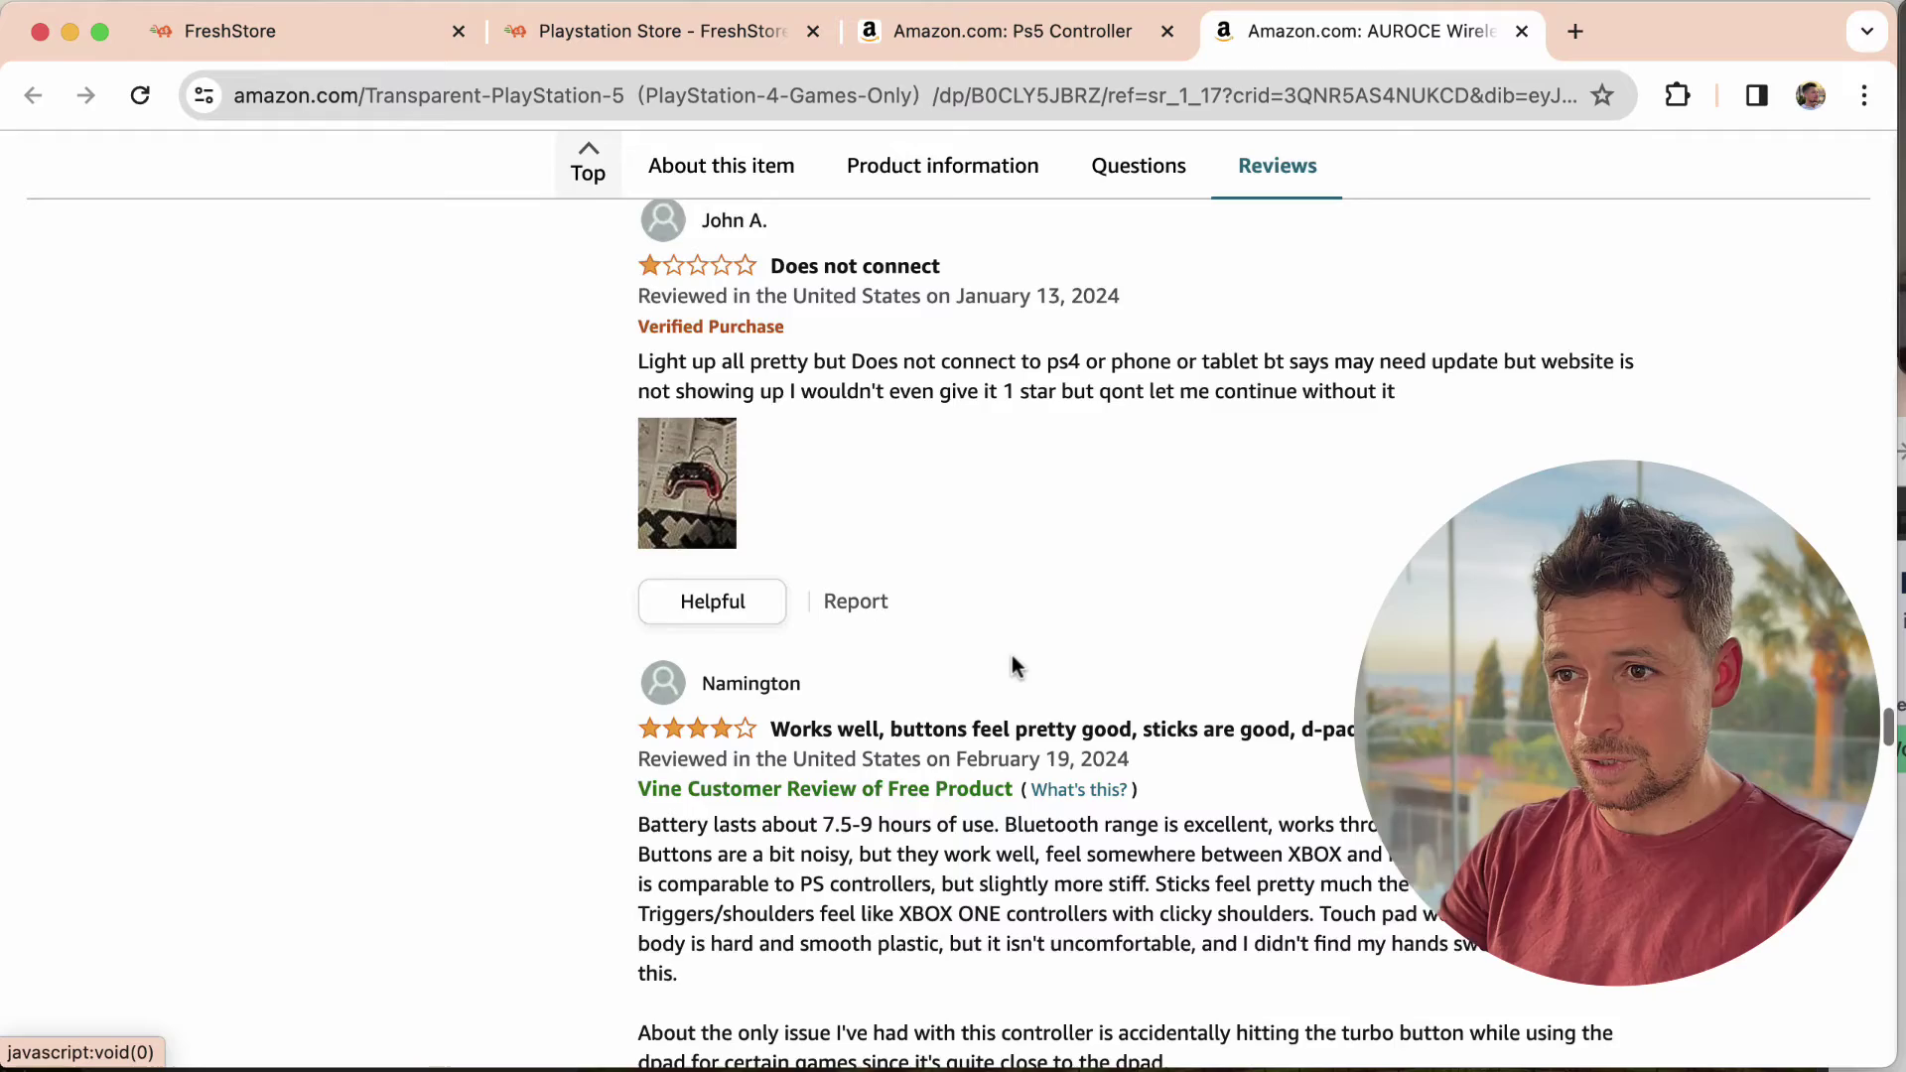
scroll(1017, 655, up, 12)
scroll(1002, 644, up, 14)
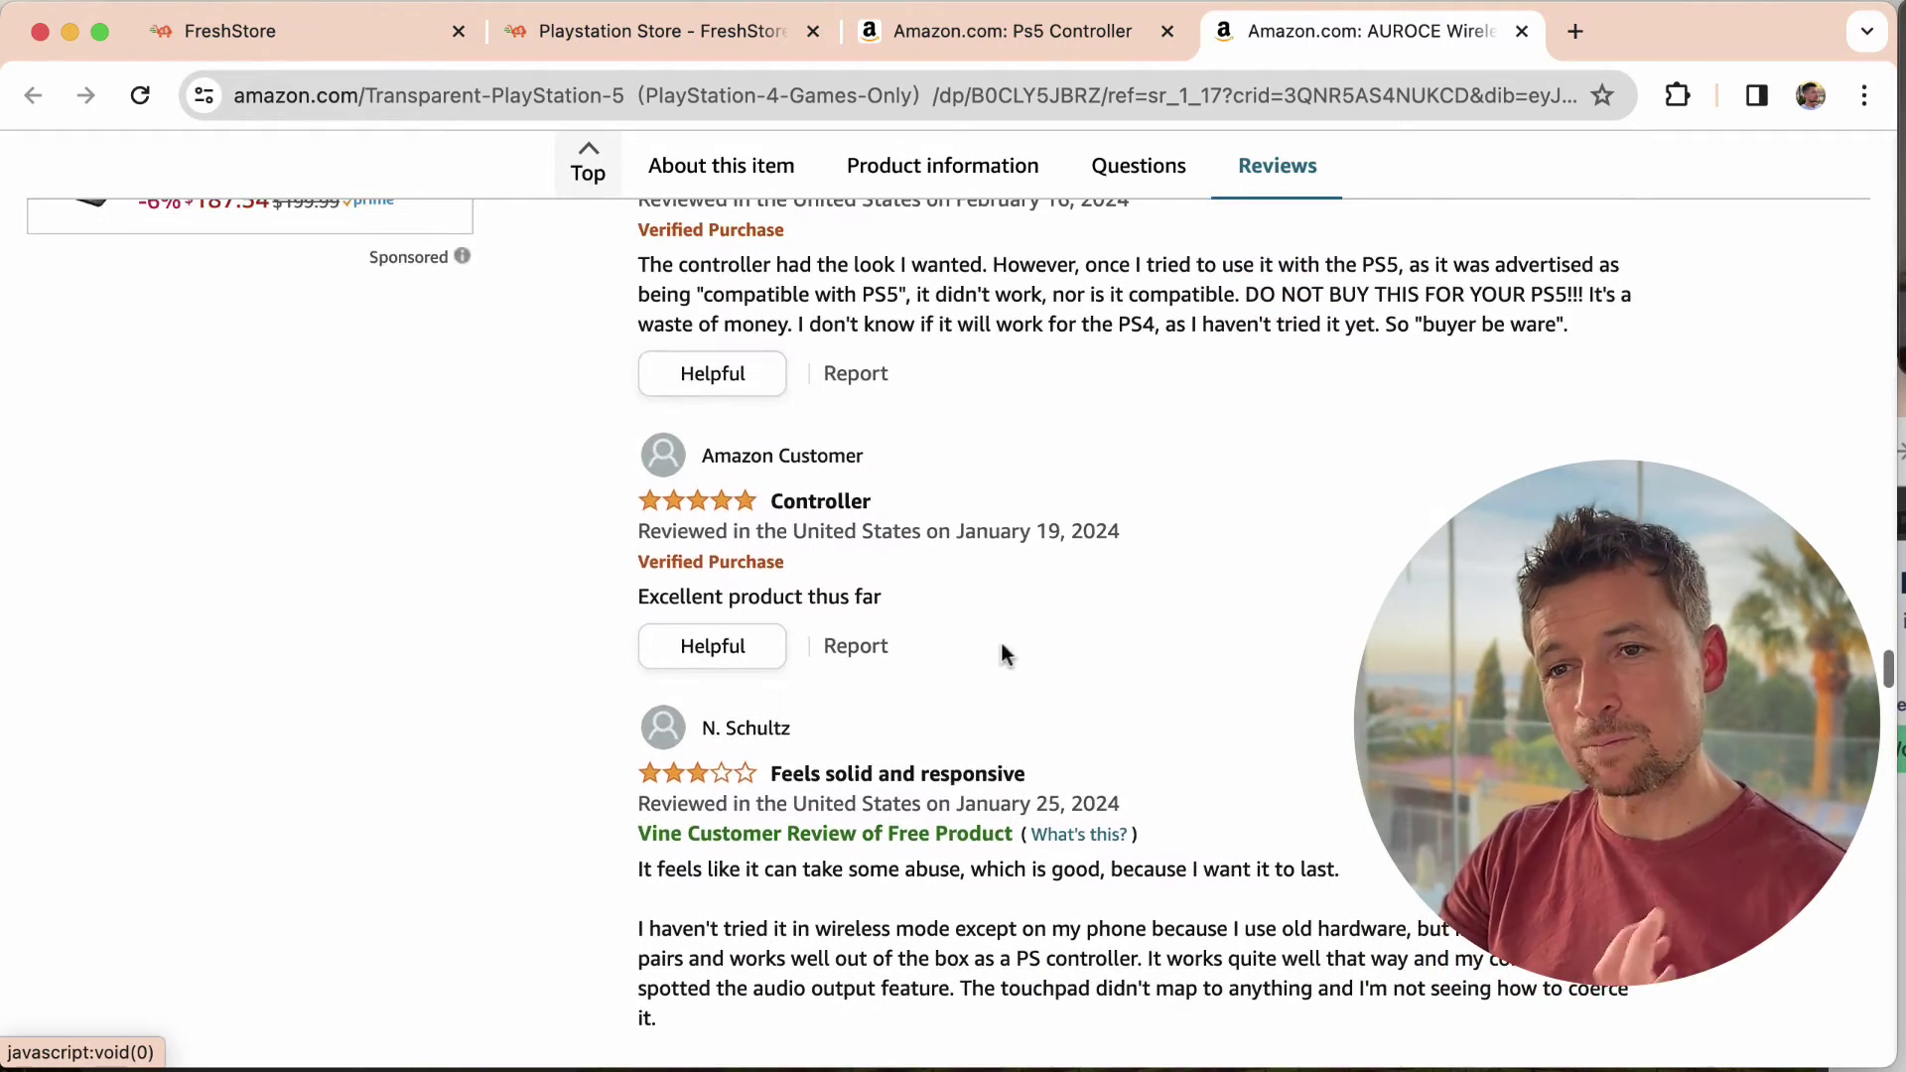
scroll(988, 650, down, 2)
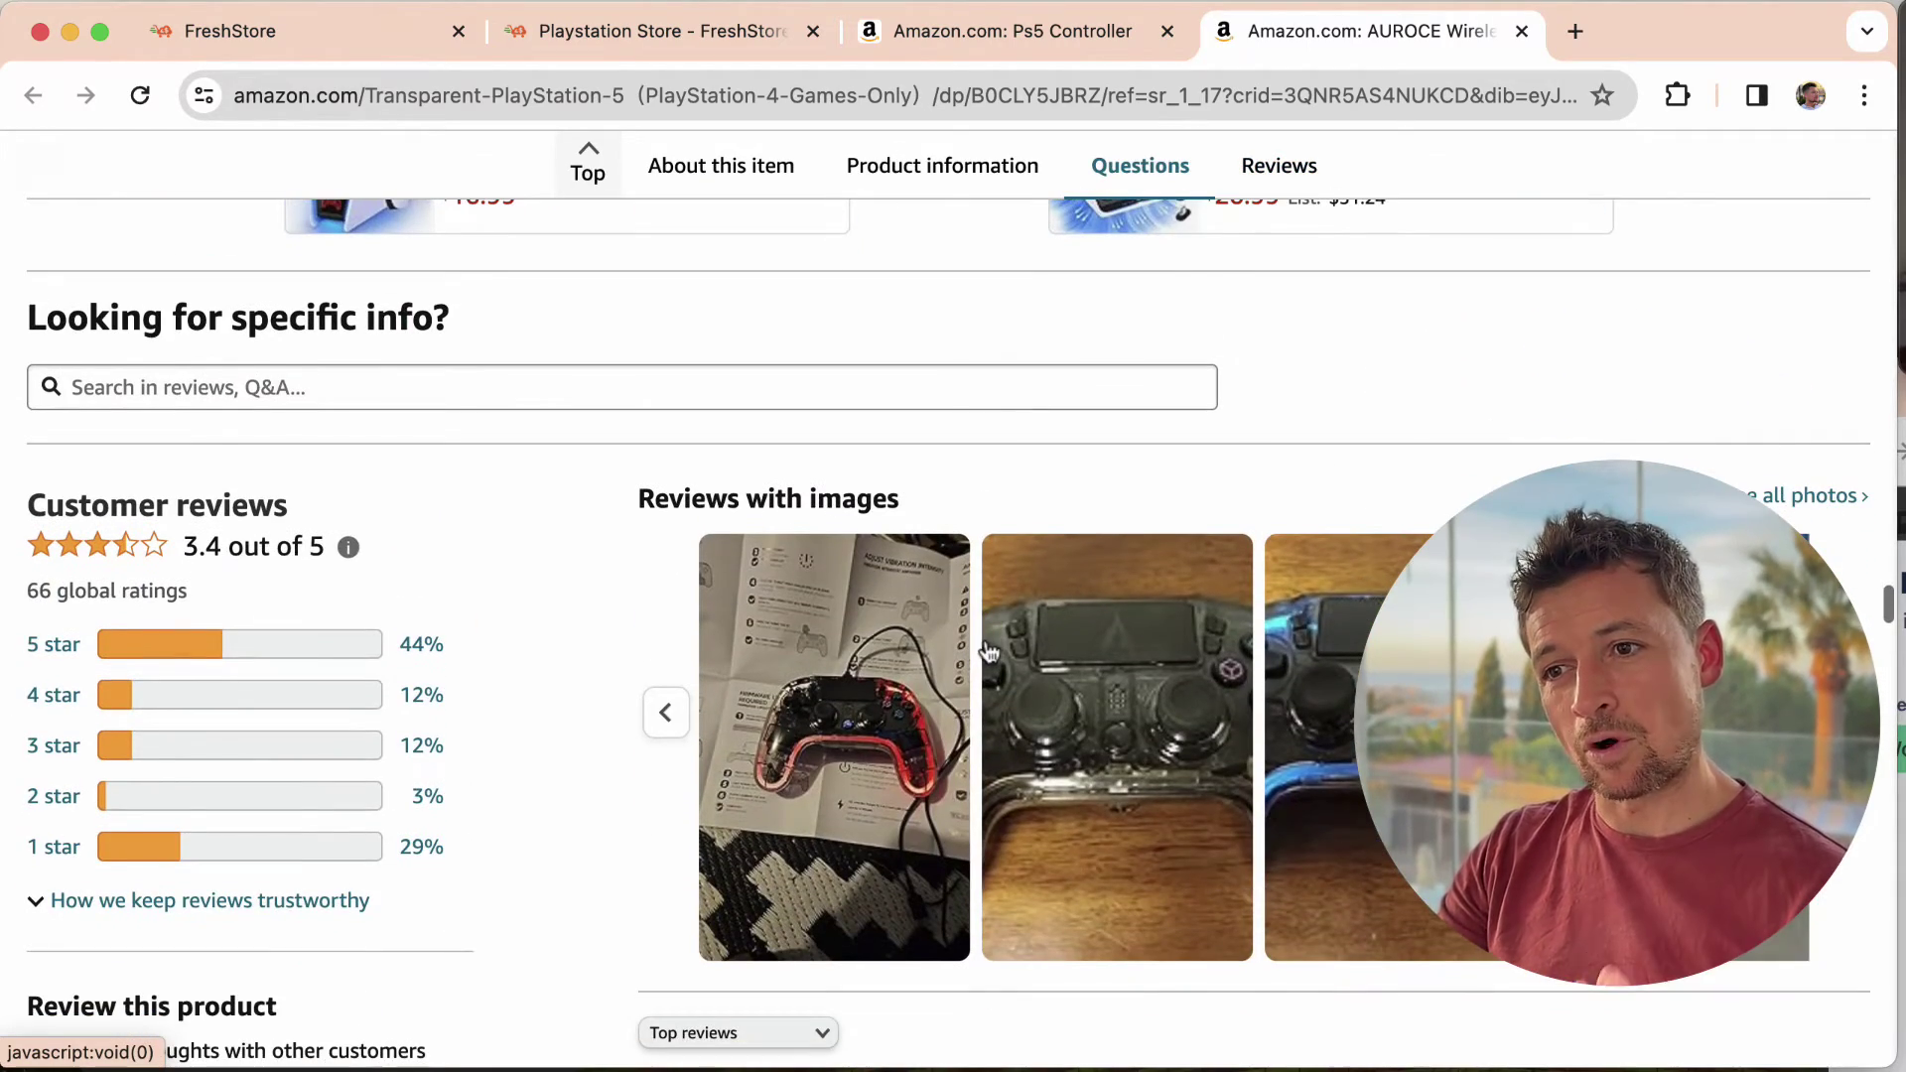
scroll(1151, 586, up, 20)
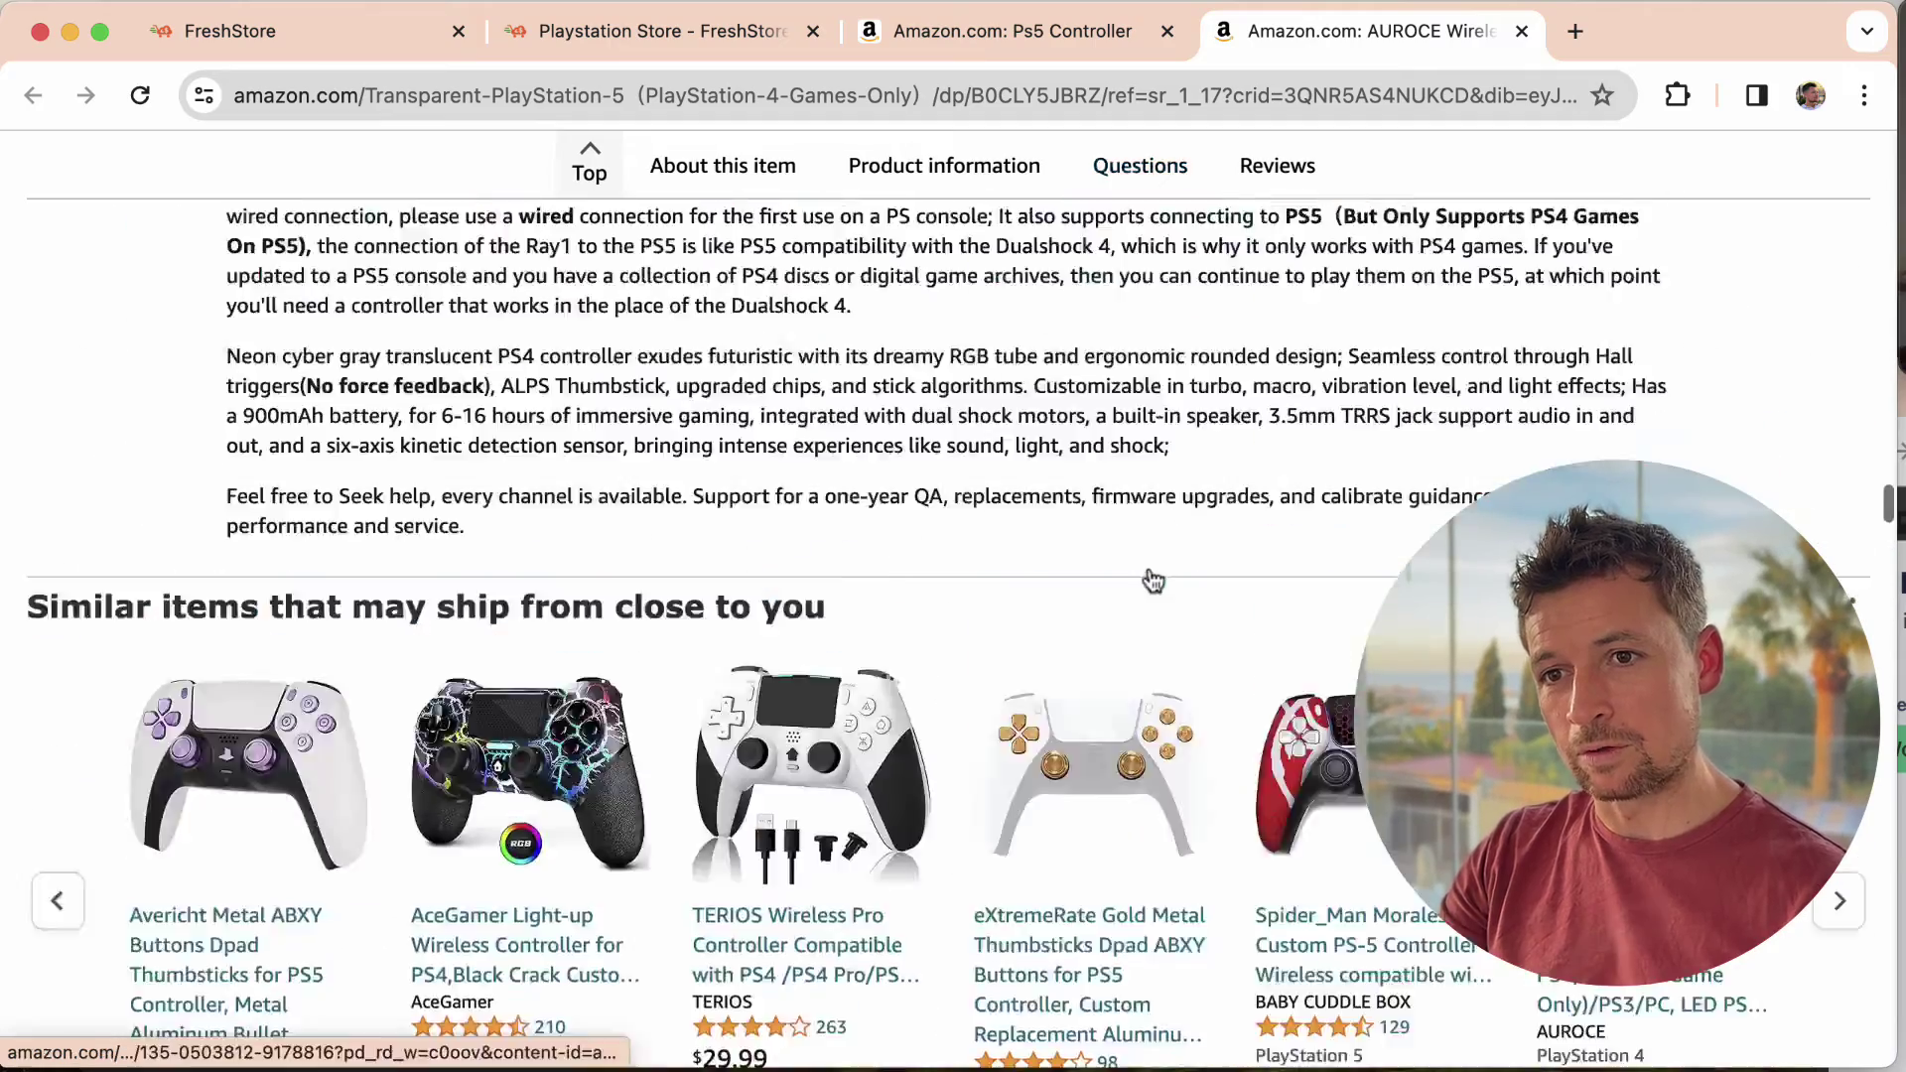
Open the PS5 Controller Charger Station listing from the search results in a new tab
key(ctrl+shift+Tab)
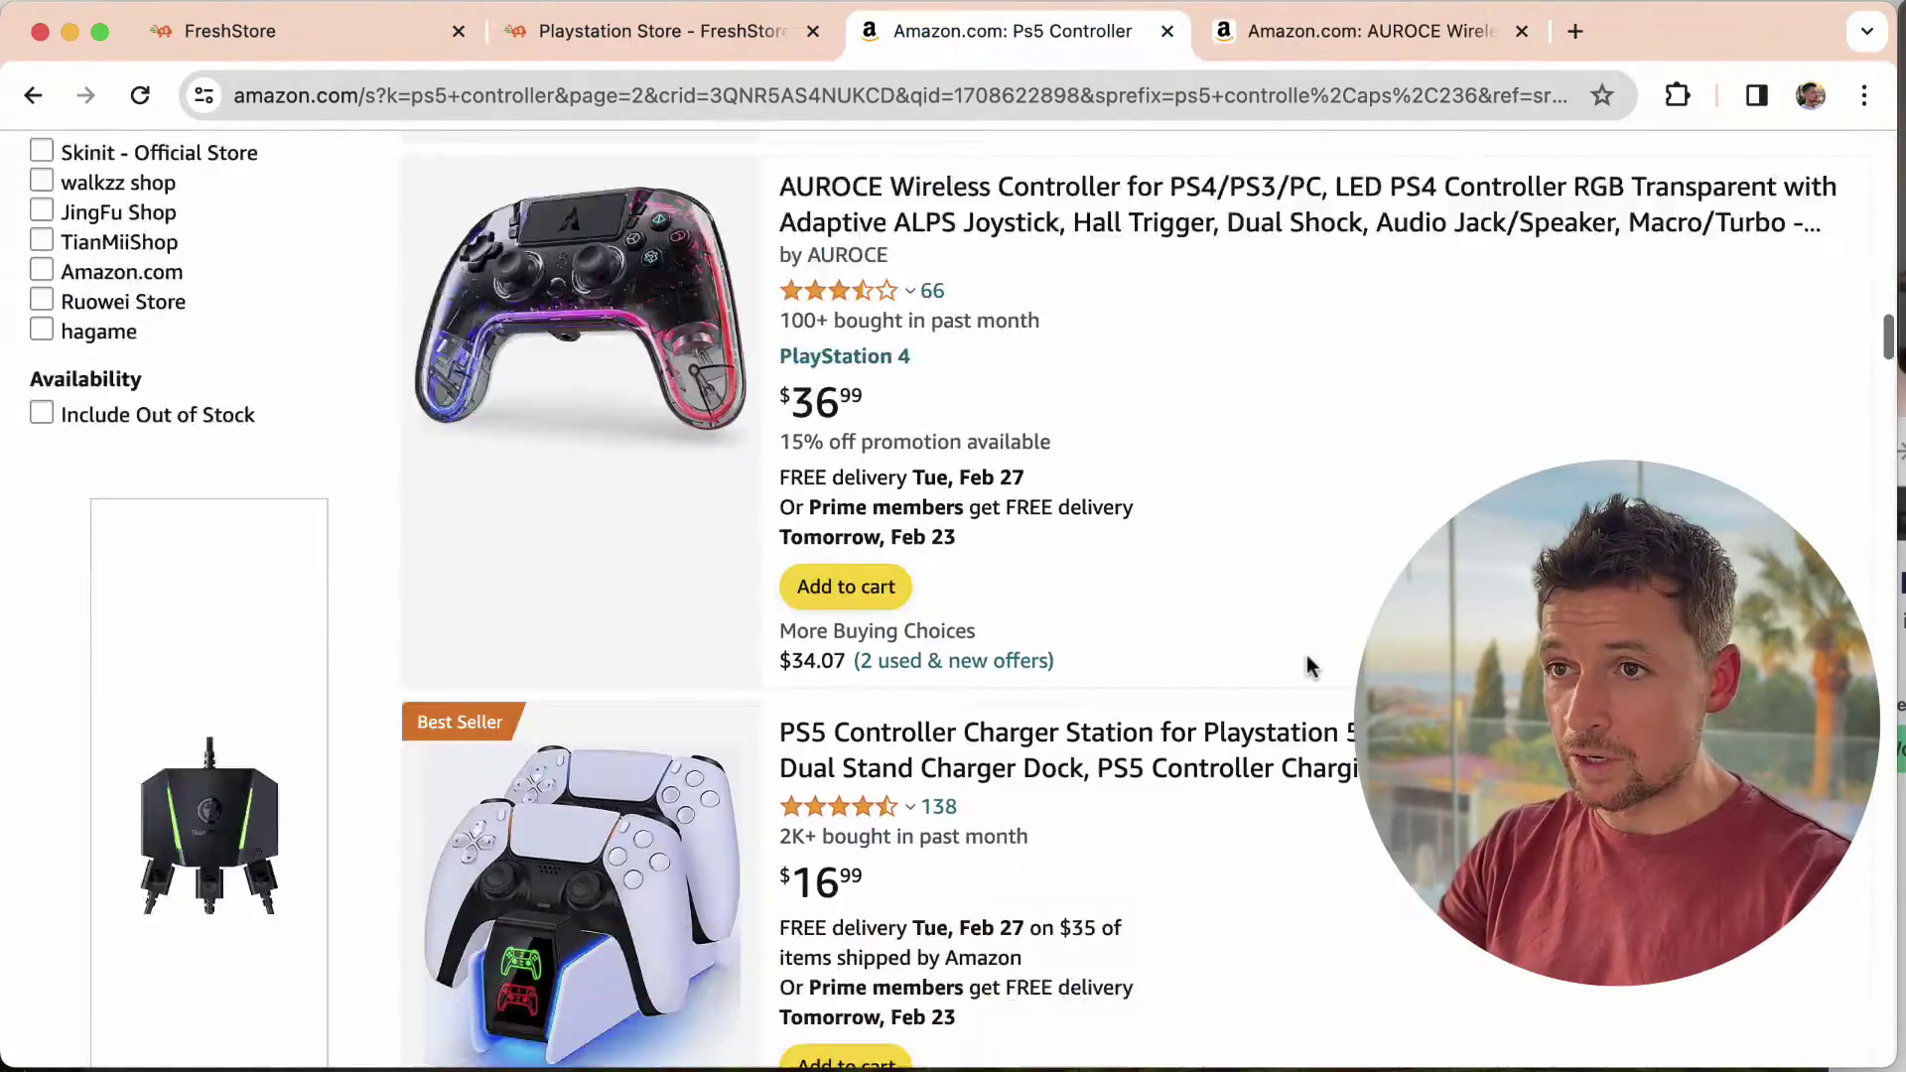
scroll(1307, 668, down, 6)
scroll(1308, 668, down, 6)
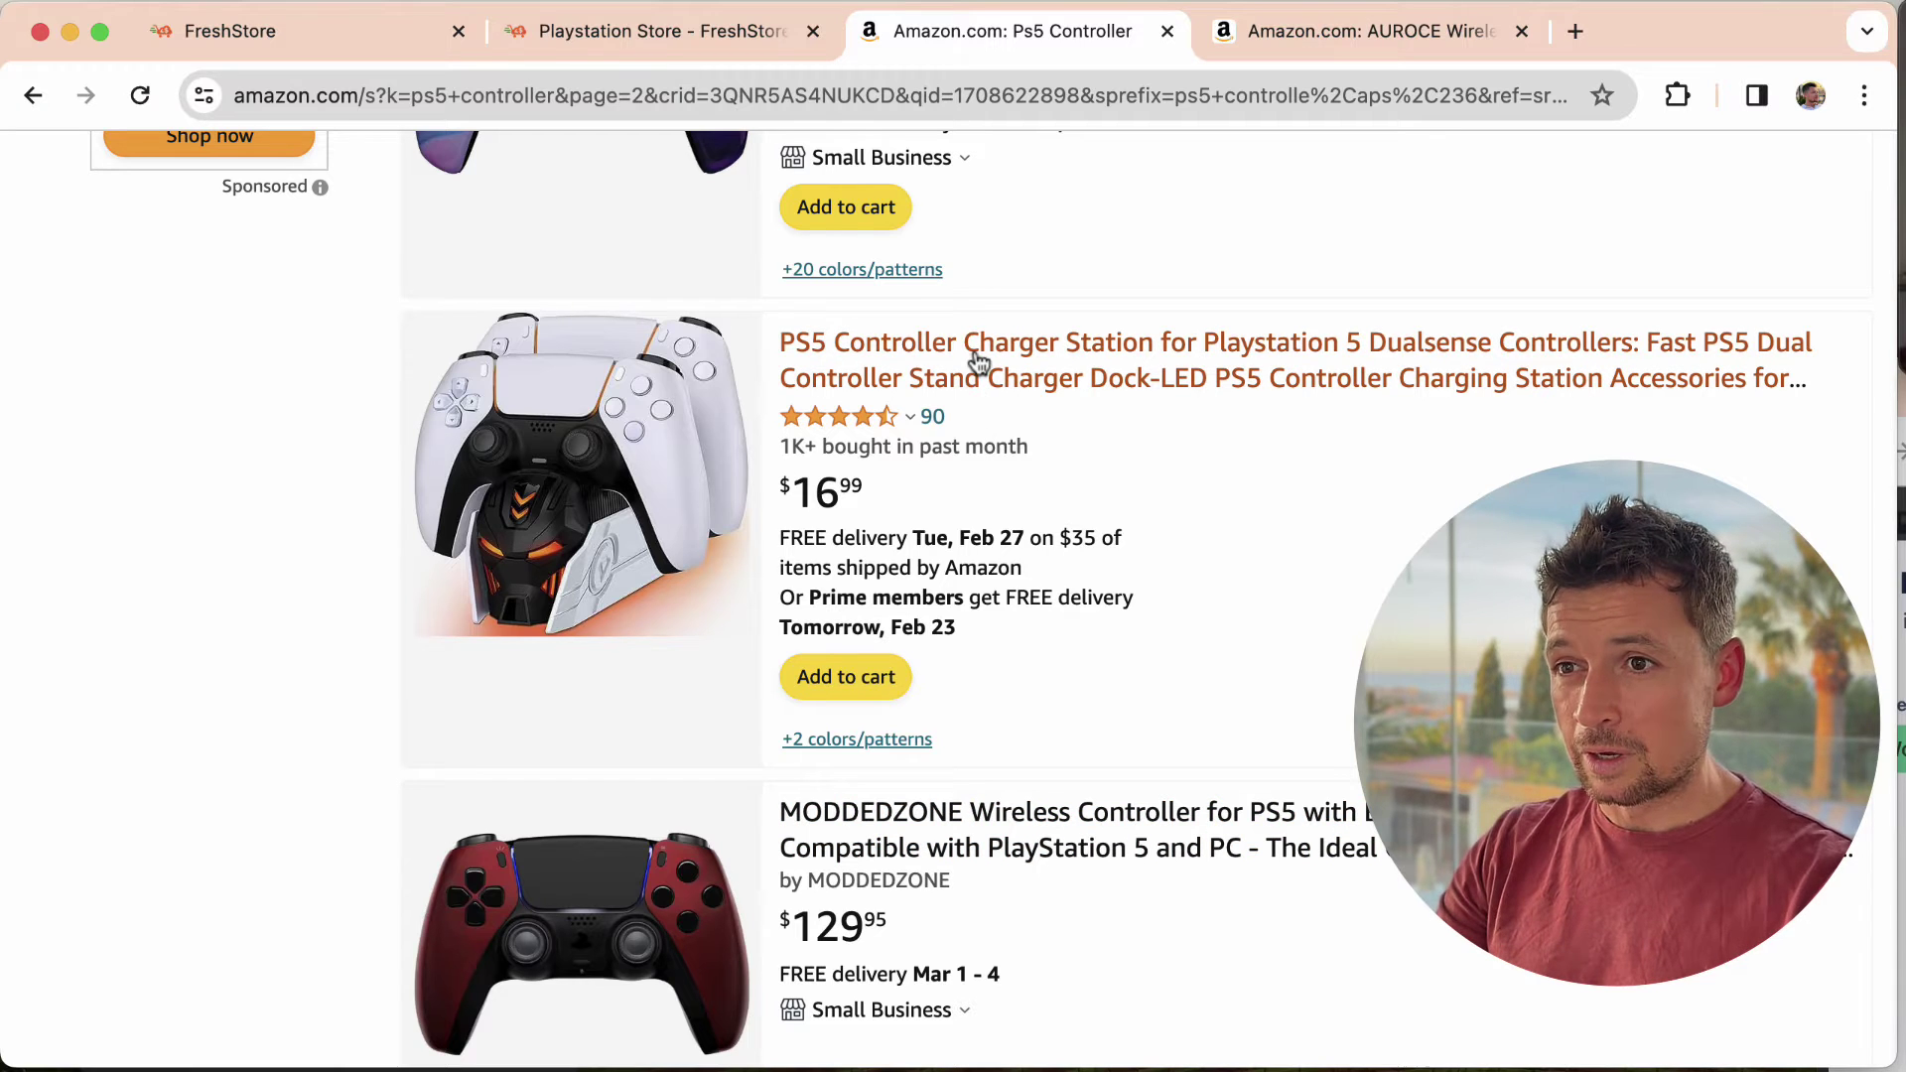
super+click(1082, 374)
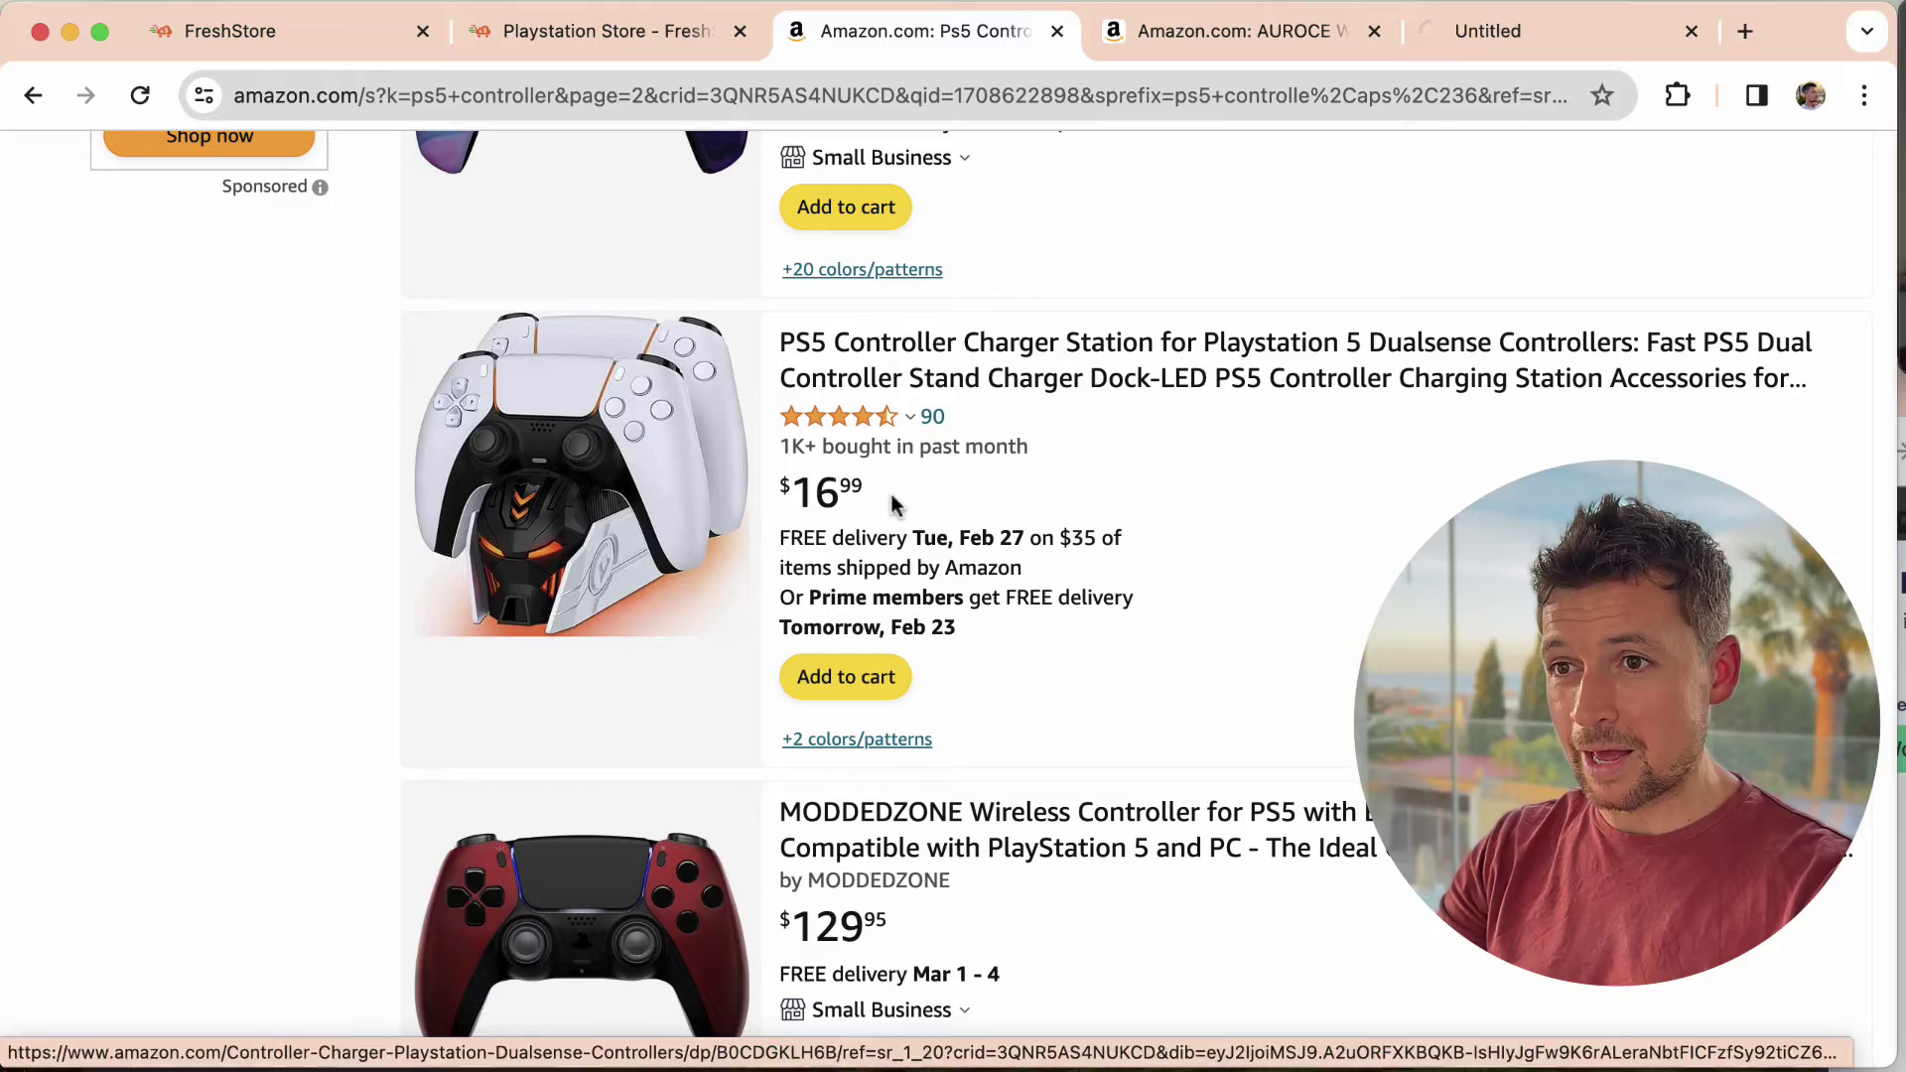
key(ctrl+Tab)
Read through the charger station's About this item section and customer reviews
scroll(505, 508, down, 4)
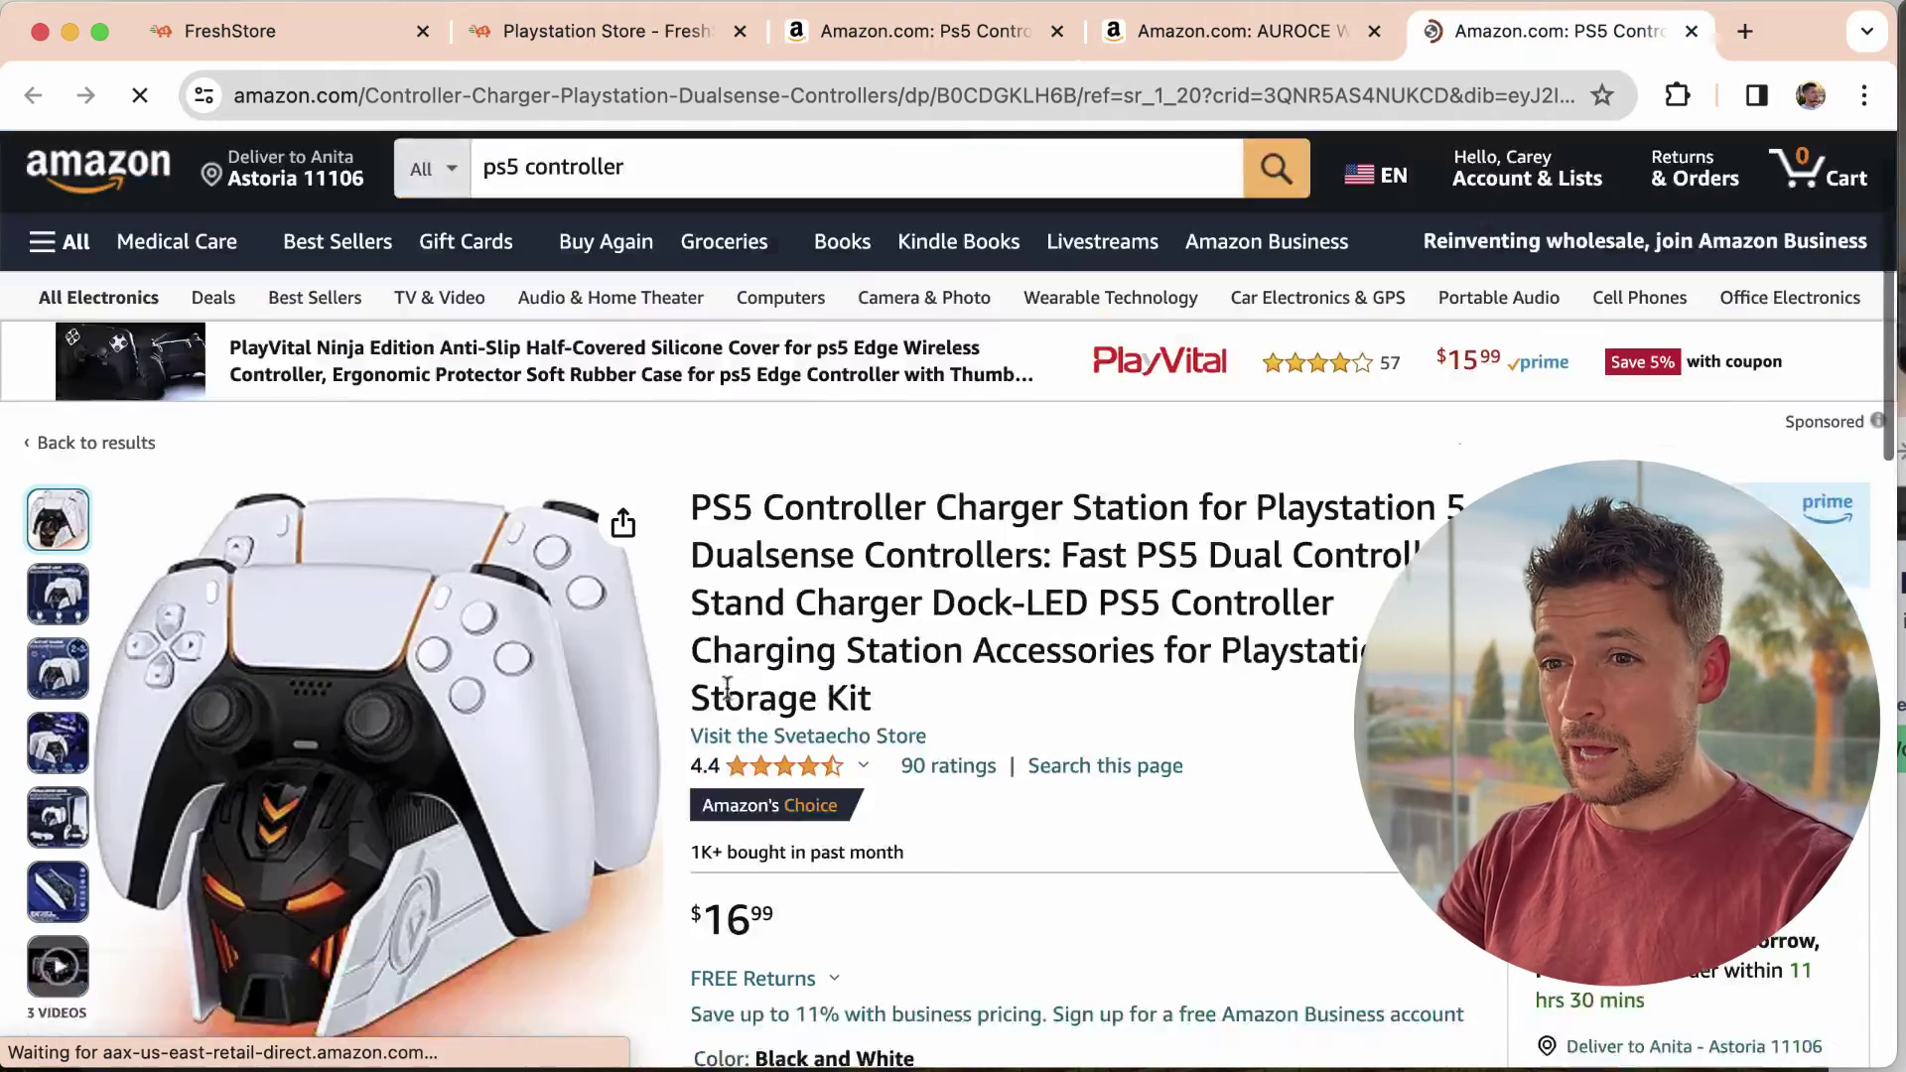
scroll(953, 392, up, 5)
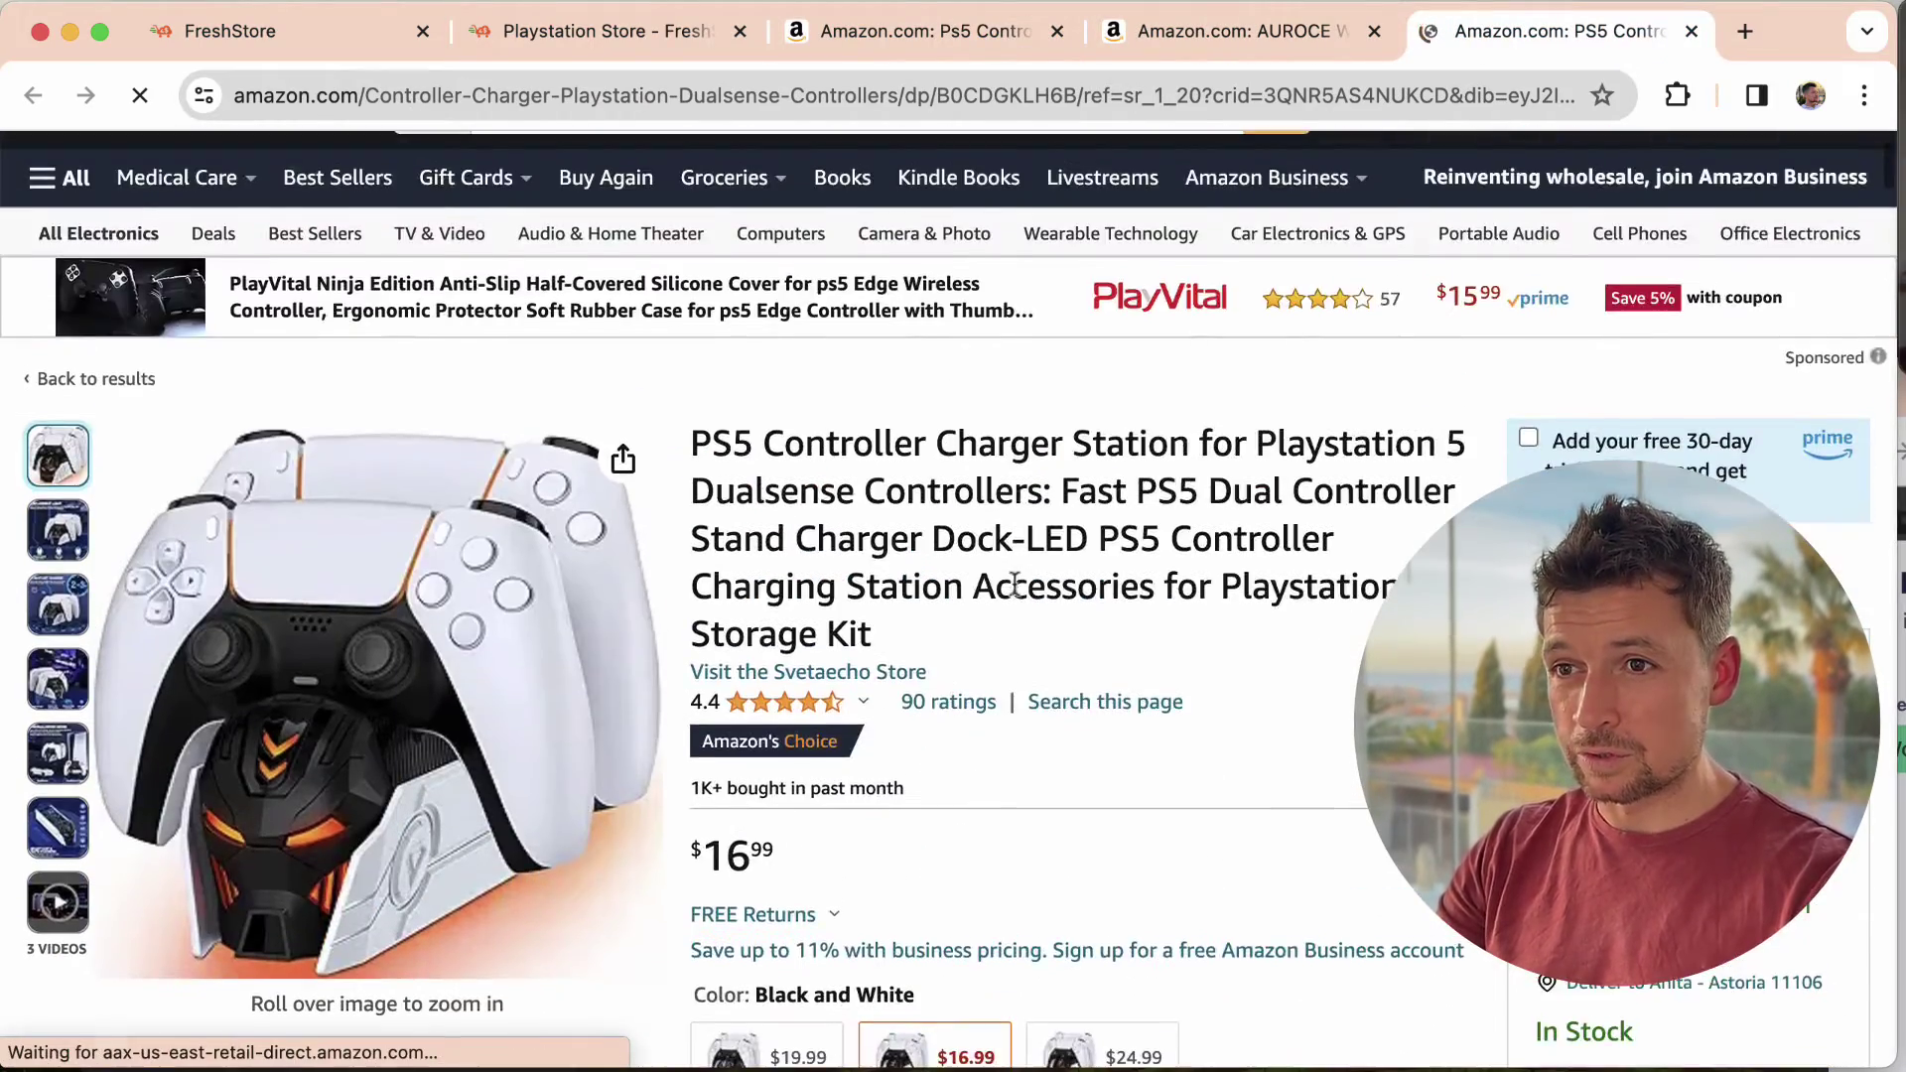
scroll(1014, 586, down, 10)
scroll(1013, 583, down, 10)
scroll(1010, 586, up, 10)
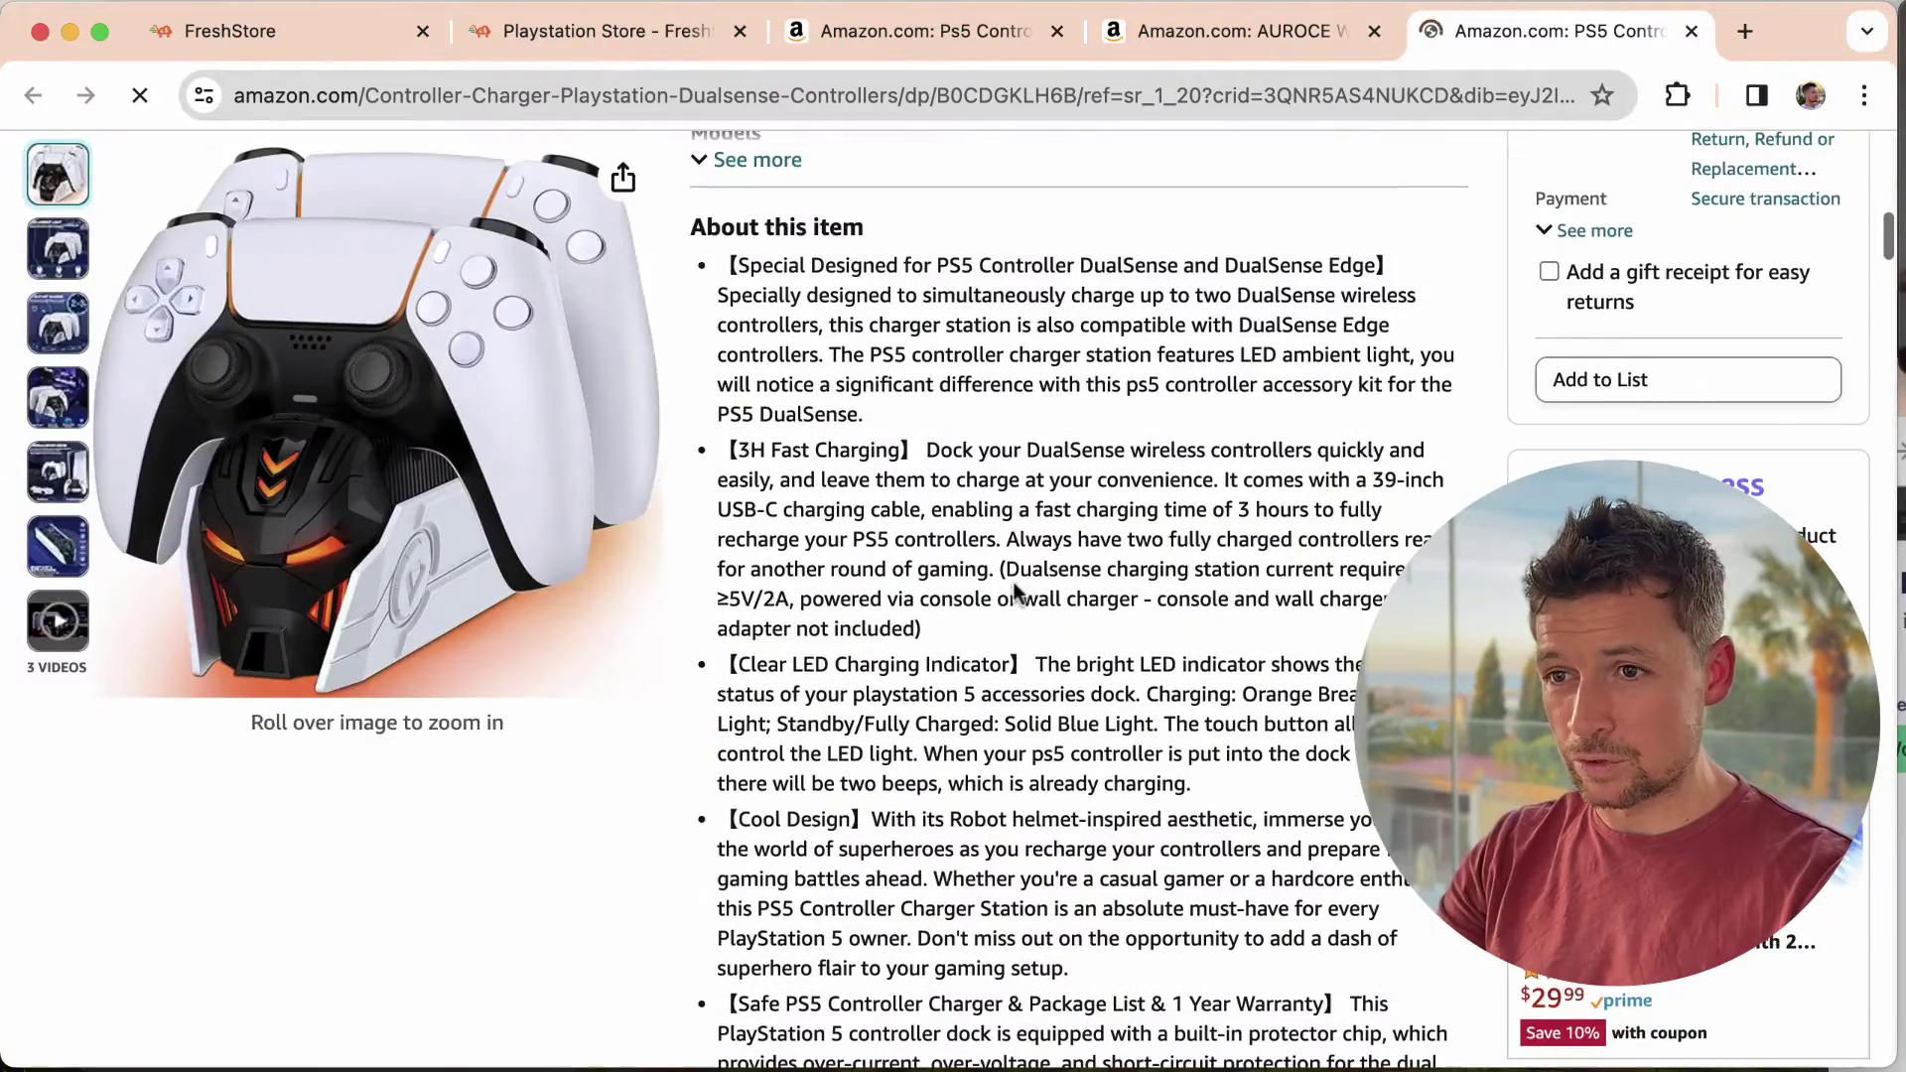
scroll(1014, 588, down, 12)
scroll(1012, 592, down, 15)
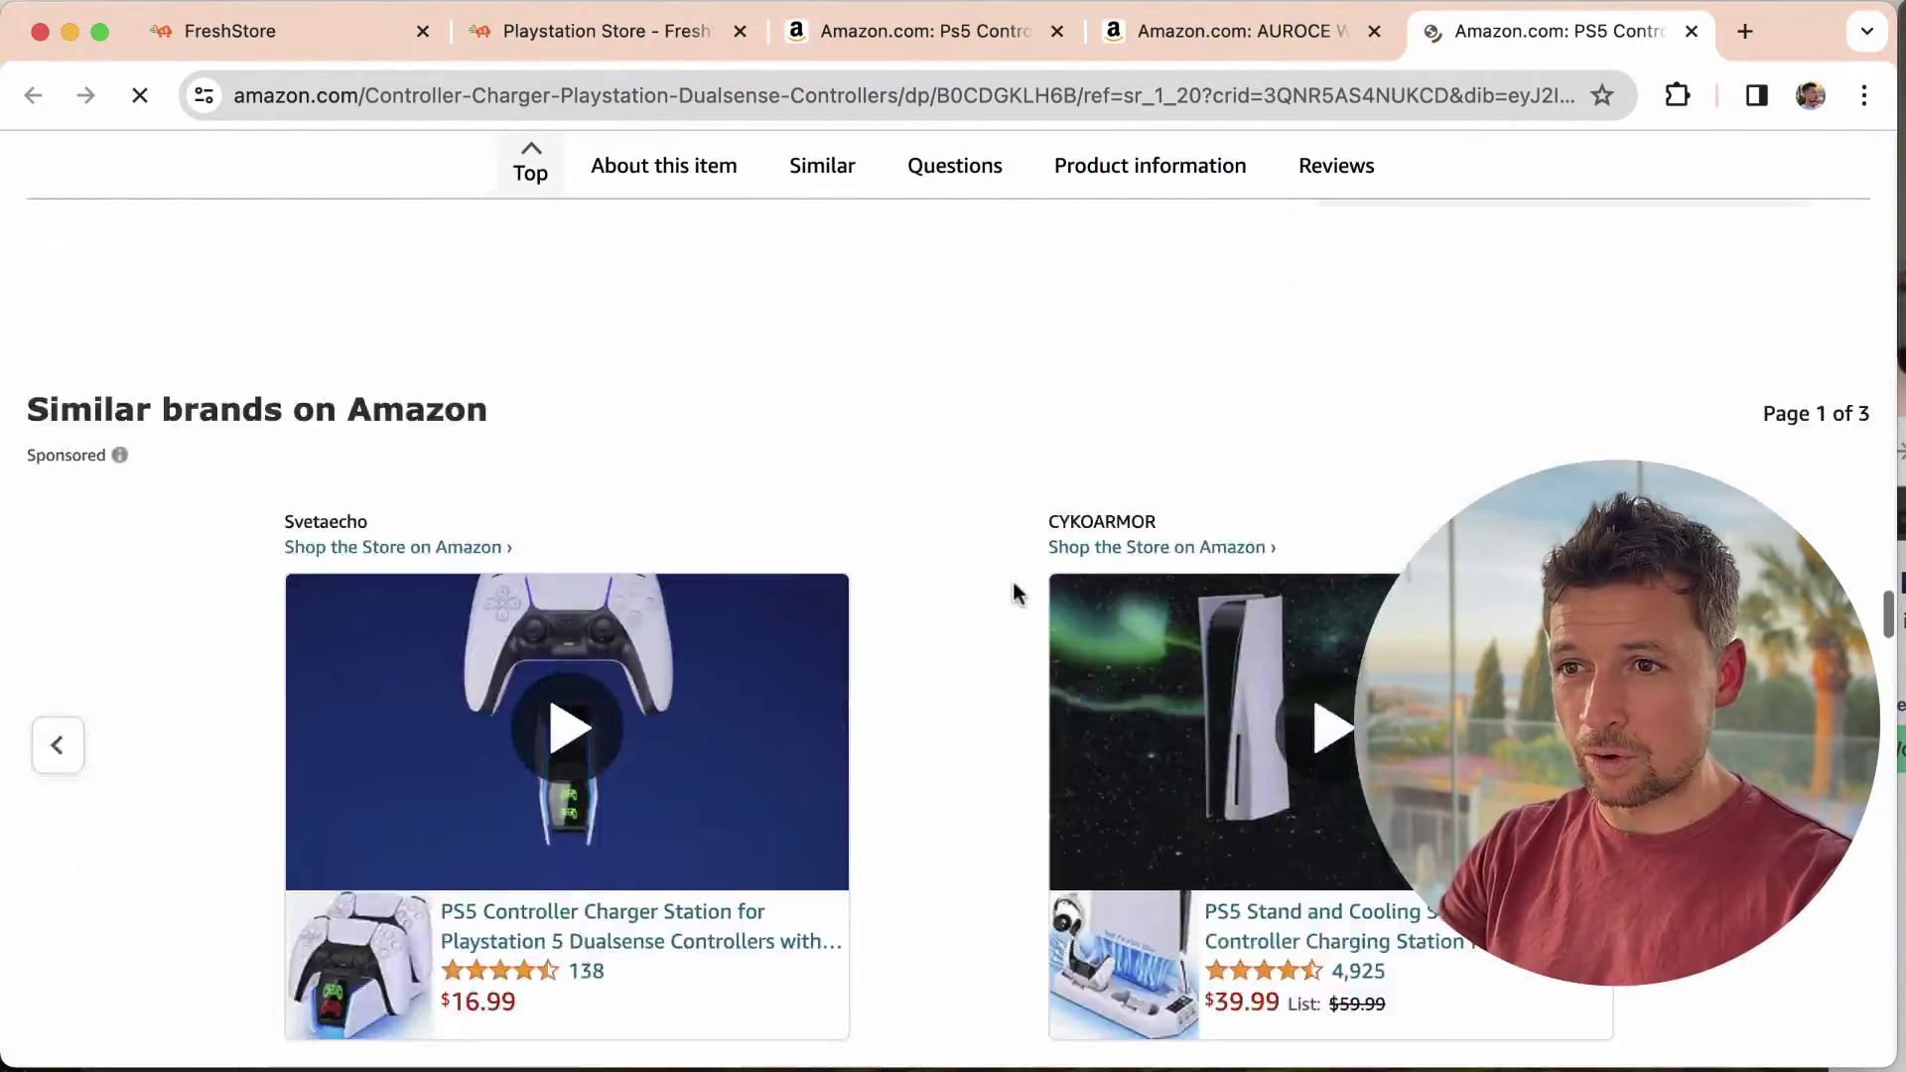
scroll(1012, 591, down, 15)
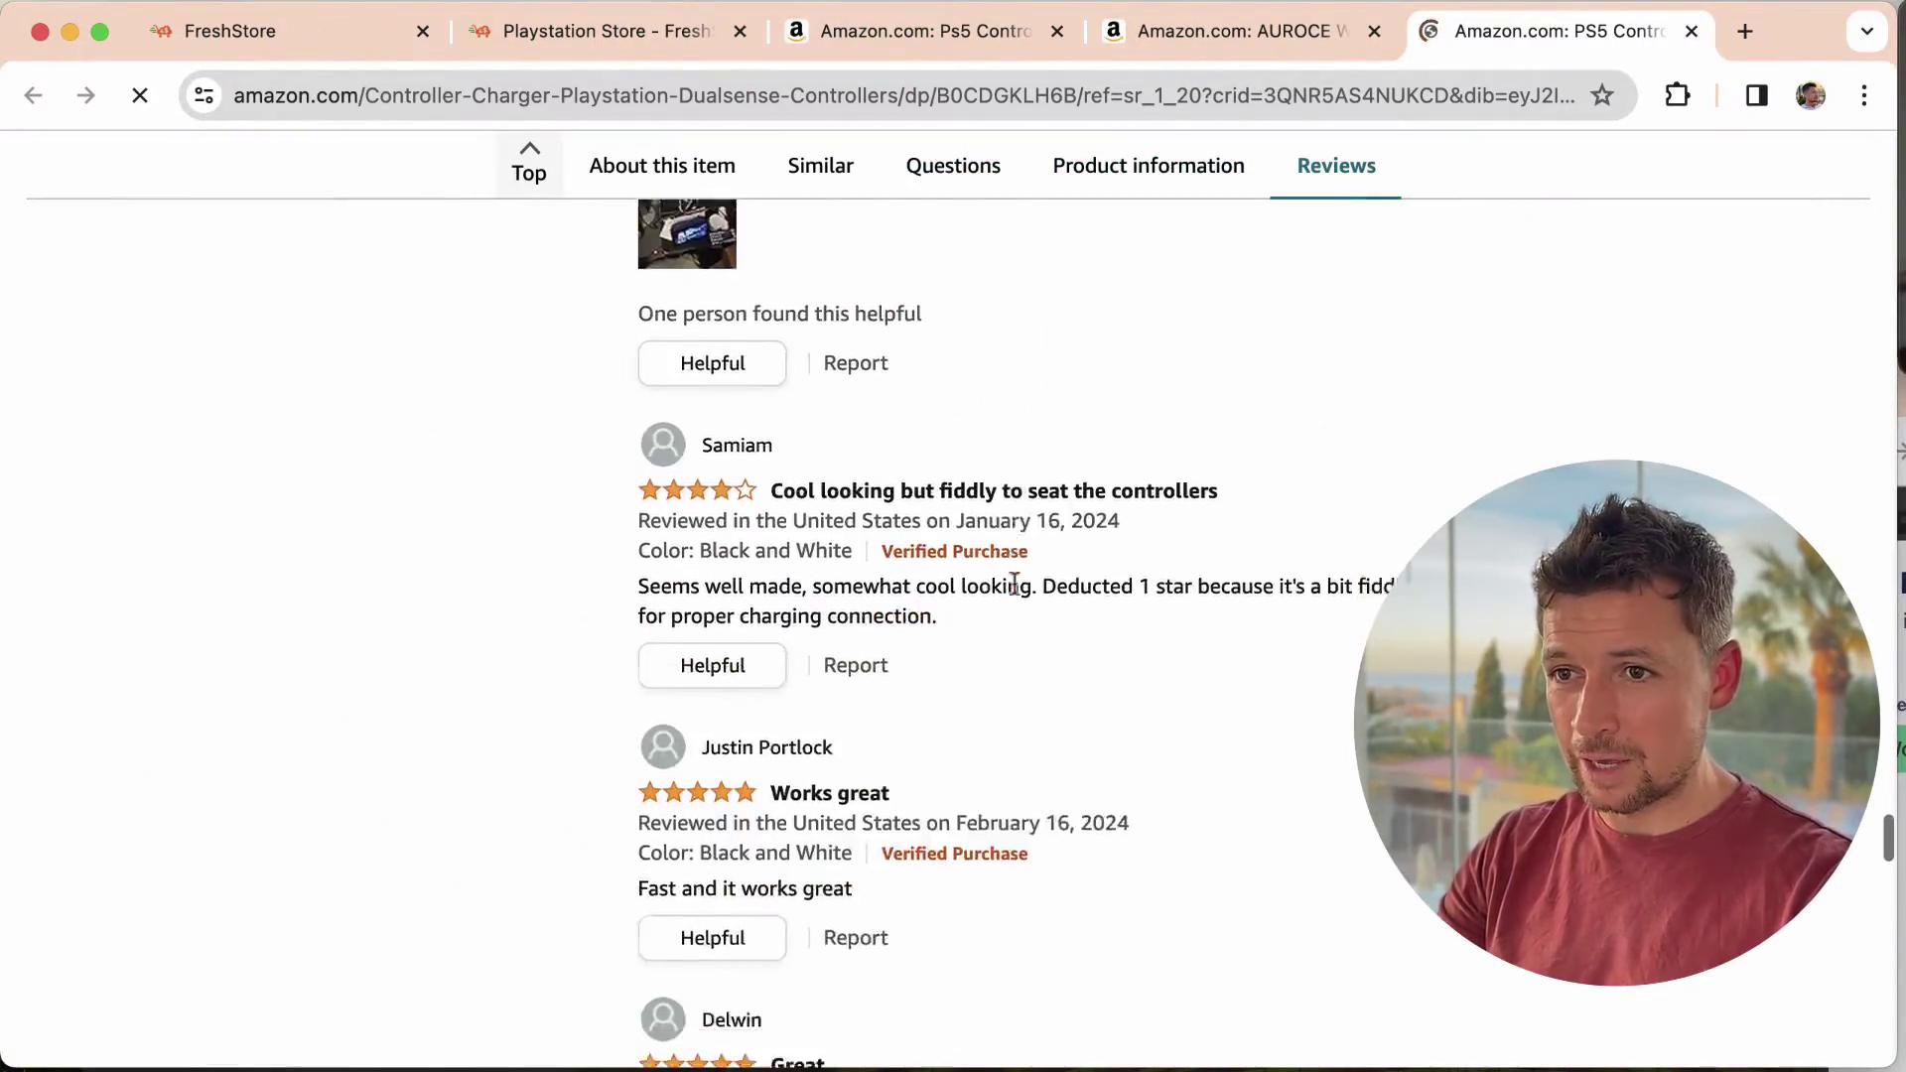
scroll(1013, 583, down, 6)
scroll(1109, 765, down, 5)
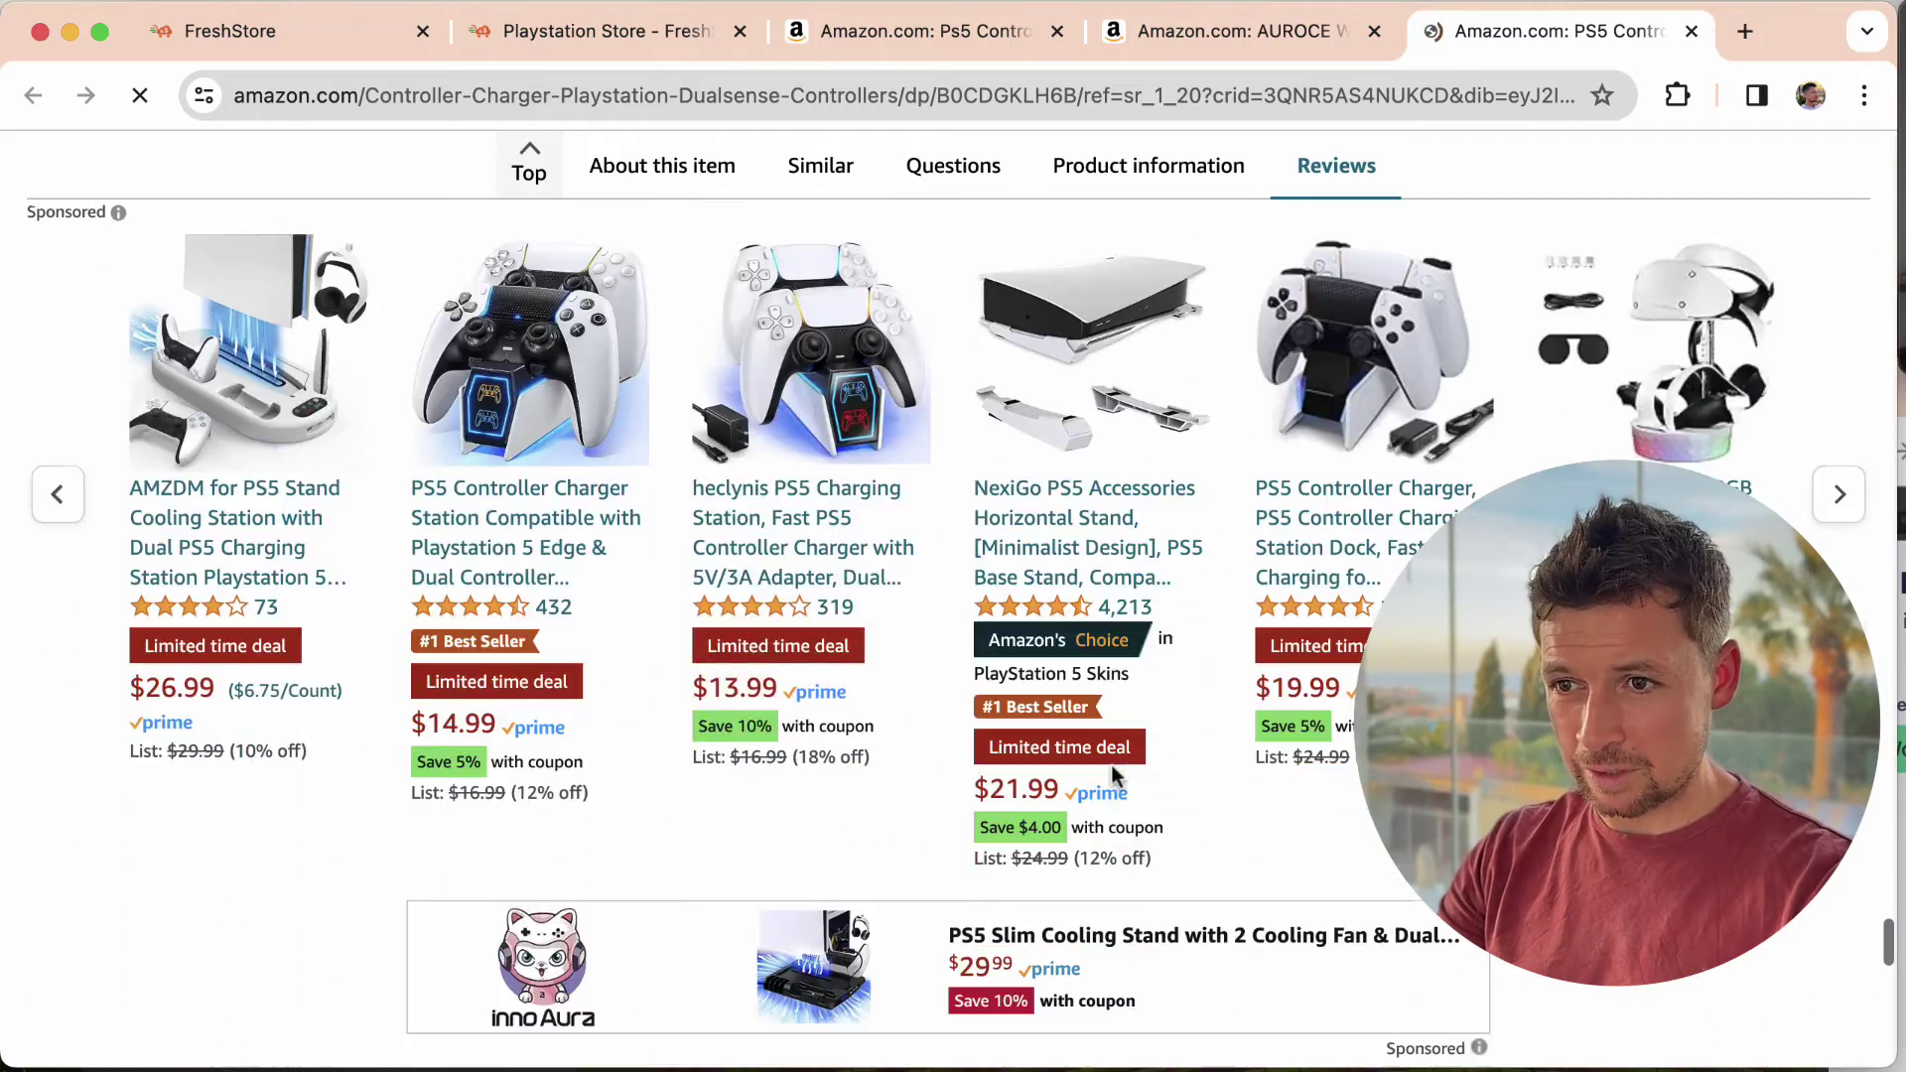
scroll(1098, 566, up, 15)
scroll(1165, 515, up, 20)
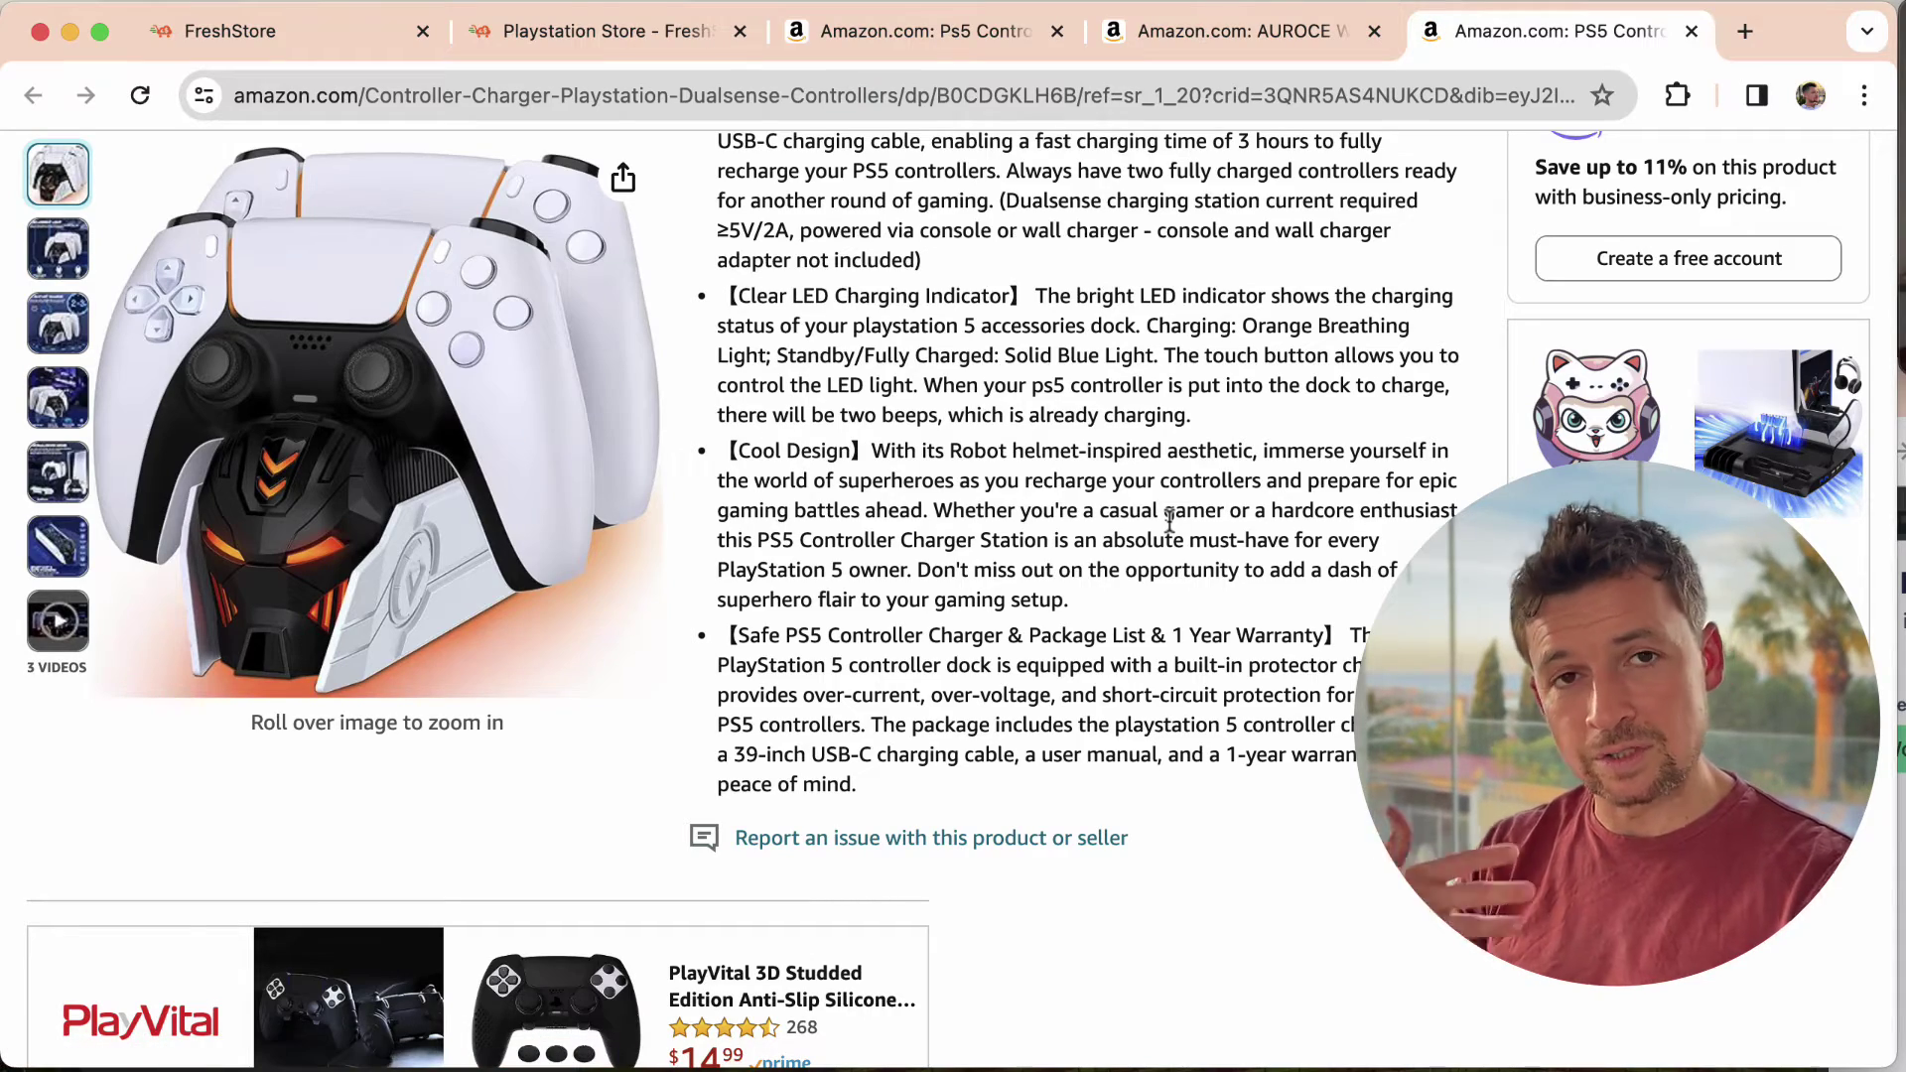
scroll(1170, 518, up, 15)
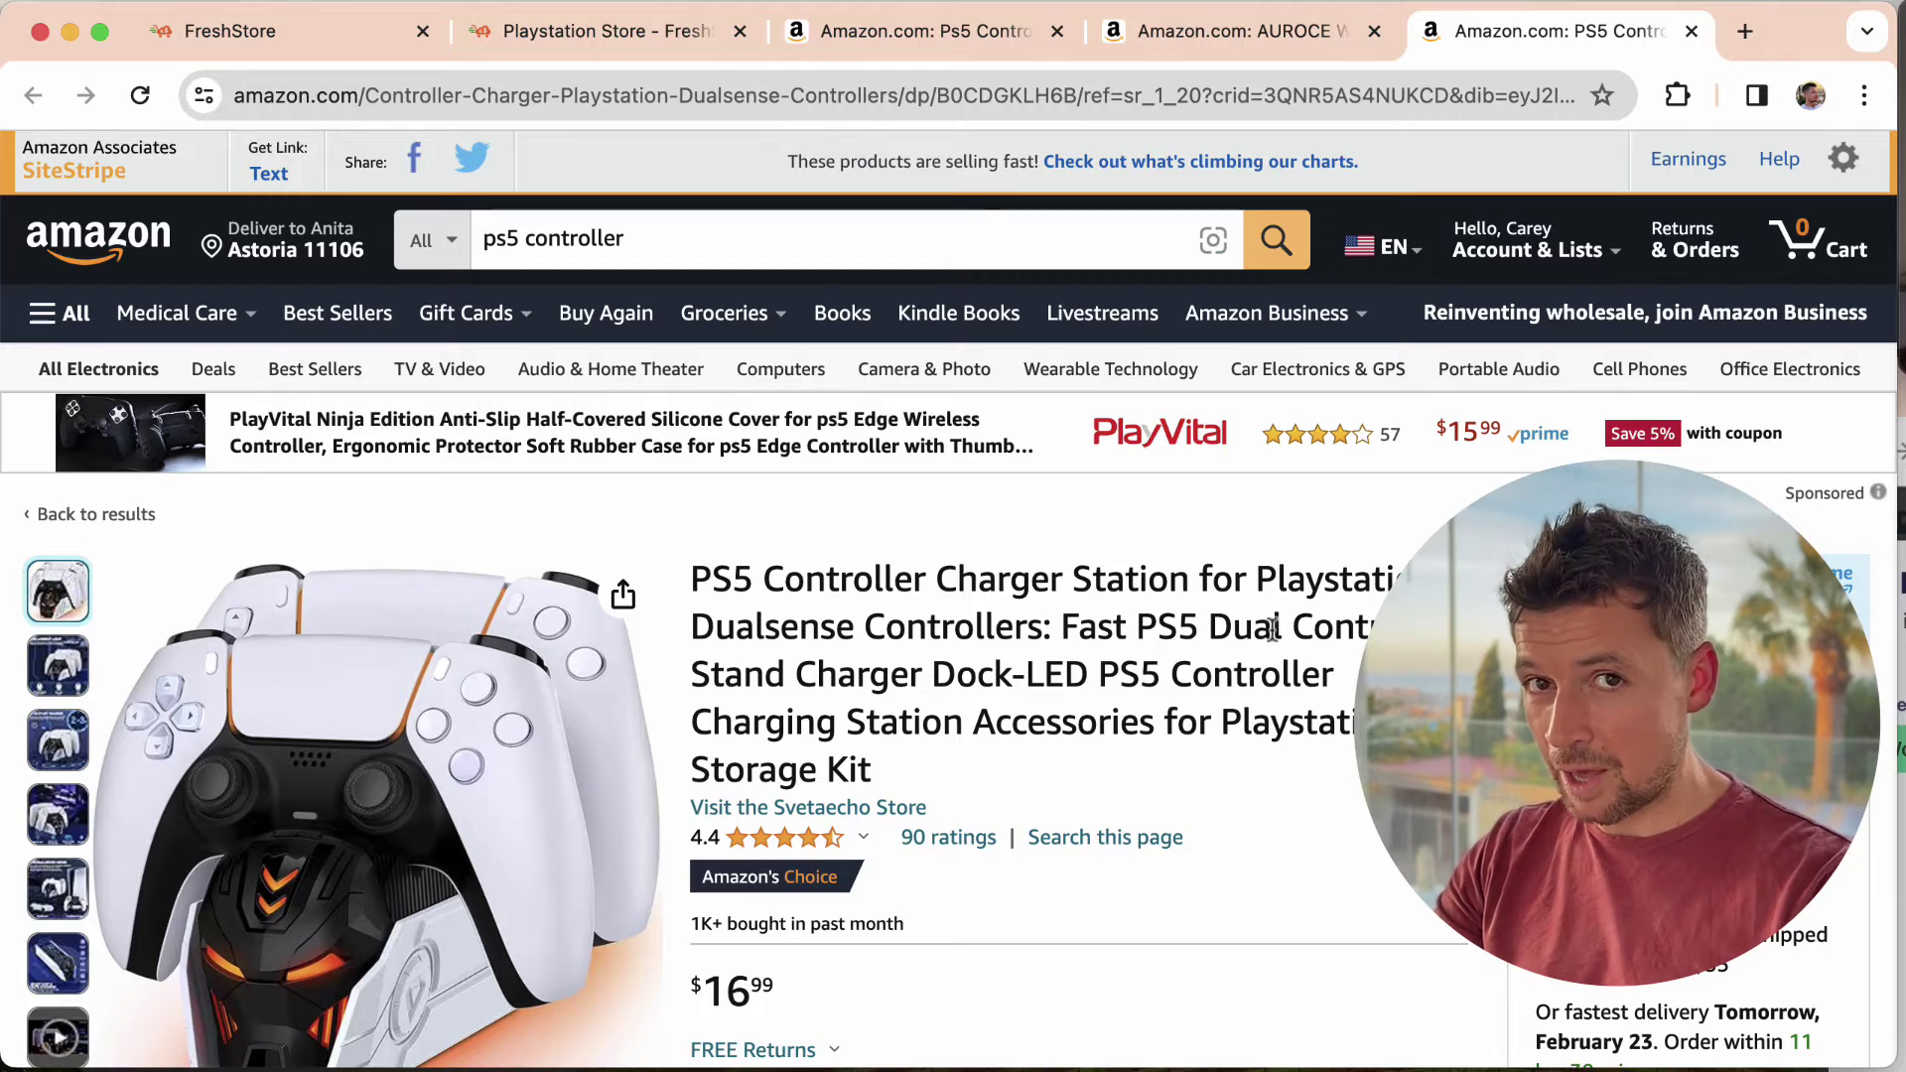
key(ctrl+shift+Tab)
scroll(1165, 646, down, 1)
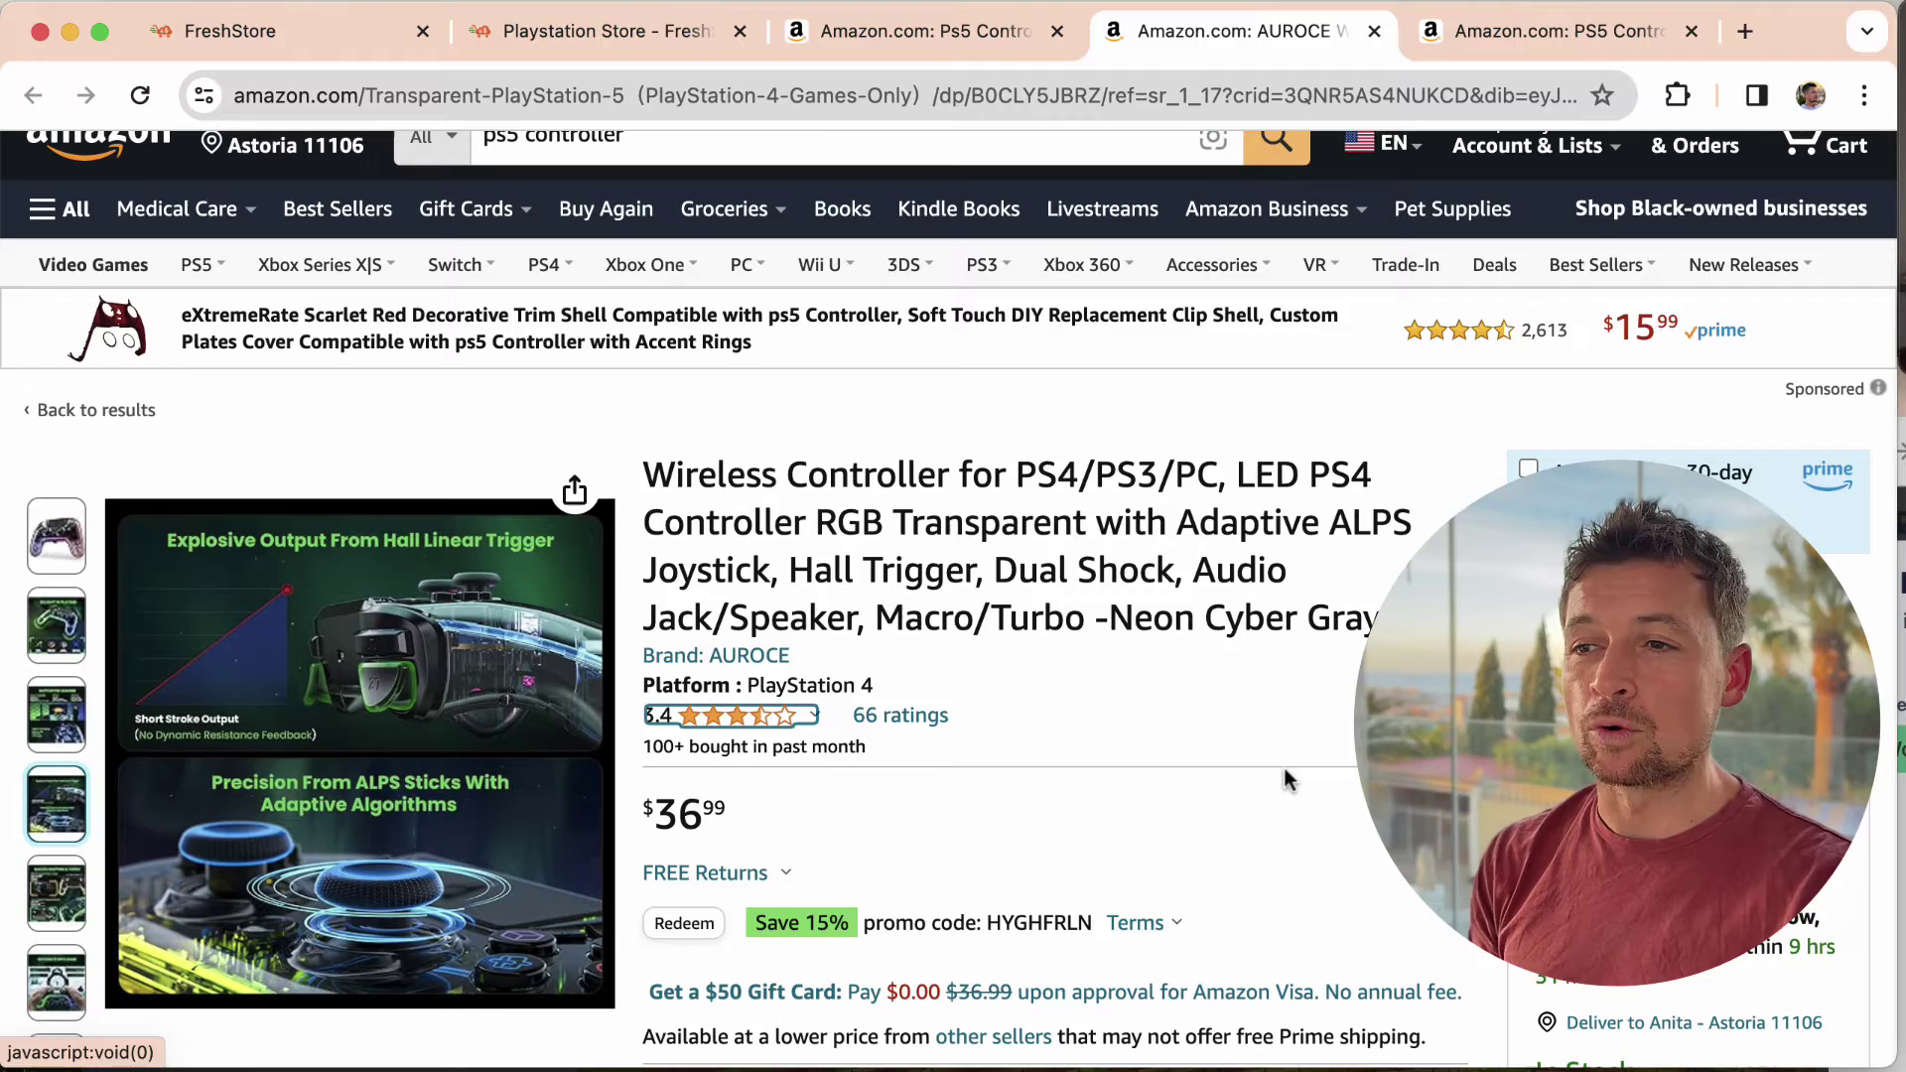
key(ctrl+shift+Tab)
scroll(1179, 663, down, 15)
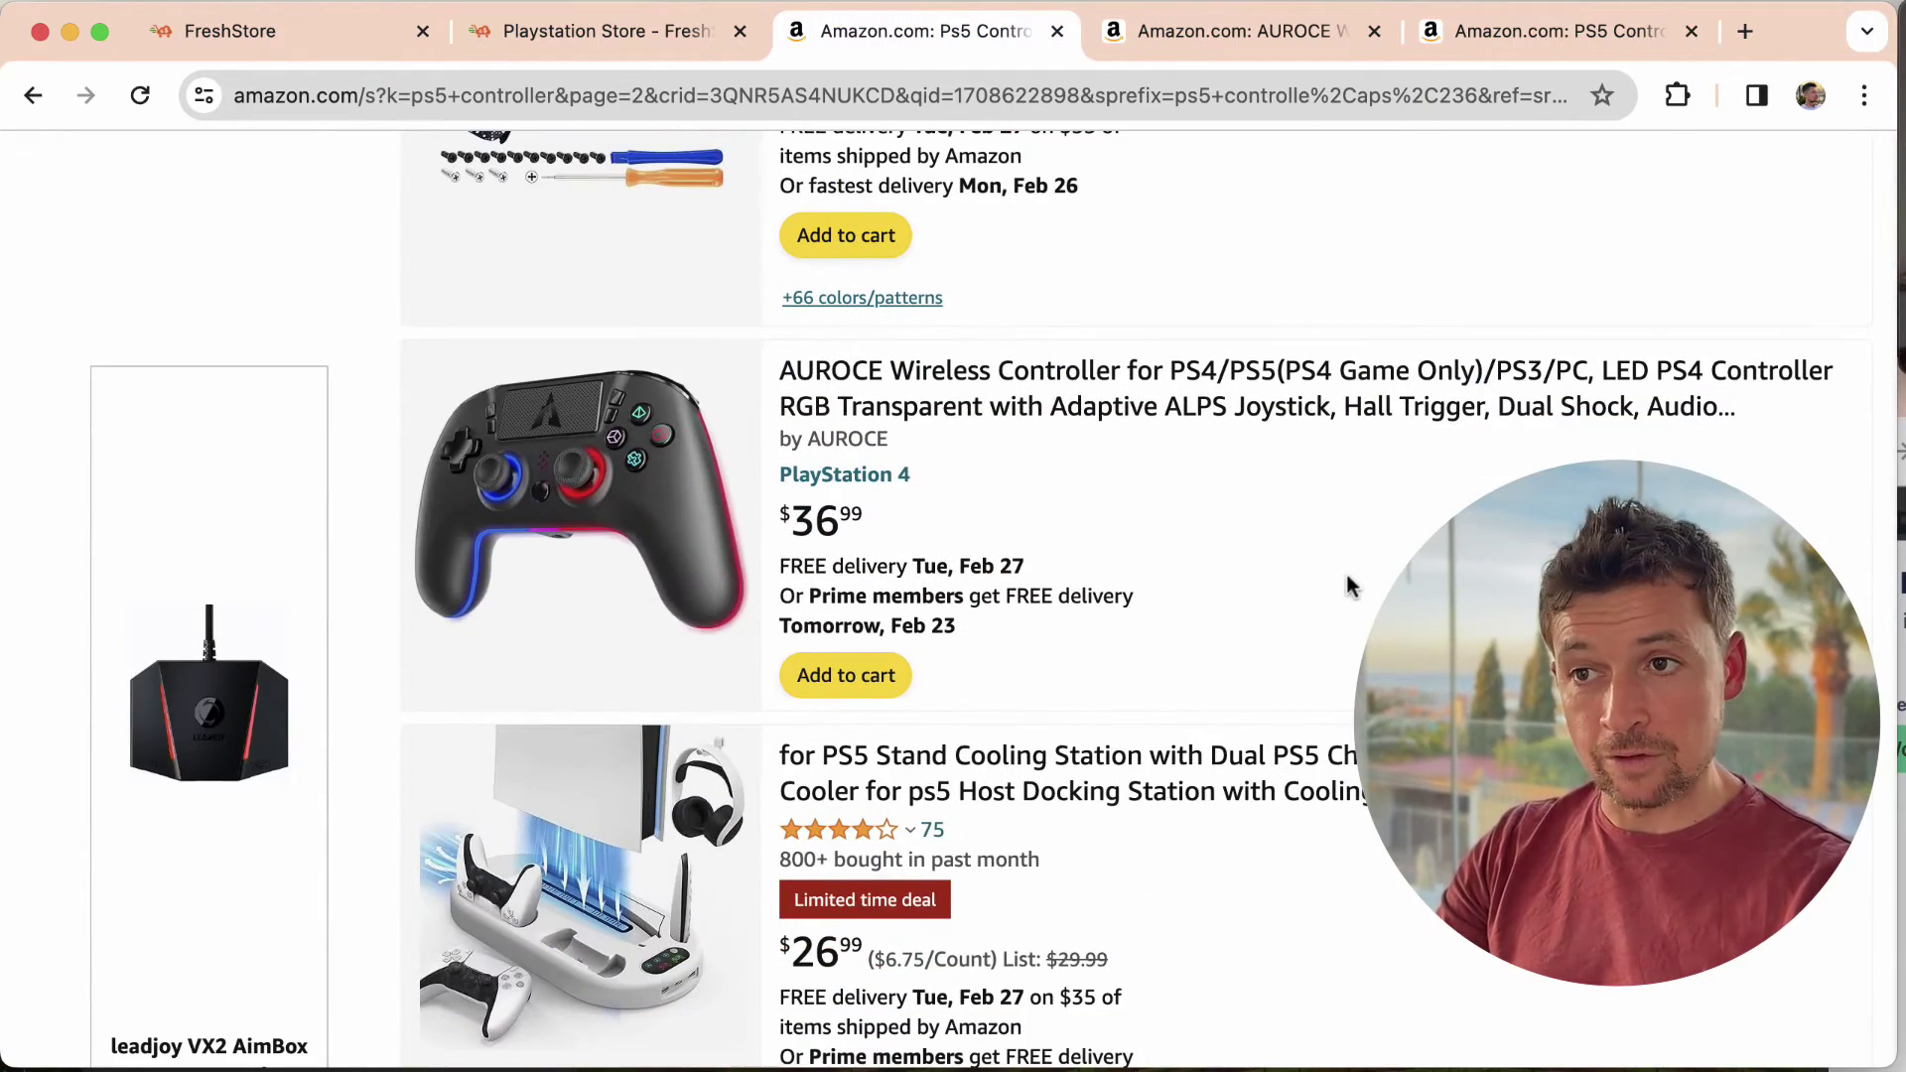
key(ctrl+Tab)
key(ctrl+Tab)
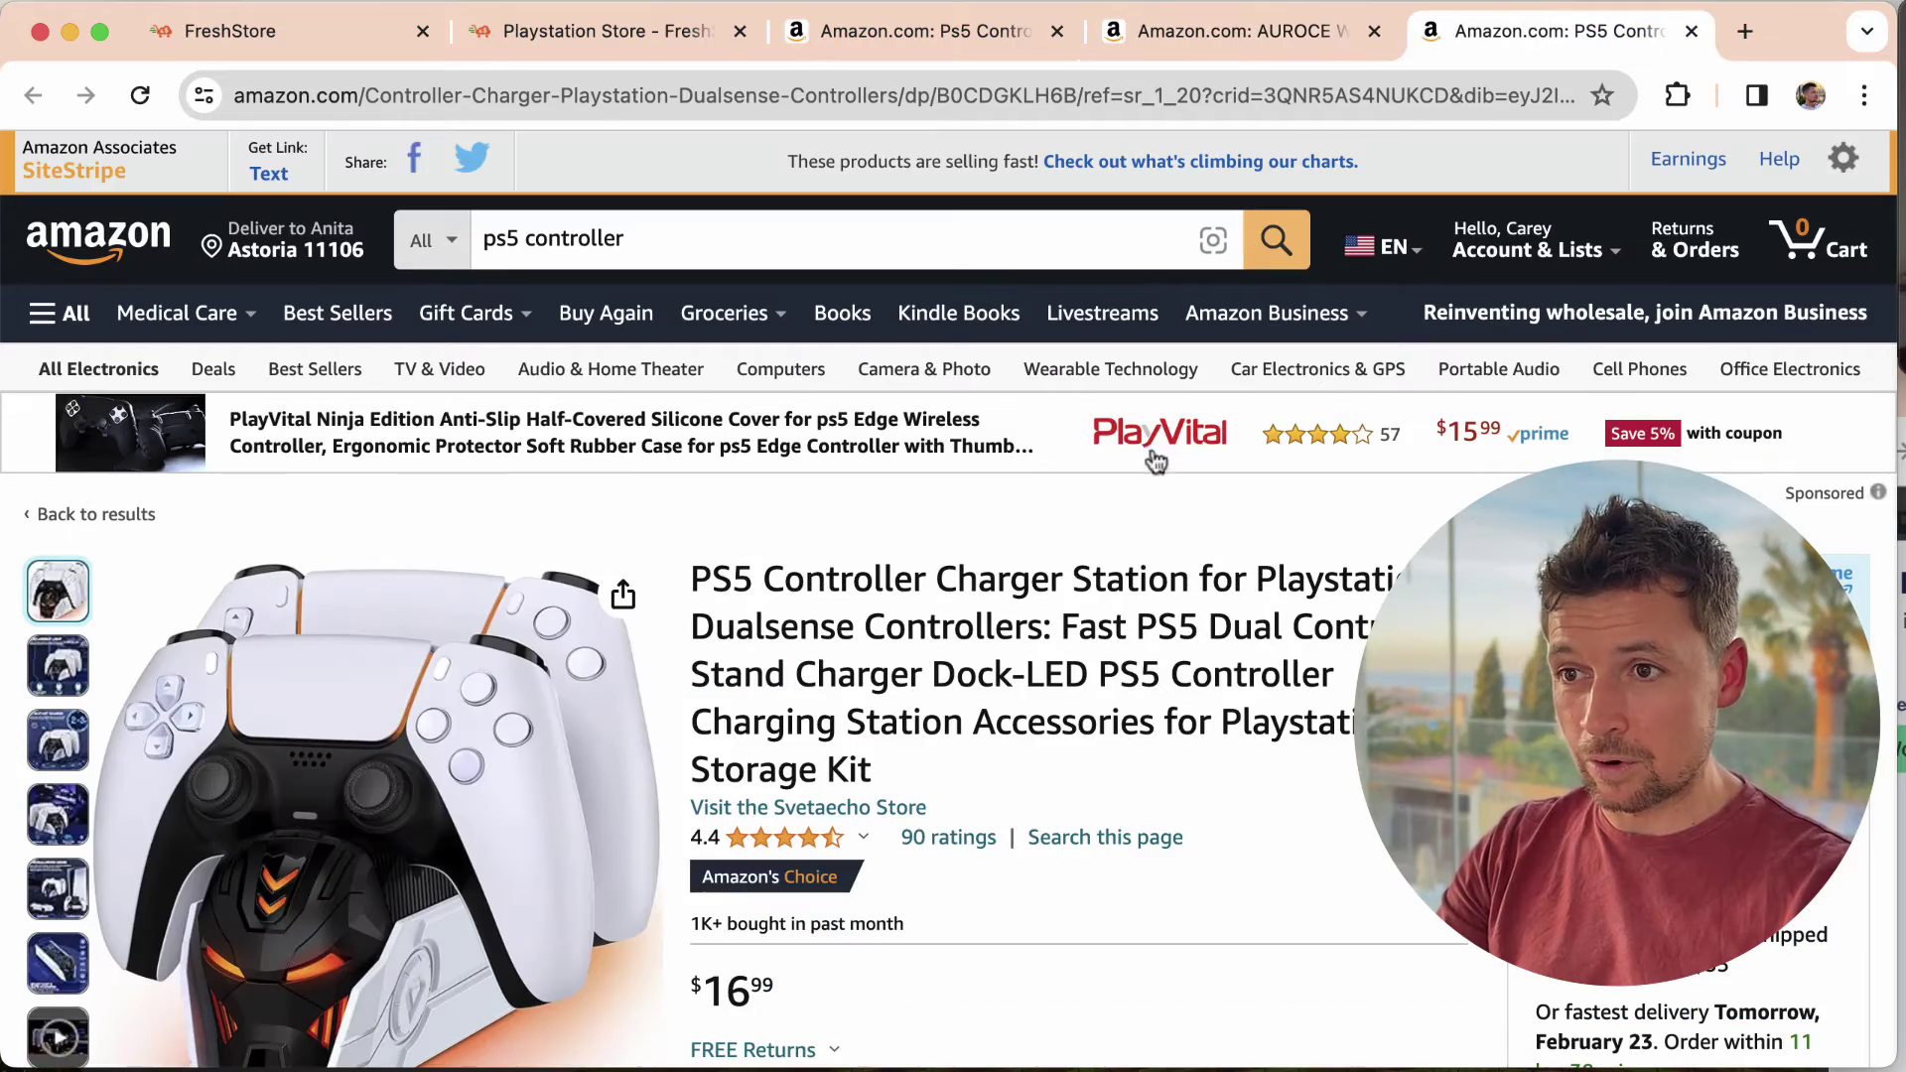
Open the Official Luna Wireless Controller from the results in a new tab
key(ctrl+shift+Tab)
key(ctrl+shift+Tab)
scroll(1013, 633, down, 20)
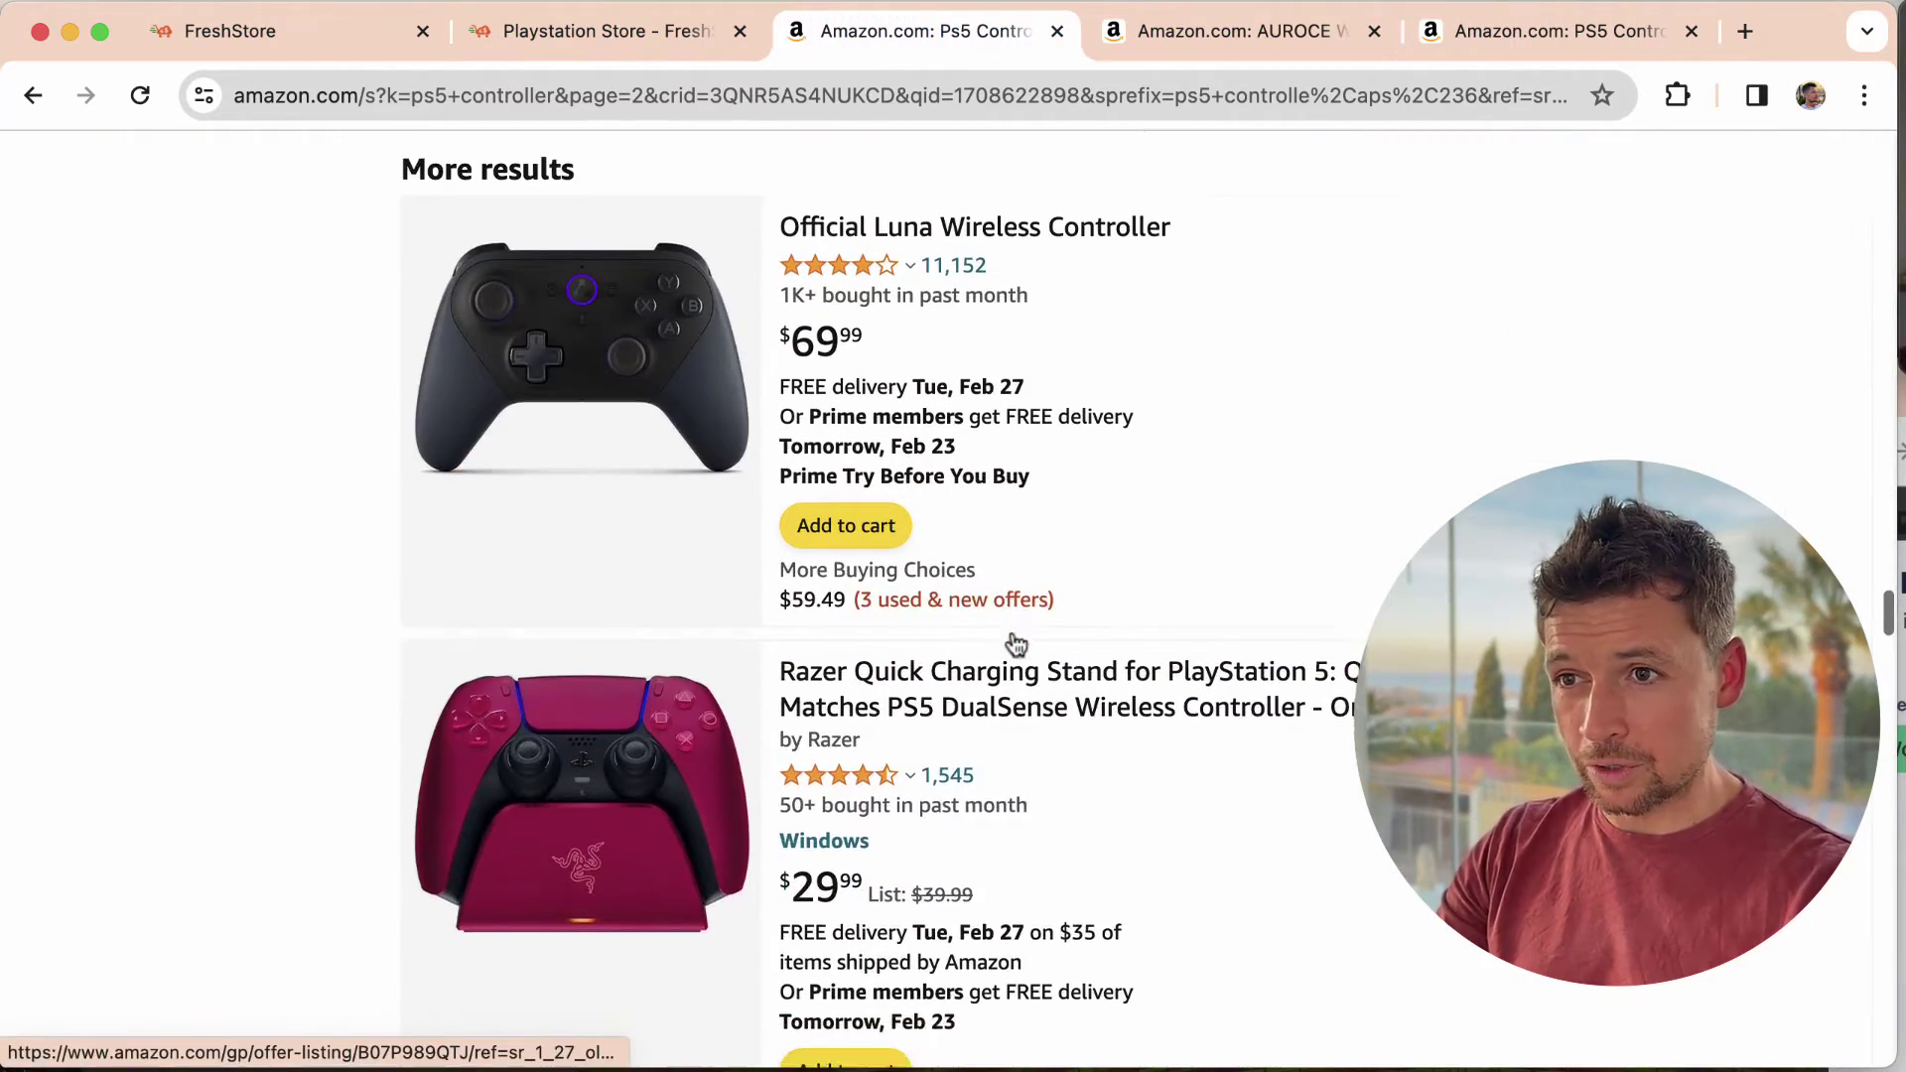
scroll(1013, 642, up, 3)
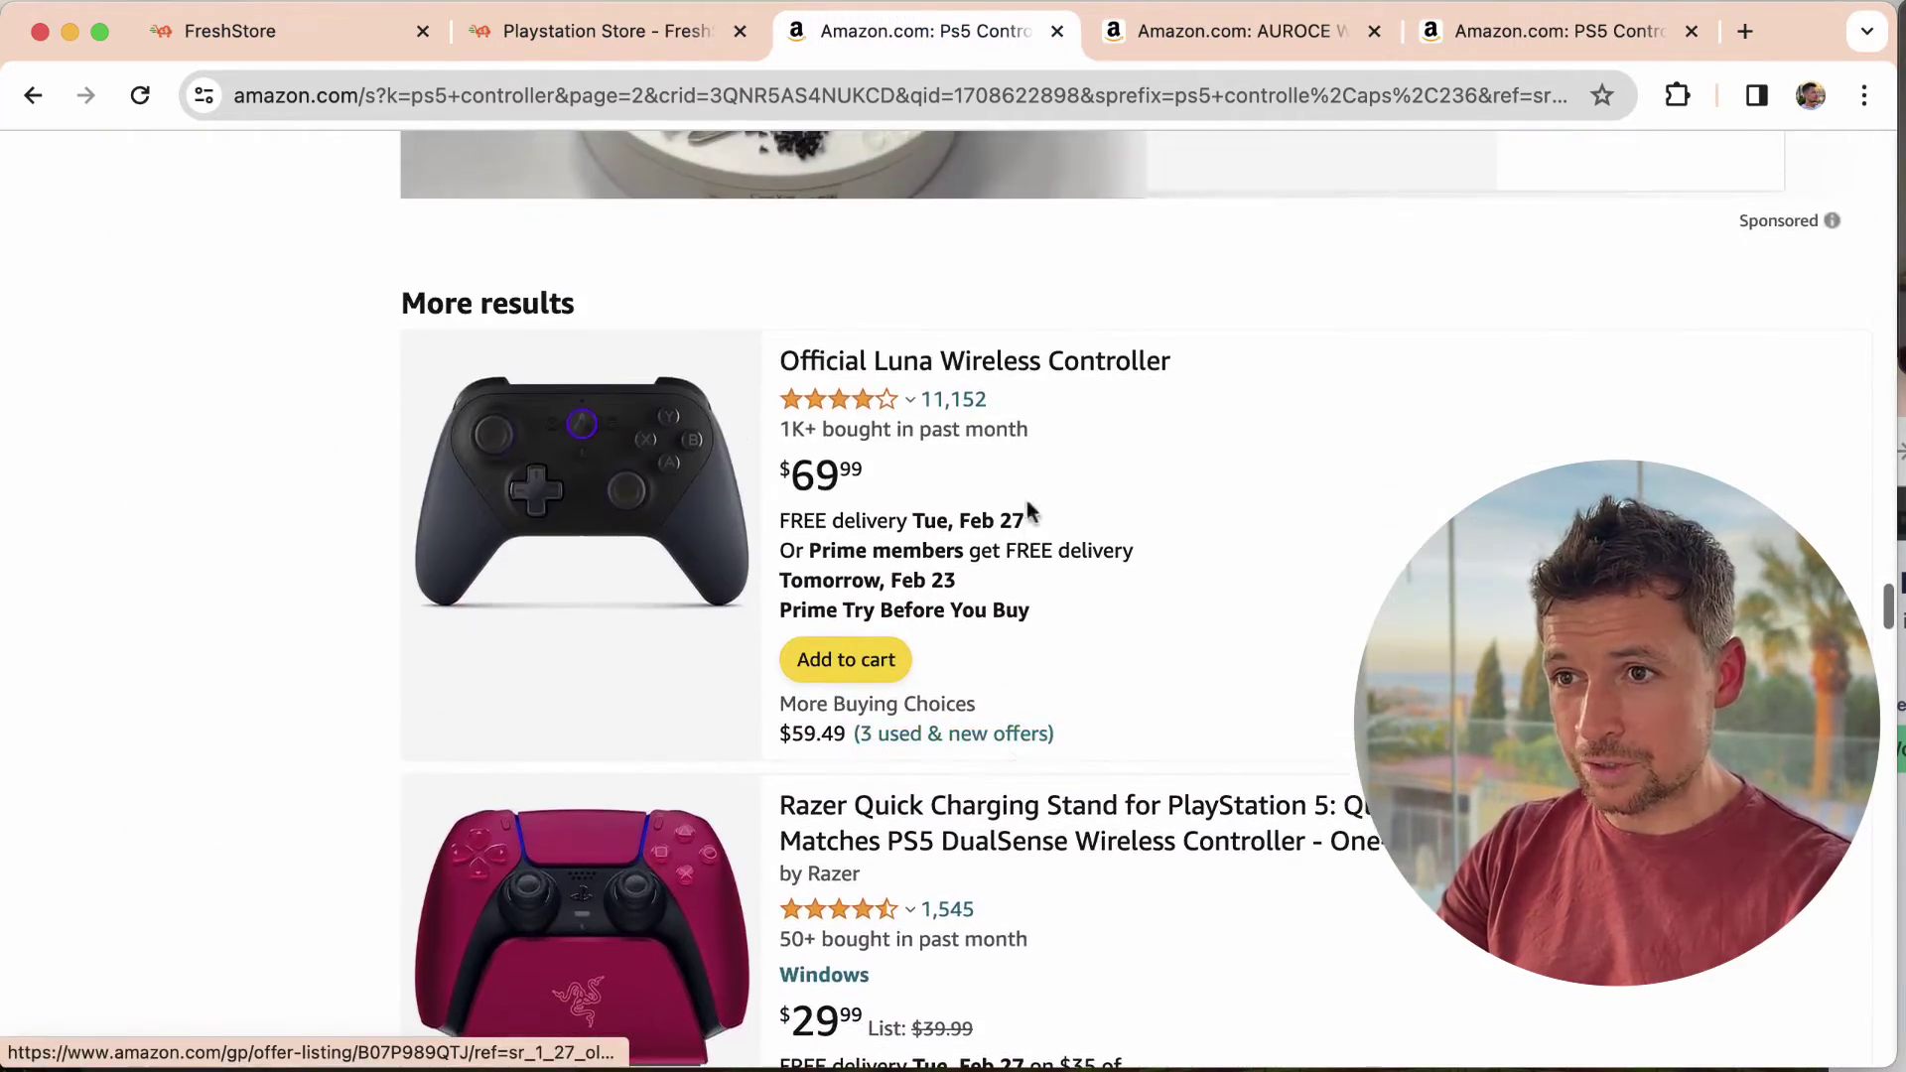
super+click(970, 372)
Open the Scary Party controller listing in another new tab
scroll(1124, 705, down, 15)
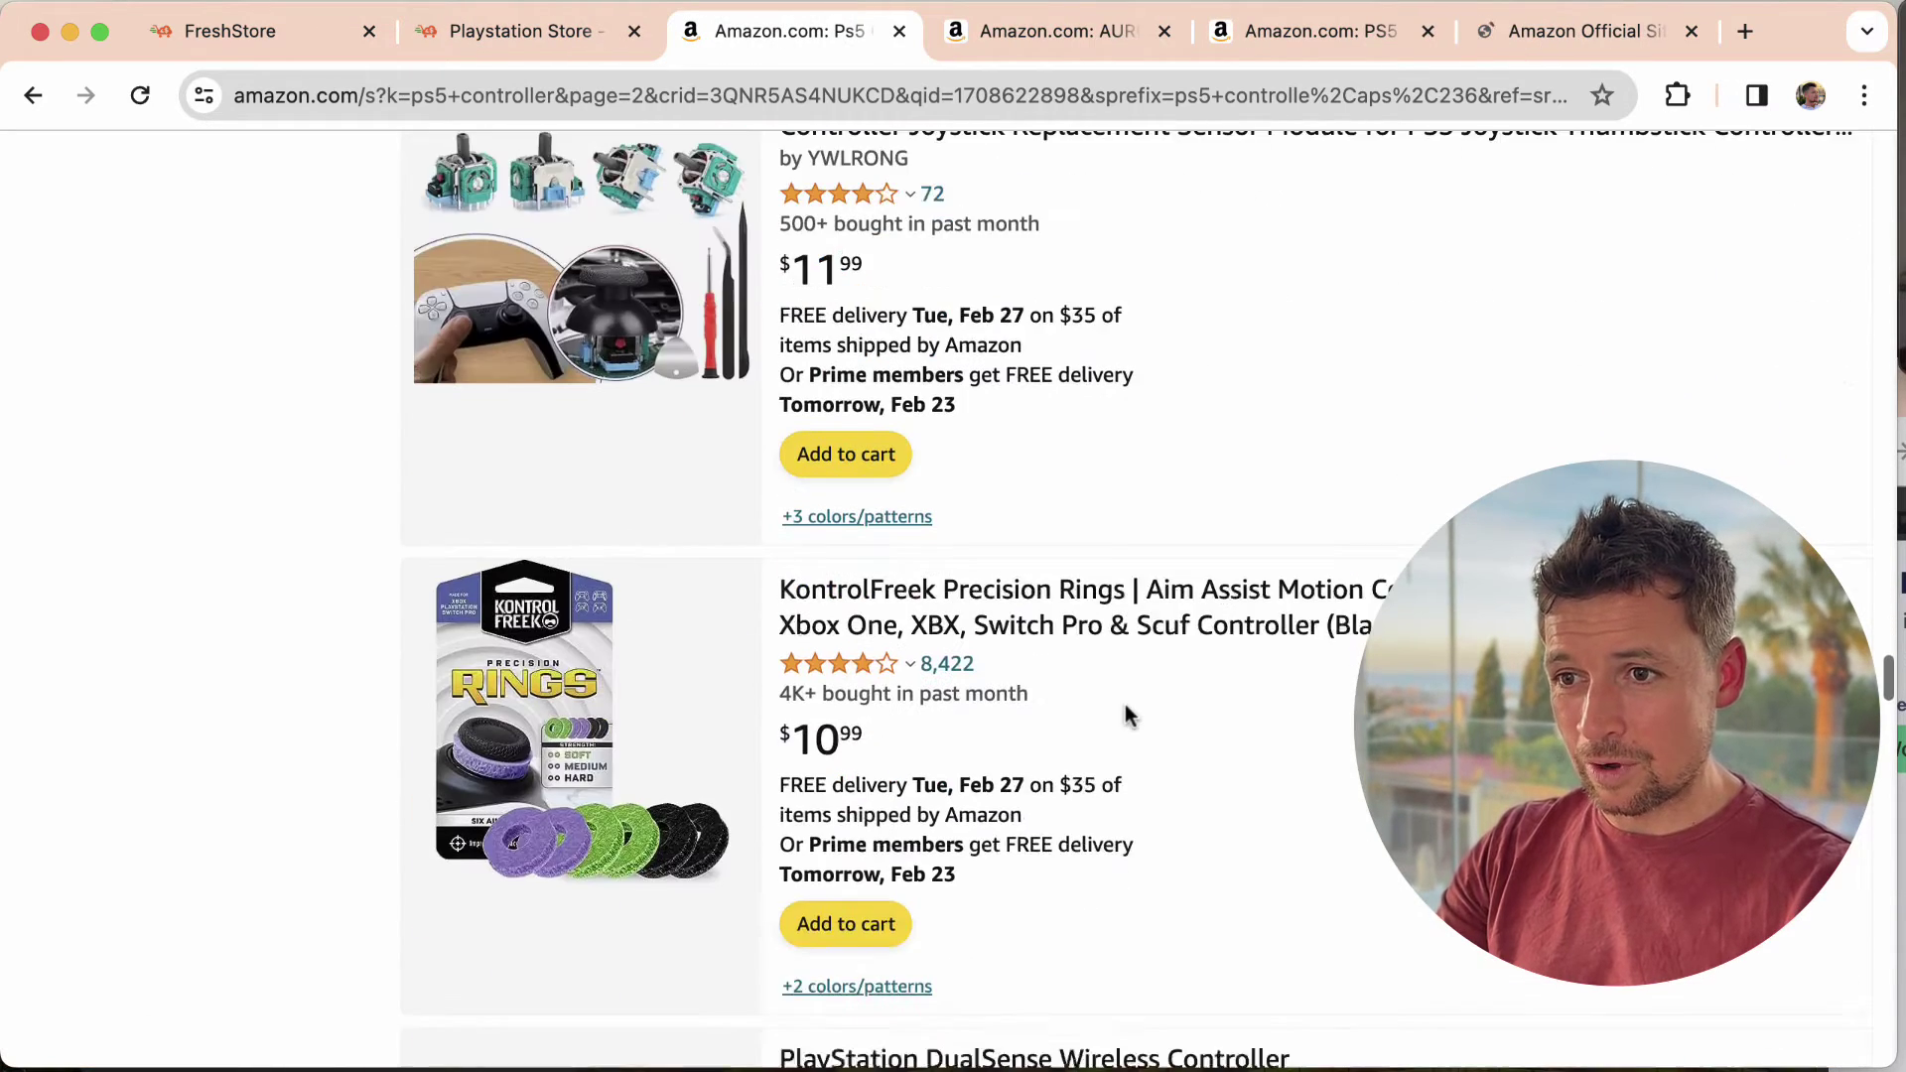
scroll(1126, 706, down, 10)
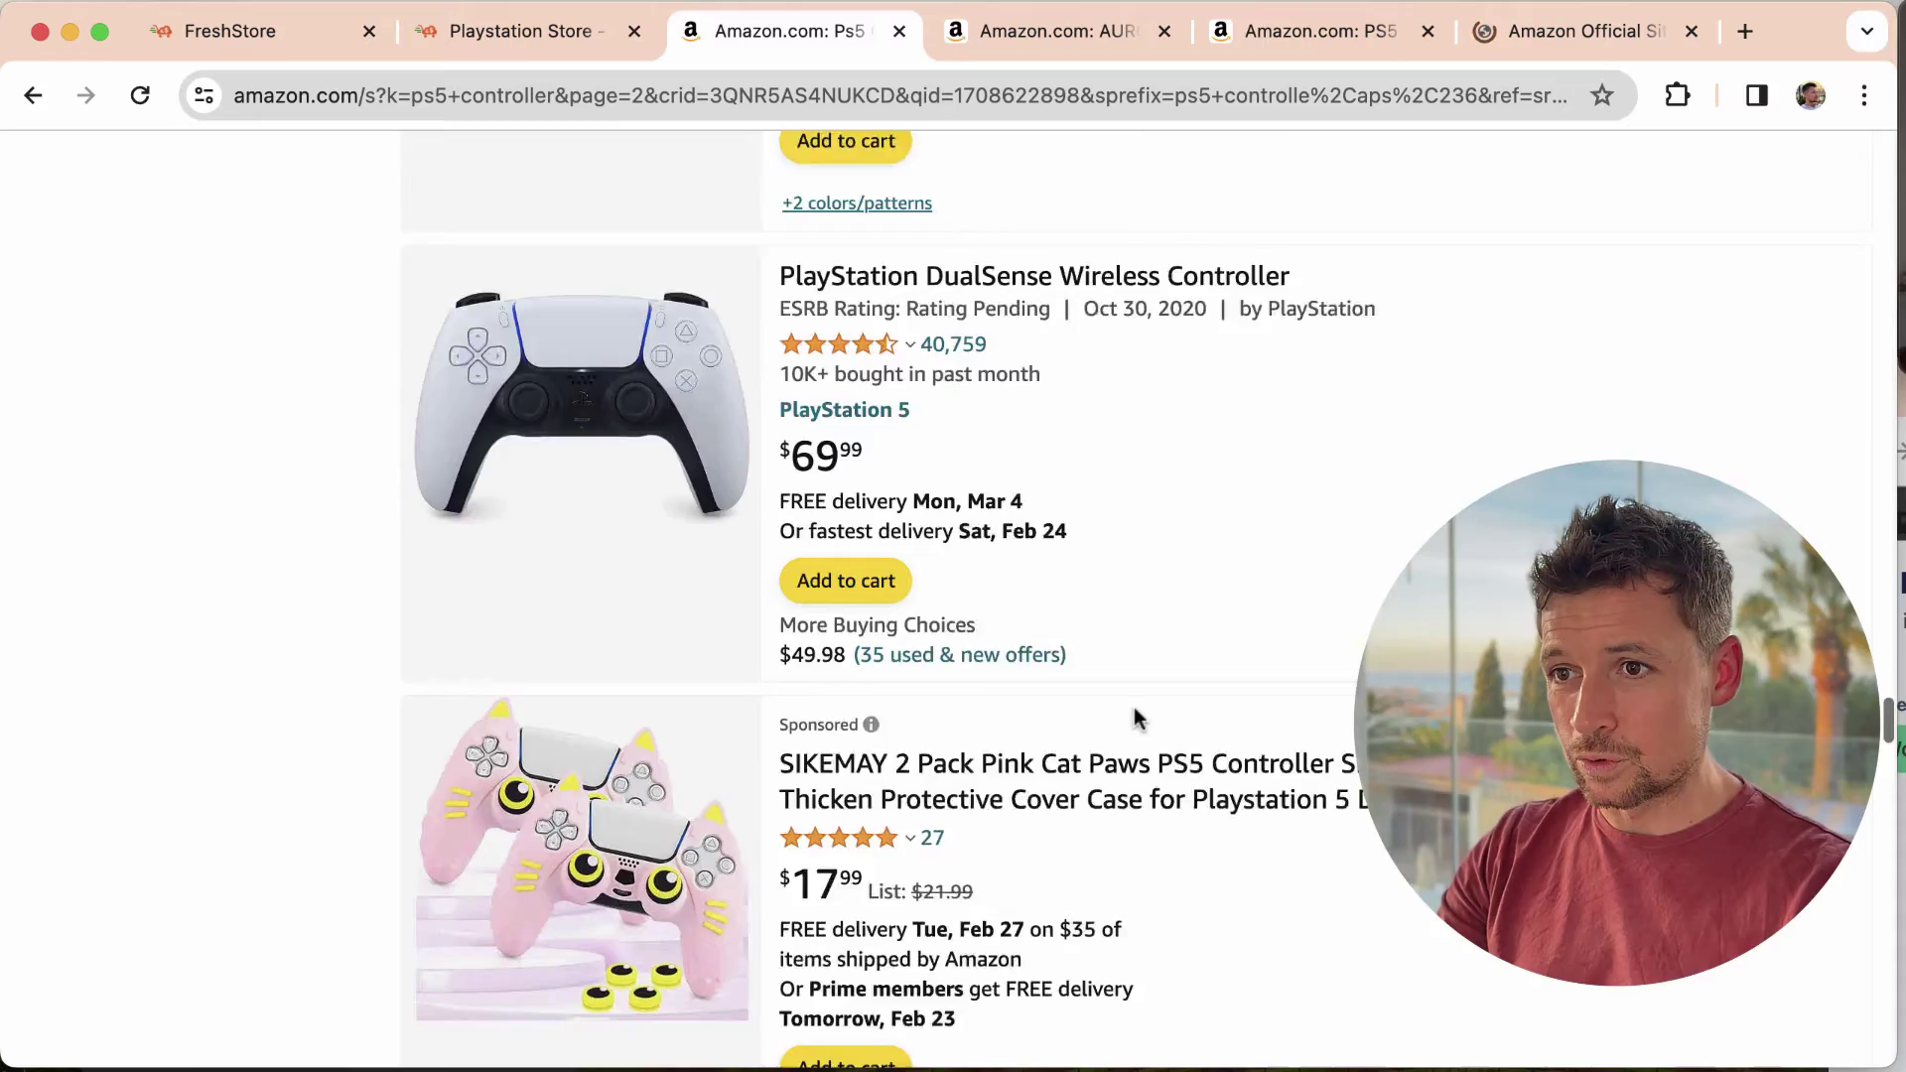
scroll(1134, 707, down, 20)
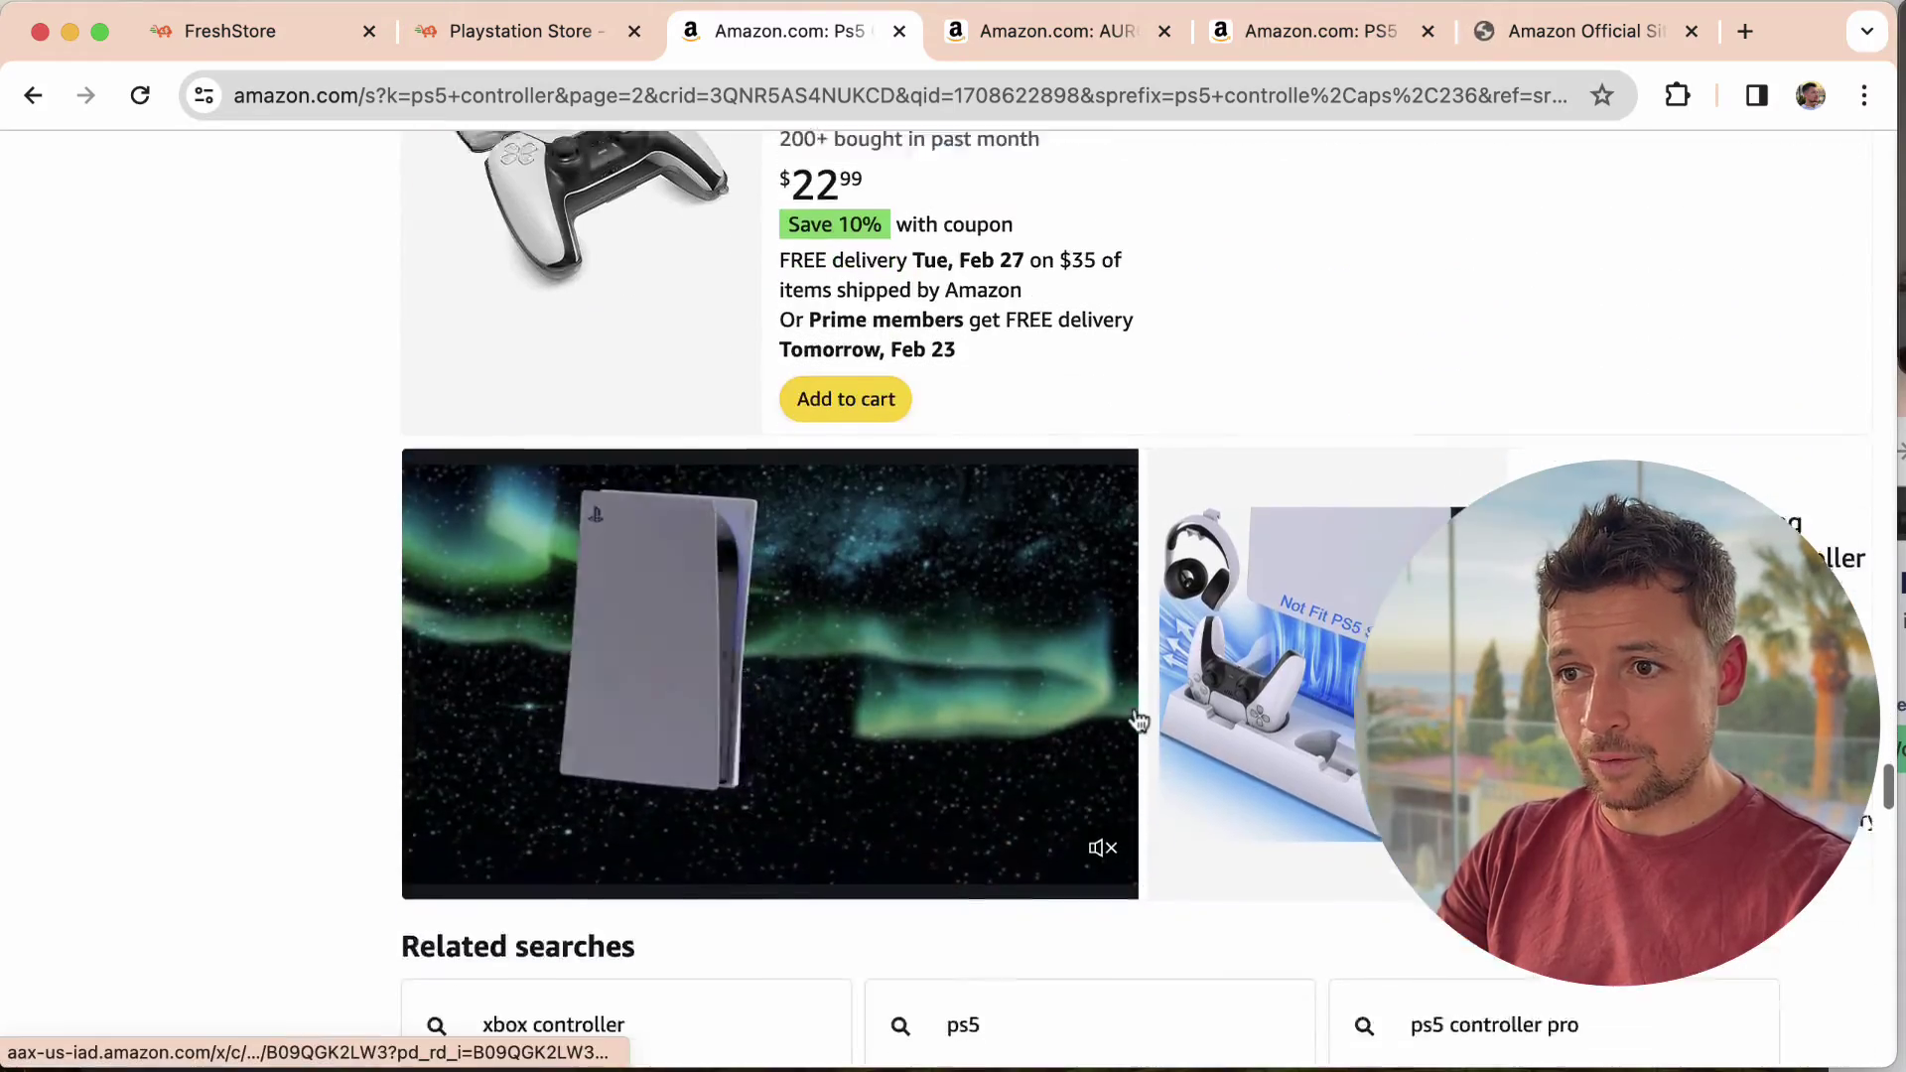
scroll(1134, 706, up, 20)
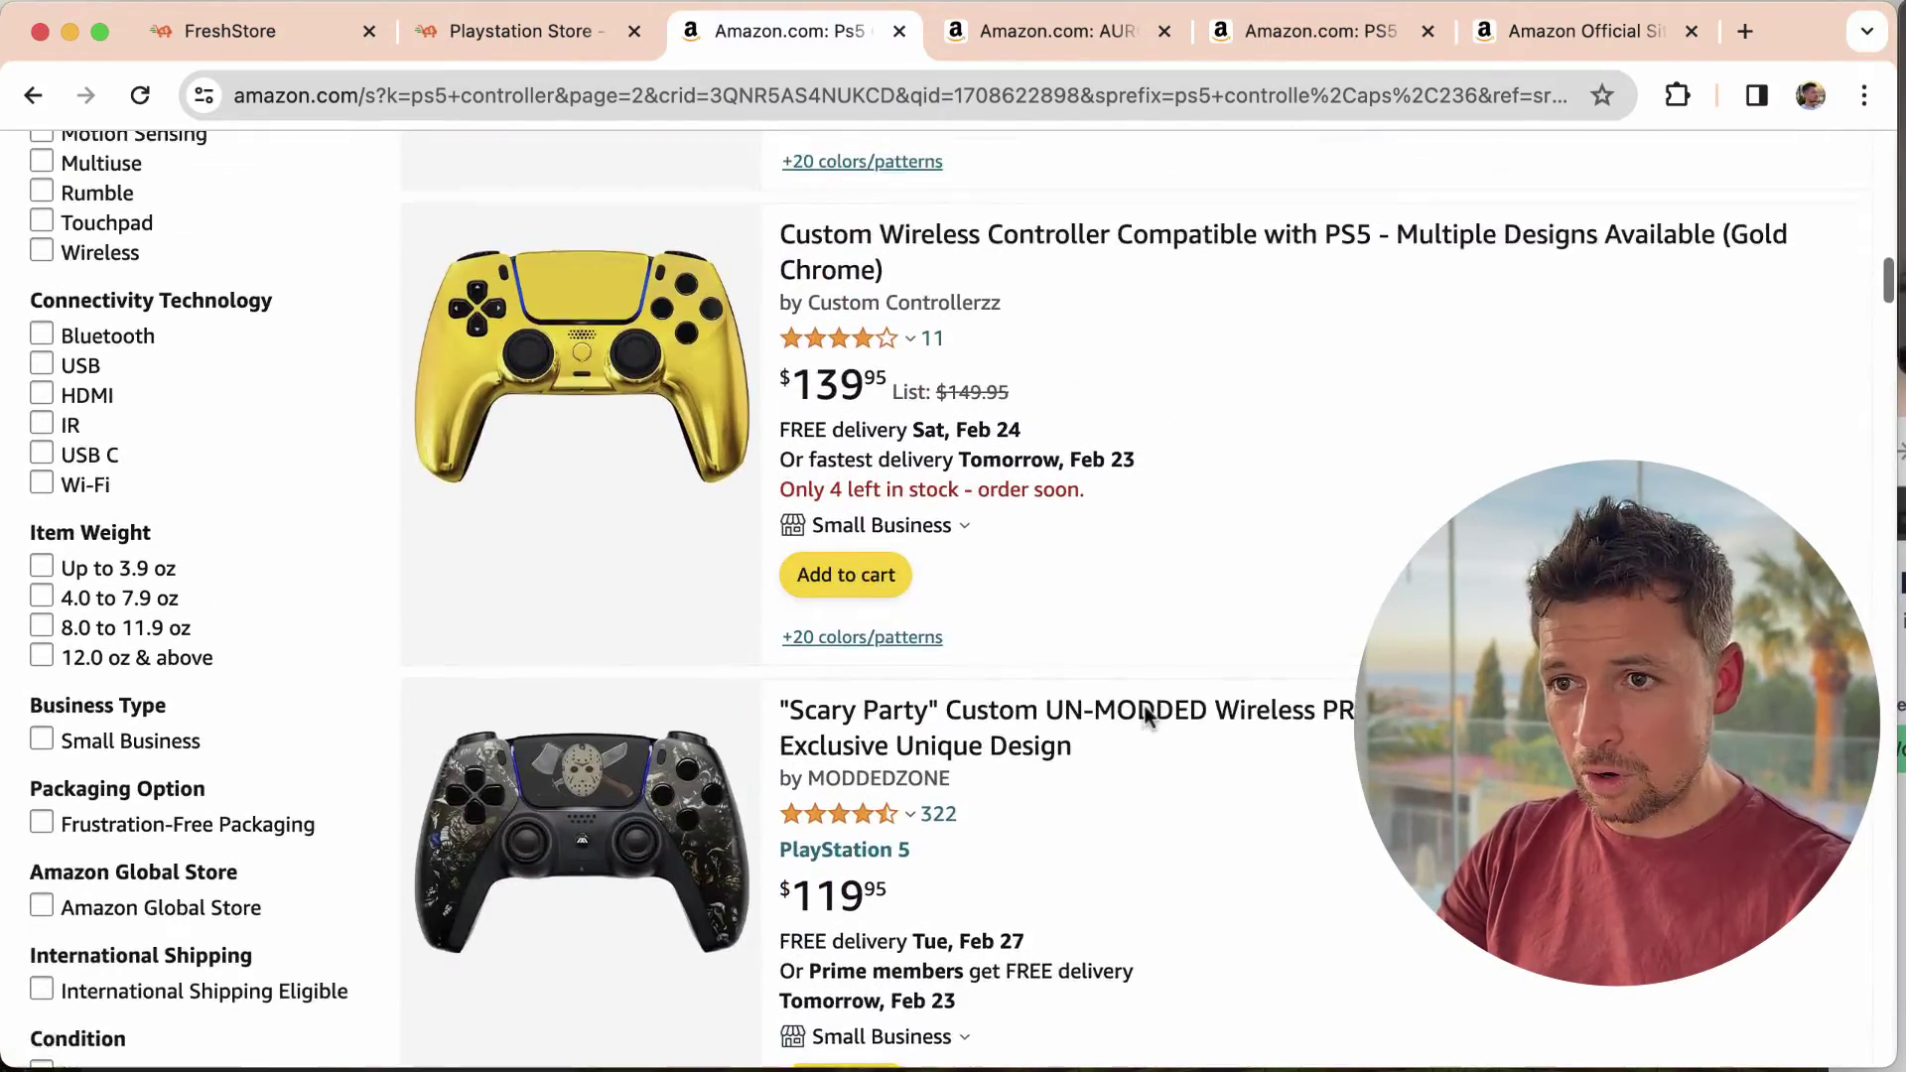
scroll(1146, 715, down, 1)
super+click(1157, 672)
Look over the rest of page 2 of the results, then move to the opened product tabs
scroll(1213, 468, up, 5)
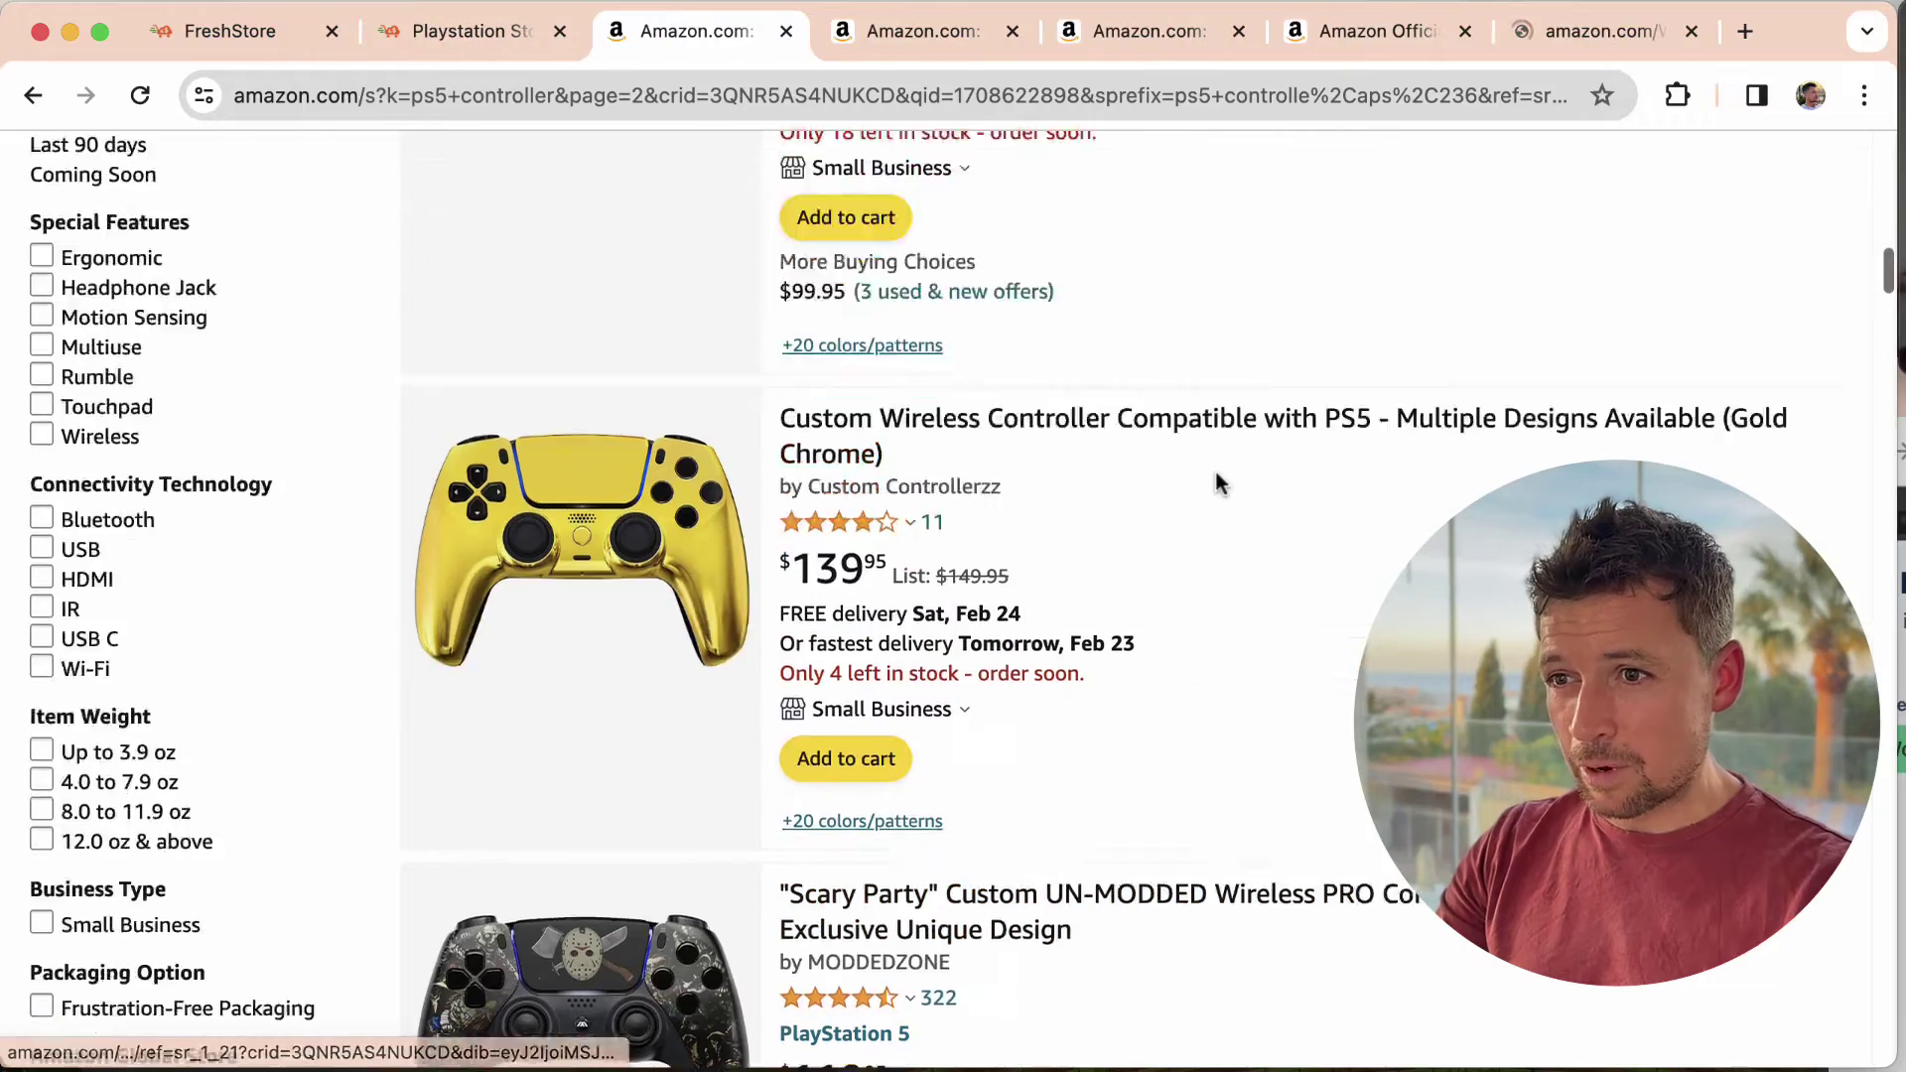
scroll(1236, 593, up, 10)
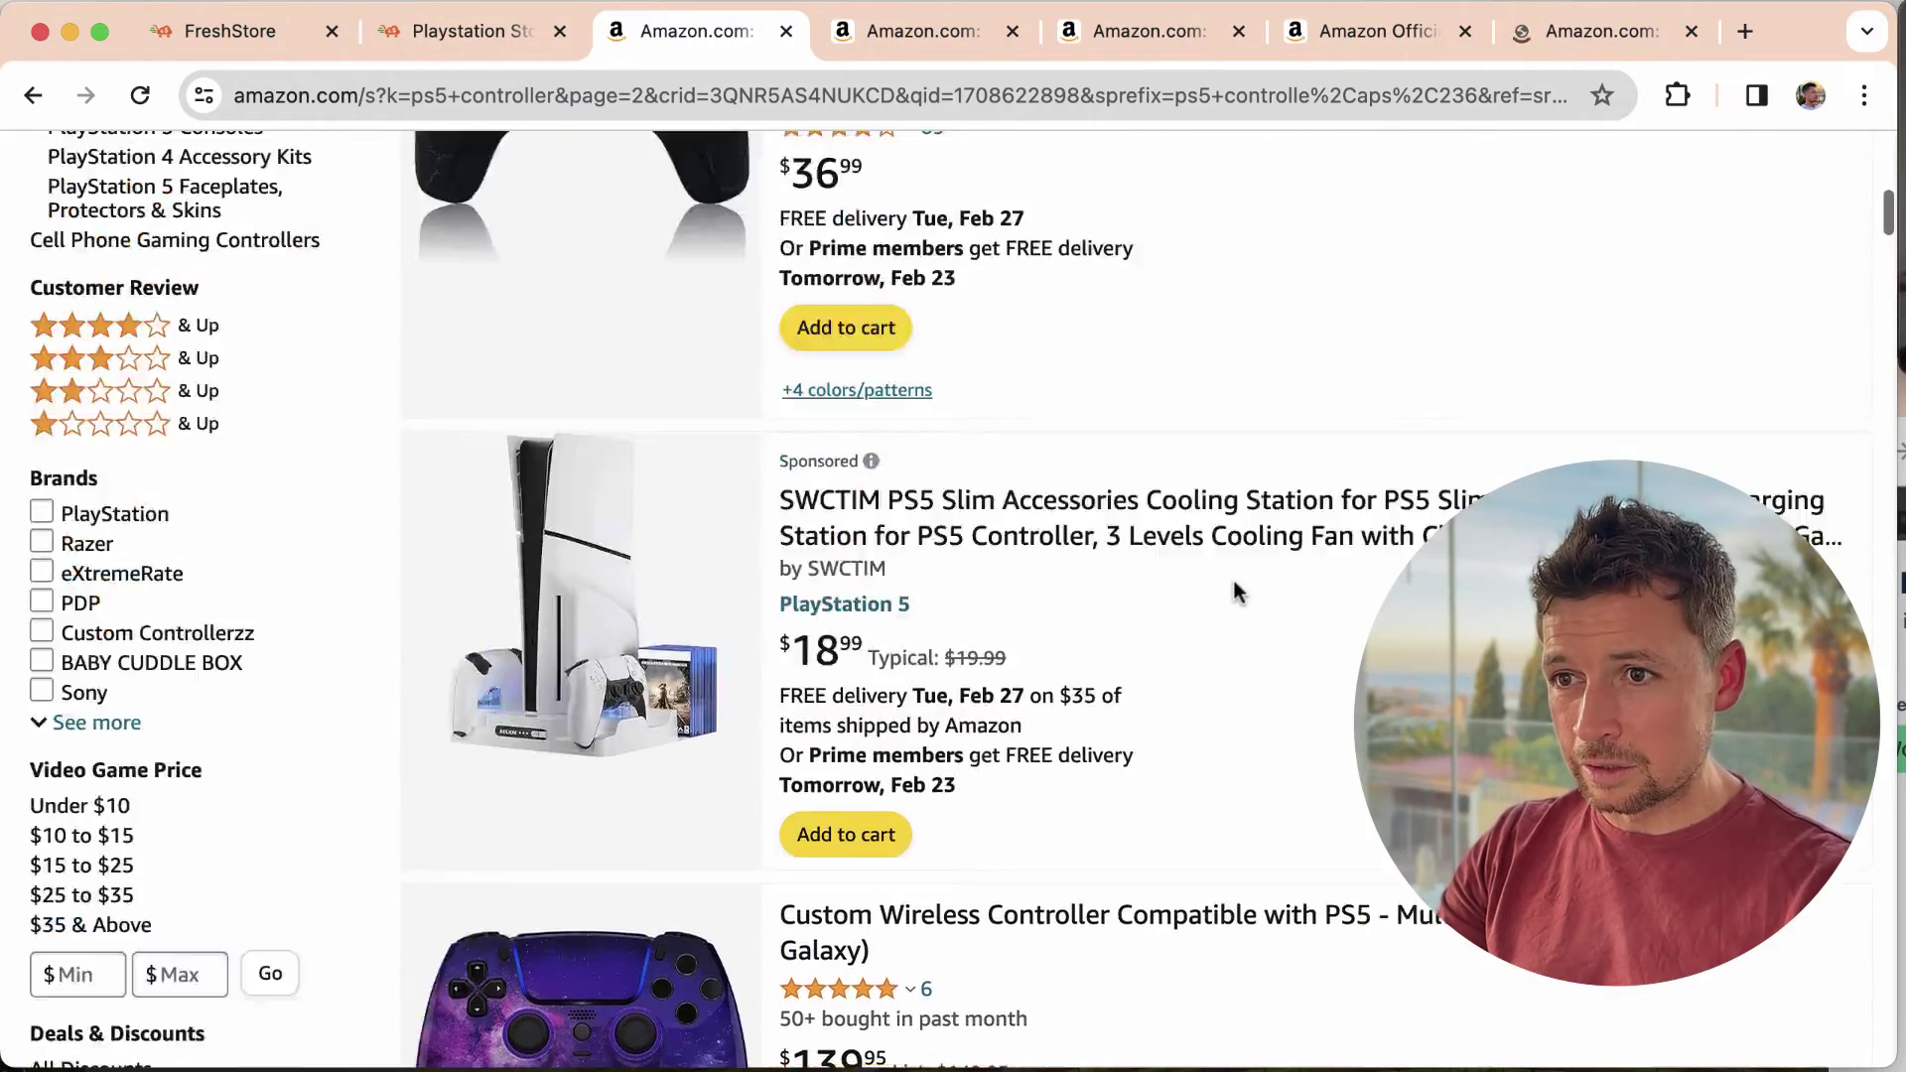
scroll(1234, 586, down, 10)
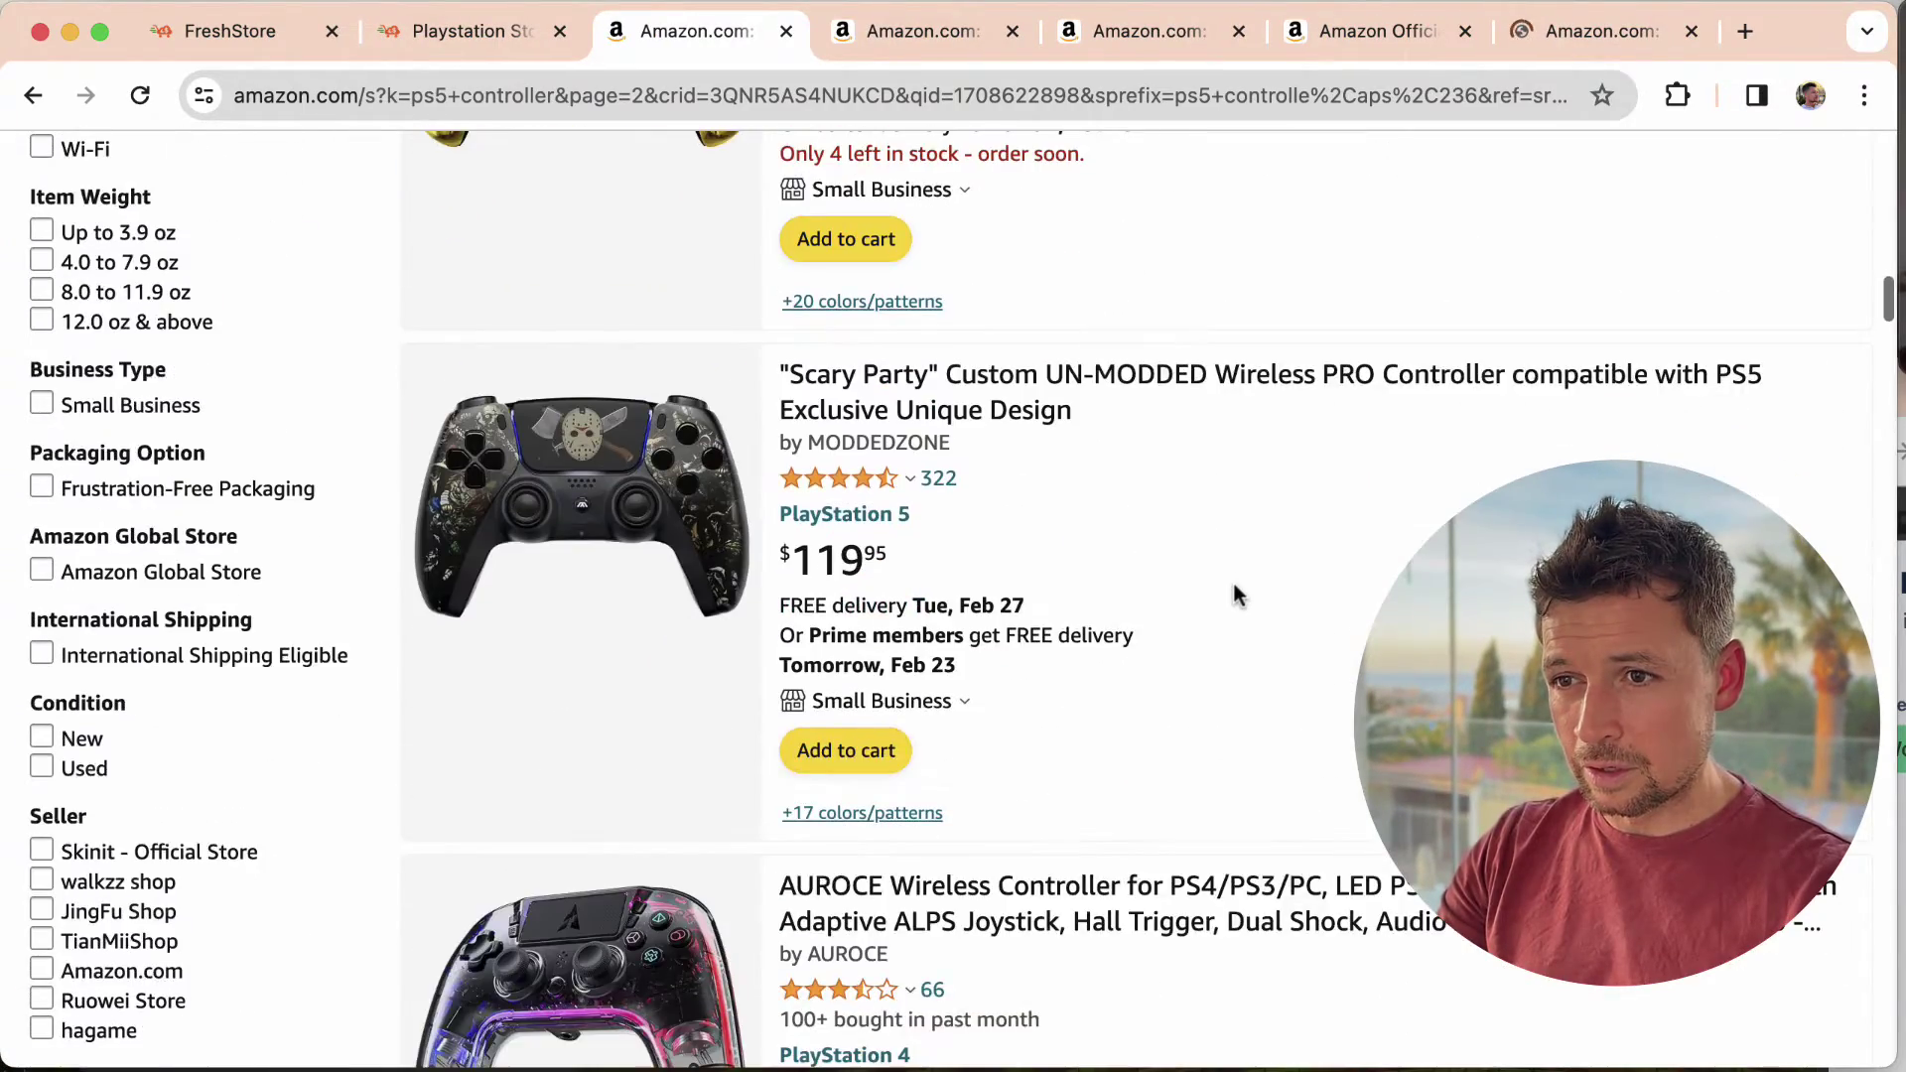
scroll(1233, 636, down, 15)
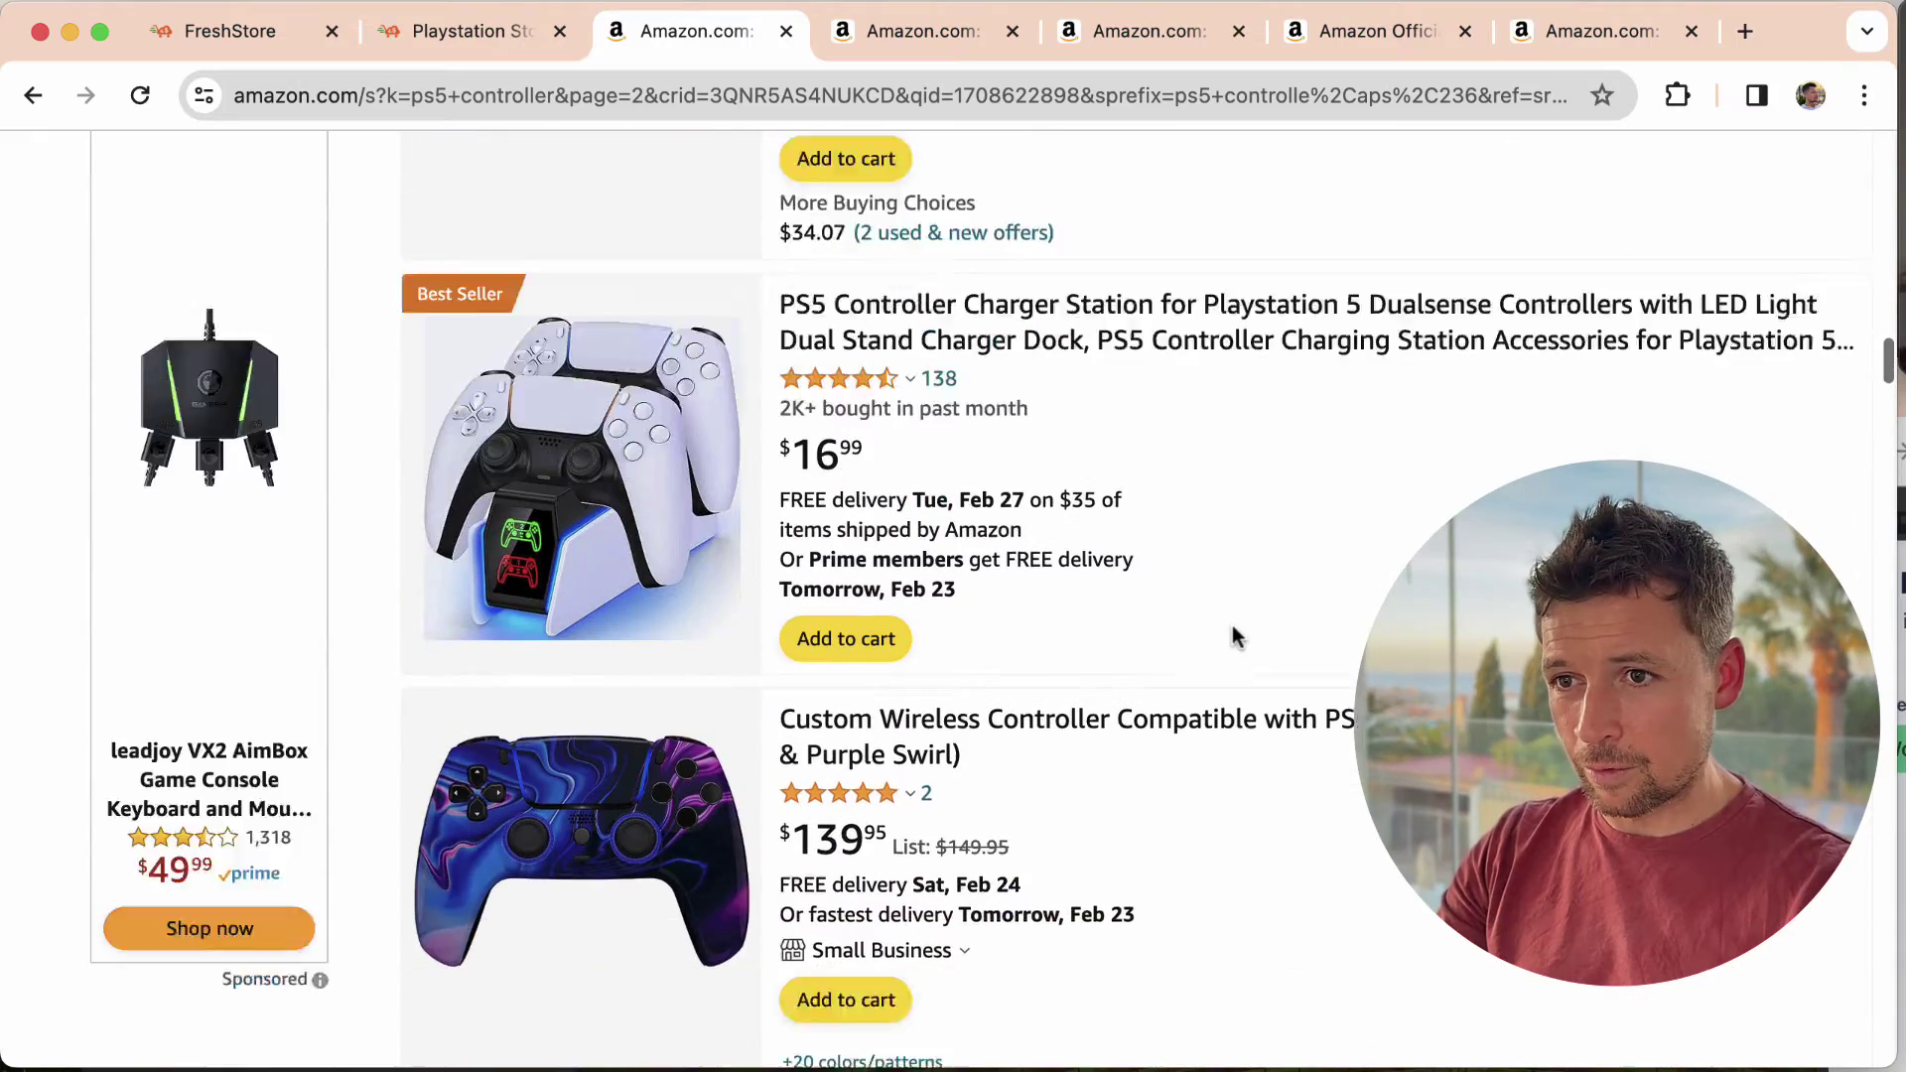
scroll(1295, 596, down, 4)
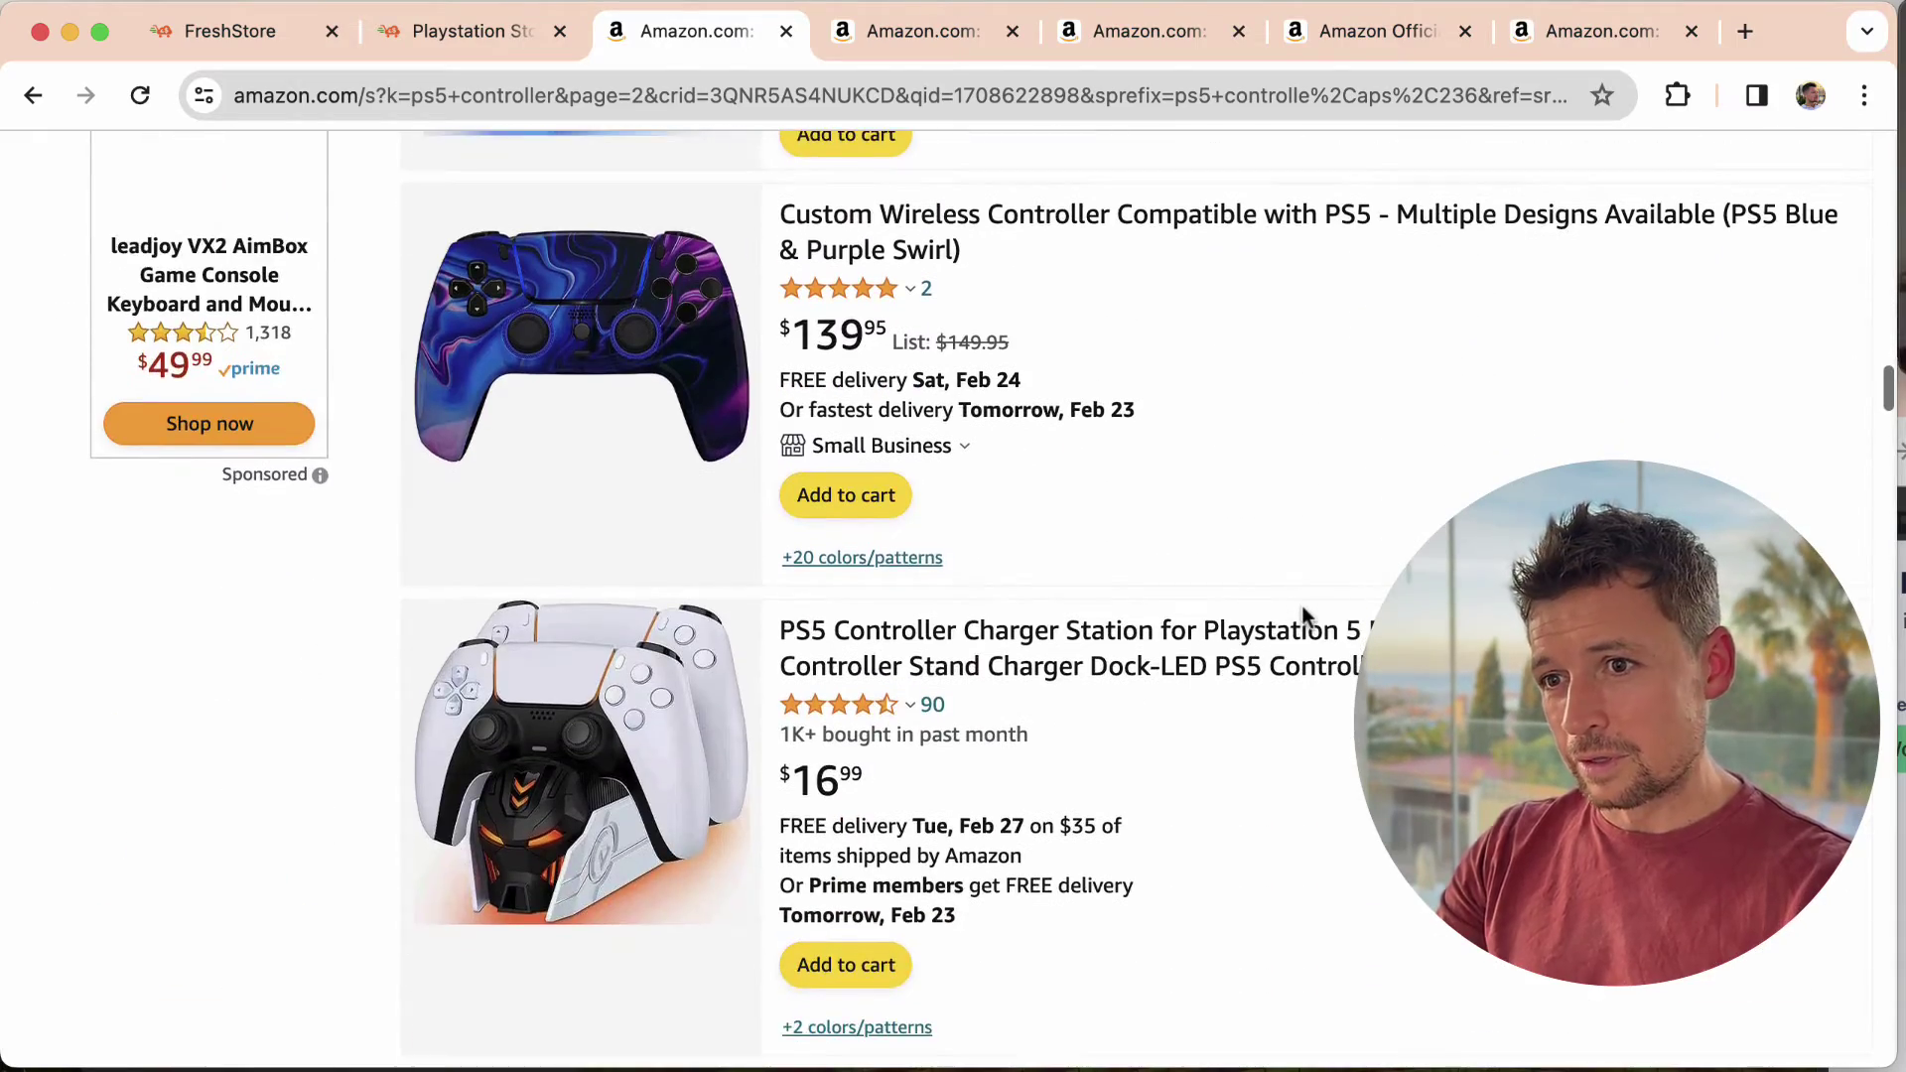
key(super+bracketleft)
key(super+bracketright)
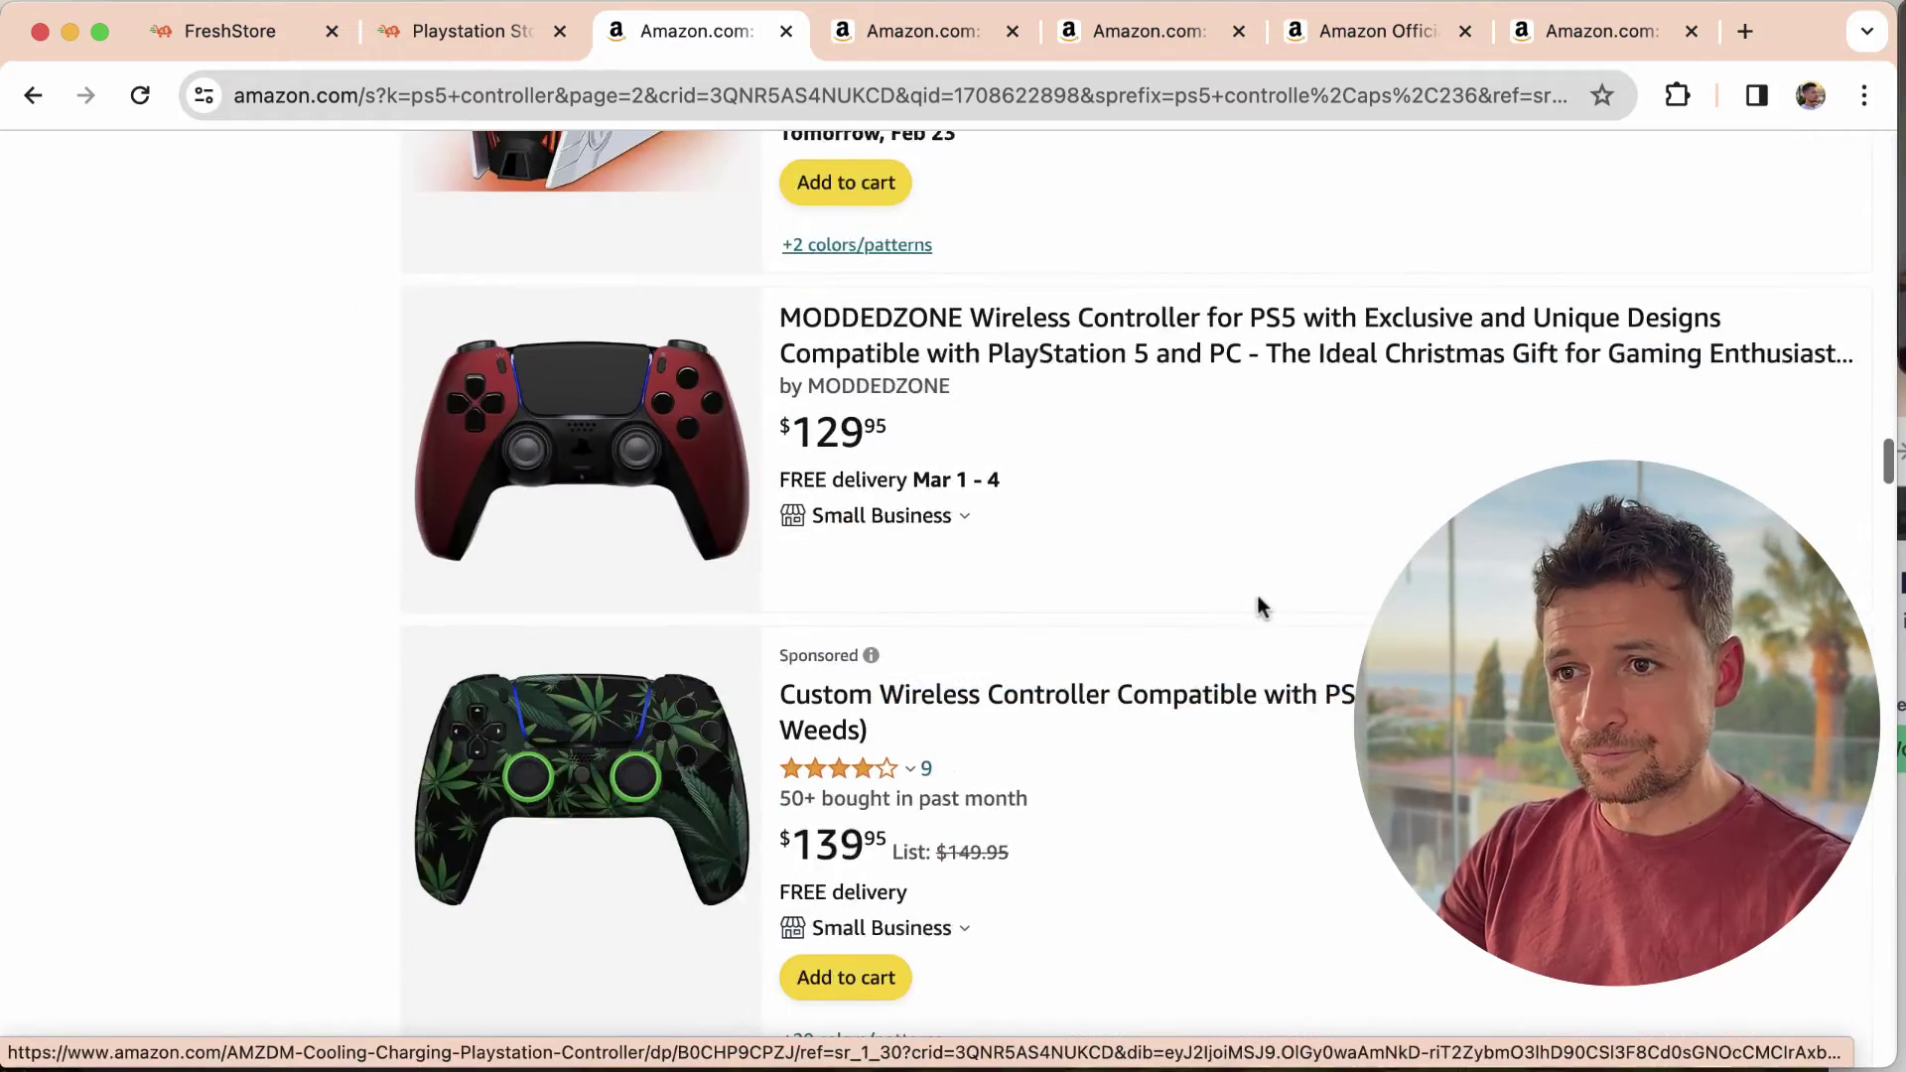
scroll(1247, 523, up, 5)
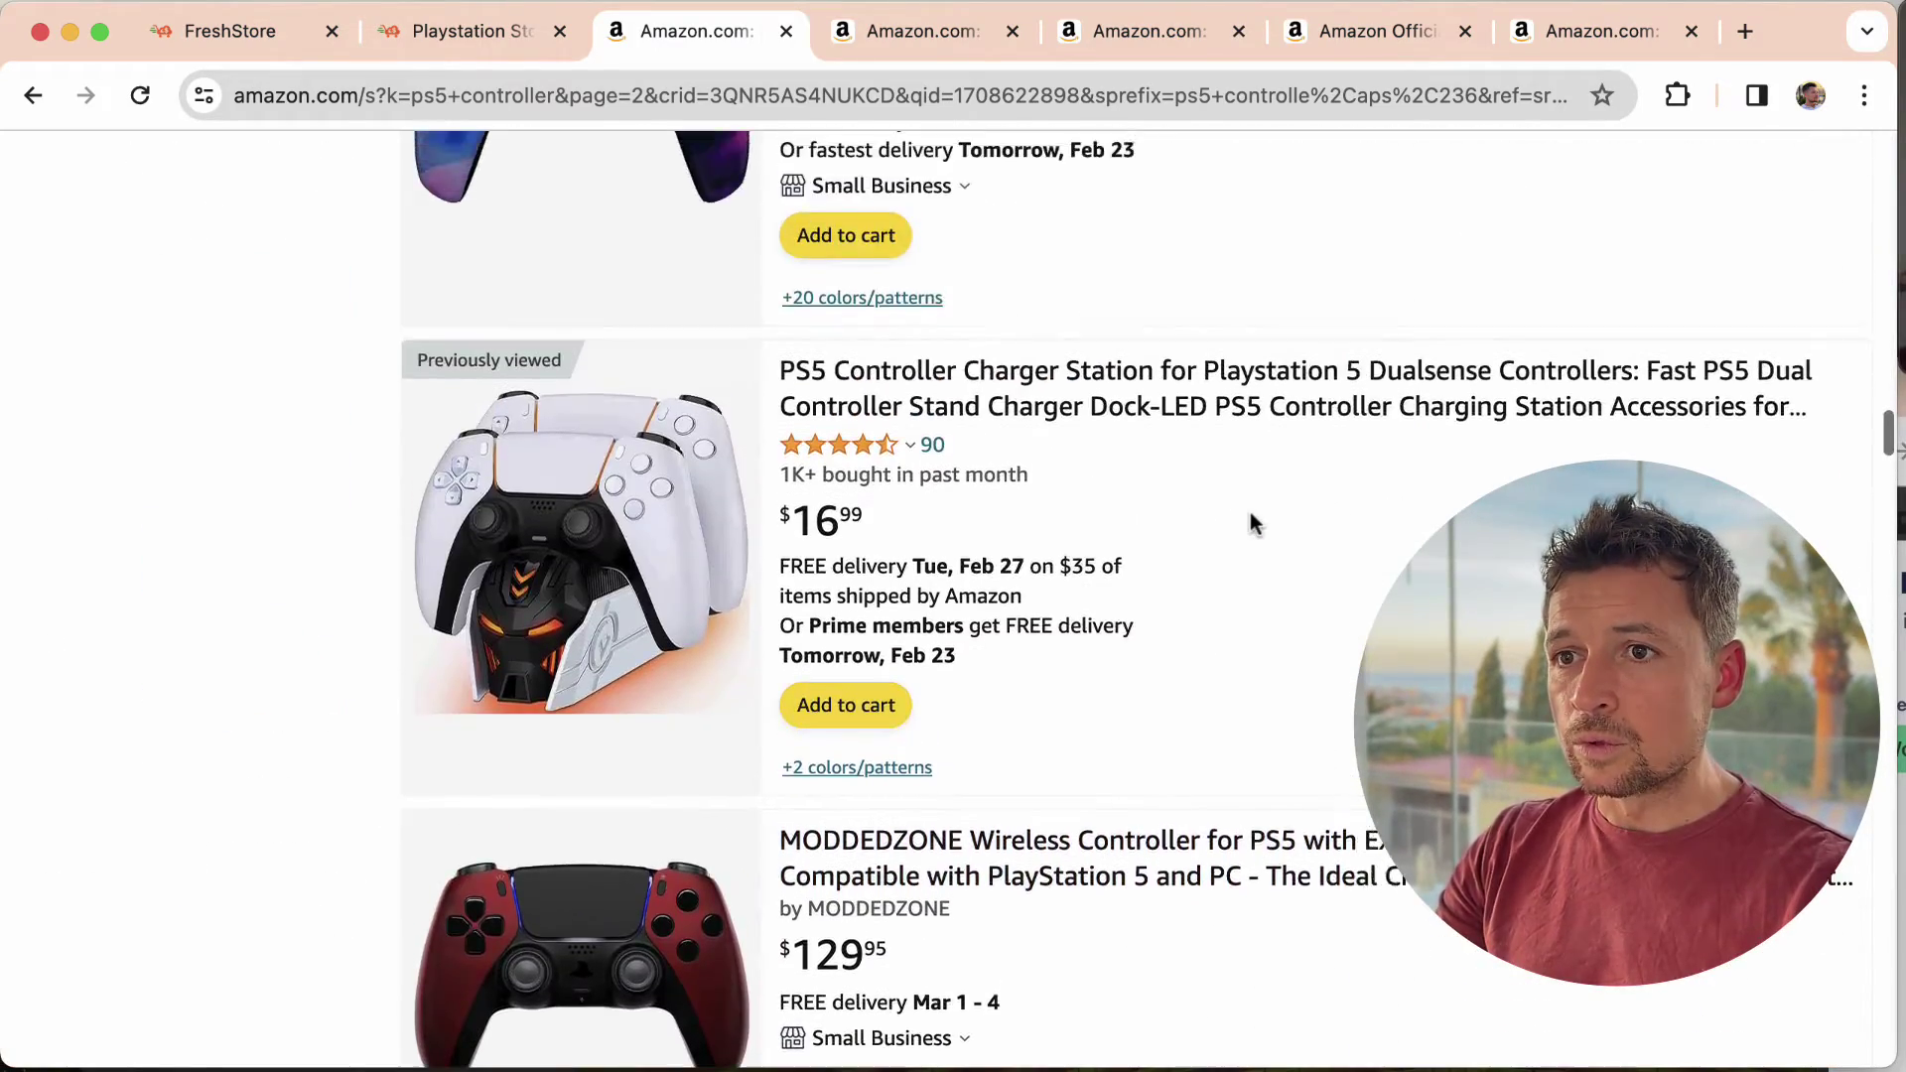
scroll(1247, 519, down, 8)
scroll(1251, 516, up, 8)
scroll(1252, 520, down, 4)
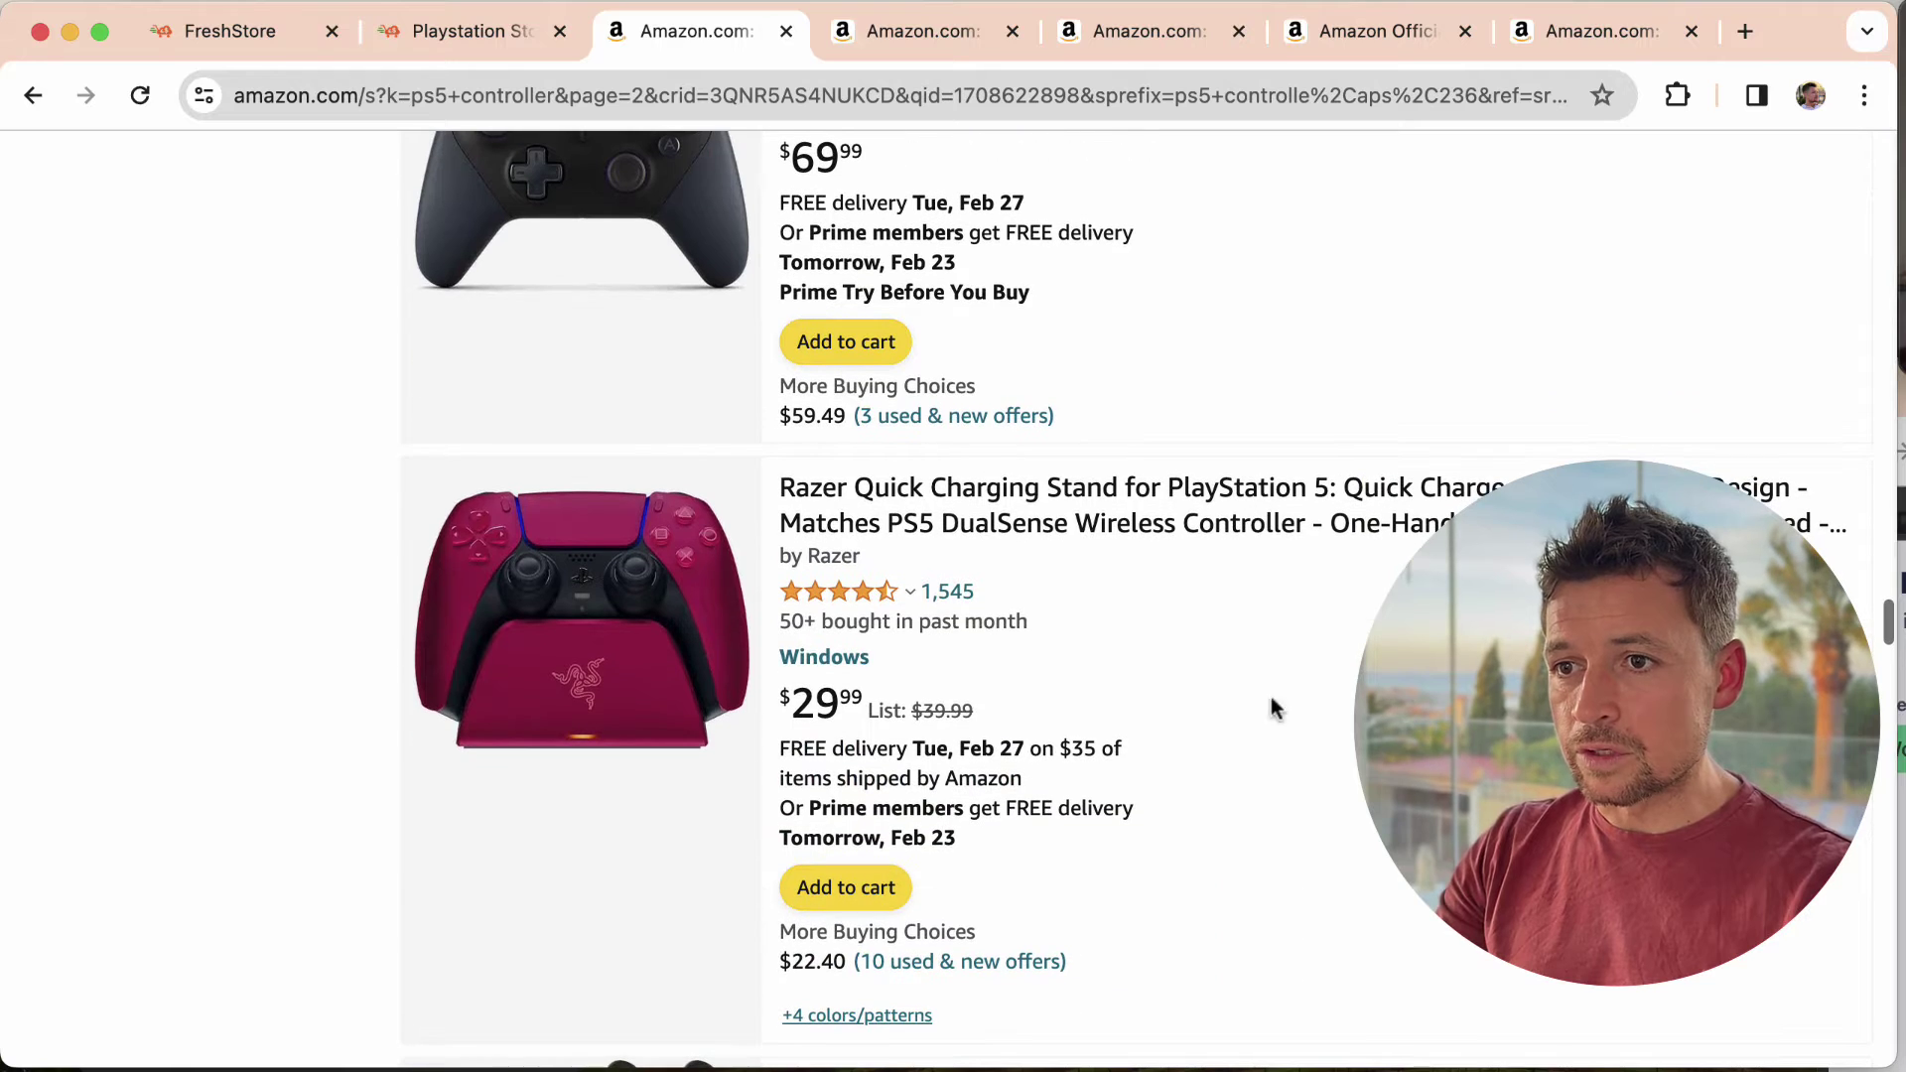
scroll(1122, 487, up, 3)
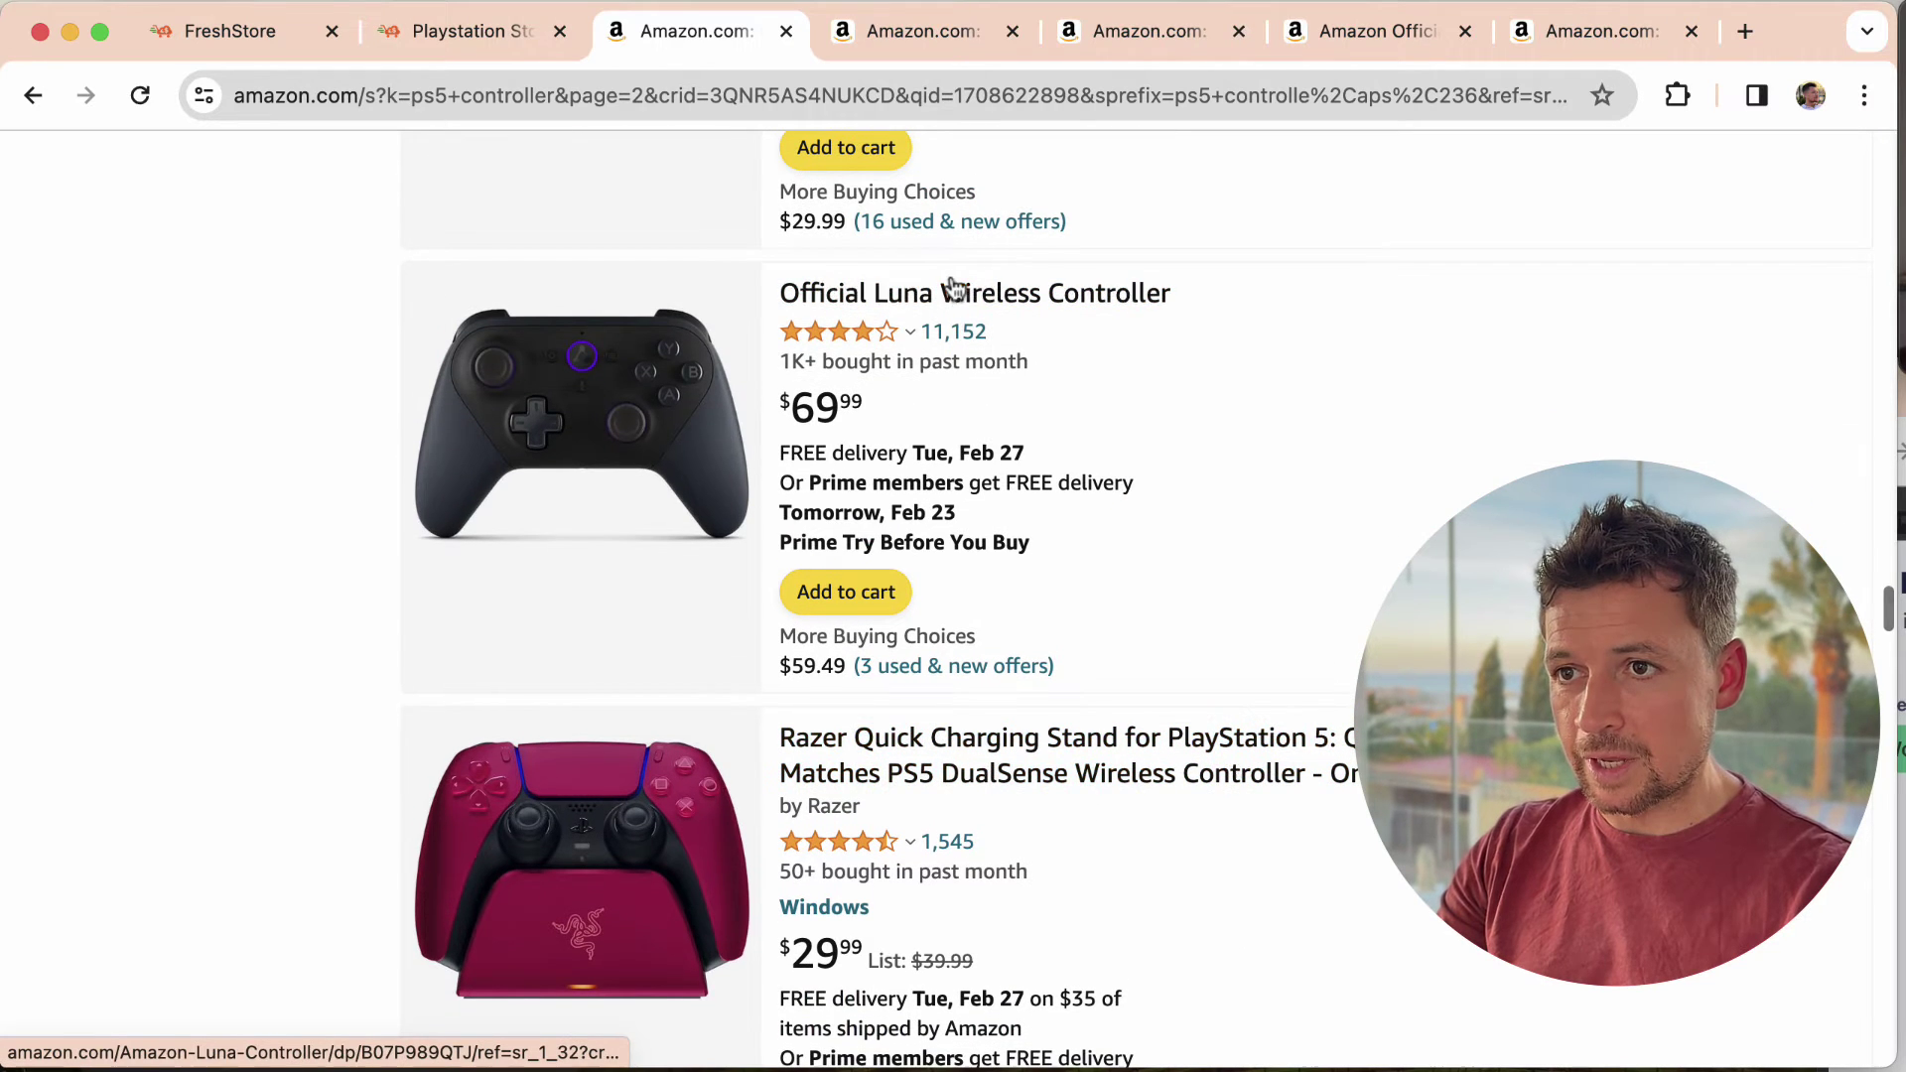
scroll(956, 298, down, 13)
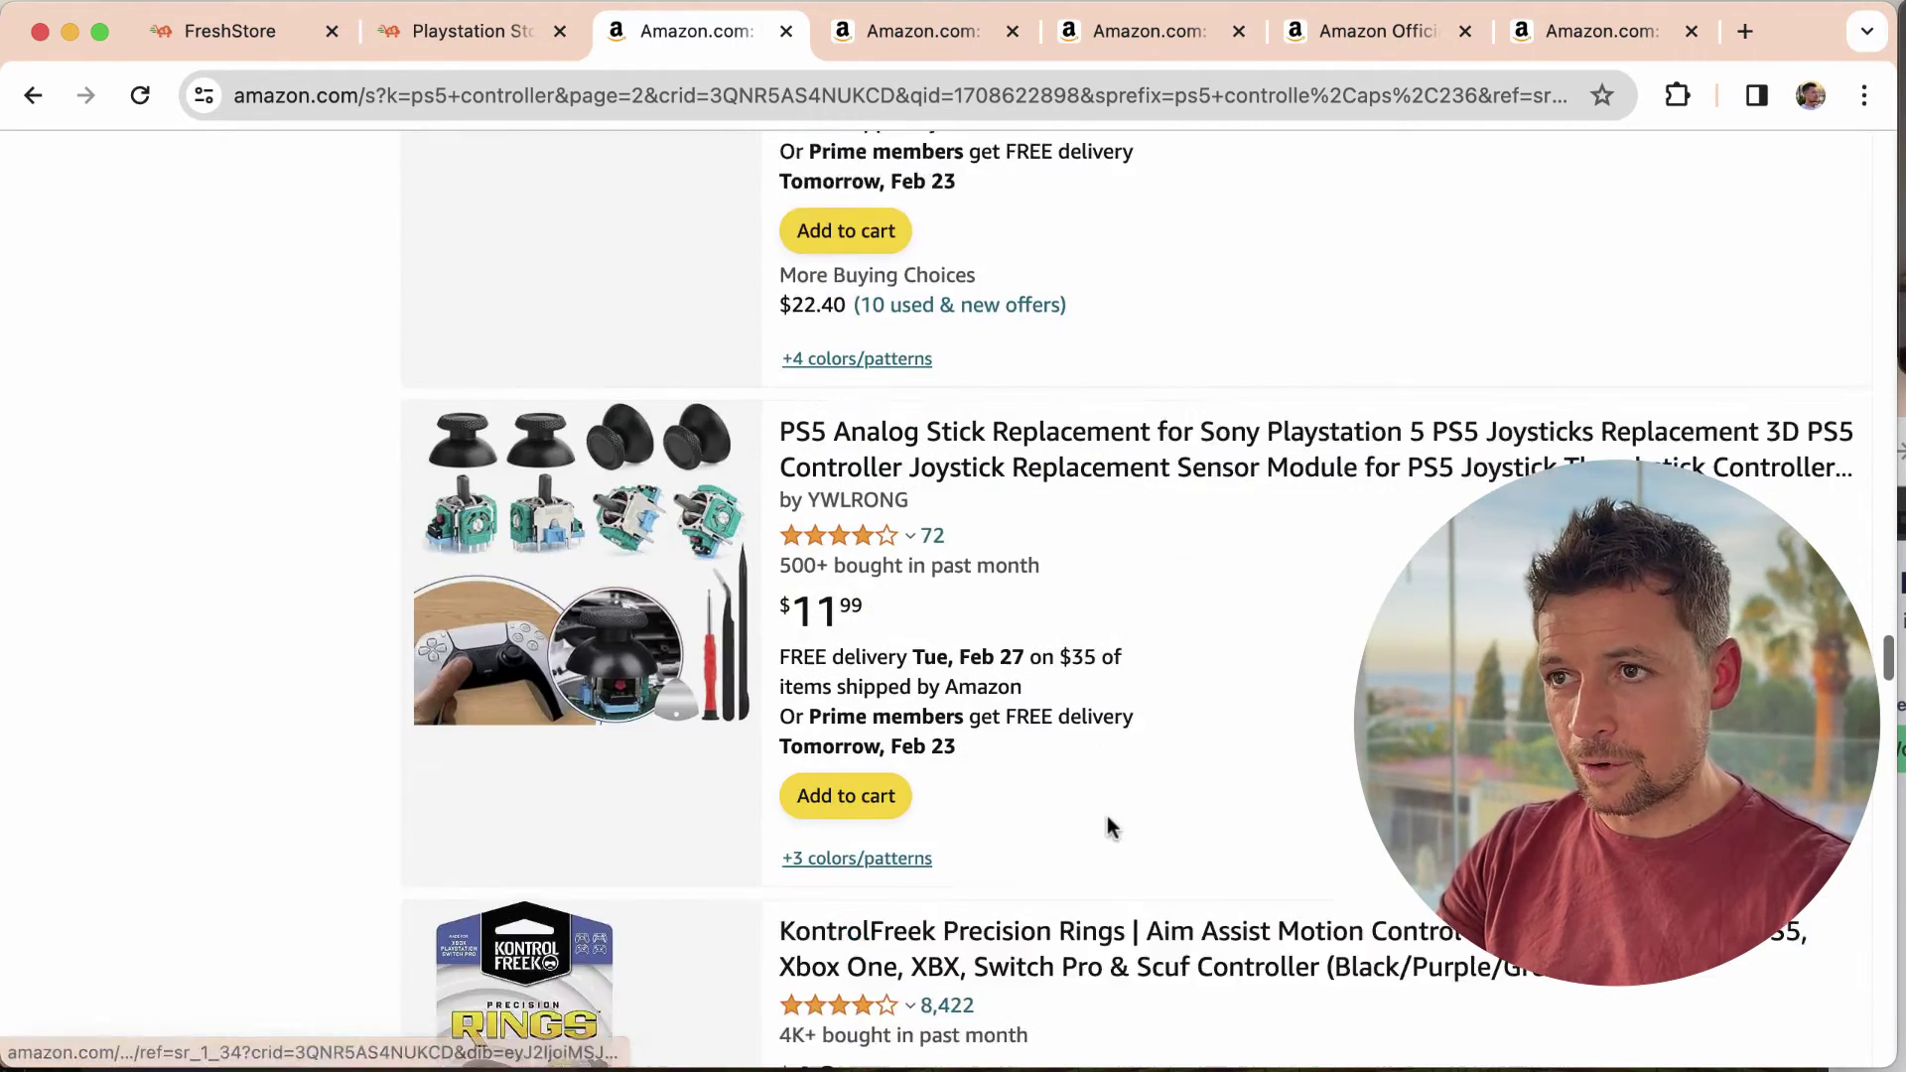
key(ctrl+Tab)
Close the unwanted controller and charger tabs, and paste the Luna controller link into the importer
key(super+w)
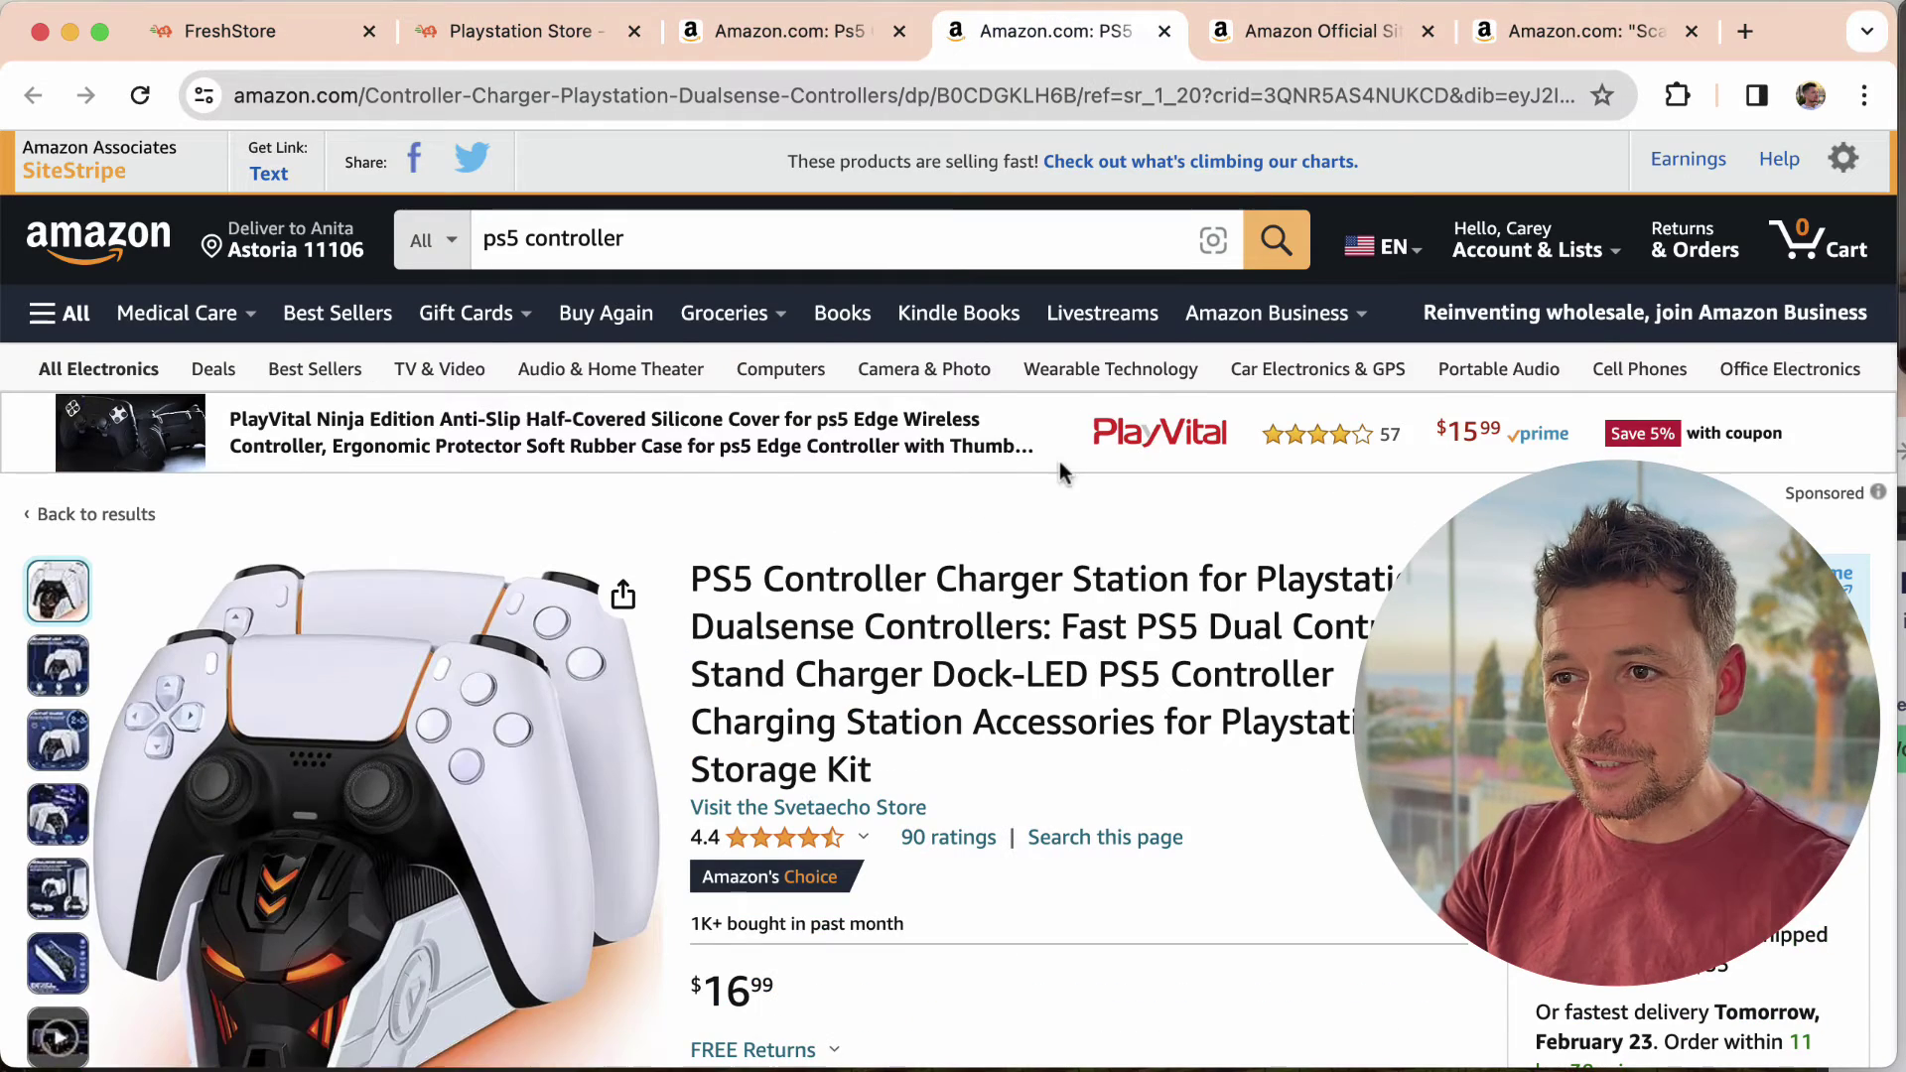
key(super+w)
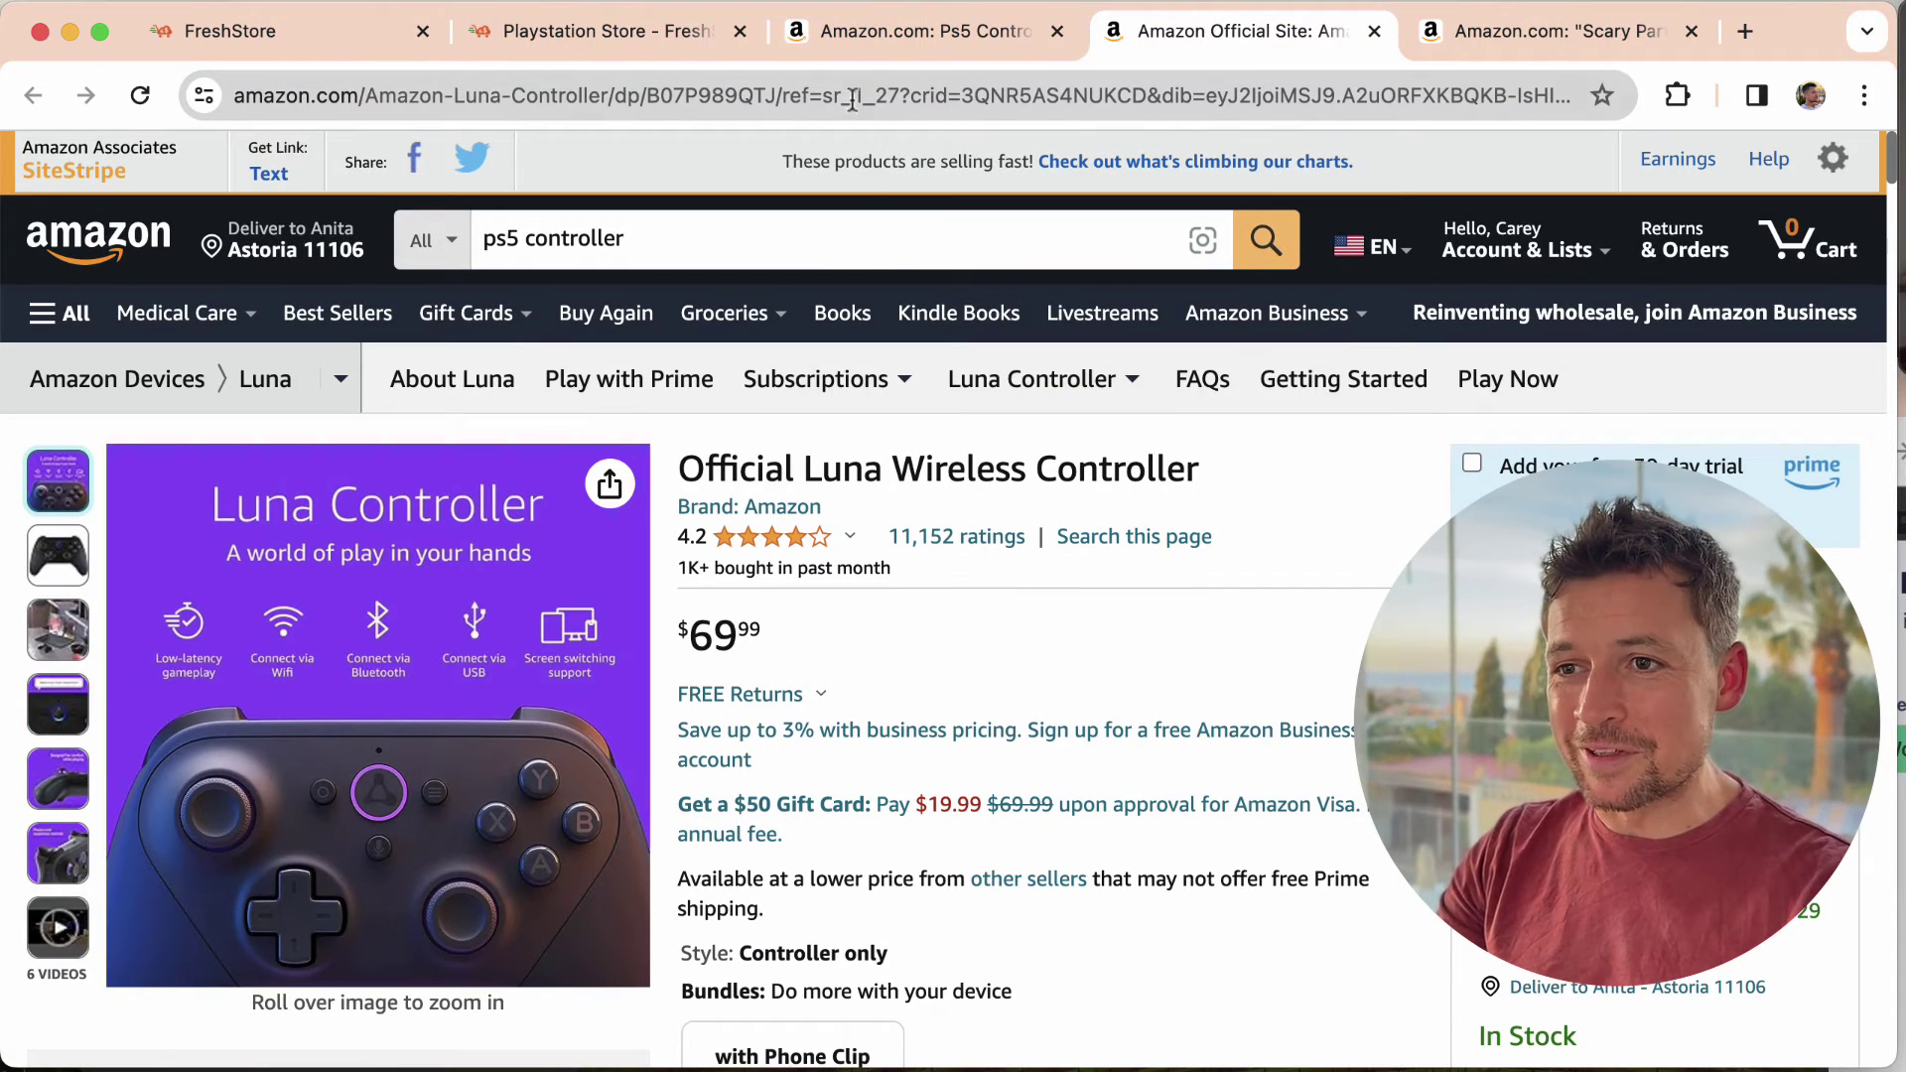
drag(765, 107, 234, 98)
key(super+c)
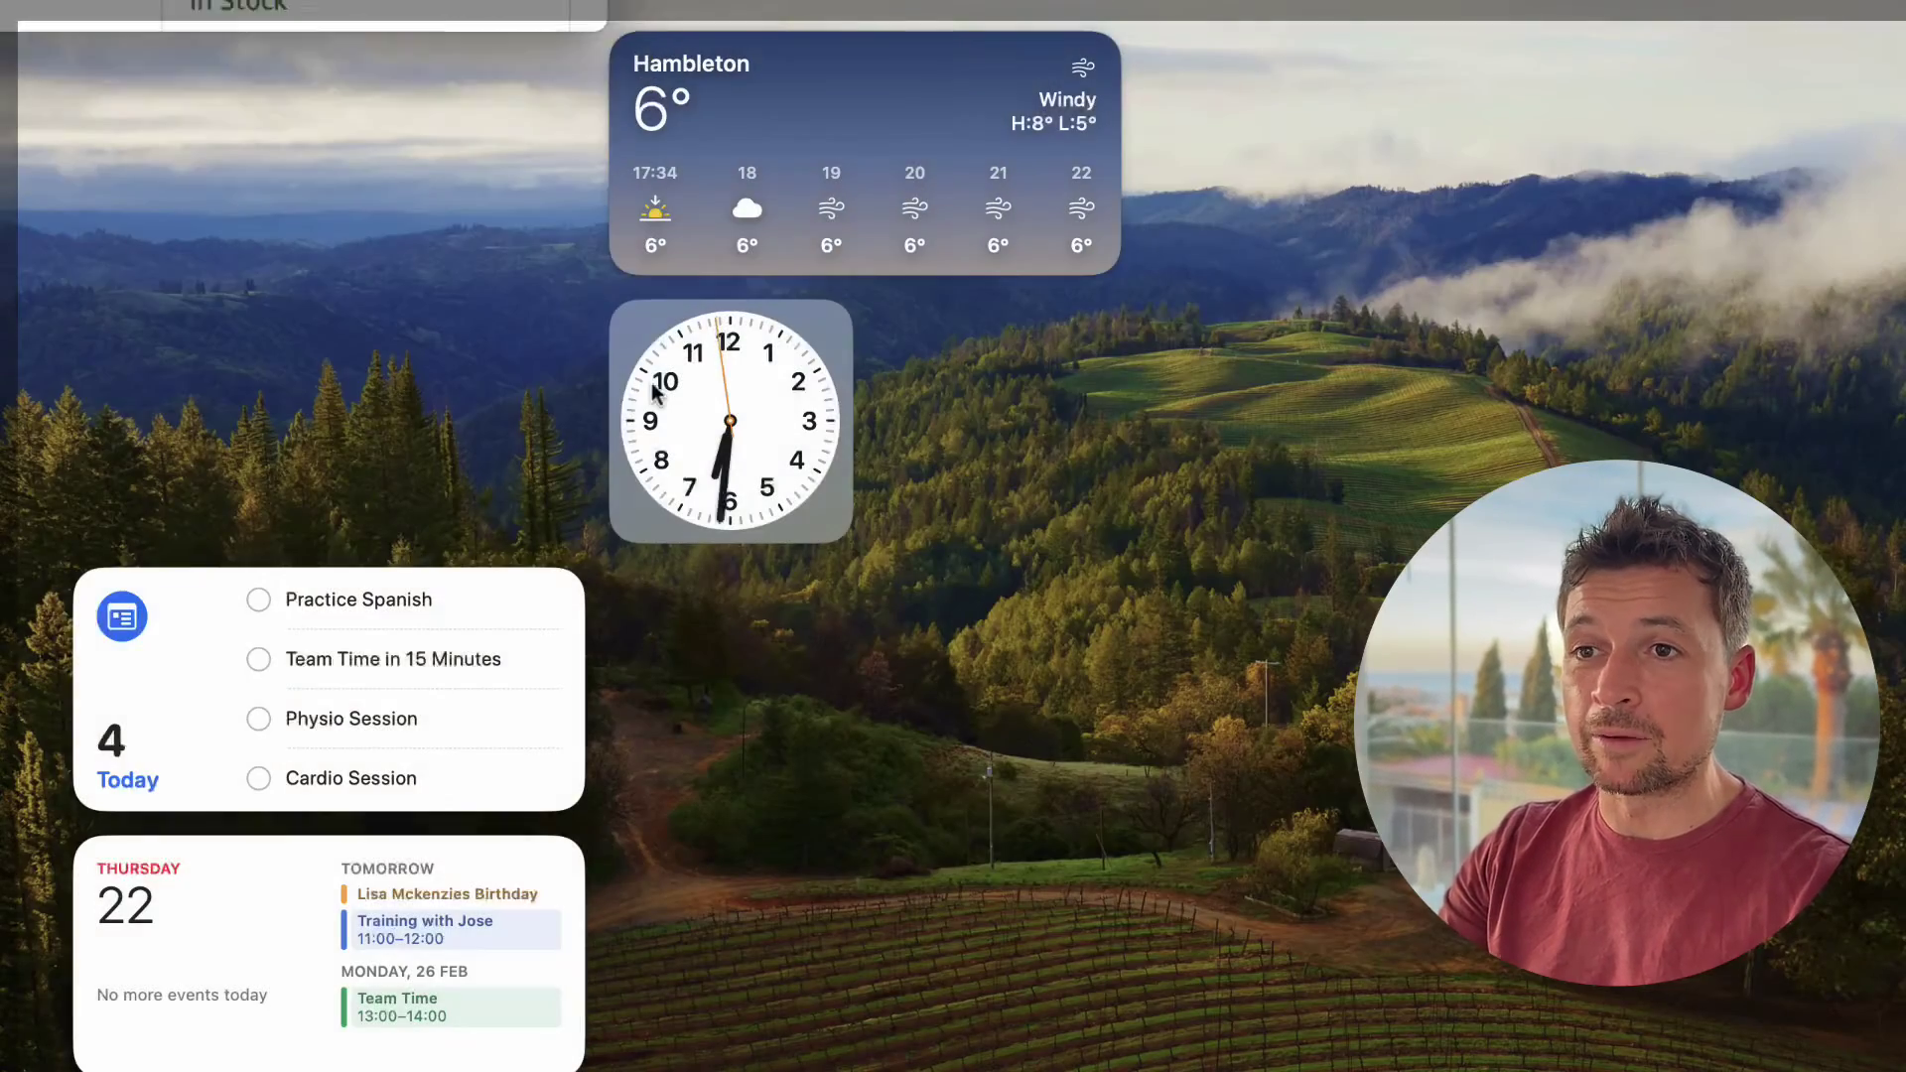
key(ctrl+shift+Tab)
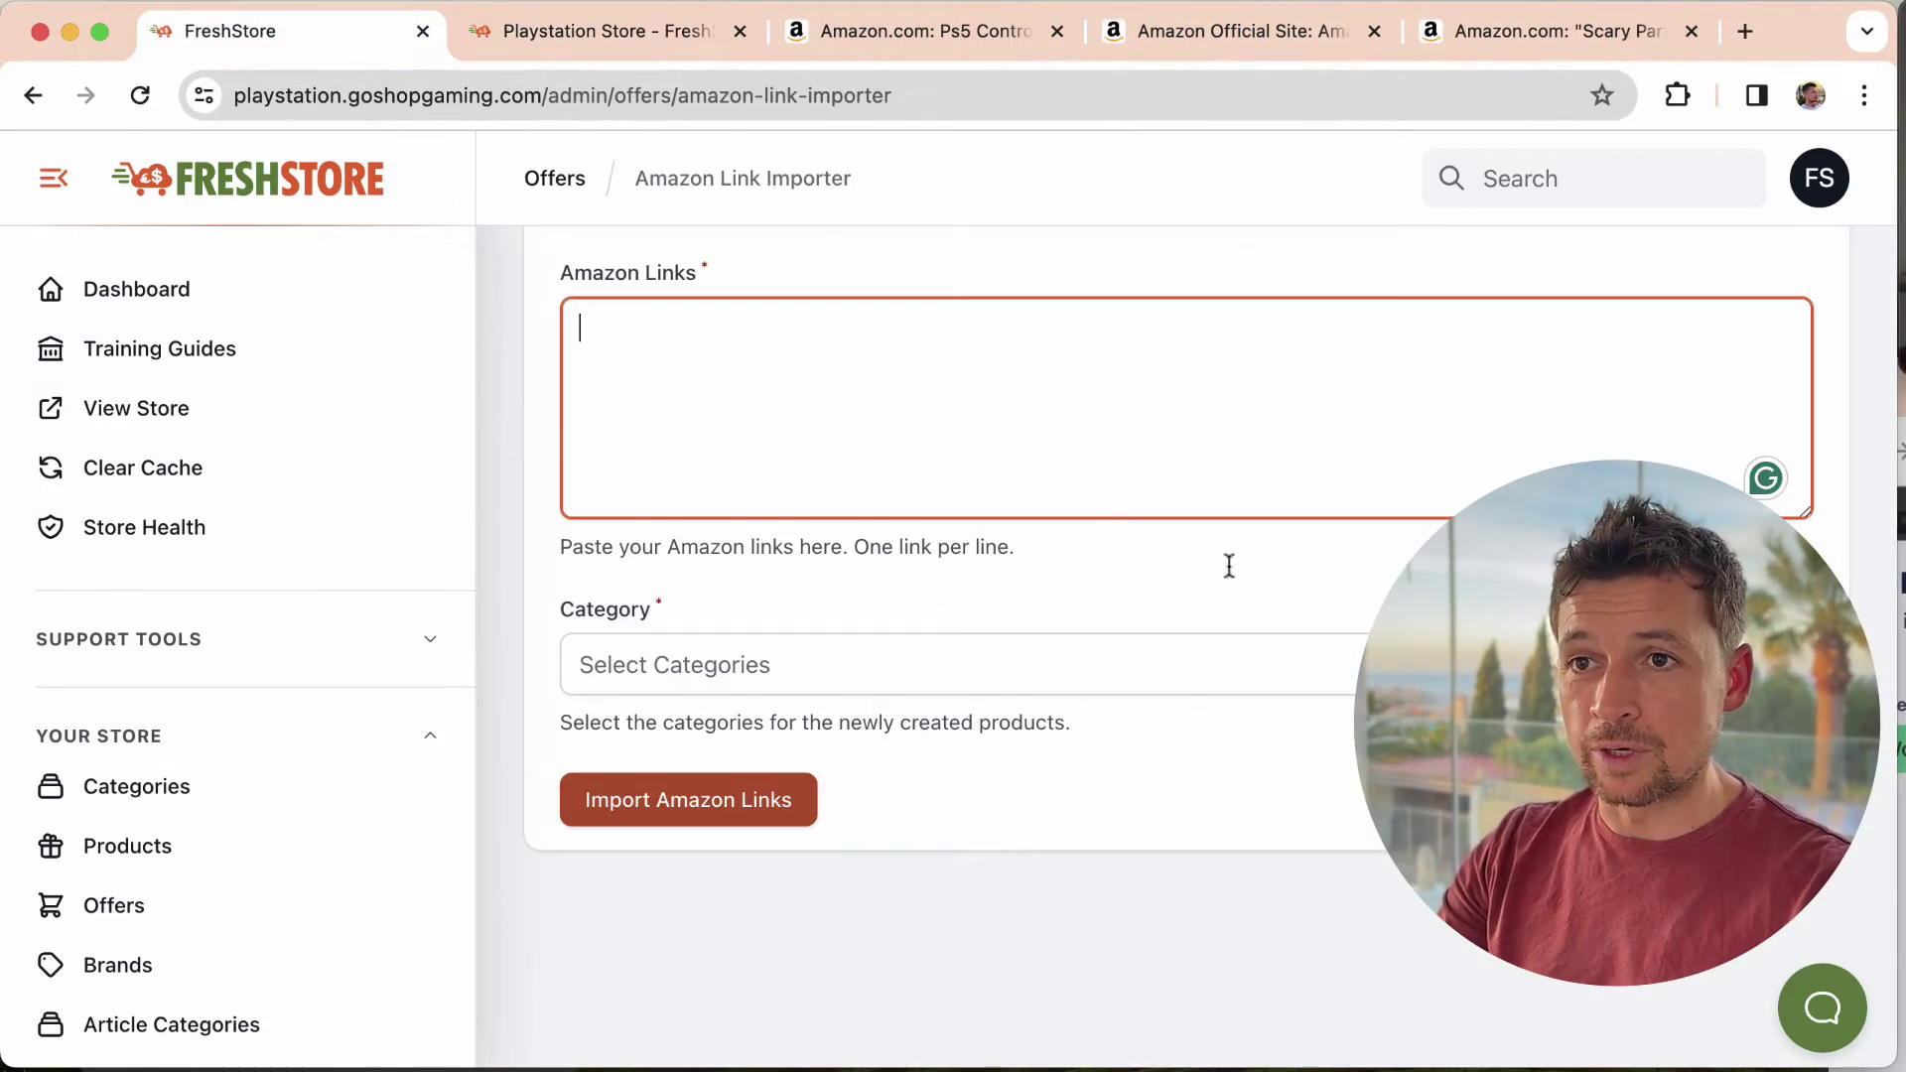
key(super+v)
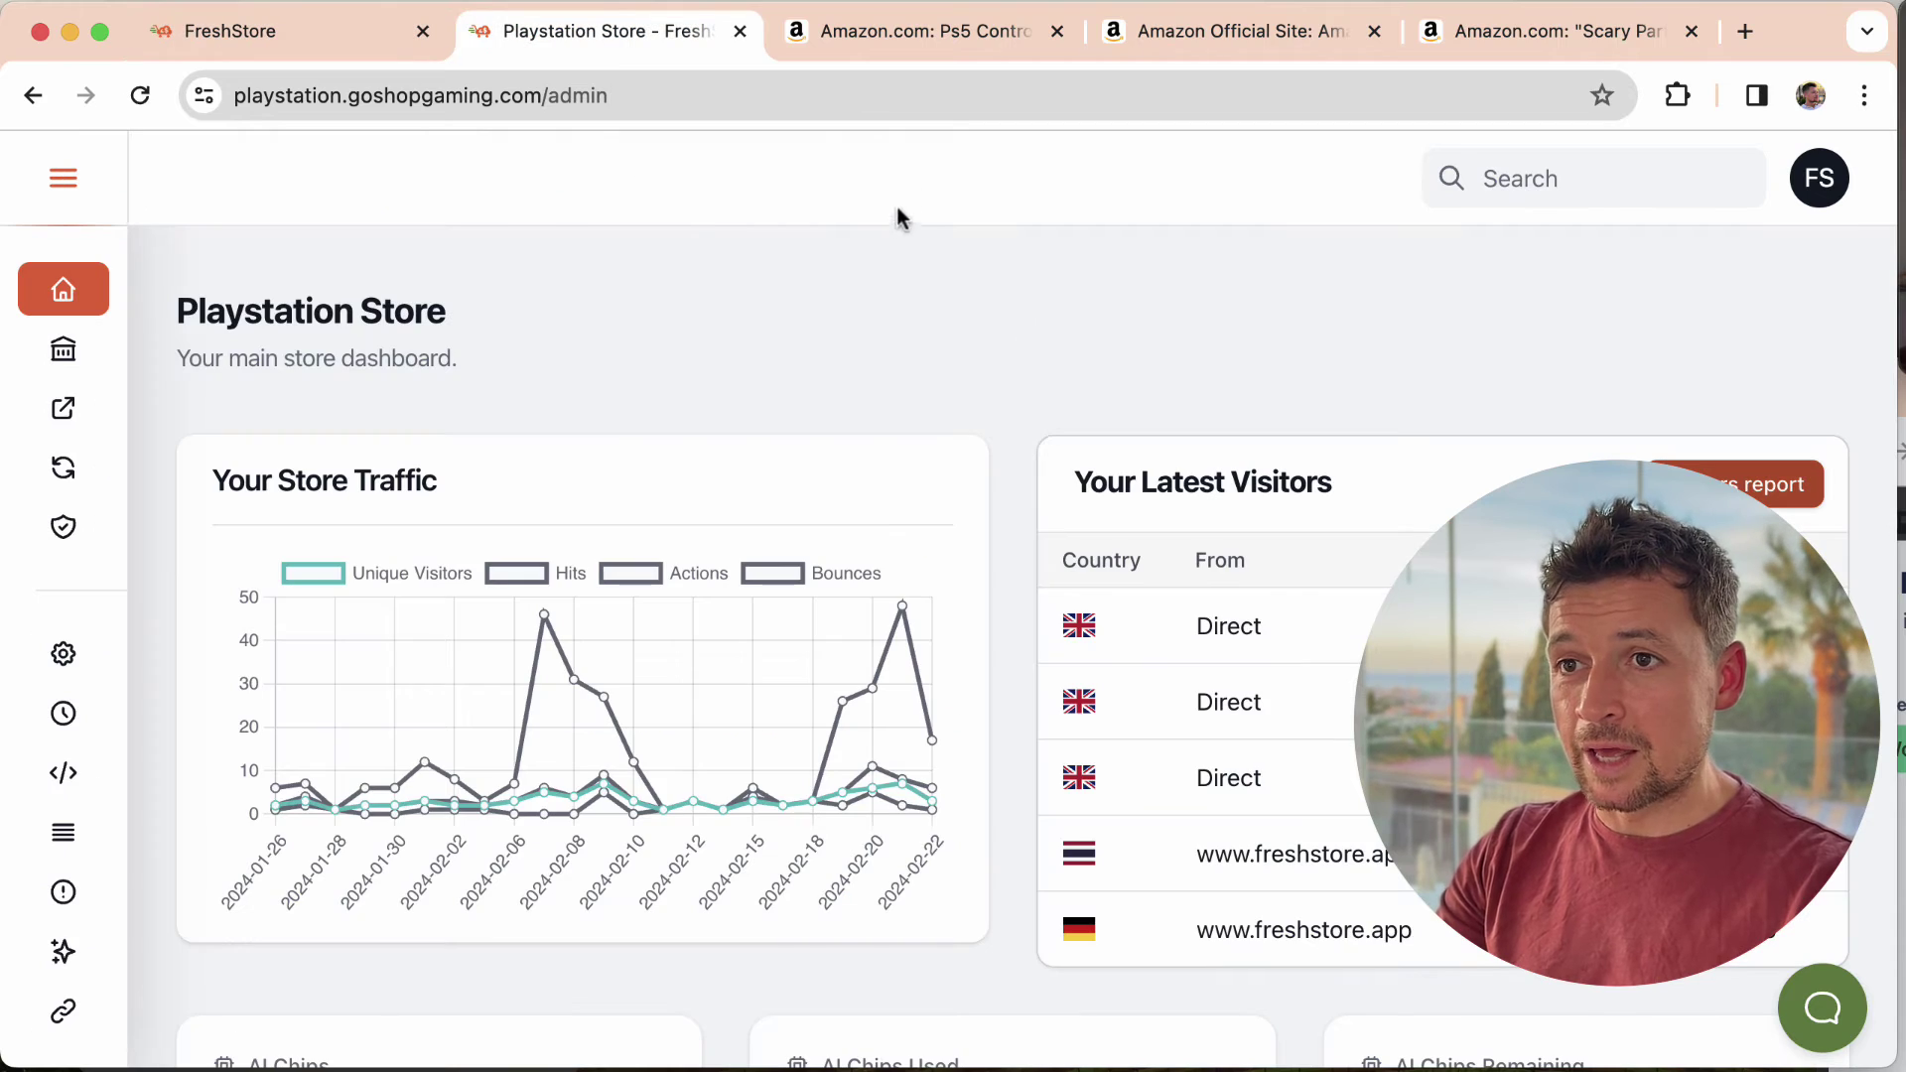
Close the extra dashboard tab and bring up the Scary Party controller page's address
key(ctrl+w)
key(ctrl+Tab)
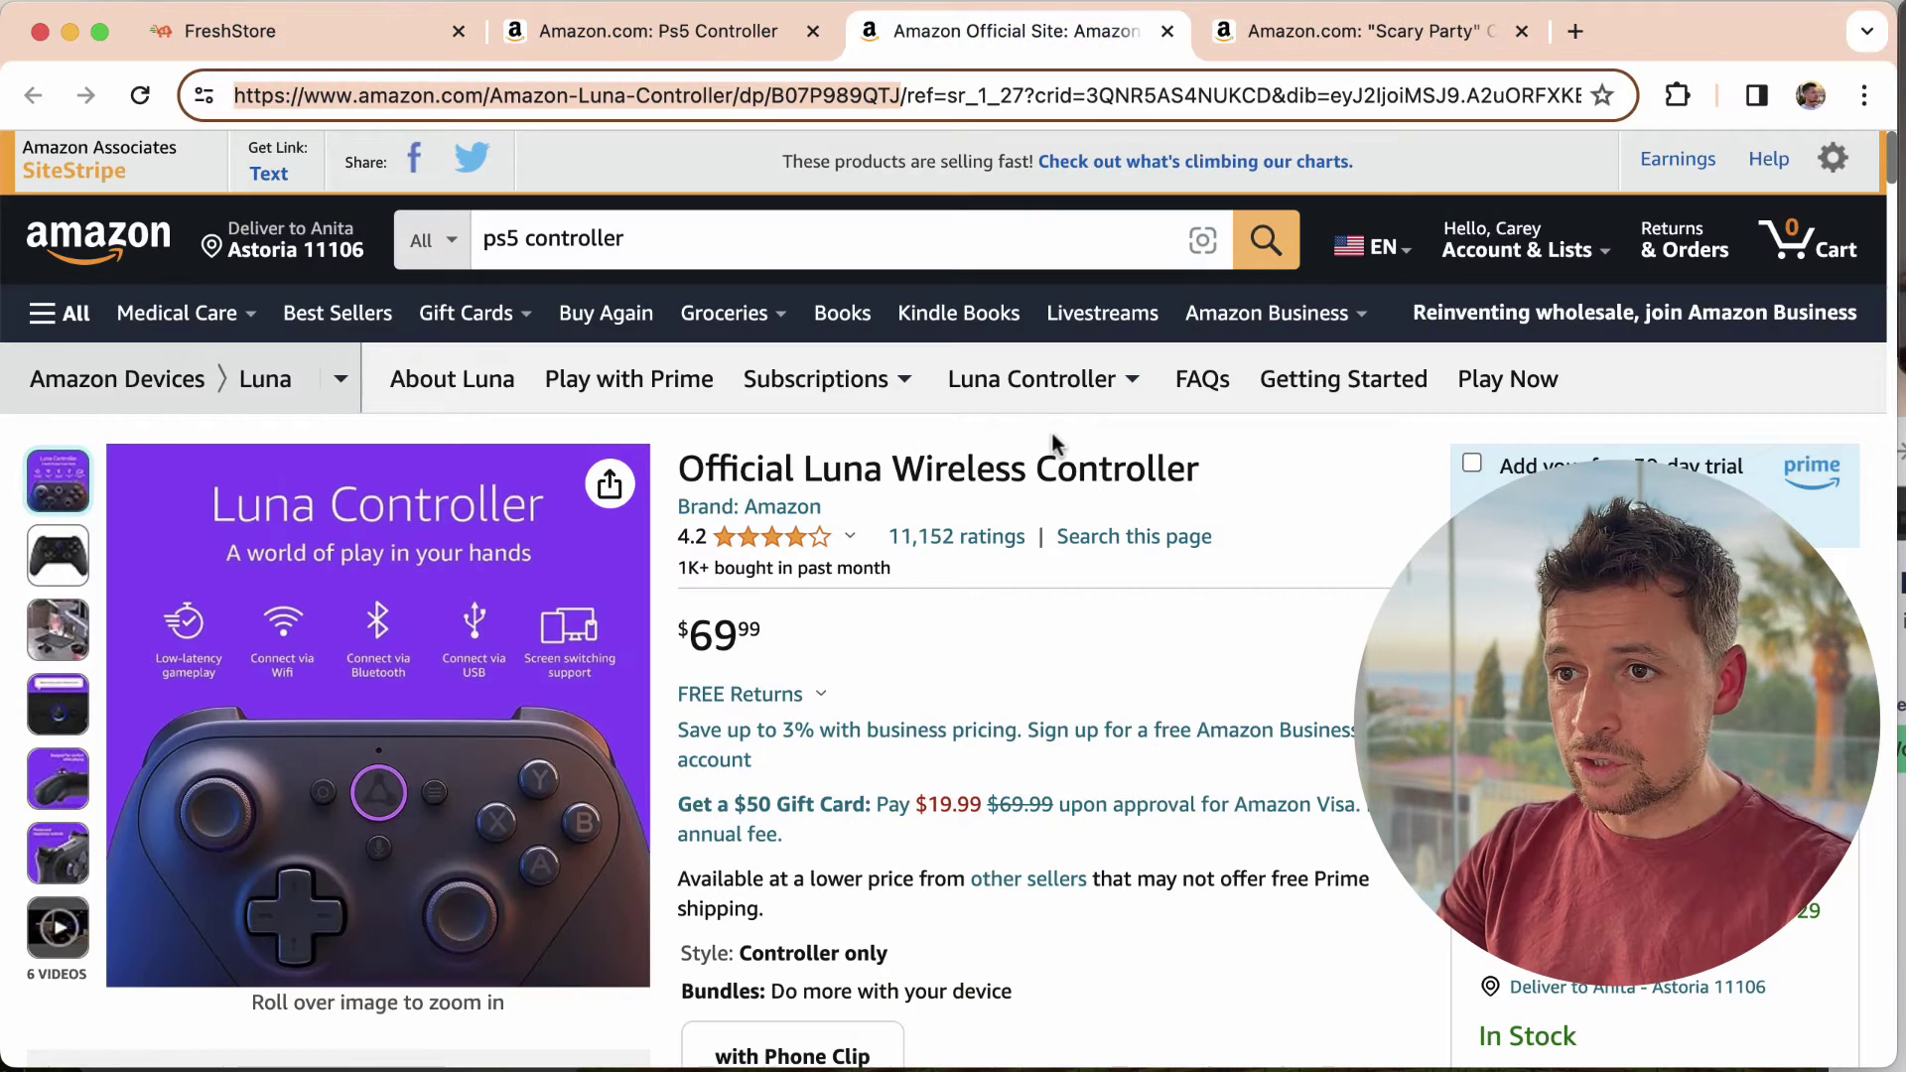
key(ctrl+Tab)
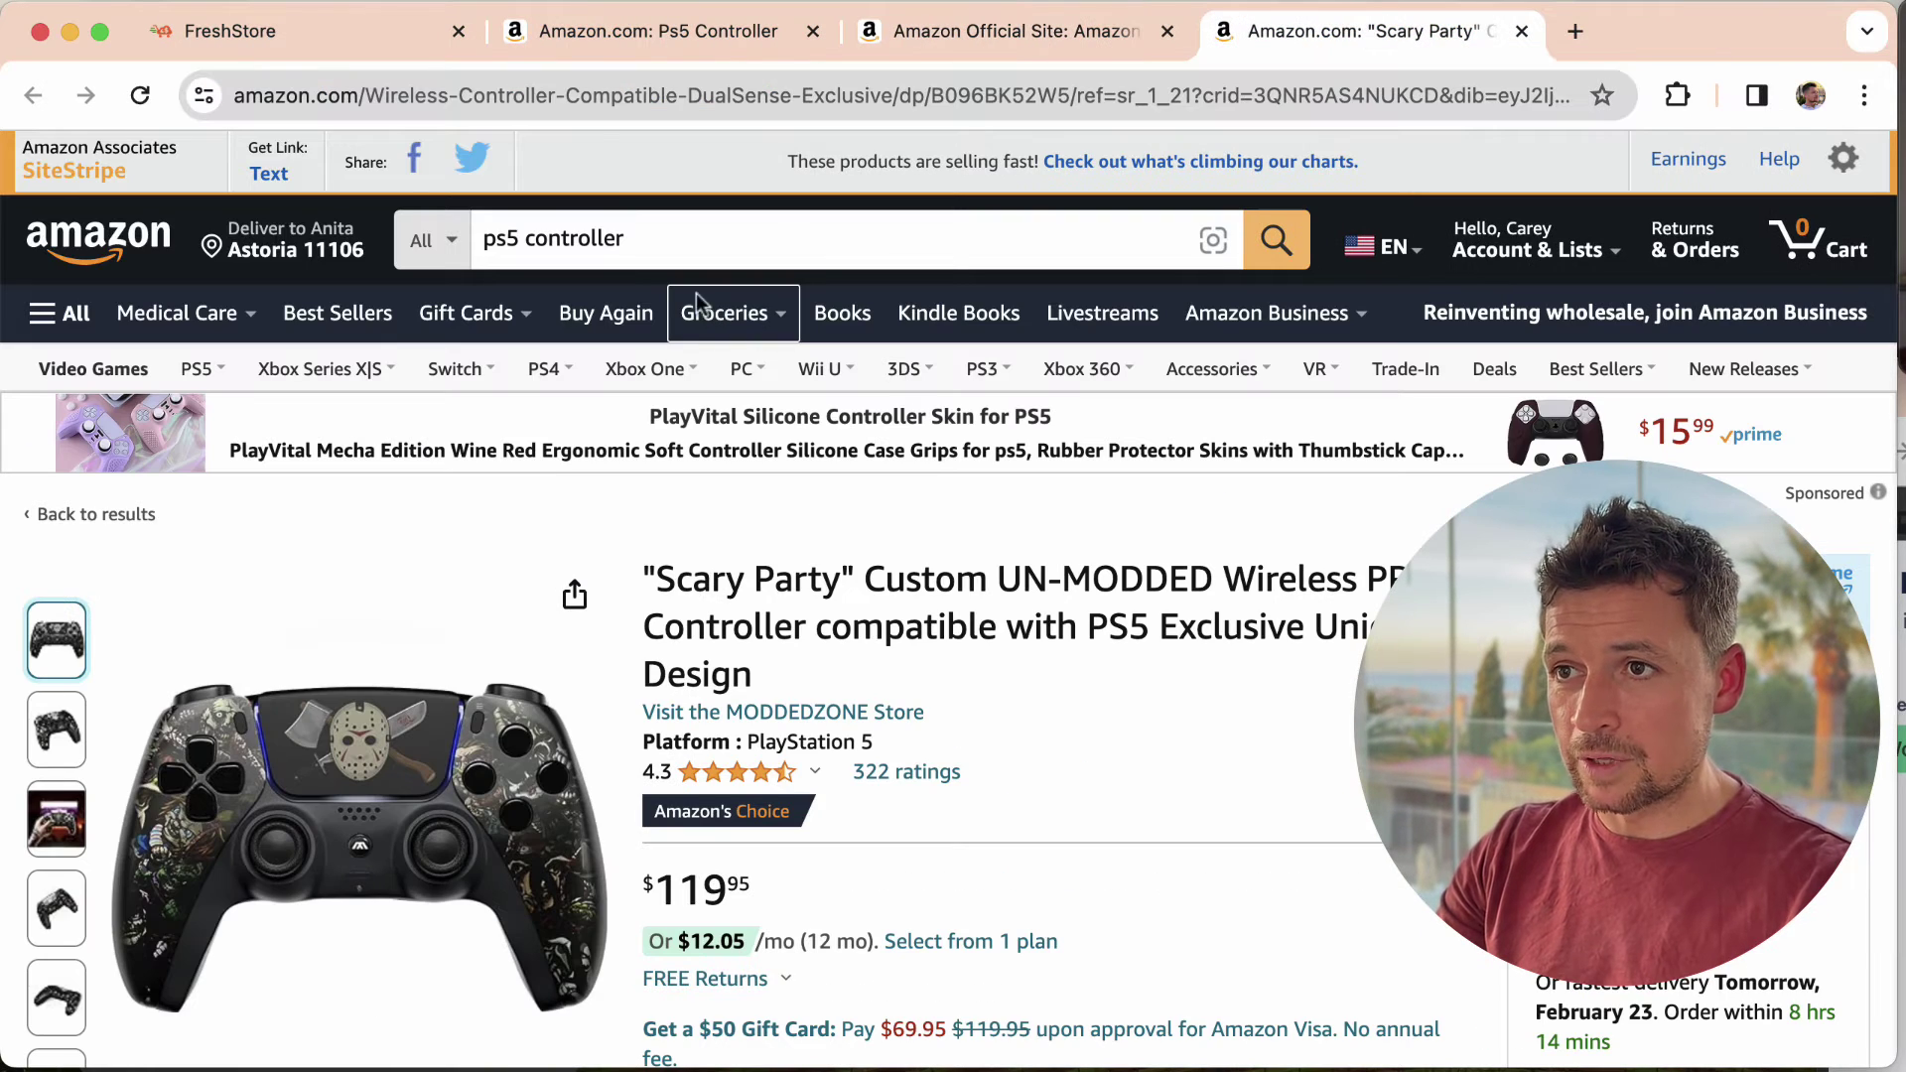
click(1071, 91)
Add the Scary Party controller's full product link as the second line in Amazon Links
key(super+1)
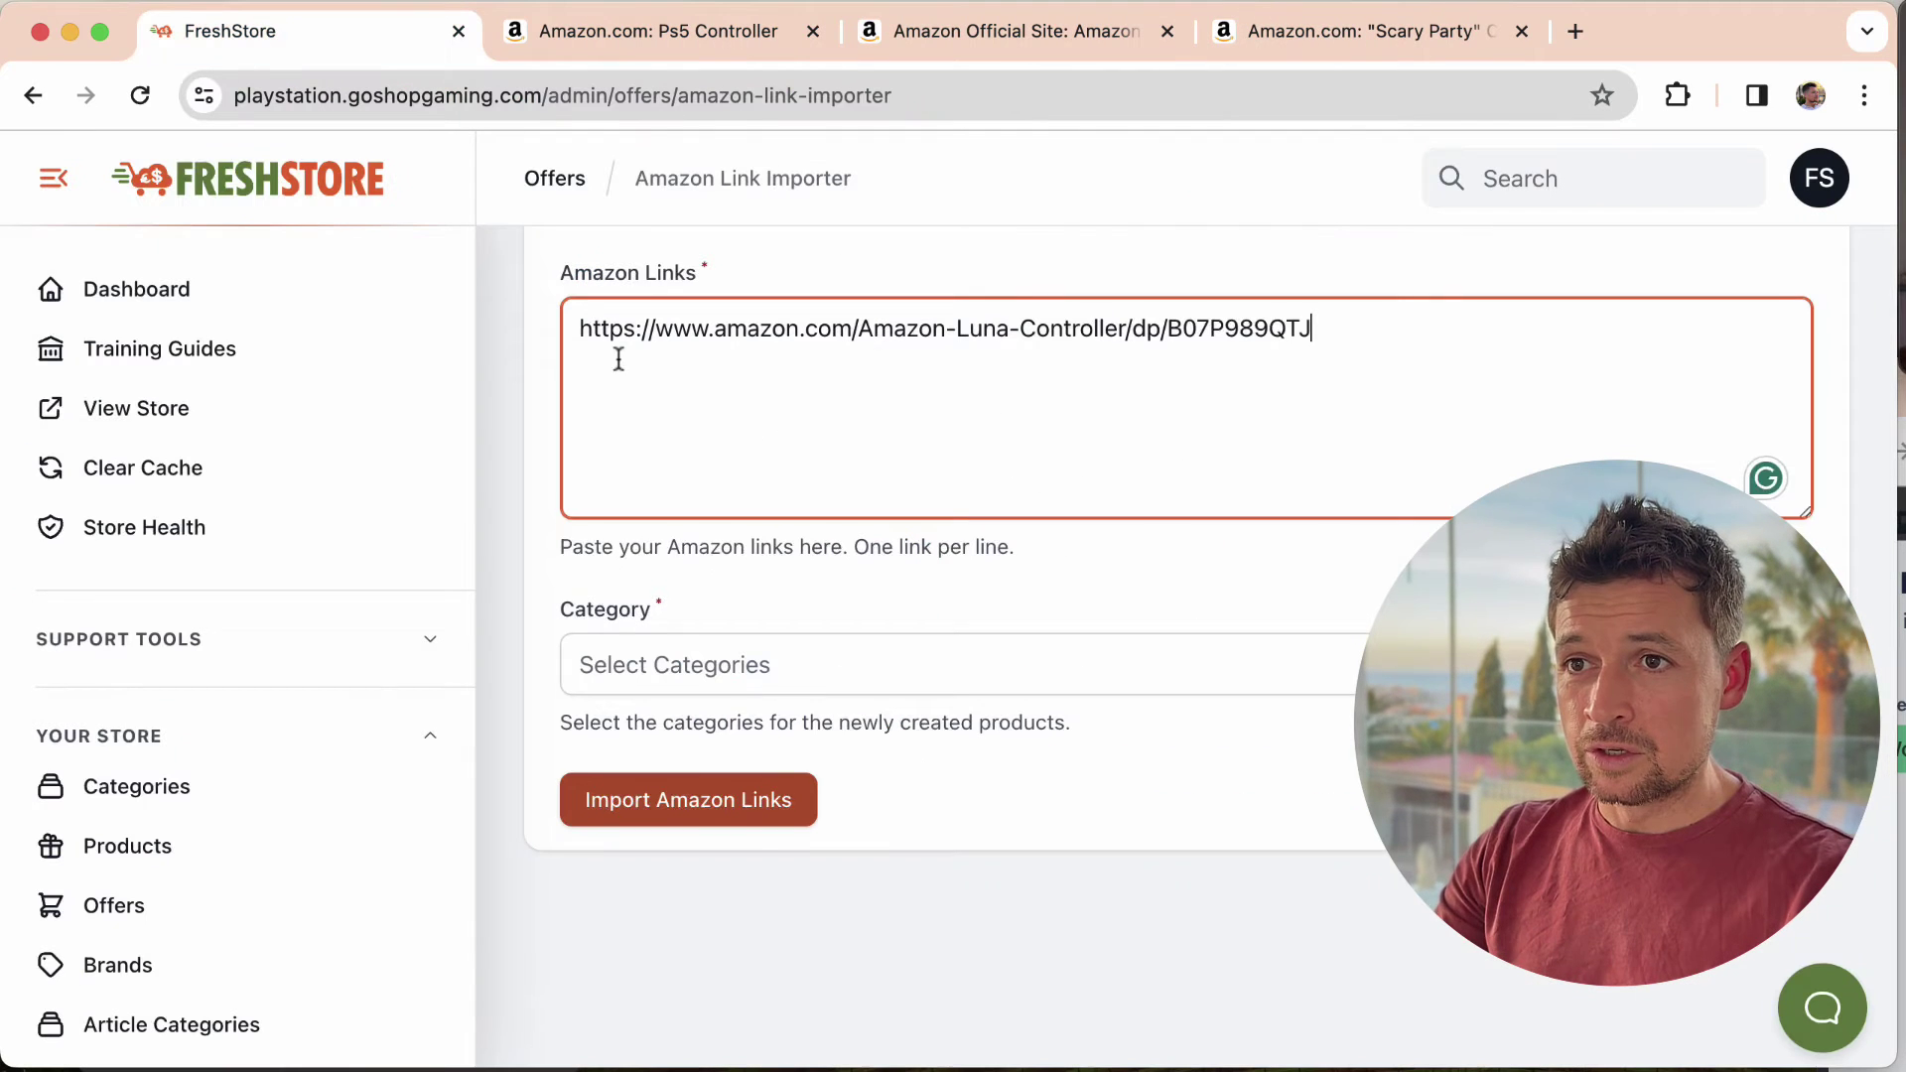
key(Return)
text(https://www.amazon.com/Wireless-Controller-Compatible-DualSense-Exclusive/dp/B096BK52W5)
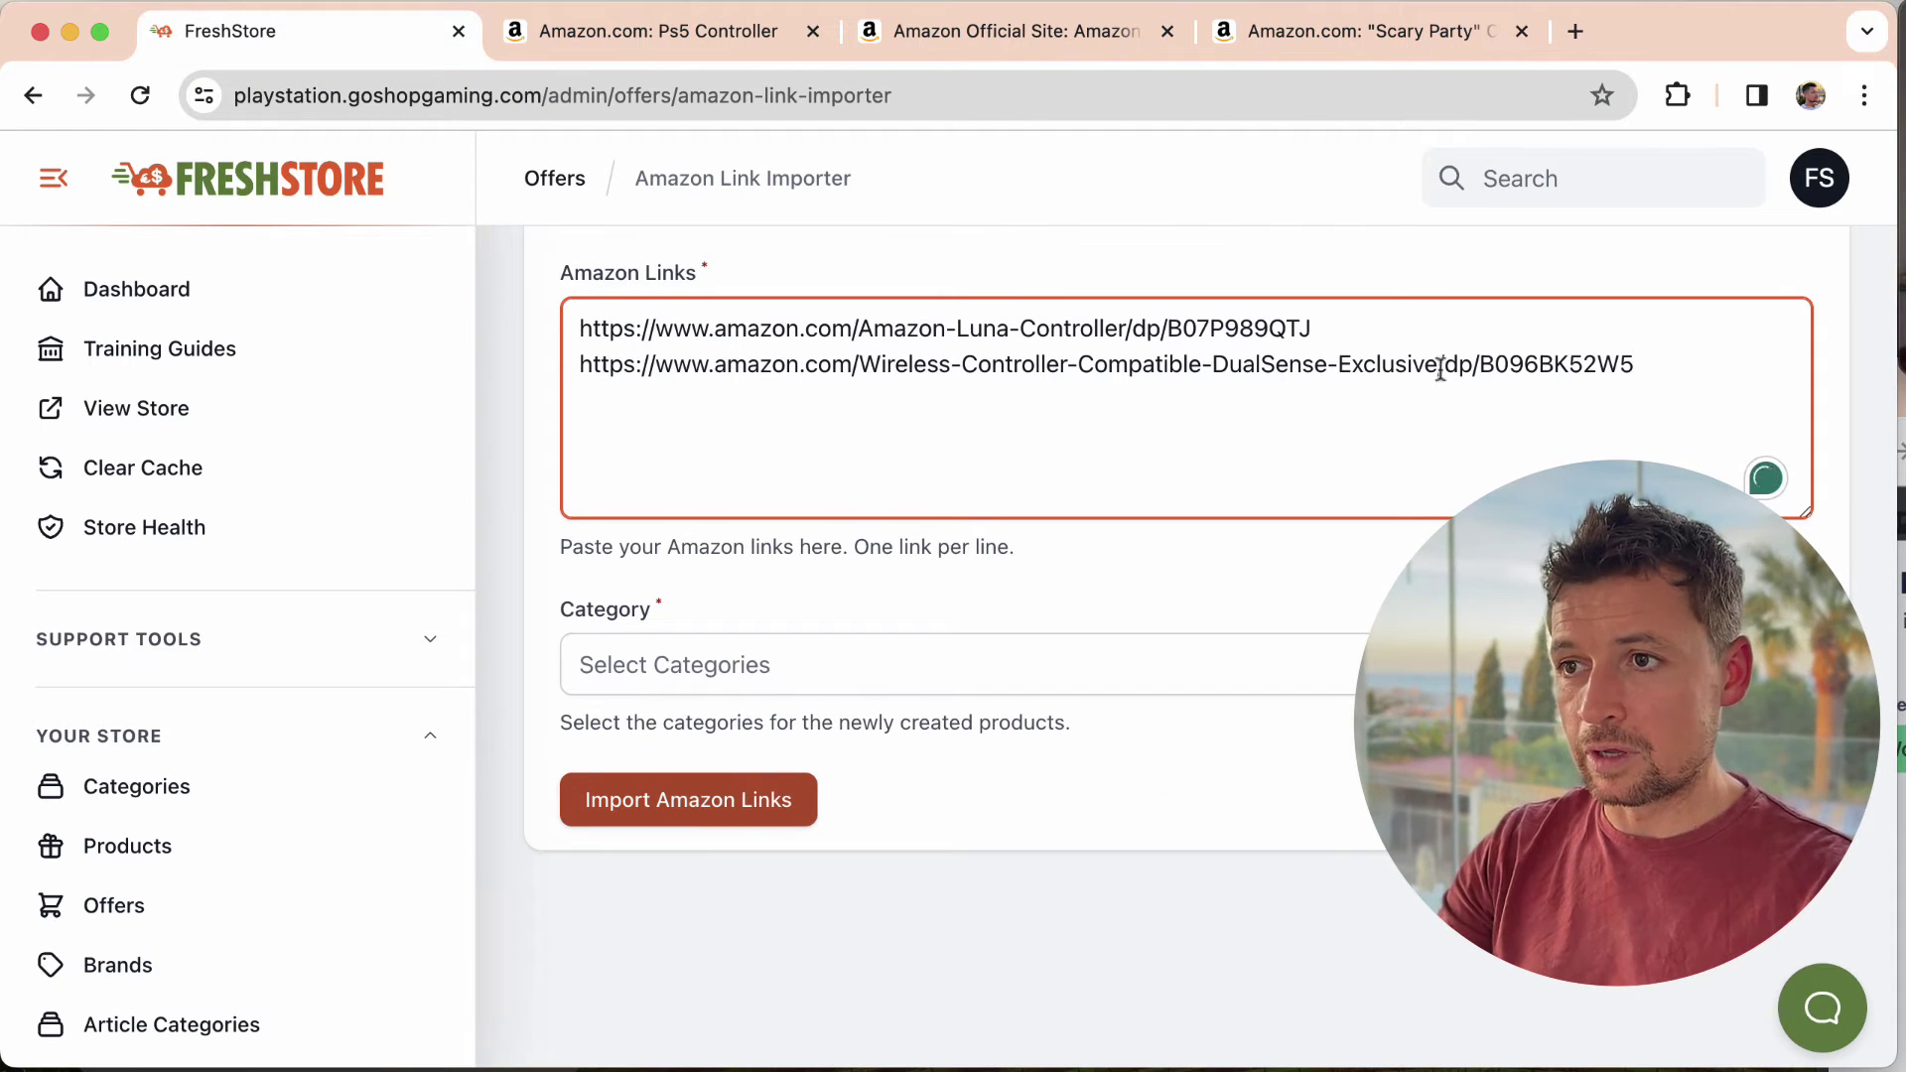
double_click(1540, 363)
double_click(1275, 329)
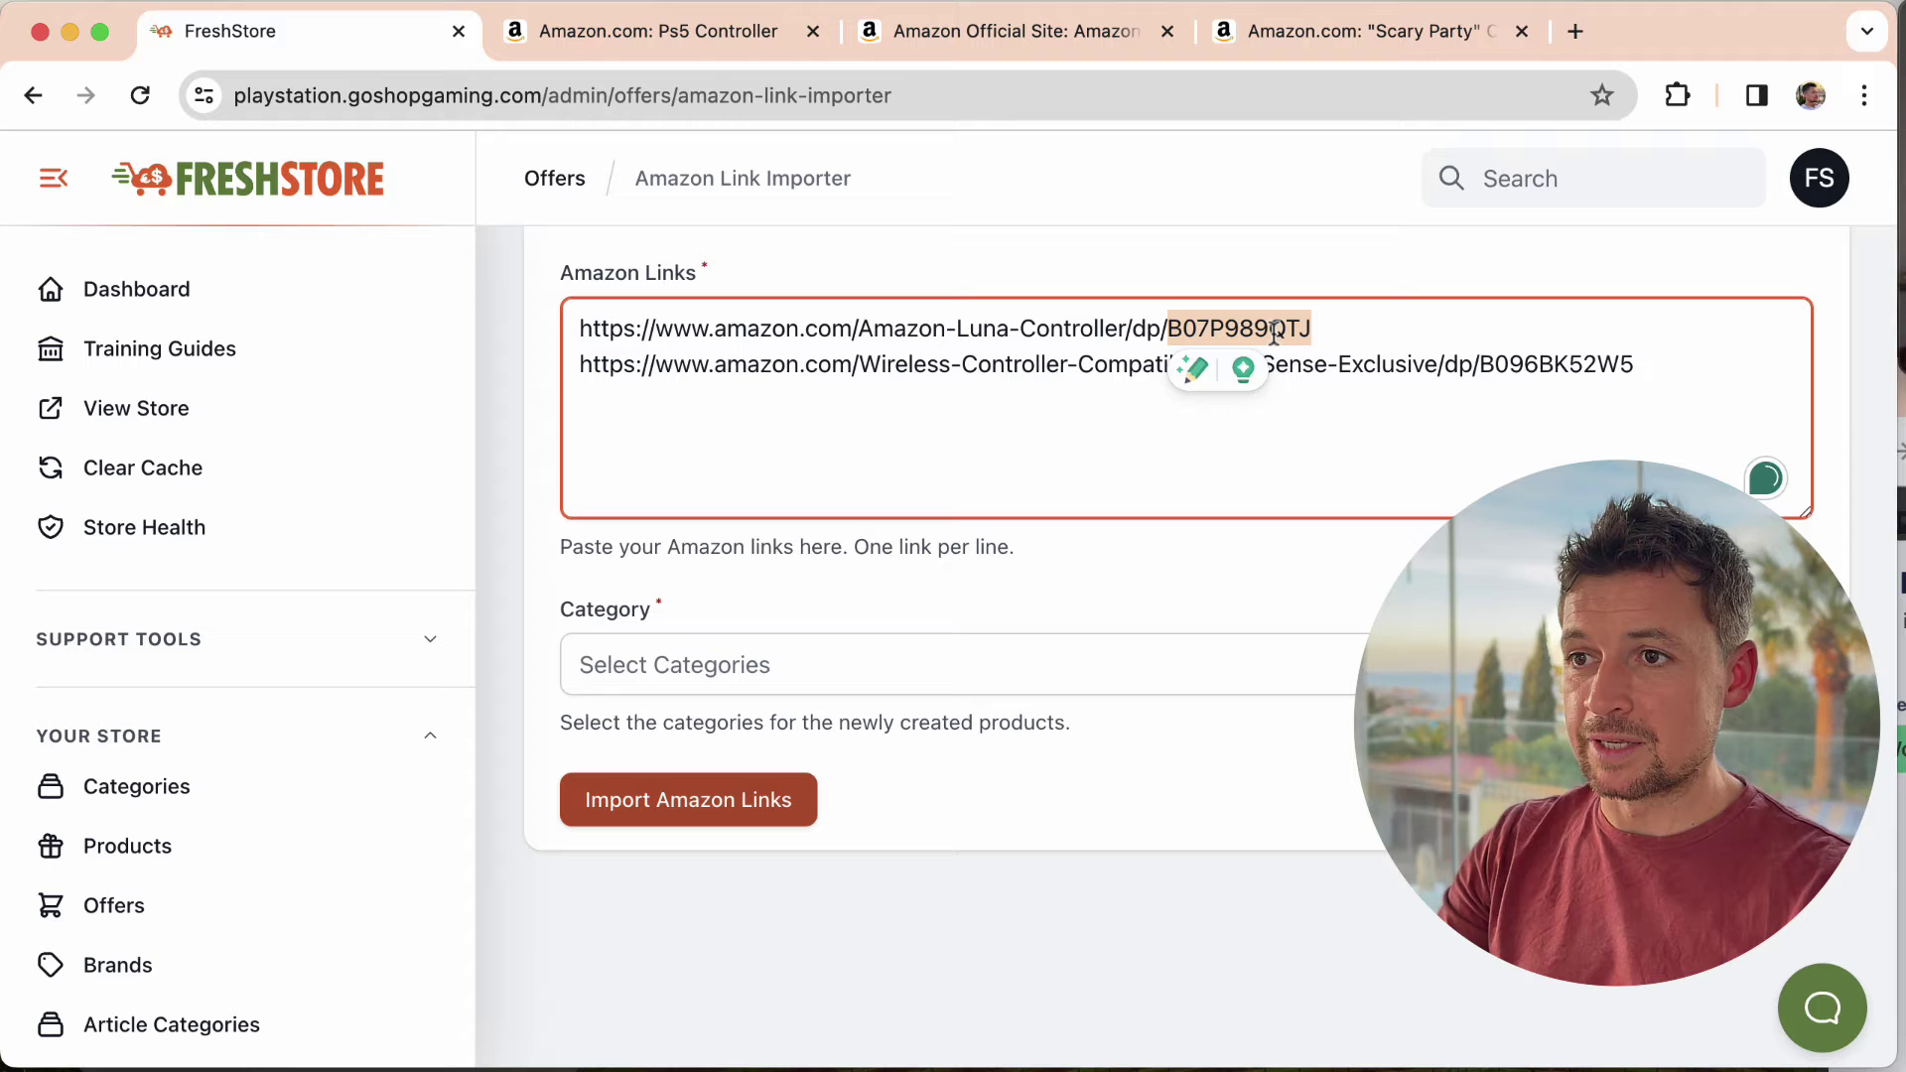
double_click(1598, 357)
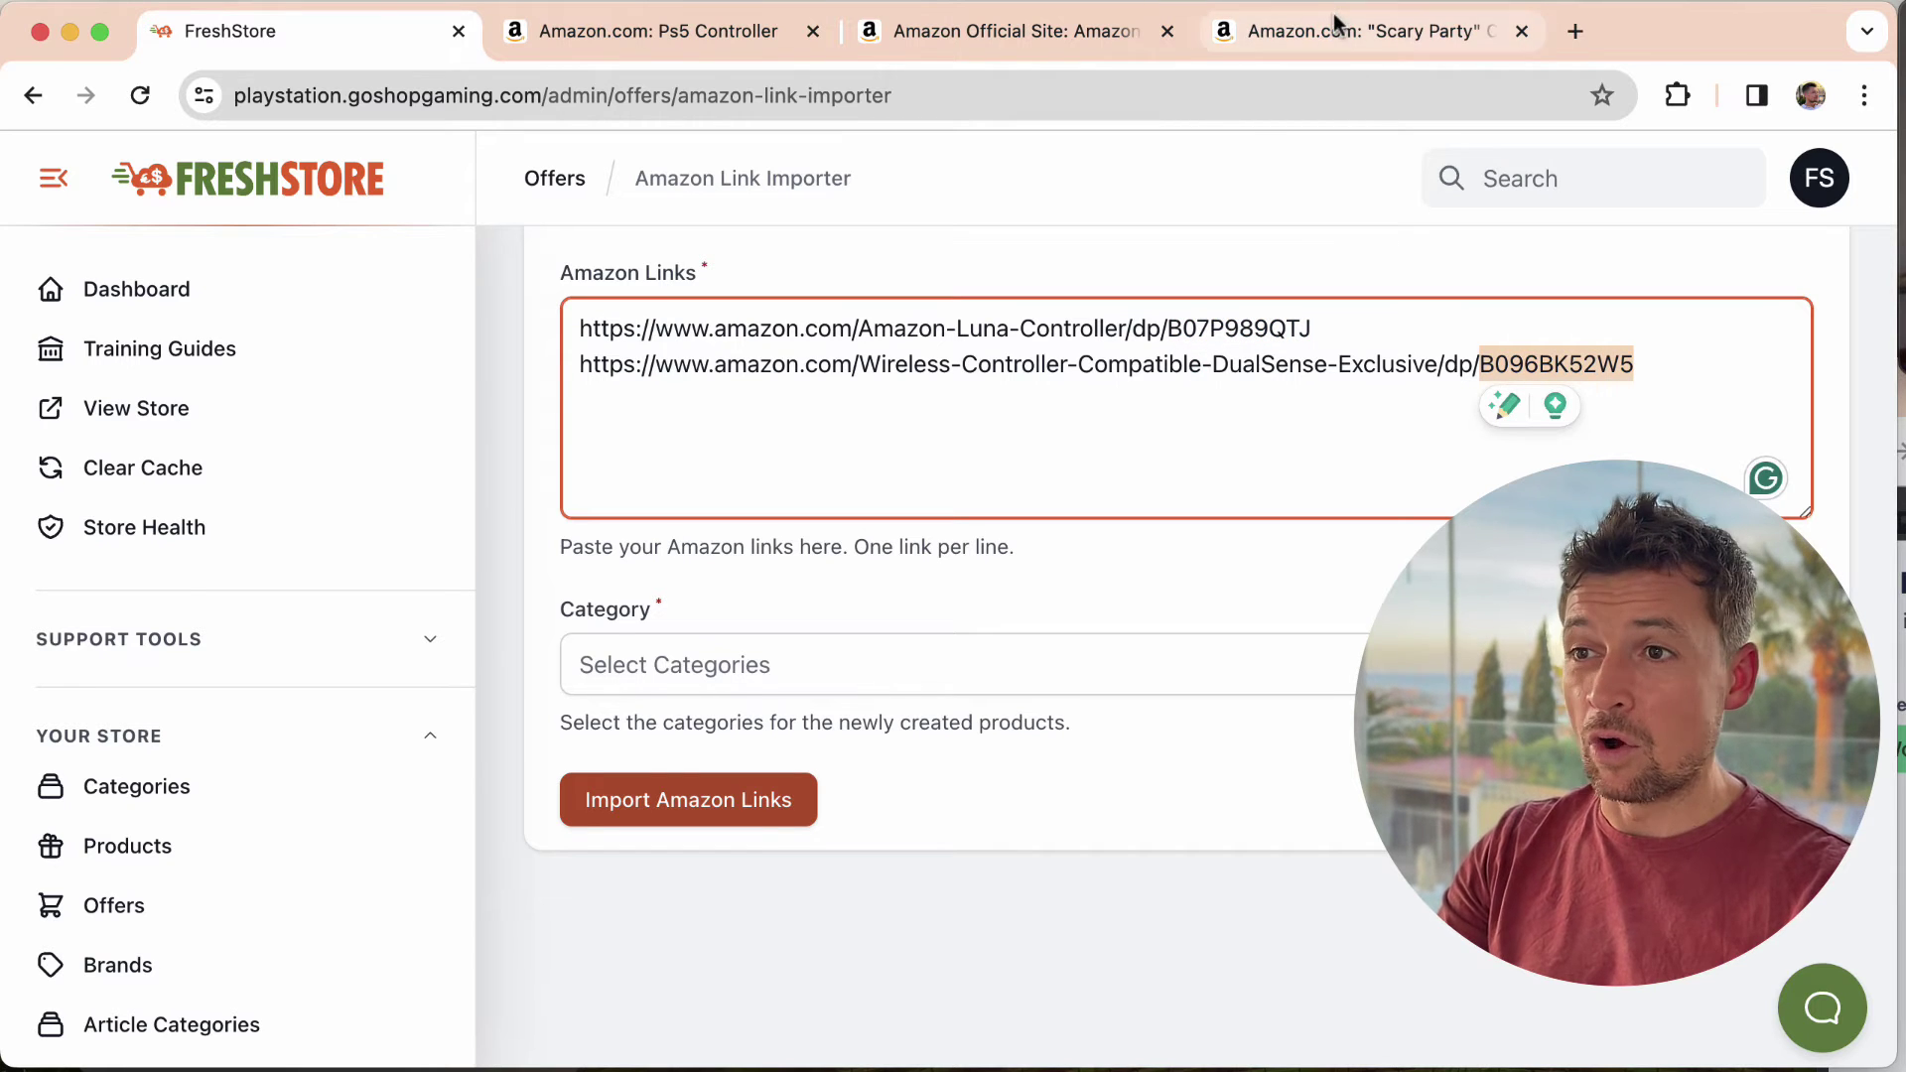
click(1340, 33)
click(993, 96)
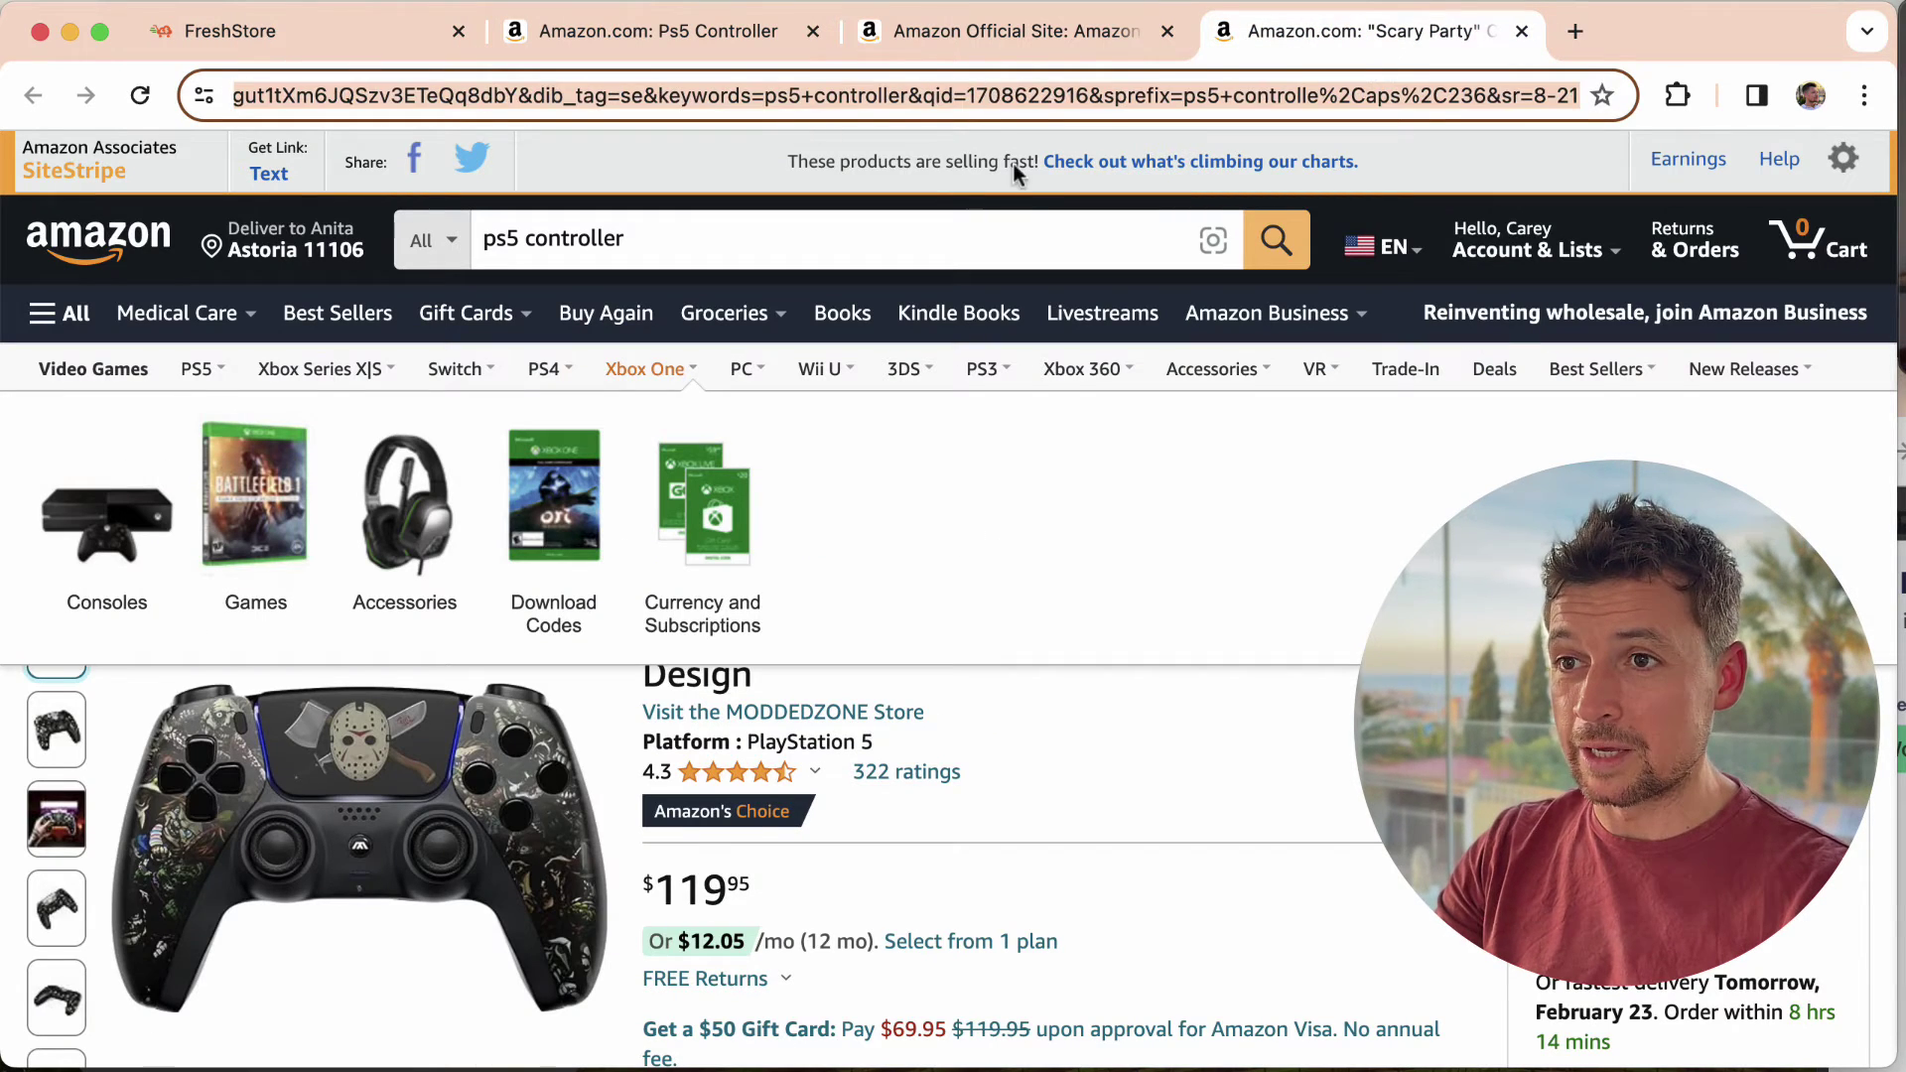
key(super+c)
key(super+1)
triple_click(1260, 359)
key(super+v)
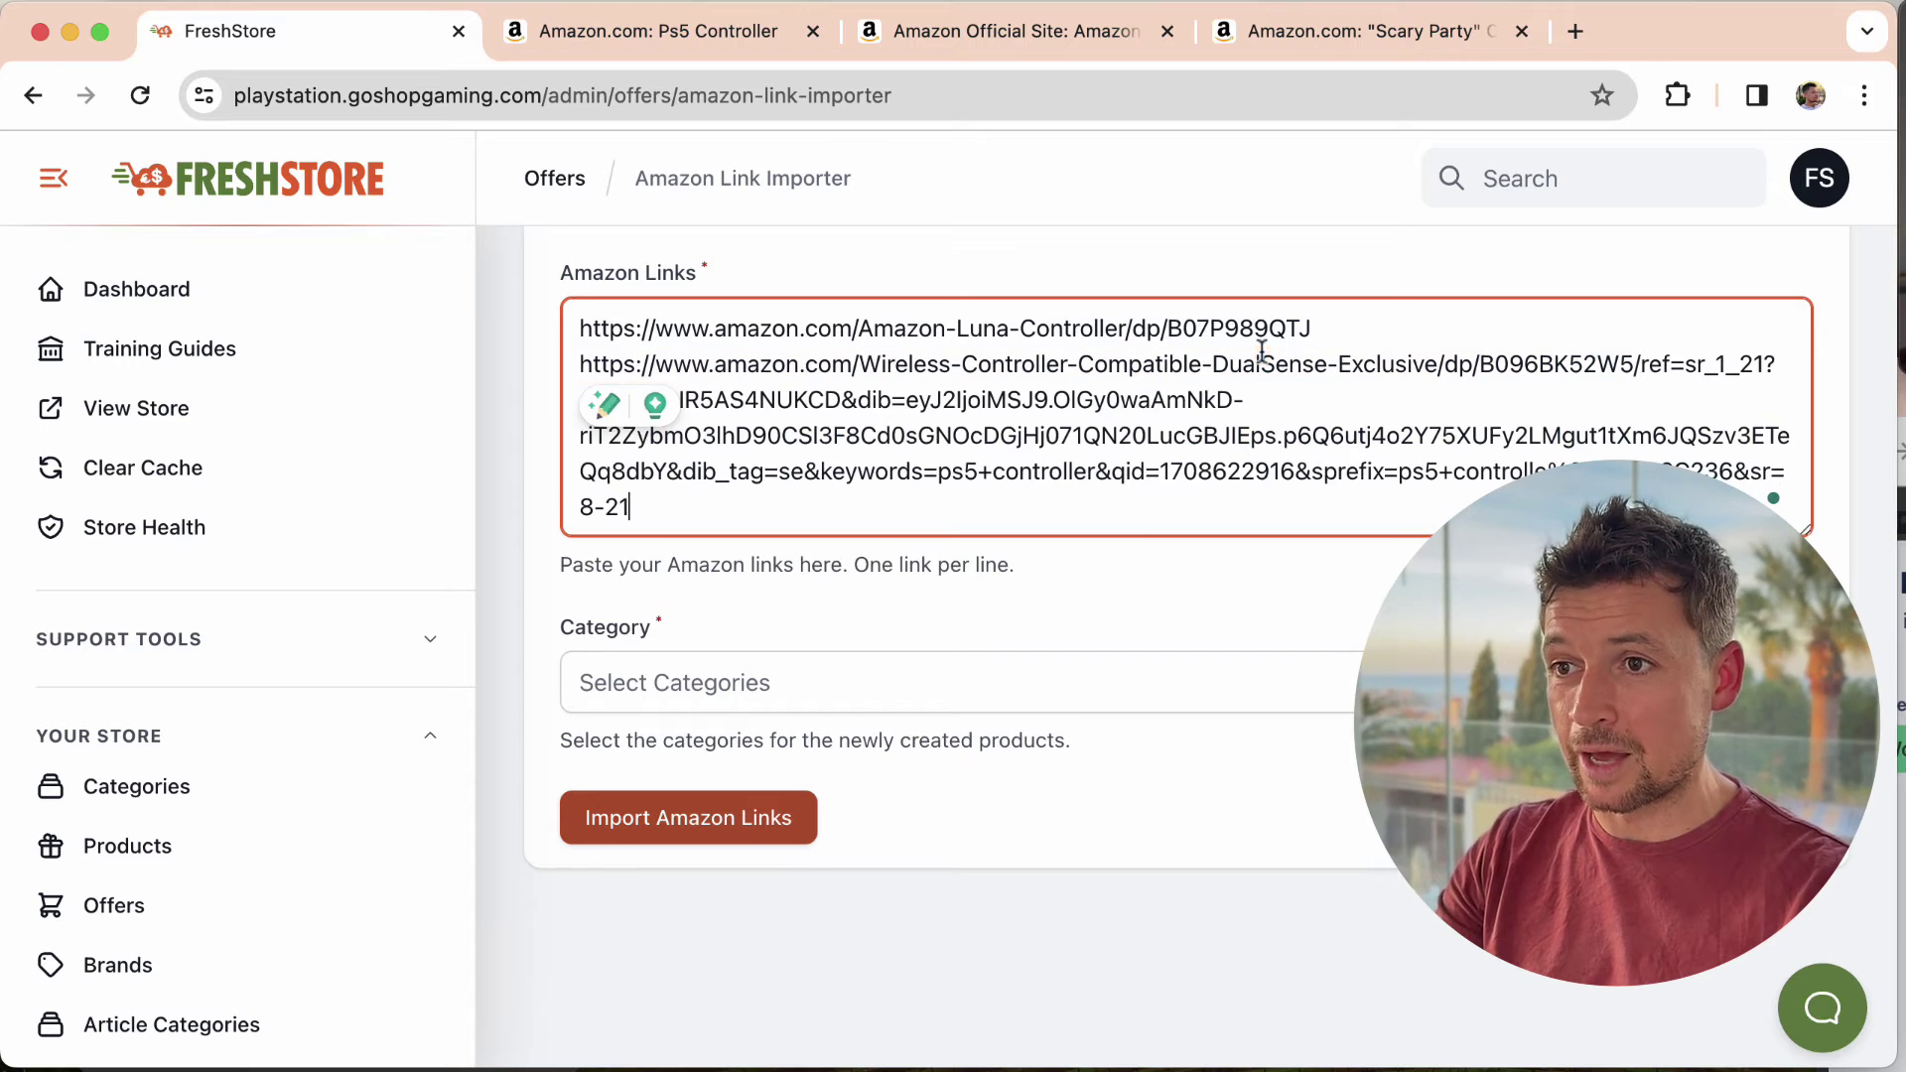
Set the import category to '- PS5 Controllers' and import both Amazon links
click(838, 685)
scroll(926, 841, down, 2)
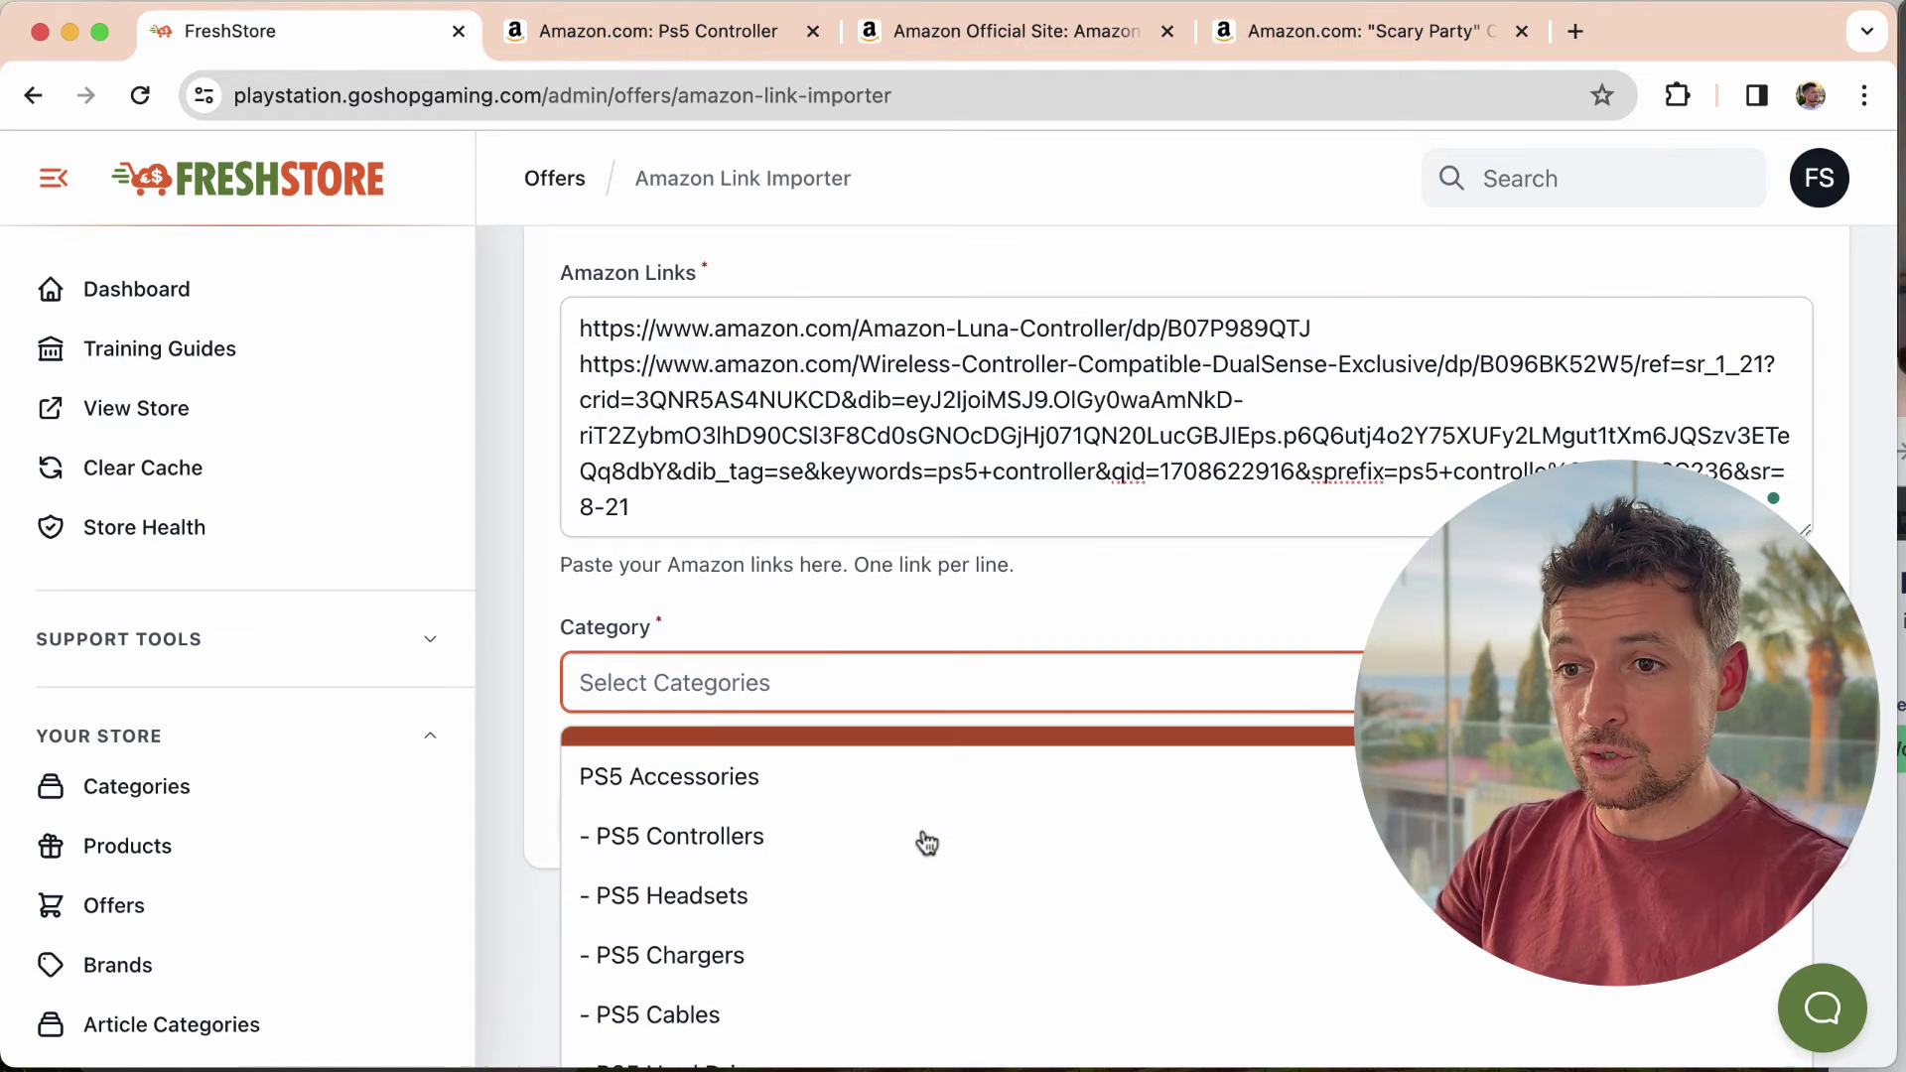
click(978, 839)
click(1045, 636)
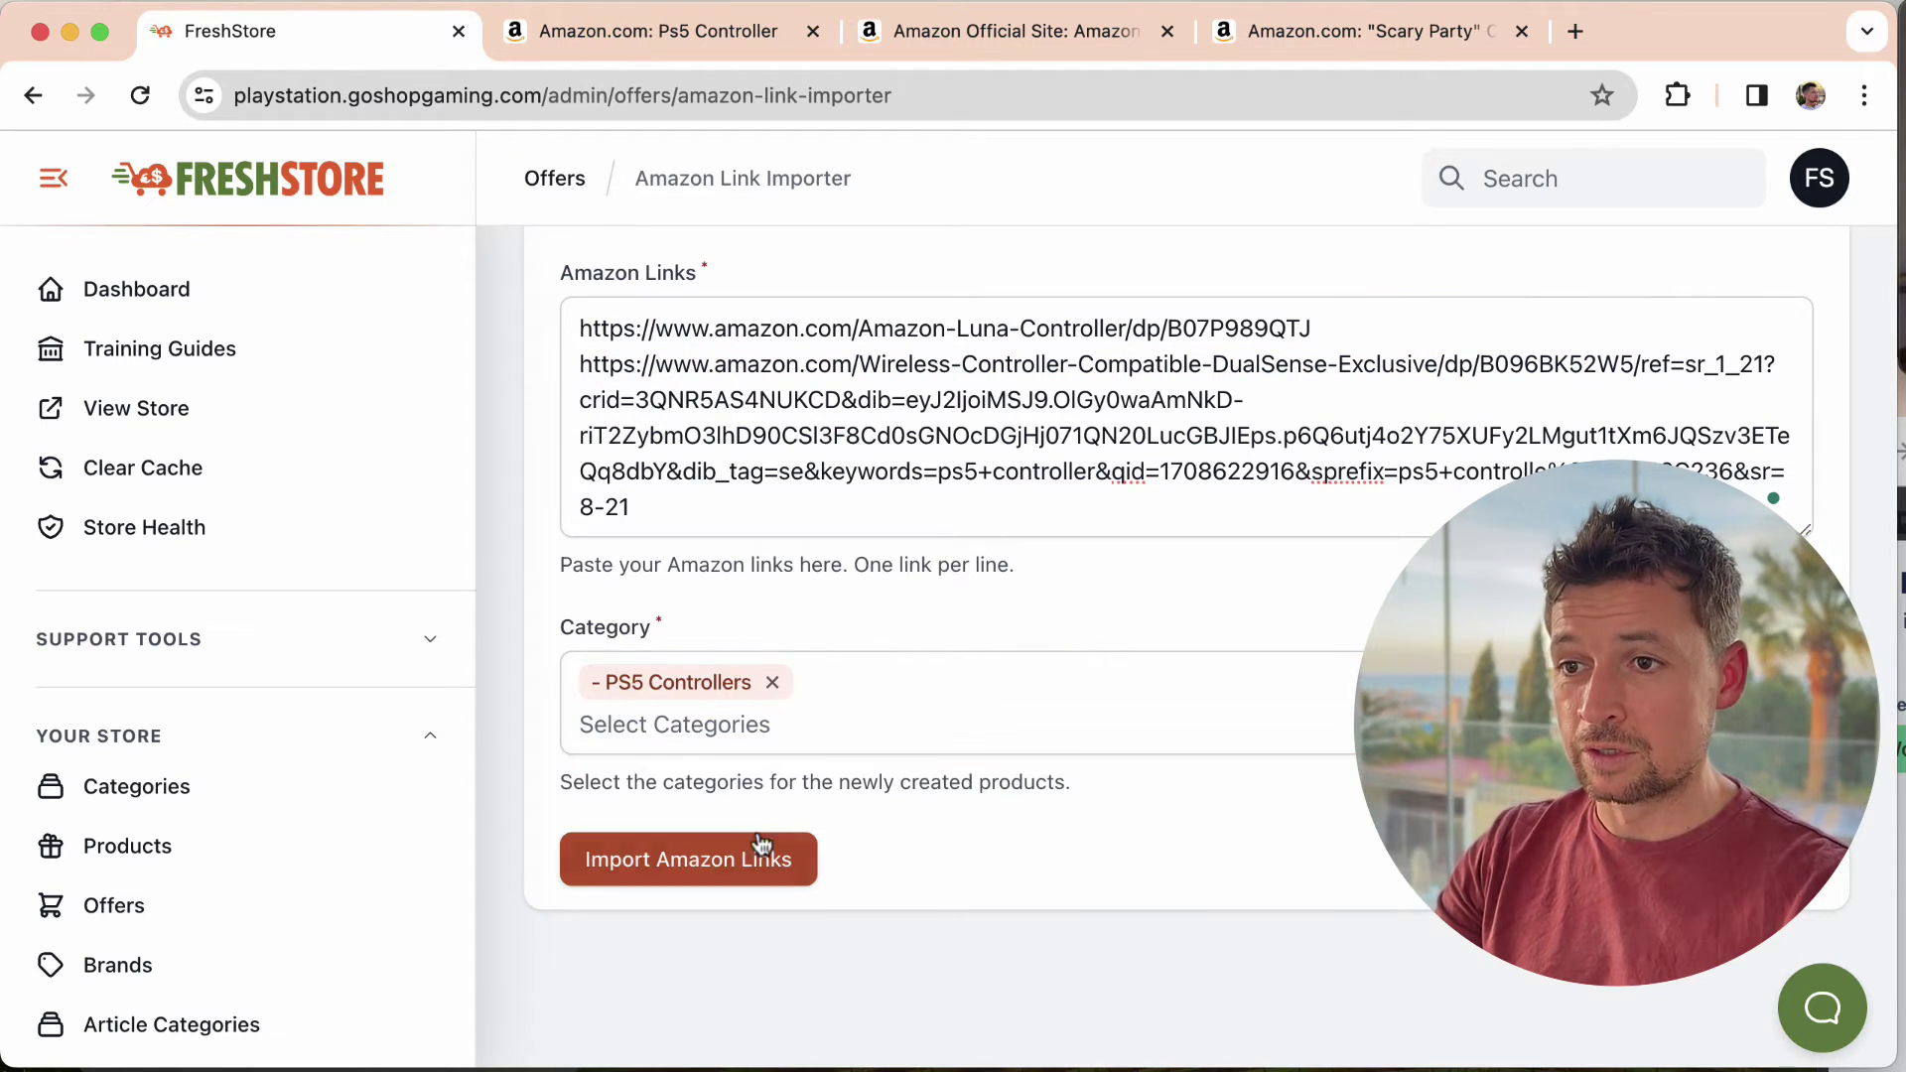
click(766, 855)
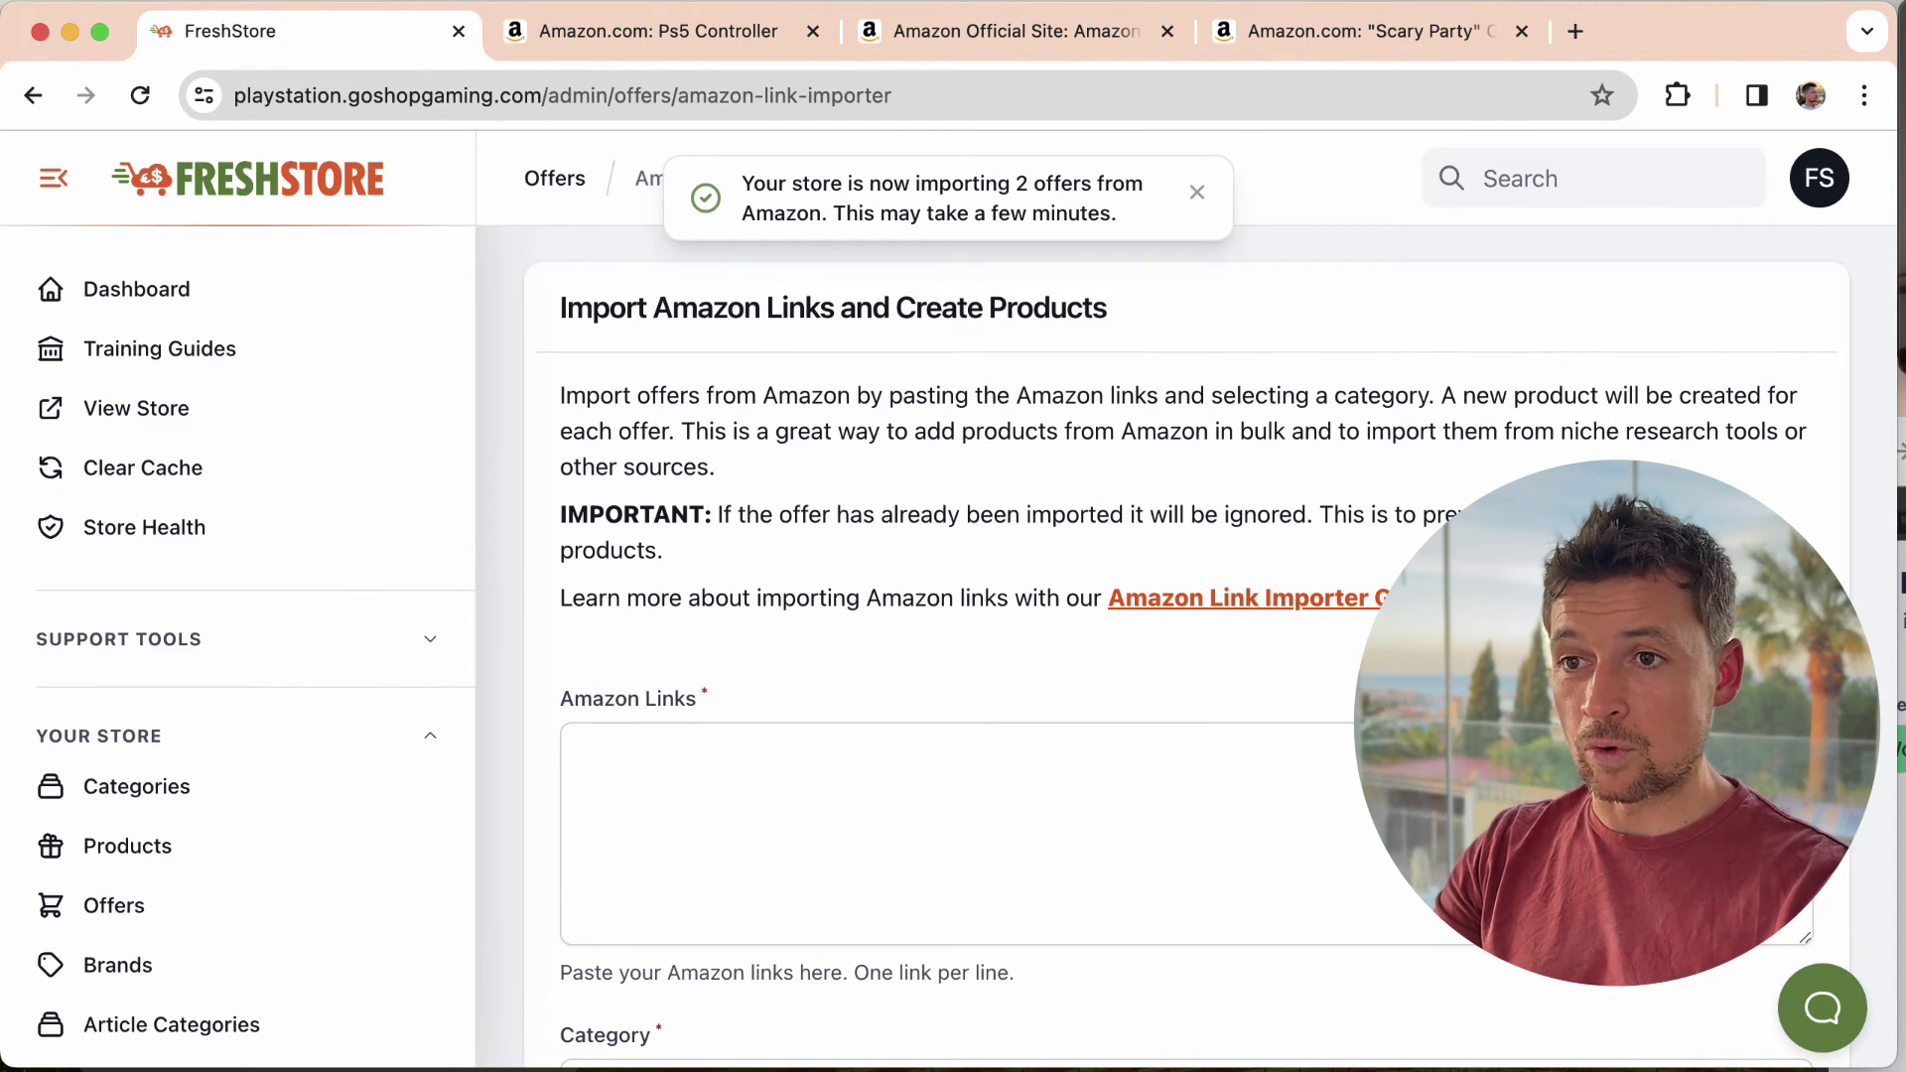
Glance at the Amazon Link Importer Guide, then open the Products list with the imported controllers
click(1220, 608)
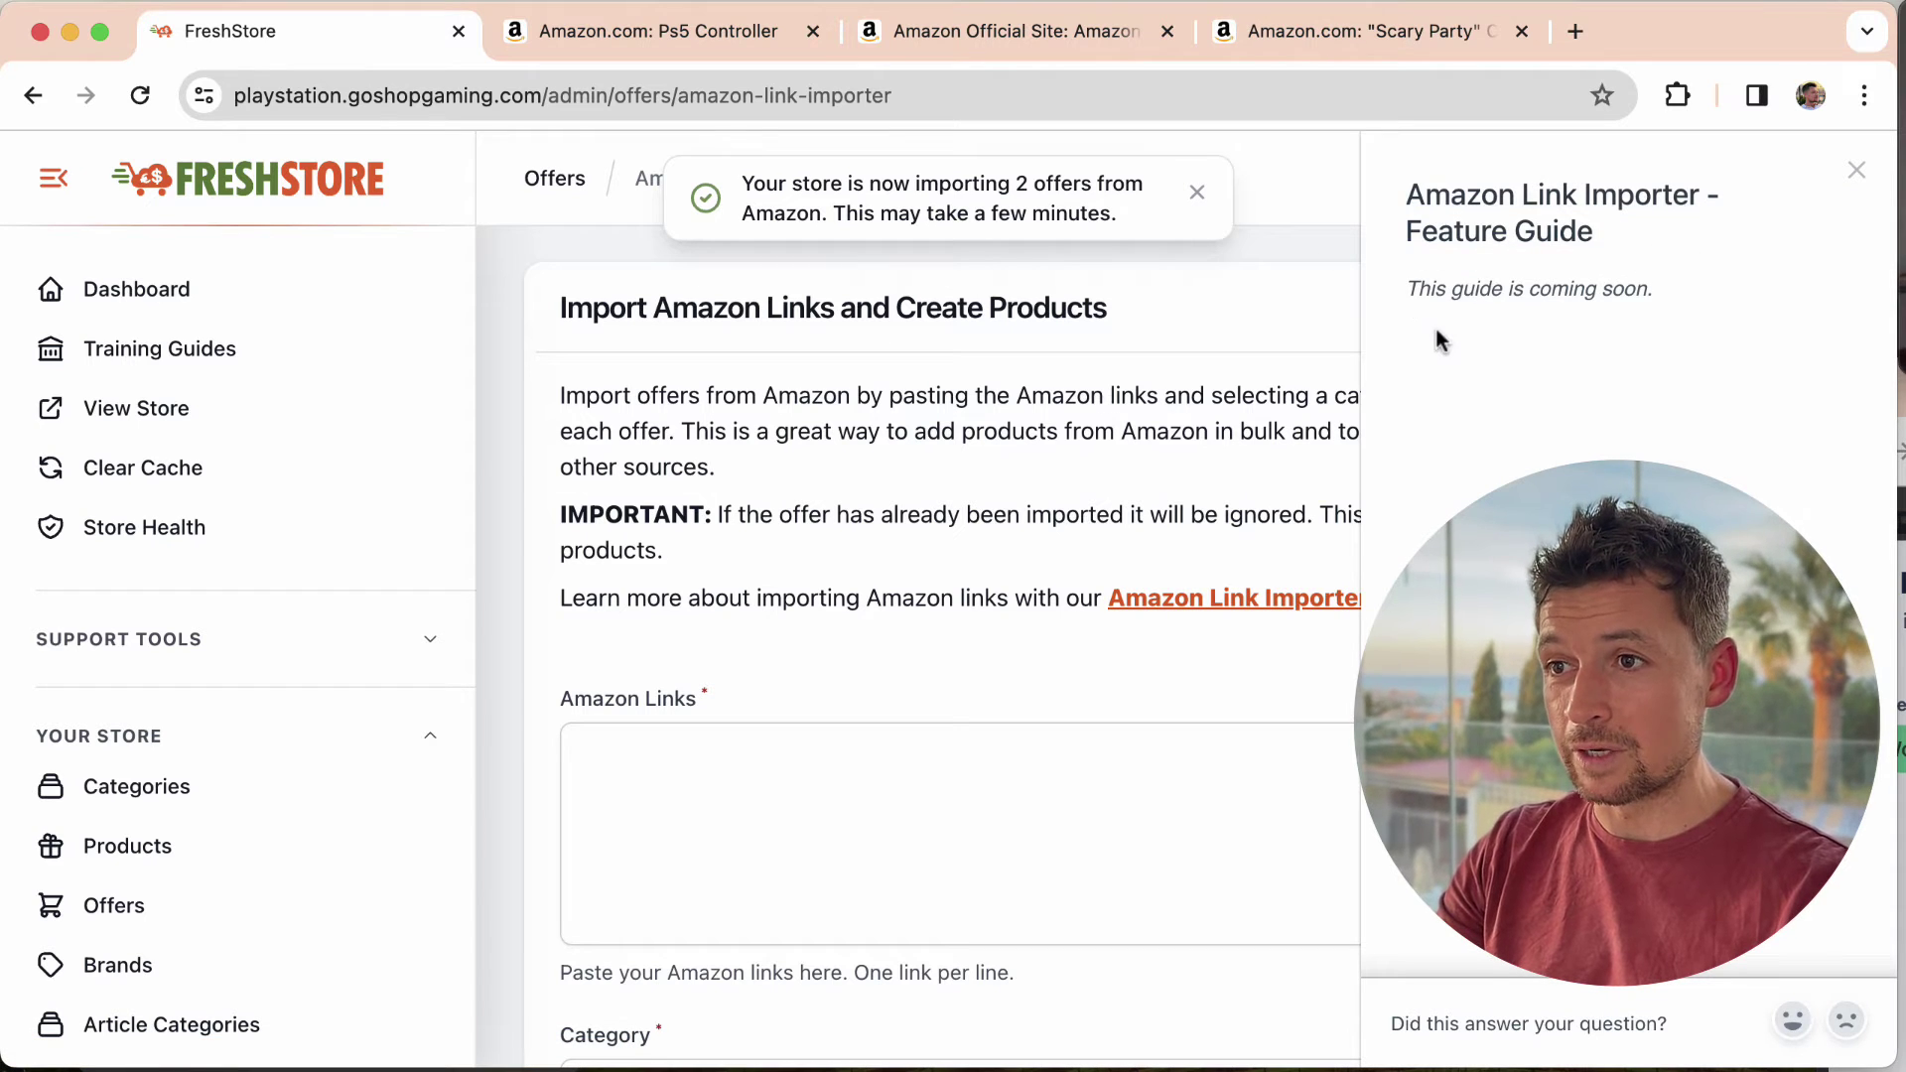
triple_click(1522, 291)
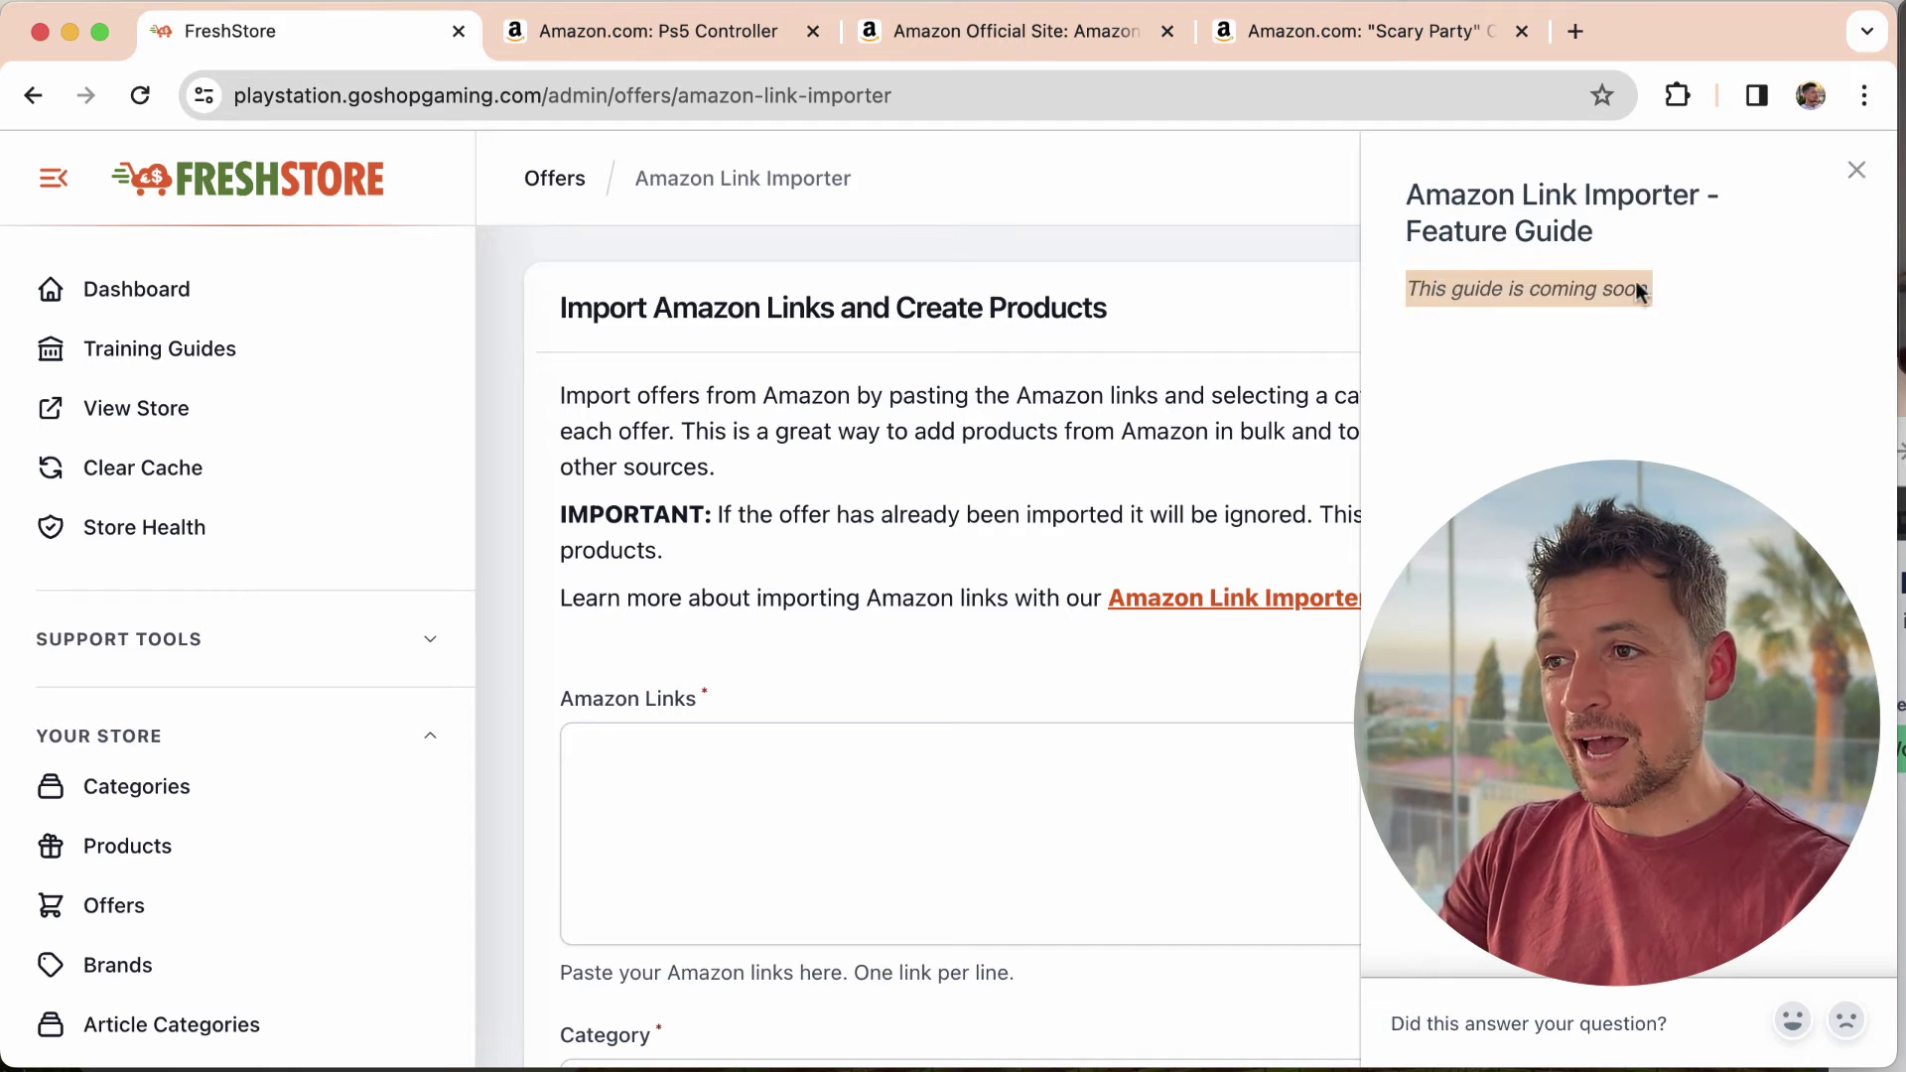
key(Escape)
scroll(189, 667, down, 3)
click(159, 675)
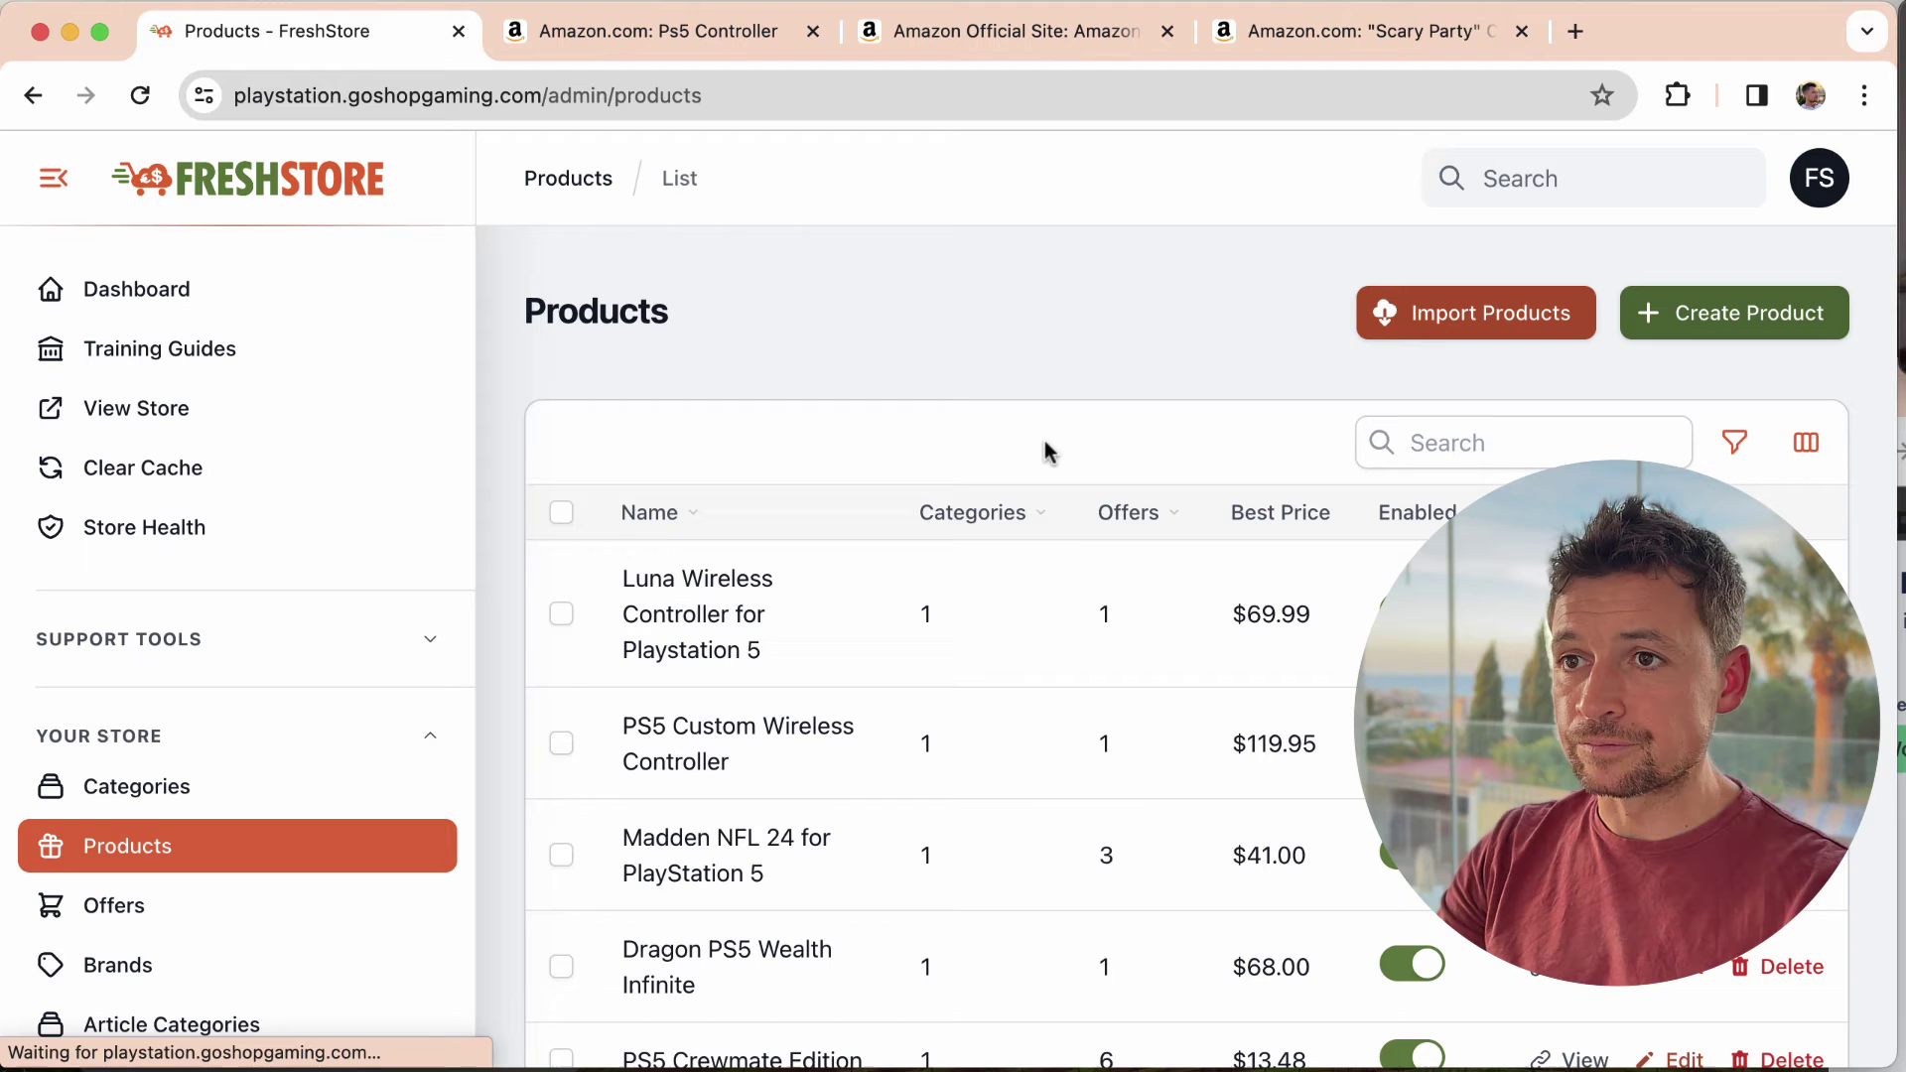
scroll(1140, 638, down, 2)
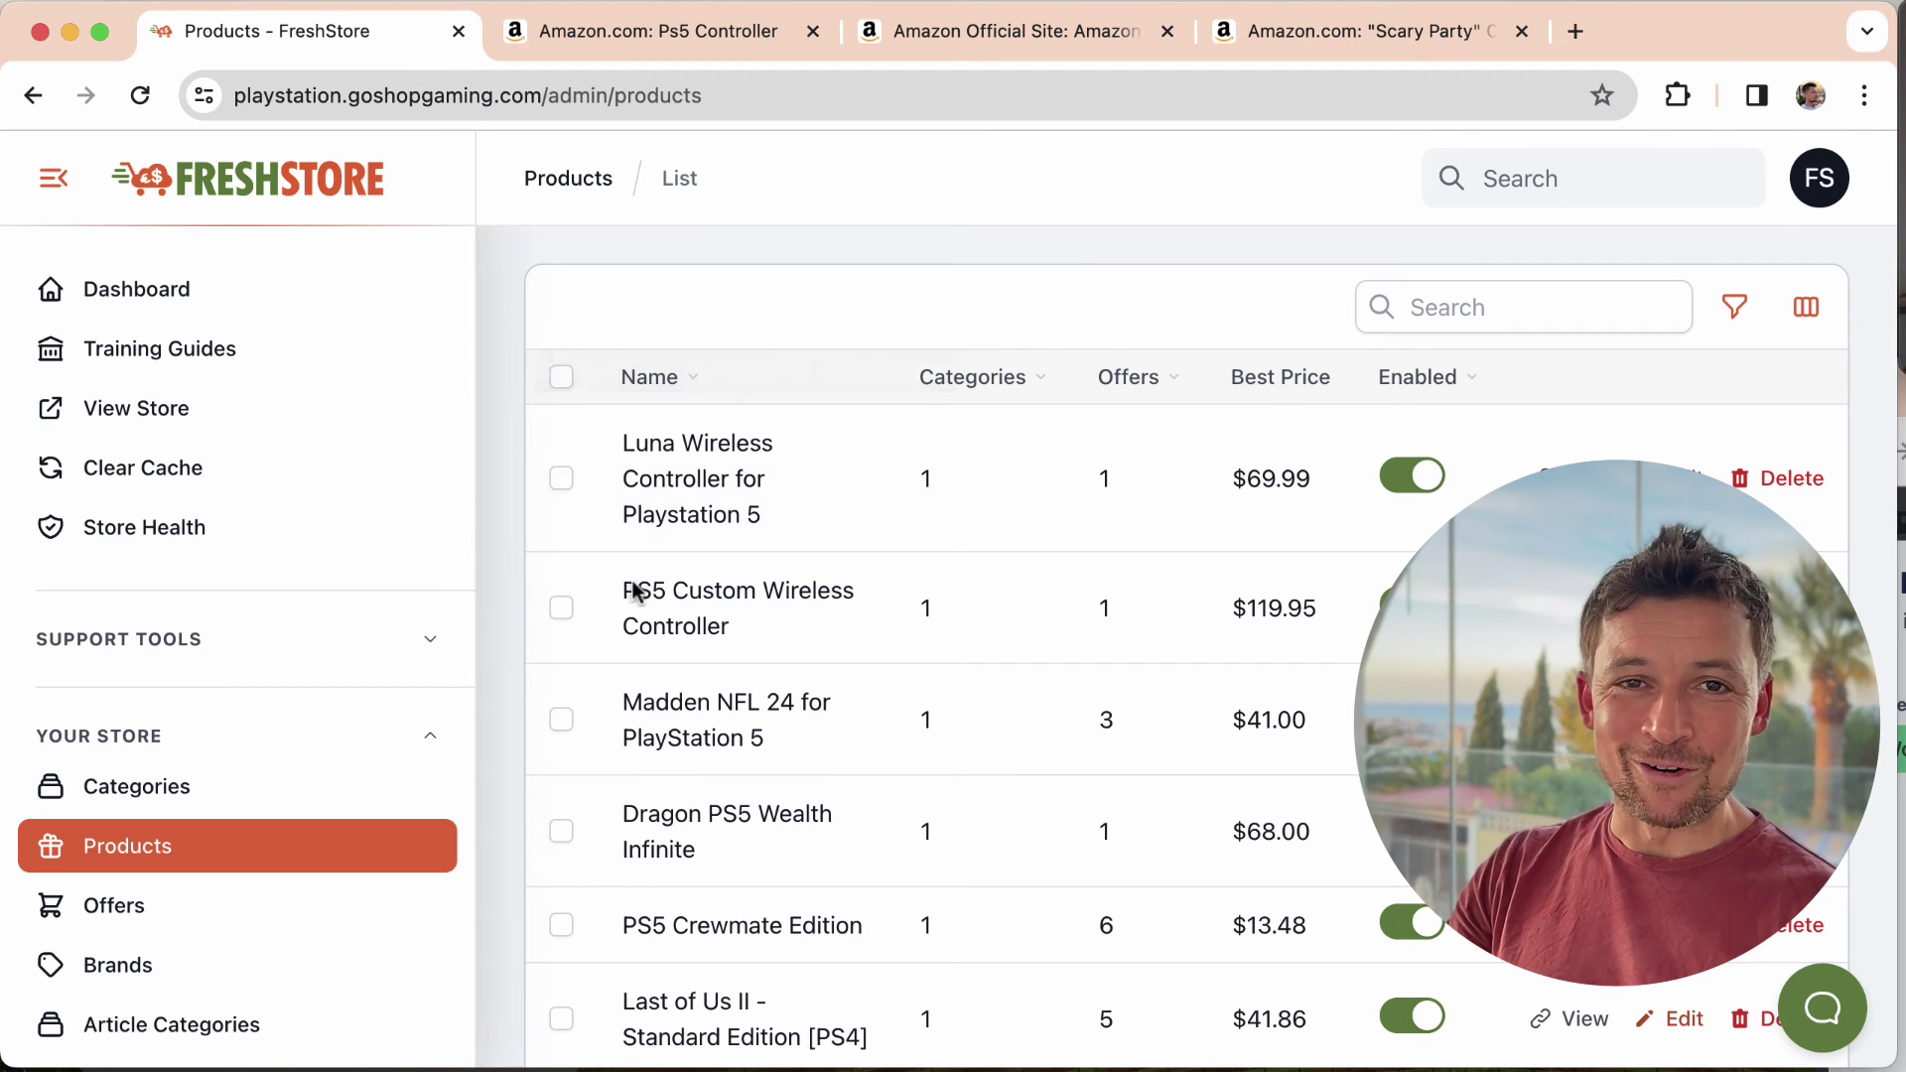
scroll(156, 795, down, 2)
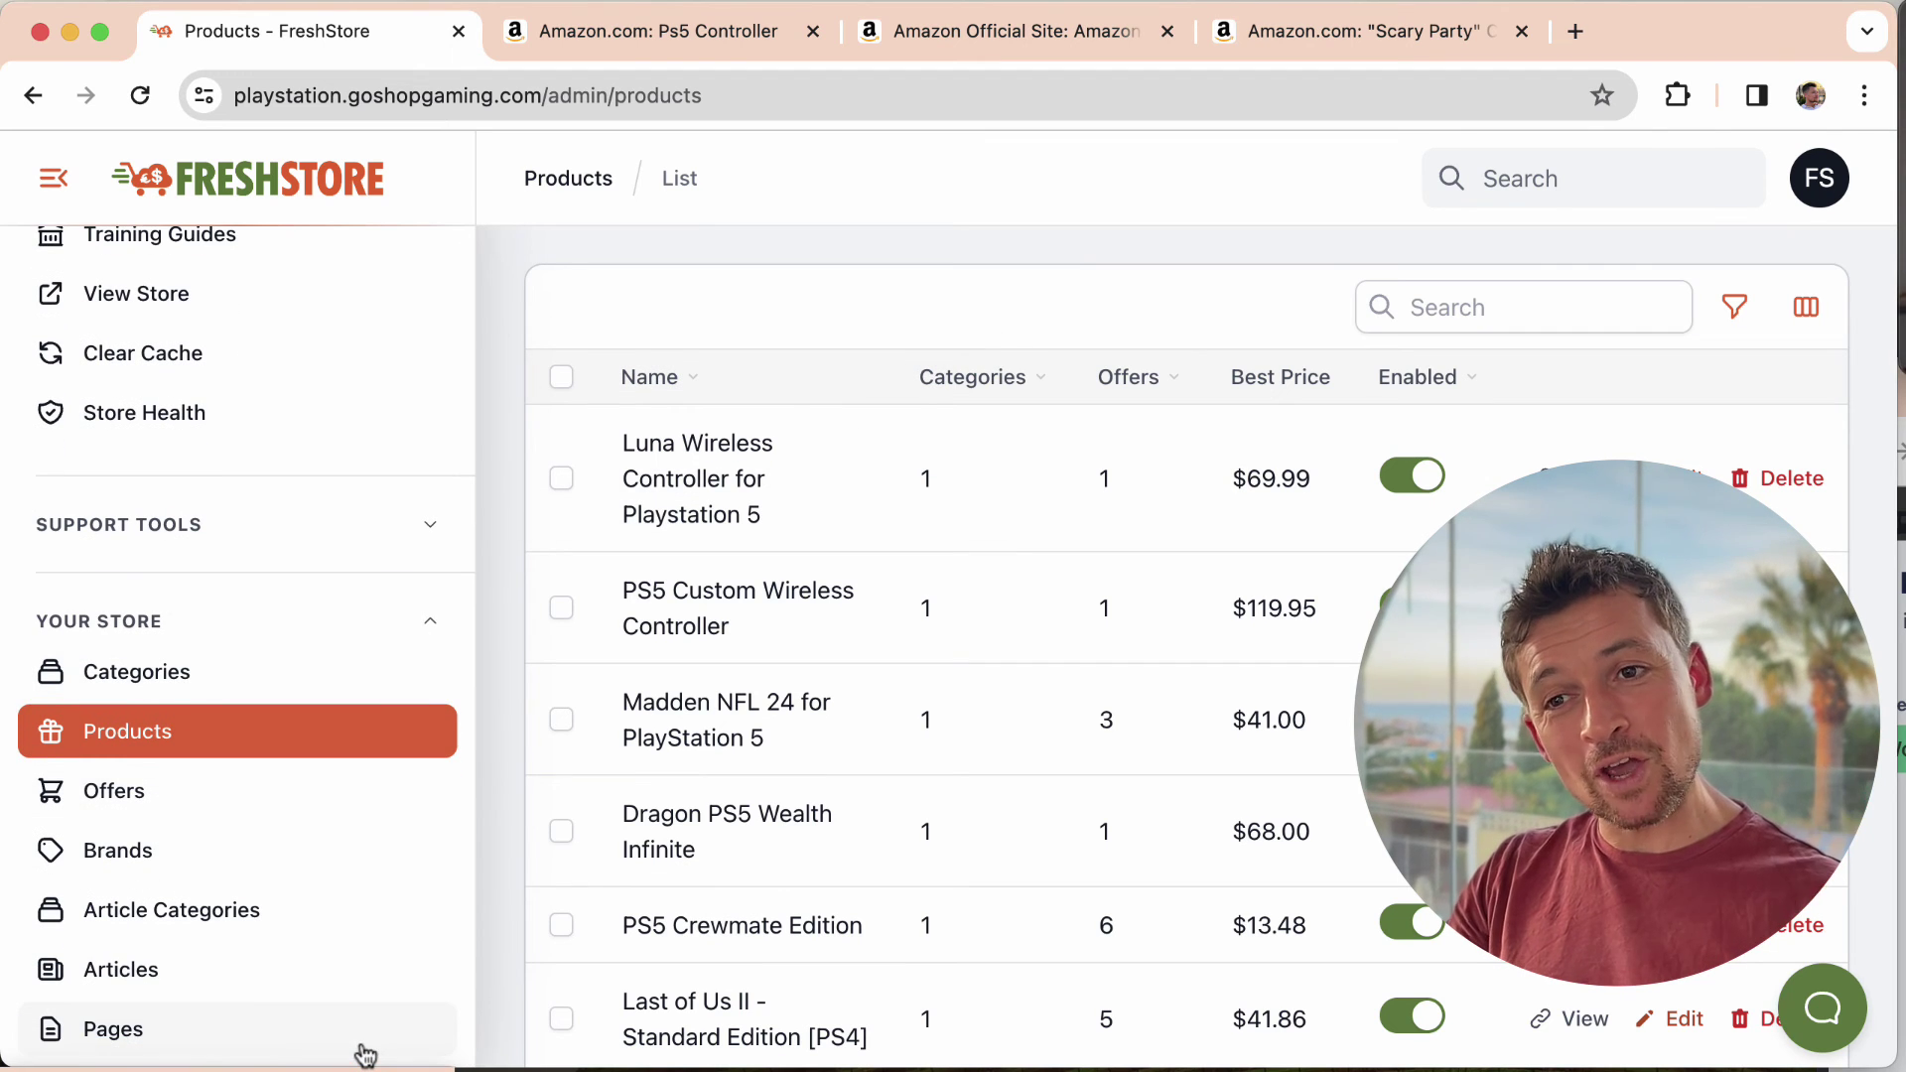
scroll(366, 1054, down, 10)
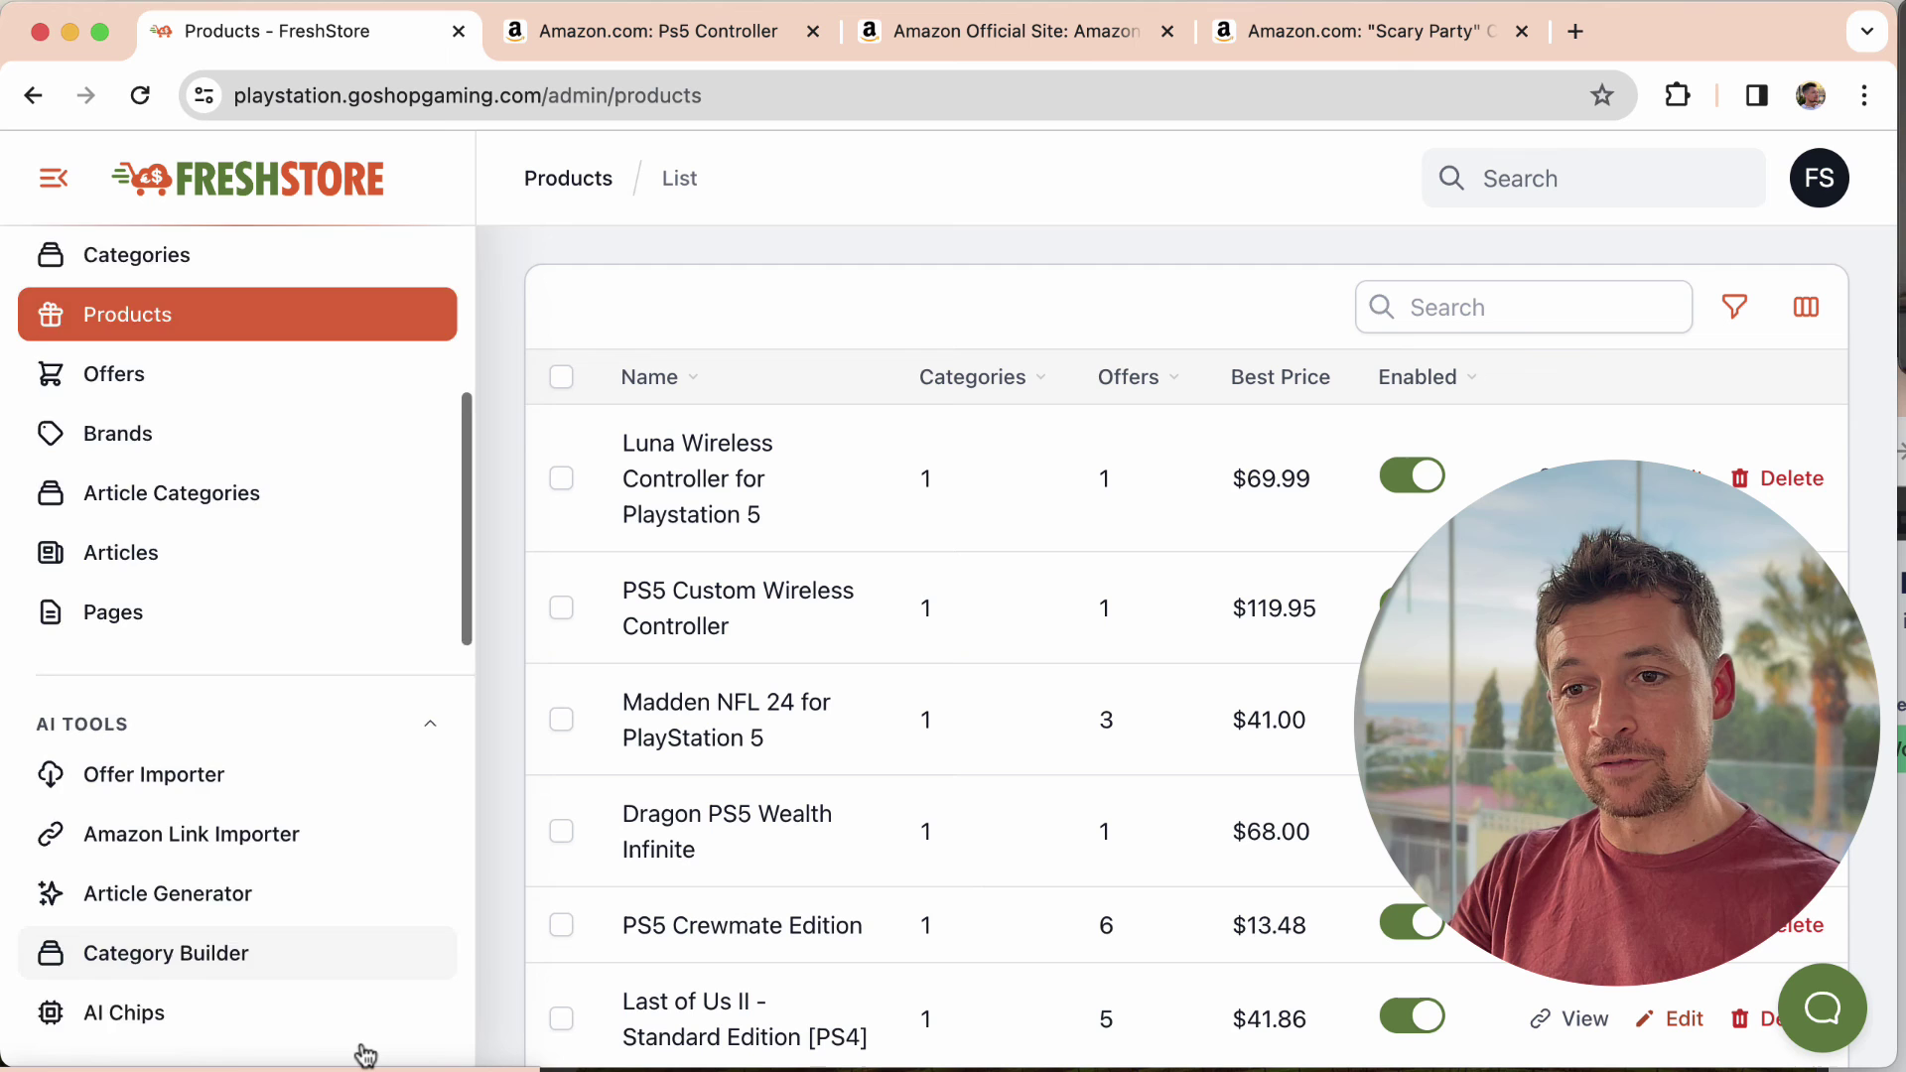
scroll(362, 1056, down, 1)
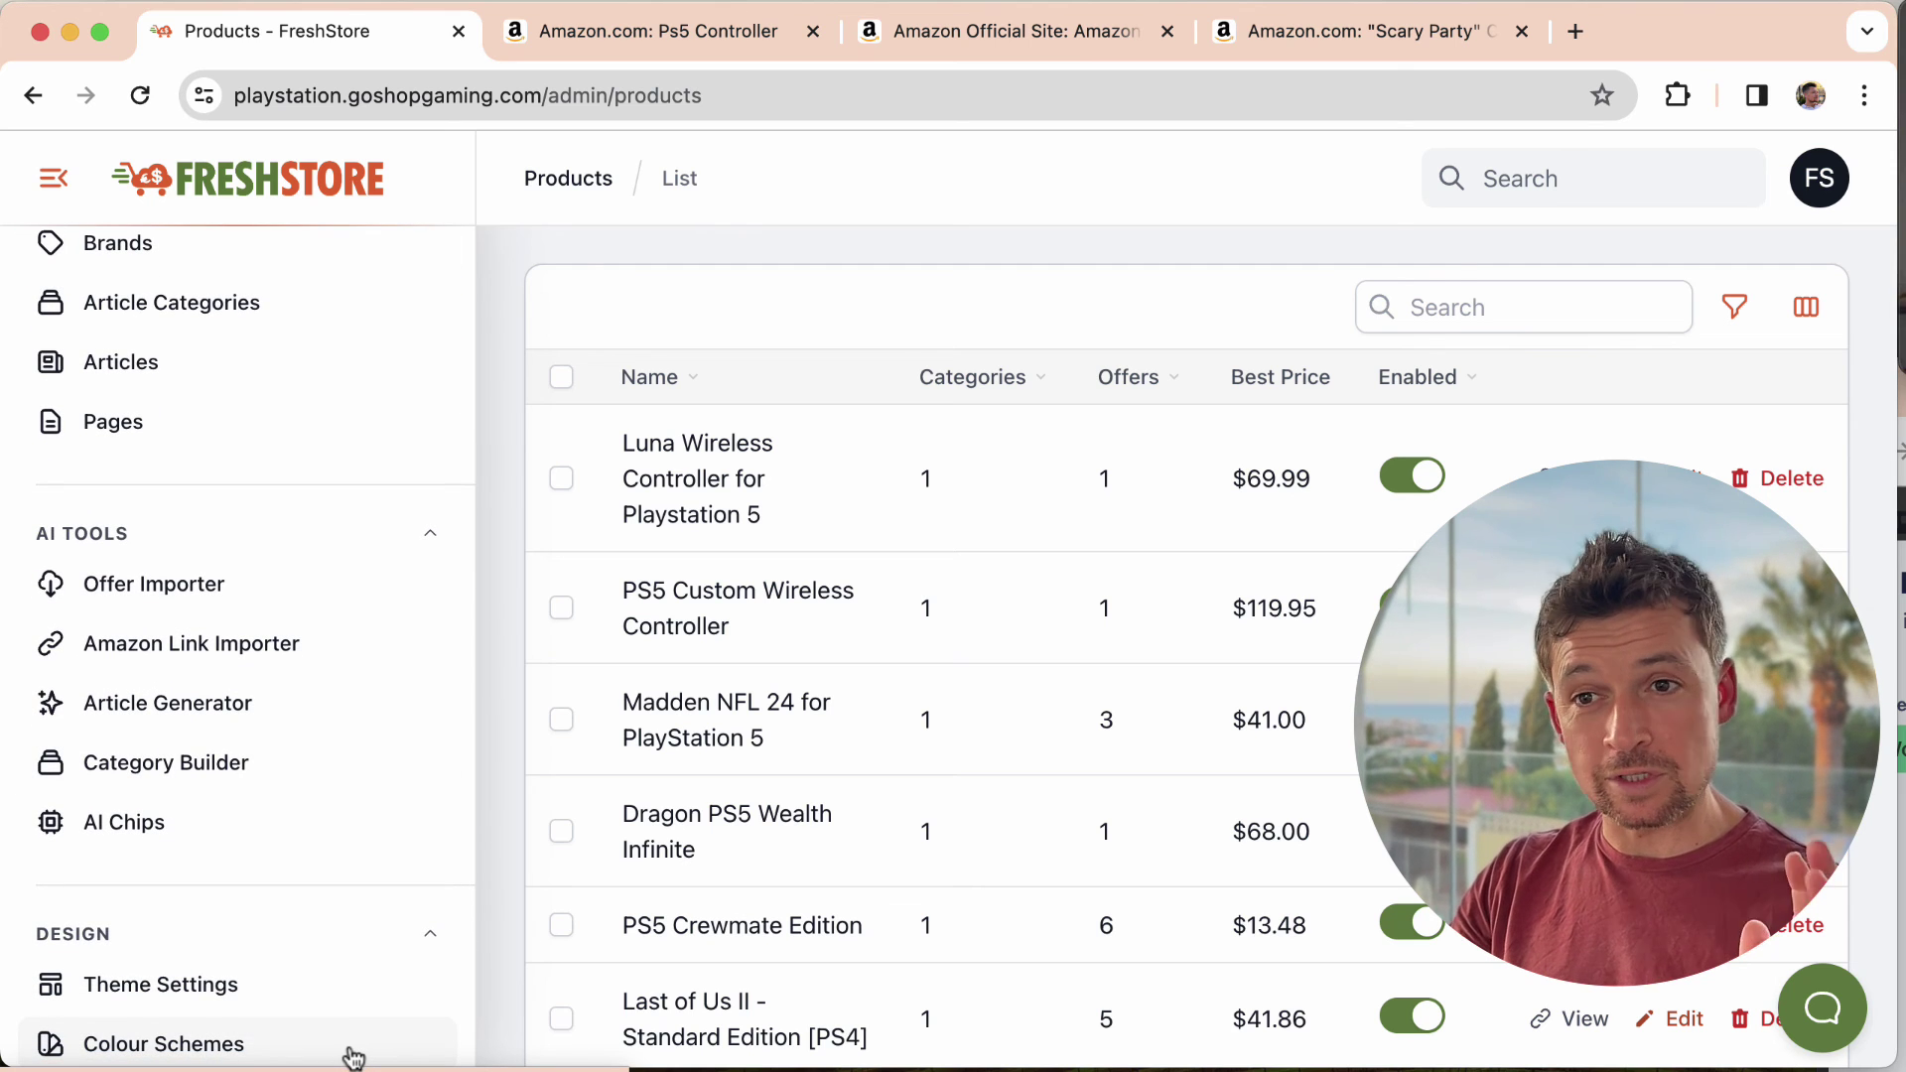